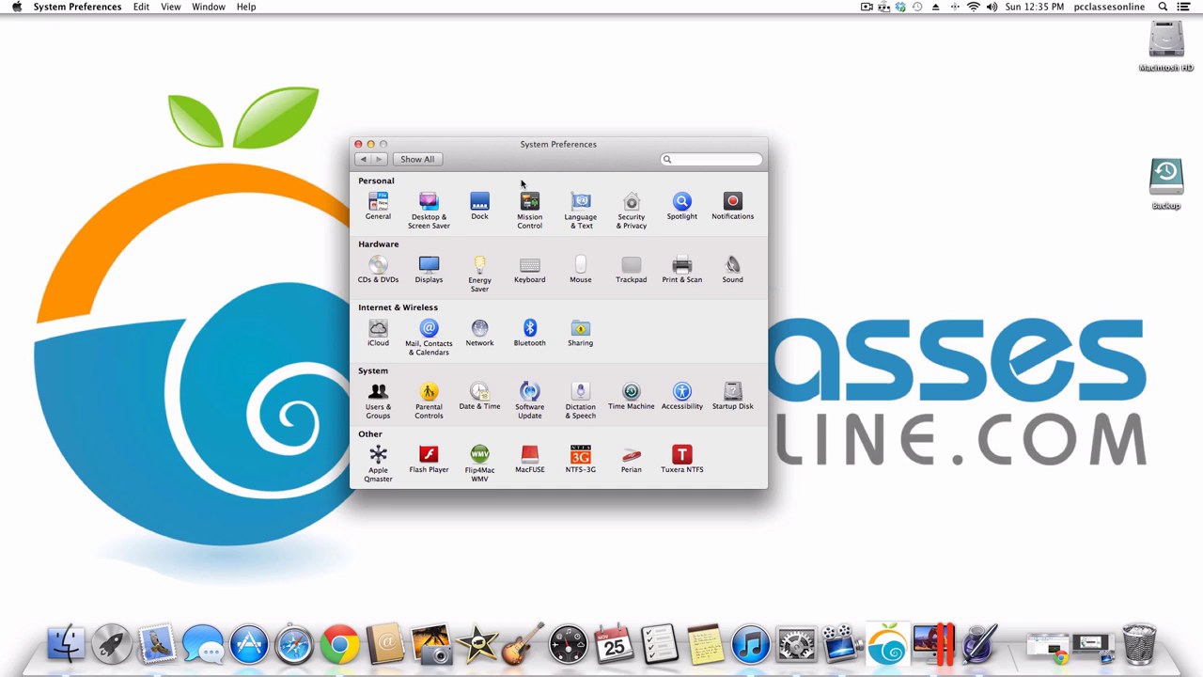
Check the installed OS X version in the About This Mac window and close it.
{"action": "left_click", "coordinate": [20, 6]}
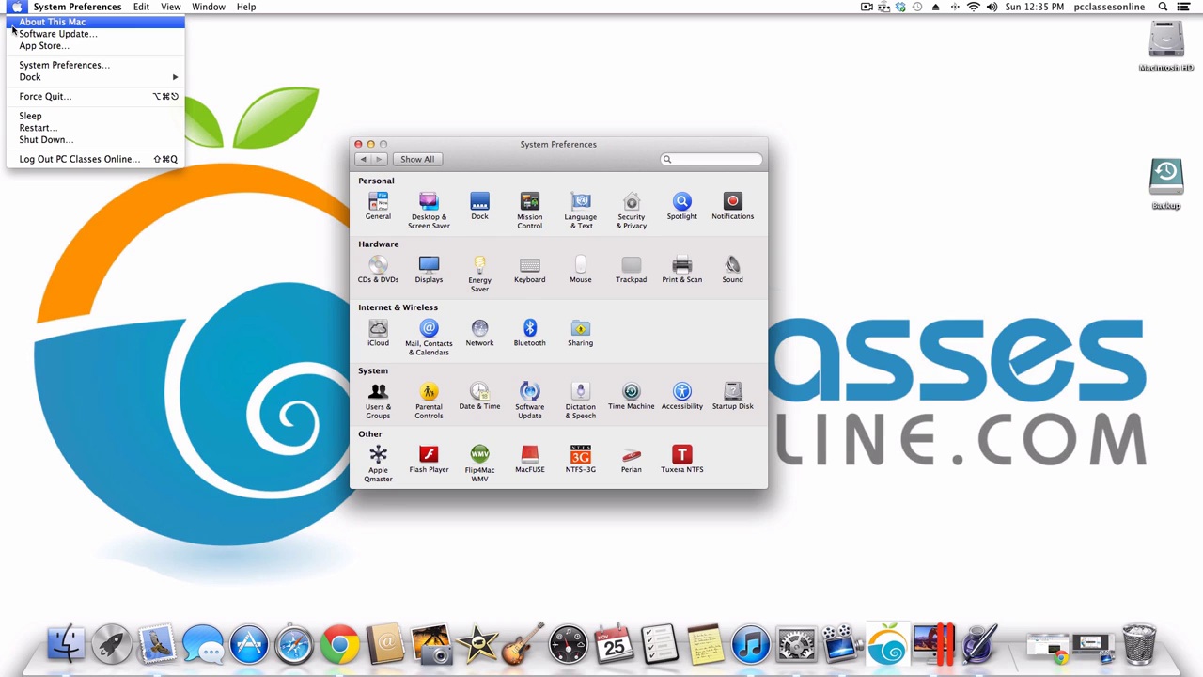
{"action": "left_click", "coordinate": [13, 26]}
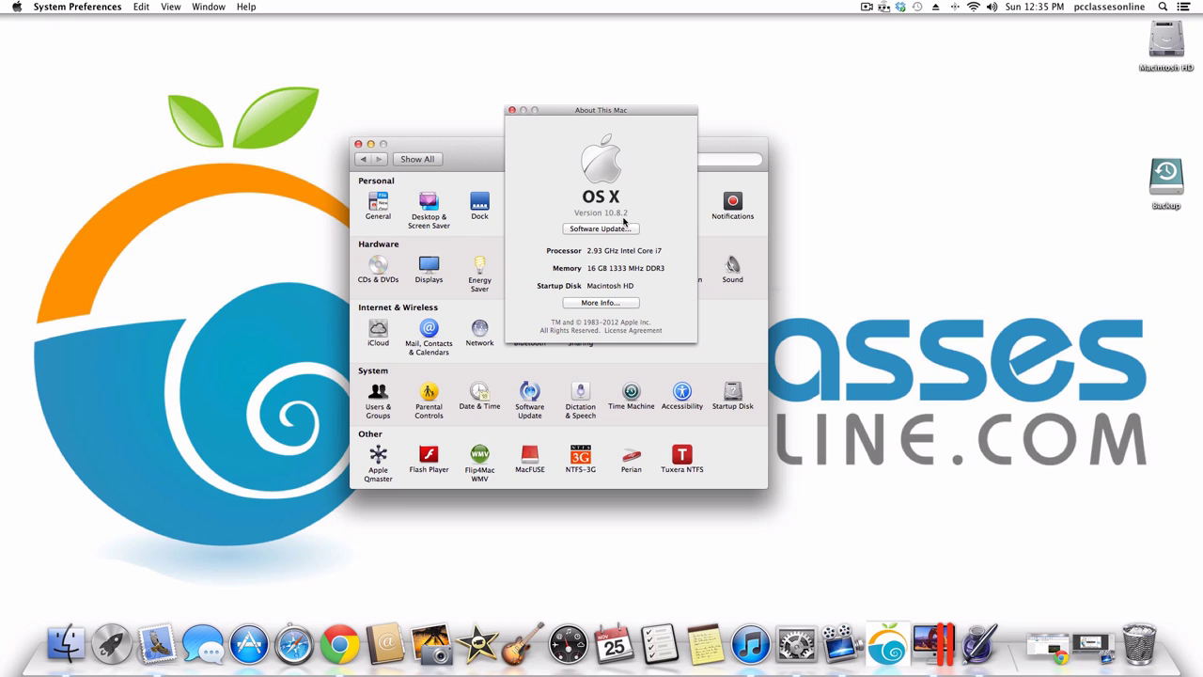
{"action": "left_click", "coordinate": [512, 110]}
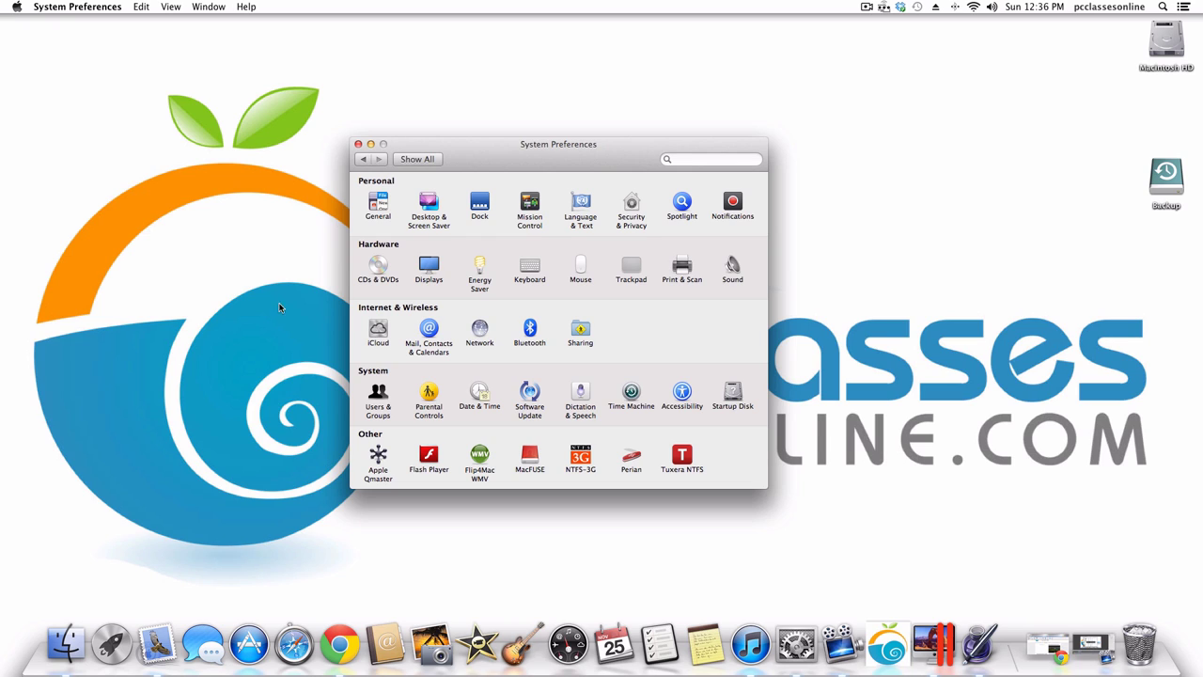
Open the General preferences, try the Large sidebar icon size, and return it to Medium.
{"action": "left_click", "coordinate": [376, 200]}
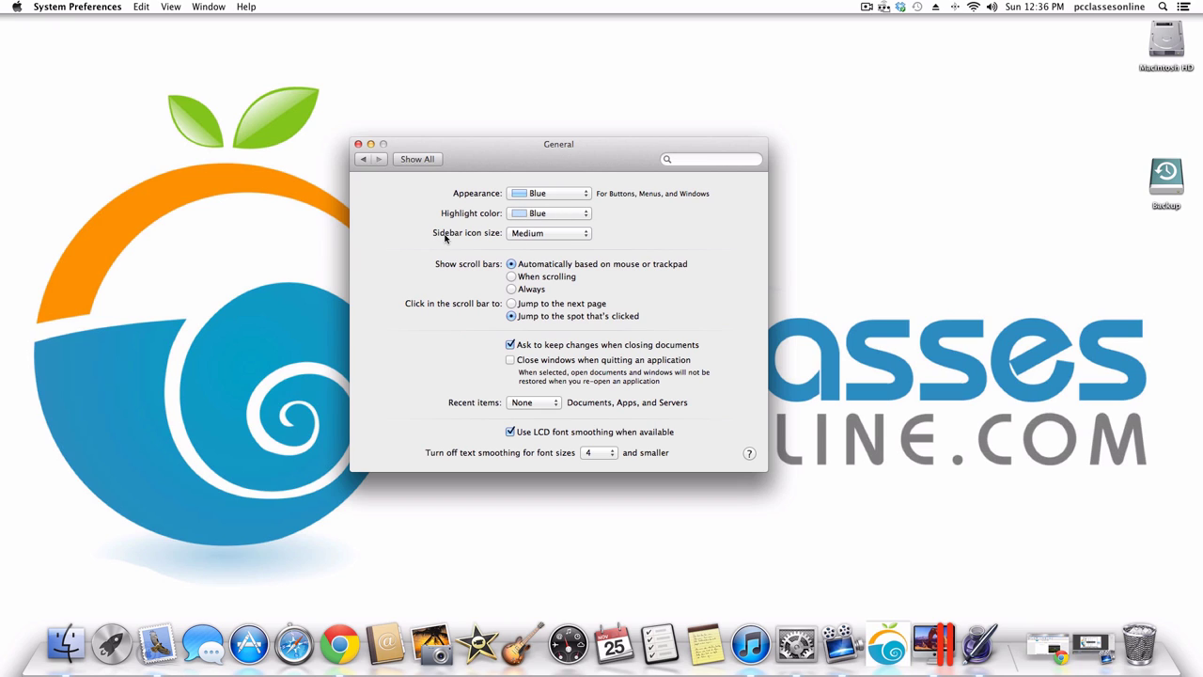
{"action": "left_click", "coordinate": [516, 237]}
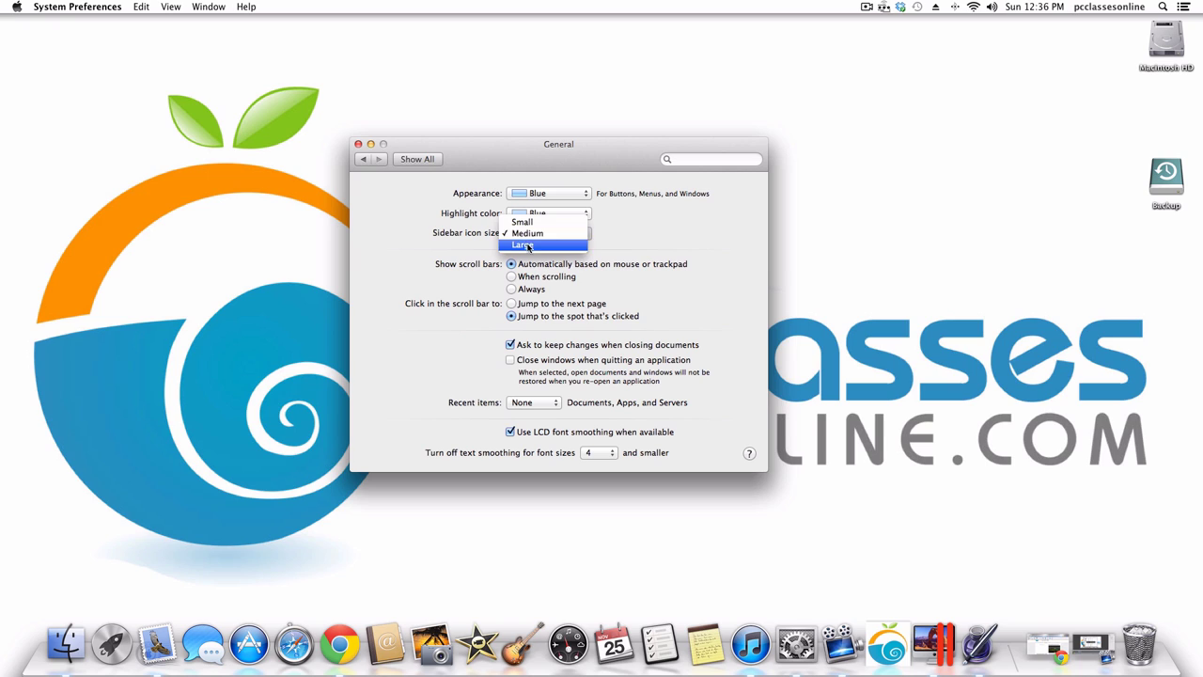
{"action": "left_click", "coordinate": [527, 247]}
{"action": "left_click", "coordinate": [528, 235]}
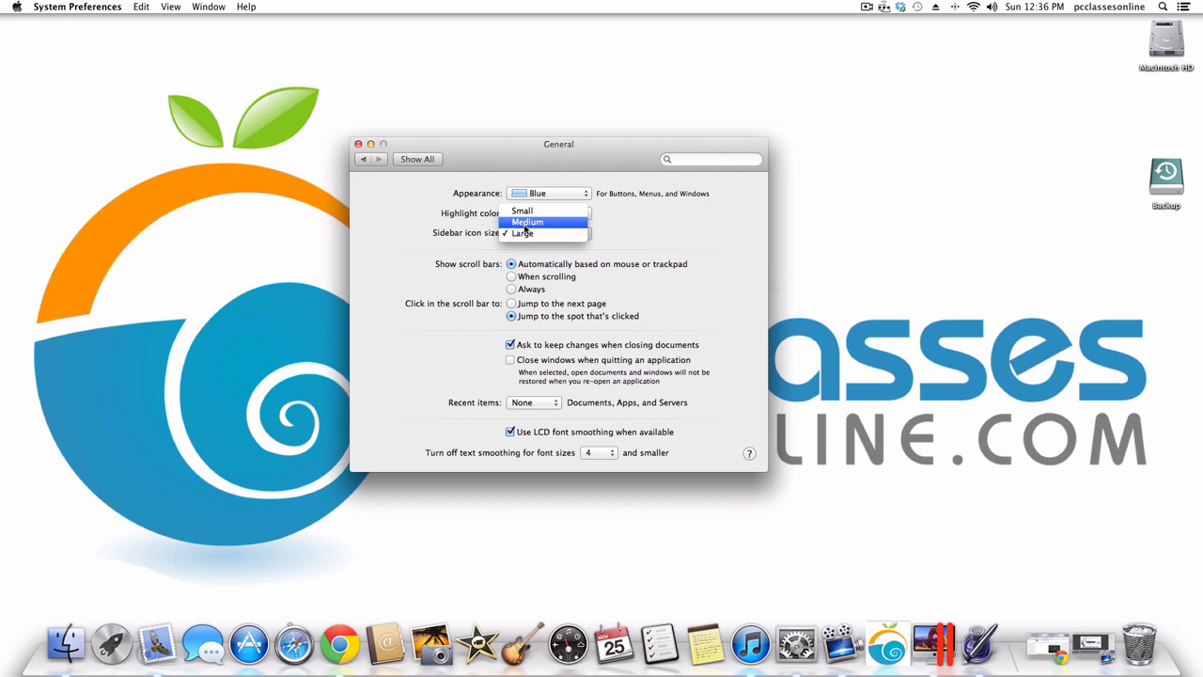
{"action": "left_click", "coordinate": [524, 225]}
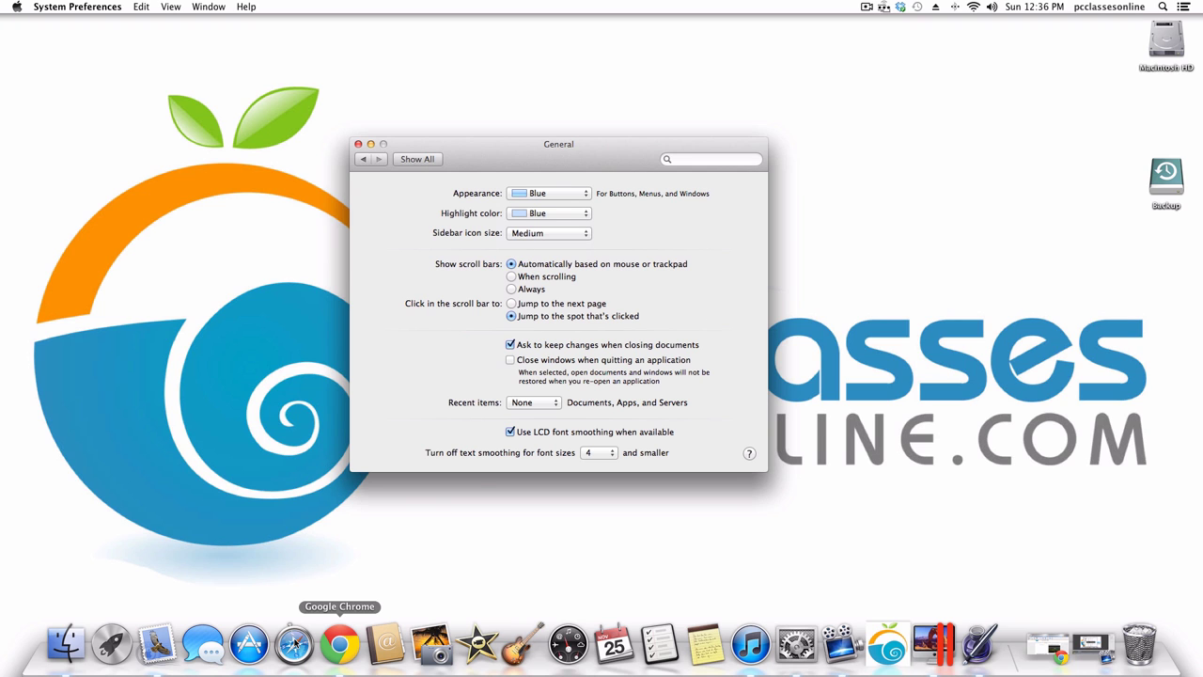
Open the CNN page in Safari to see how its scroll bar behaves, and return to the General preferences.
{"action": "left_click", "coordinate": [294, 644]}
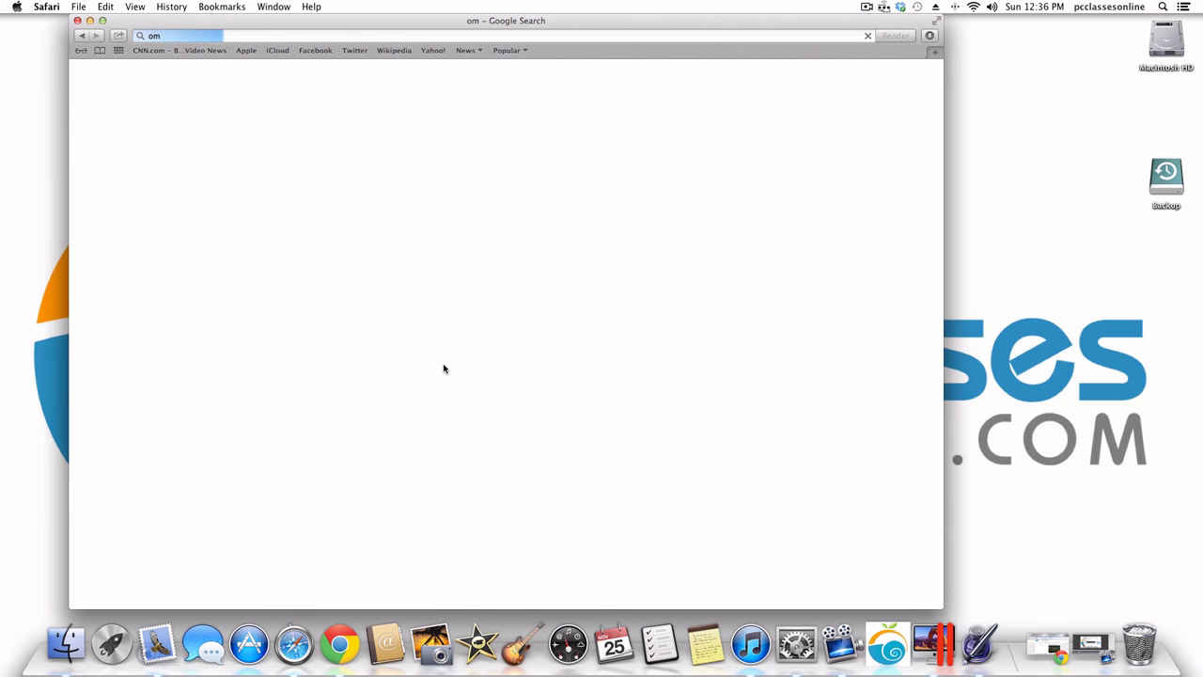
{"action": "left_click", "coordinate": [161, 52]}
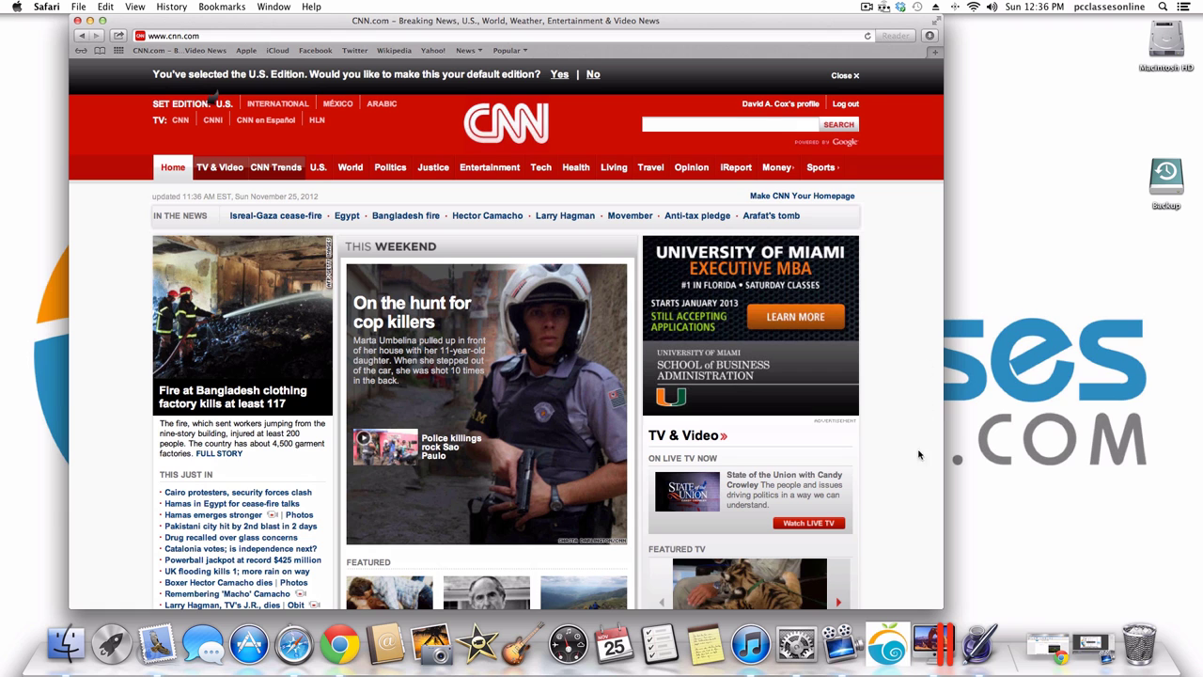
{"action": "scroll", "coordinate": [905, 511], "scroll_direction": "down", "scroll_amount": 3}
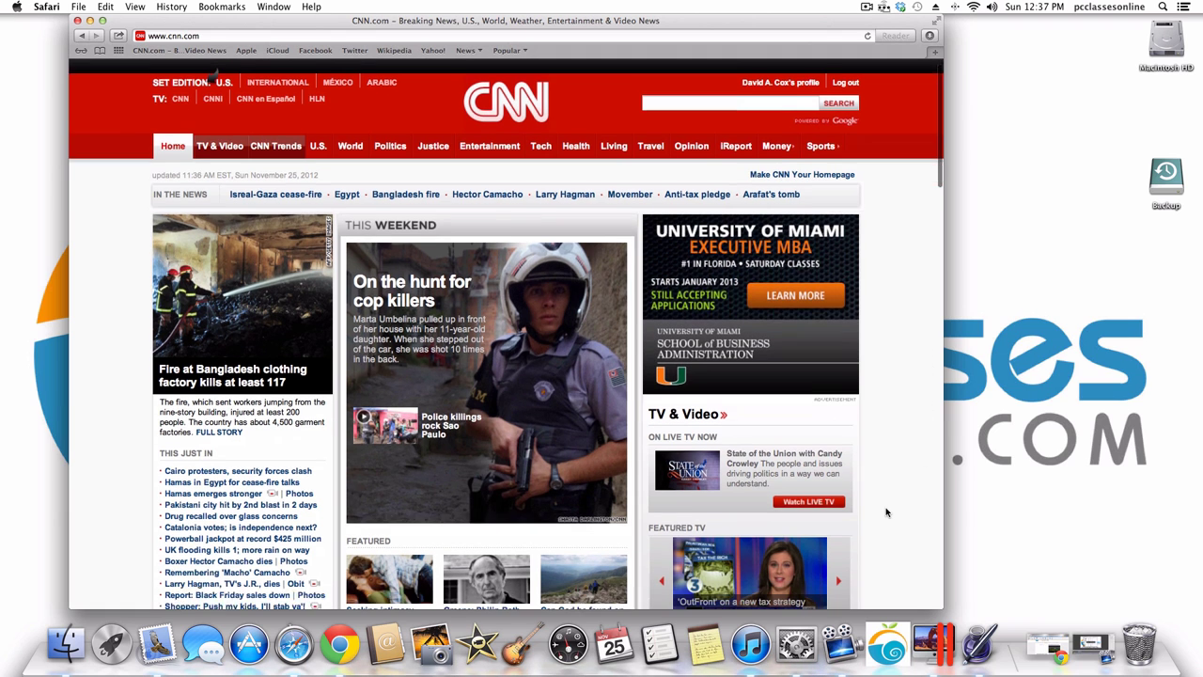
{"action": "scroll", "coordinate": [886, 512], "scroll_direction": "down", "scroll_amount": 10}
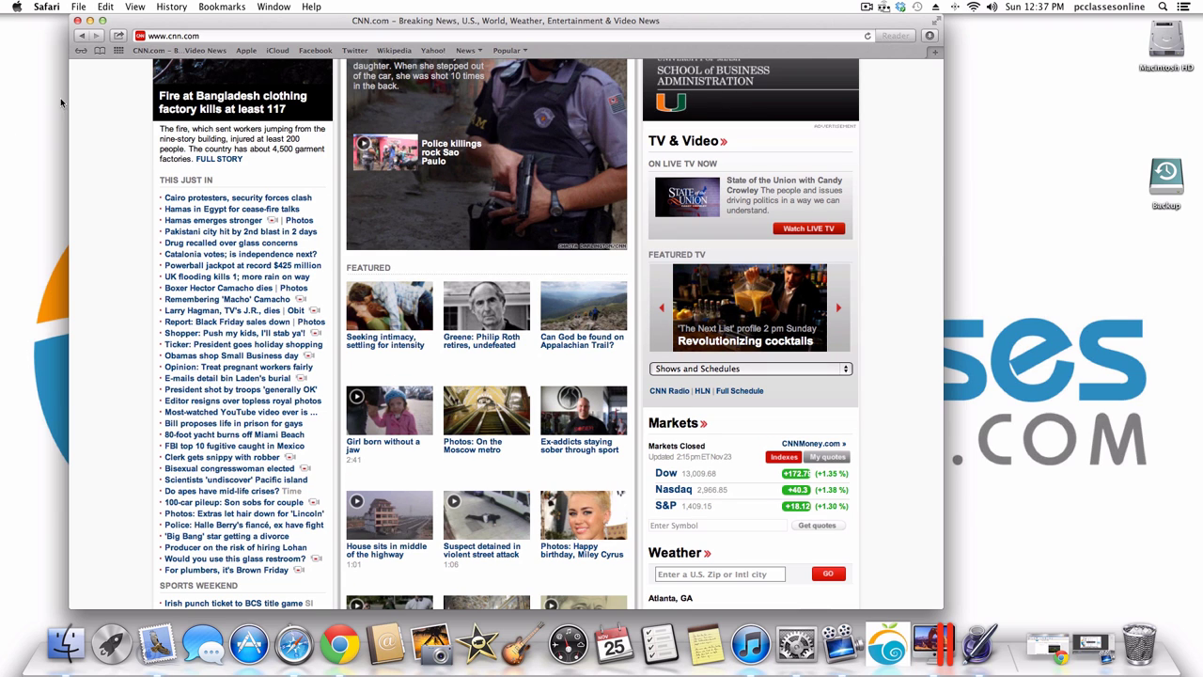
{"action": "left_click", "coordinate": [77, 20]}
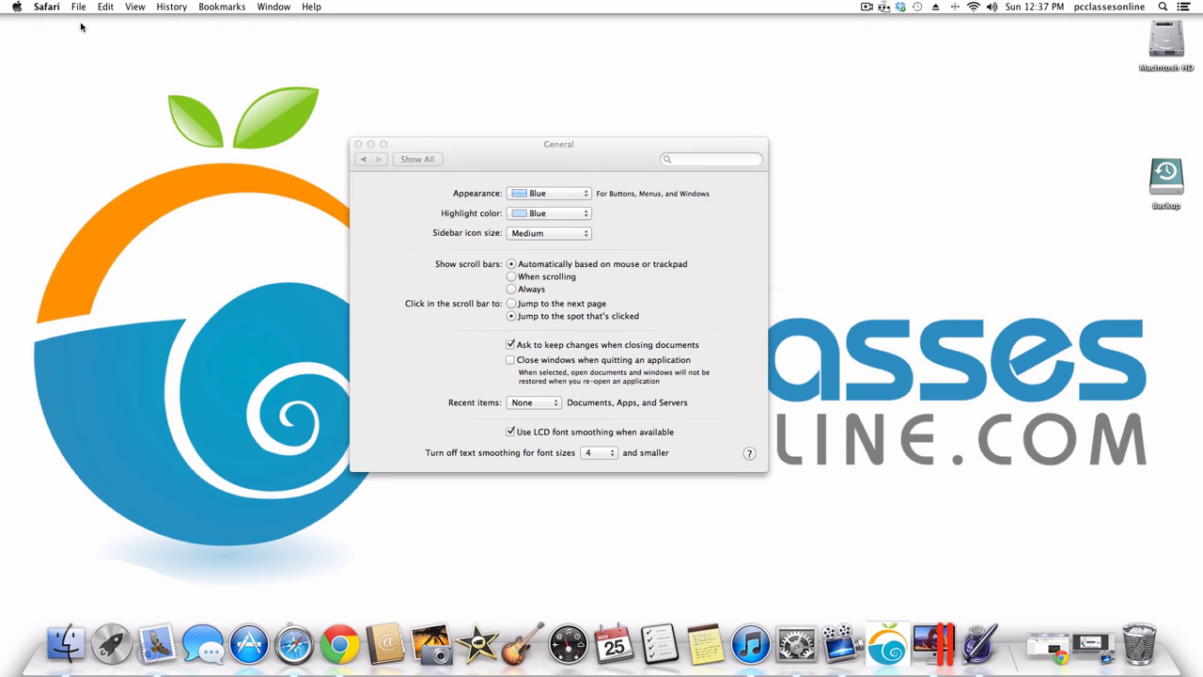
{"action": "left_click", "coordinate": [463, 372]}
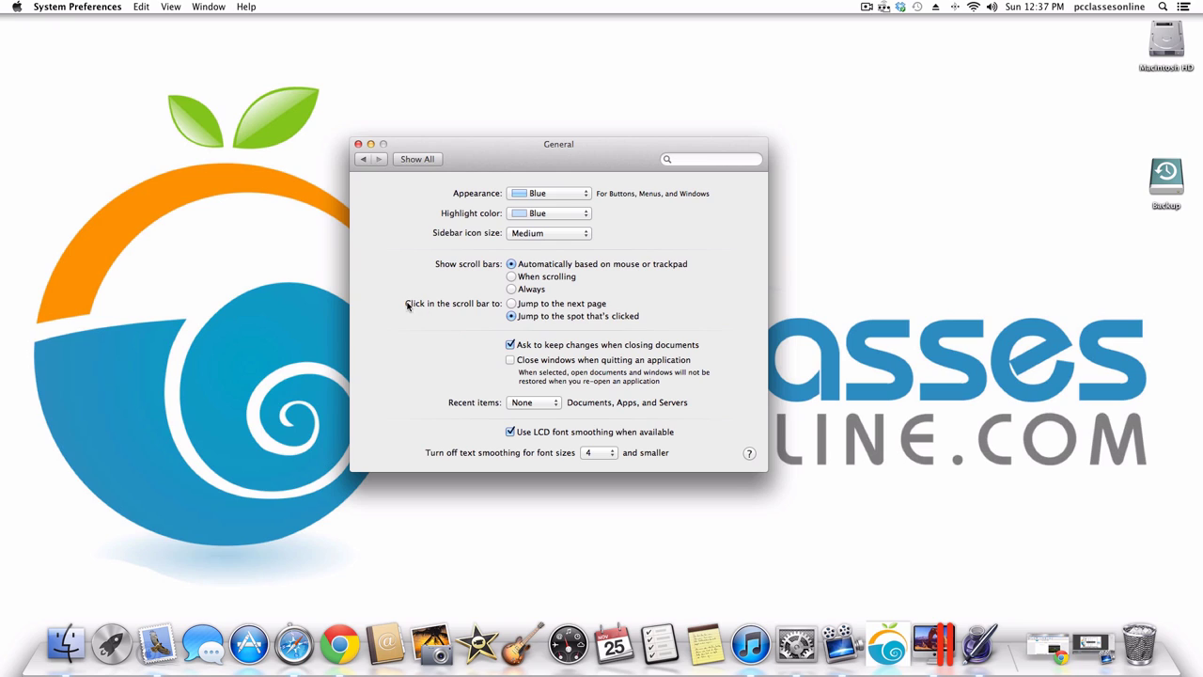
Switch the option for closing windows when quitting an application on and back off.
{"action": "left_click", "coordinate": [512, 318]}
{"action": "left_click", "coordinate": [510, 361]}
{"action": "left_click", "coordinate": [514, 364]}
Set the number of recent documents, apps and servers to 5 and check the Recent Items entries.
{"action": "left_click", "coordinate": [520, 404]}
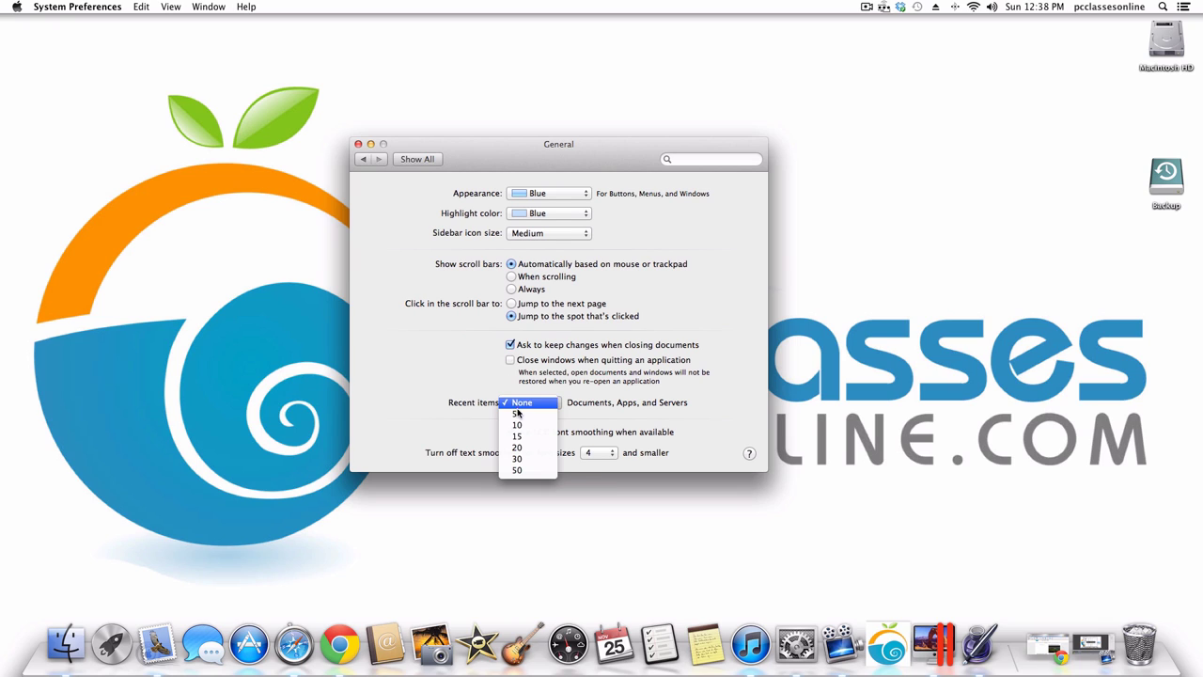
{"action": "left_click", "coordinate": [517, 412]}
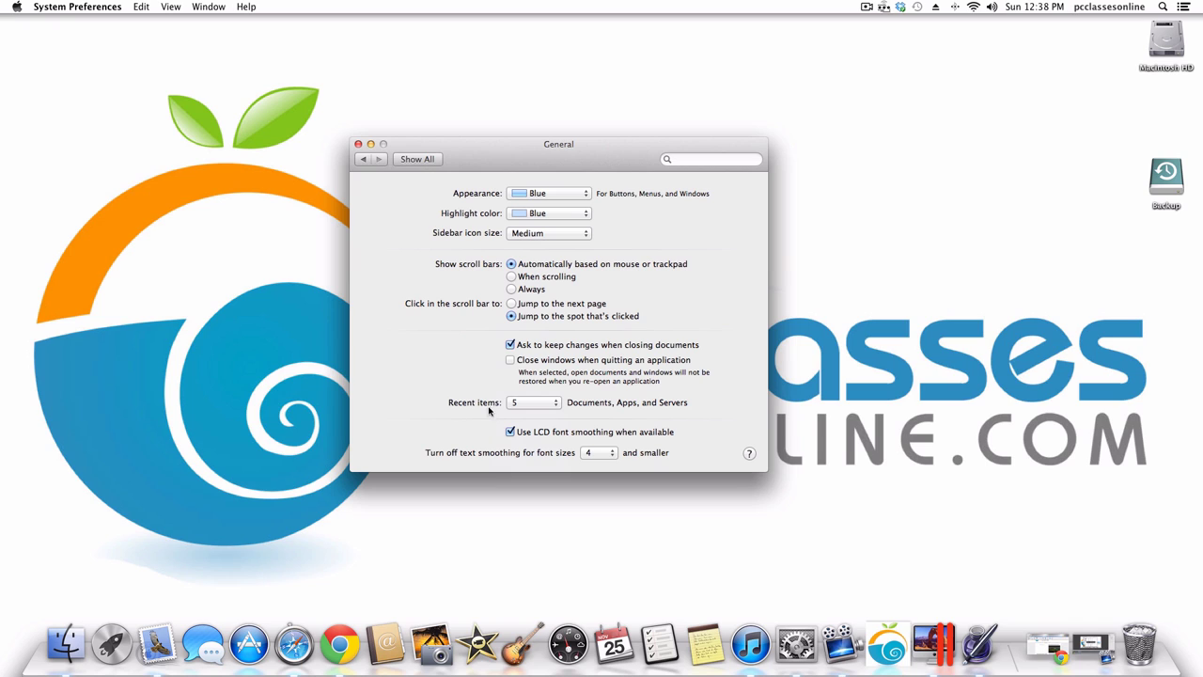
{"action": "left_click", "coordinate": [15, 7]}
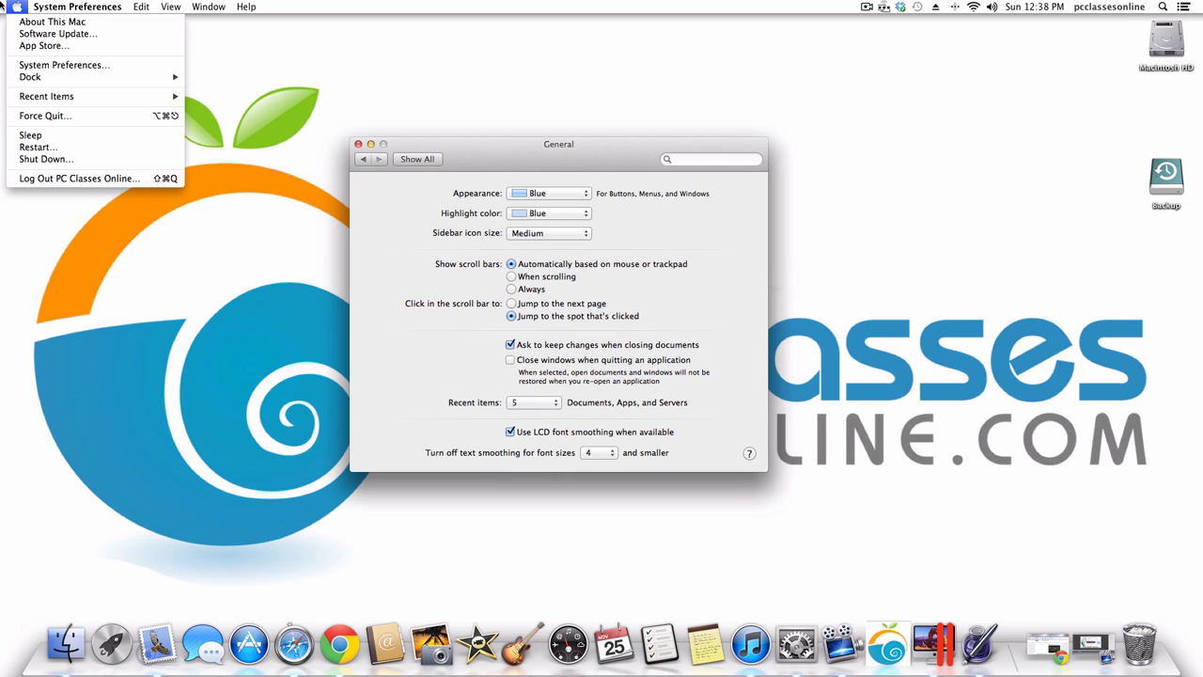
{"action": "mouse_move", "coordinate": [13, 98]}
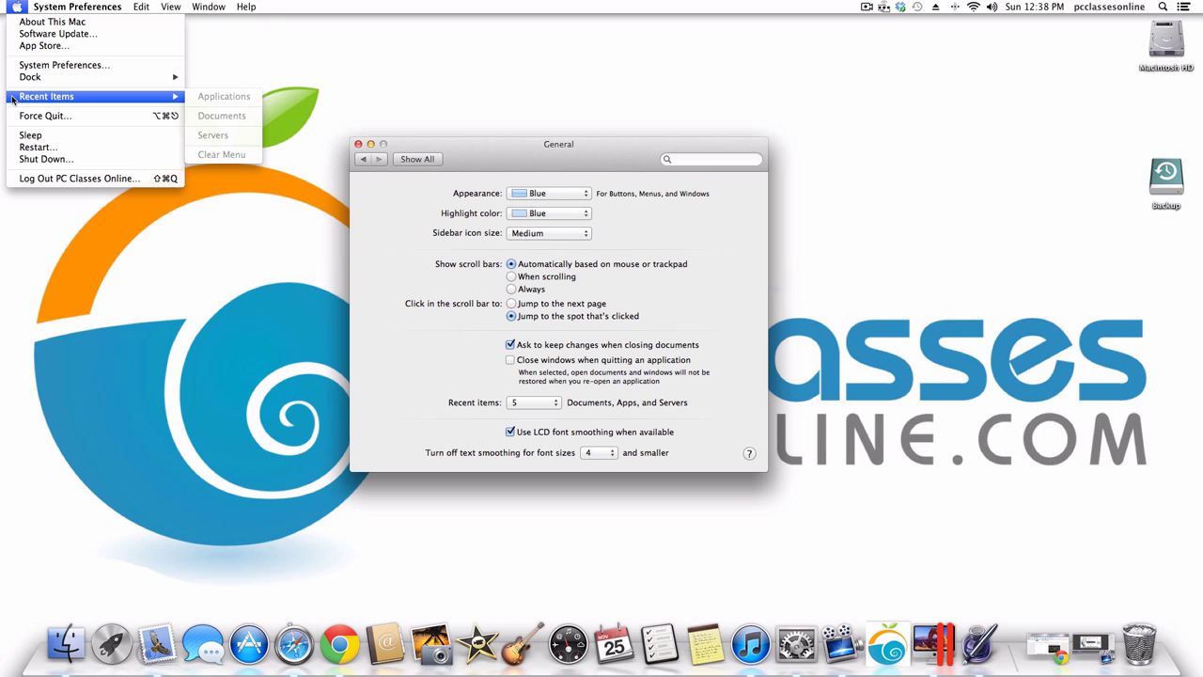
{"action": "left_click", "coordinate": [550, 395]}
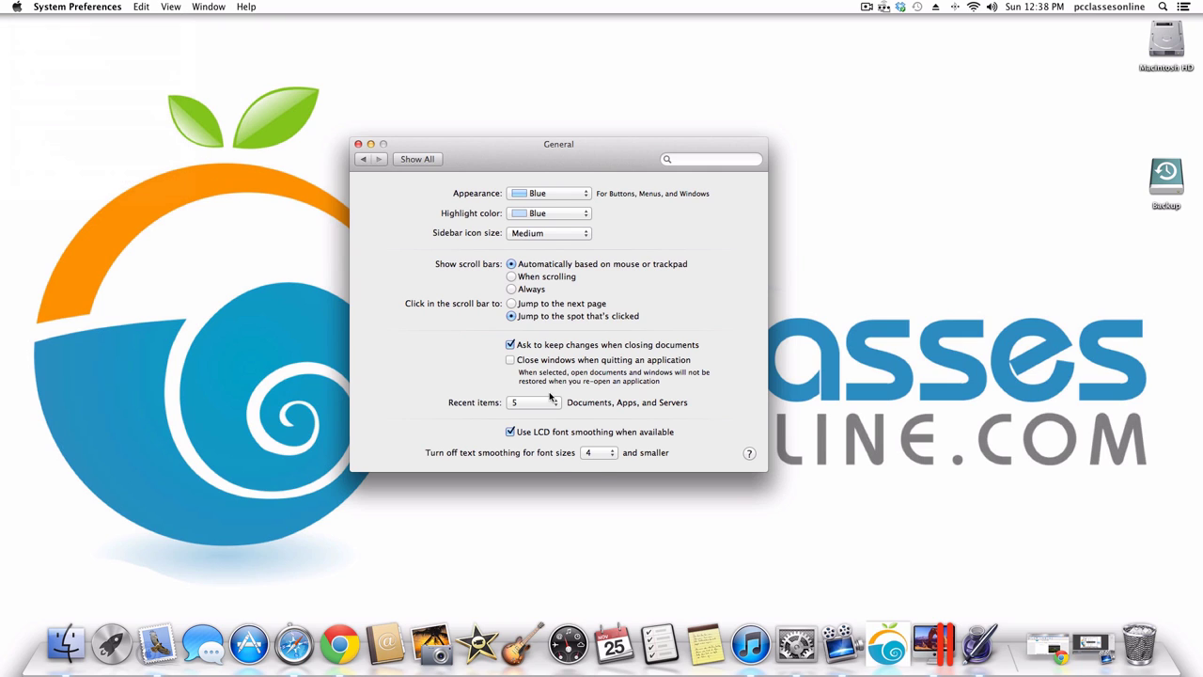
{"action": "left_click", "coordinate": [551, 396]}
{"action": "left_click", "coordinate": [548, 393]}
Open the desktop settings in the Desktop & Screen Saver preferences and show Apple's Desktop Pictures collection.
{"action": "left_click", "coordinate": [437, 160]}
{"action": "left_click", "coordinate": [428, 200]}
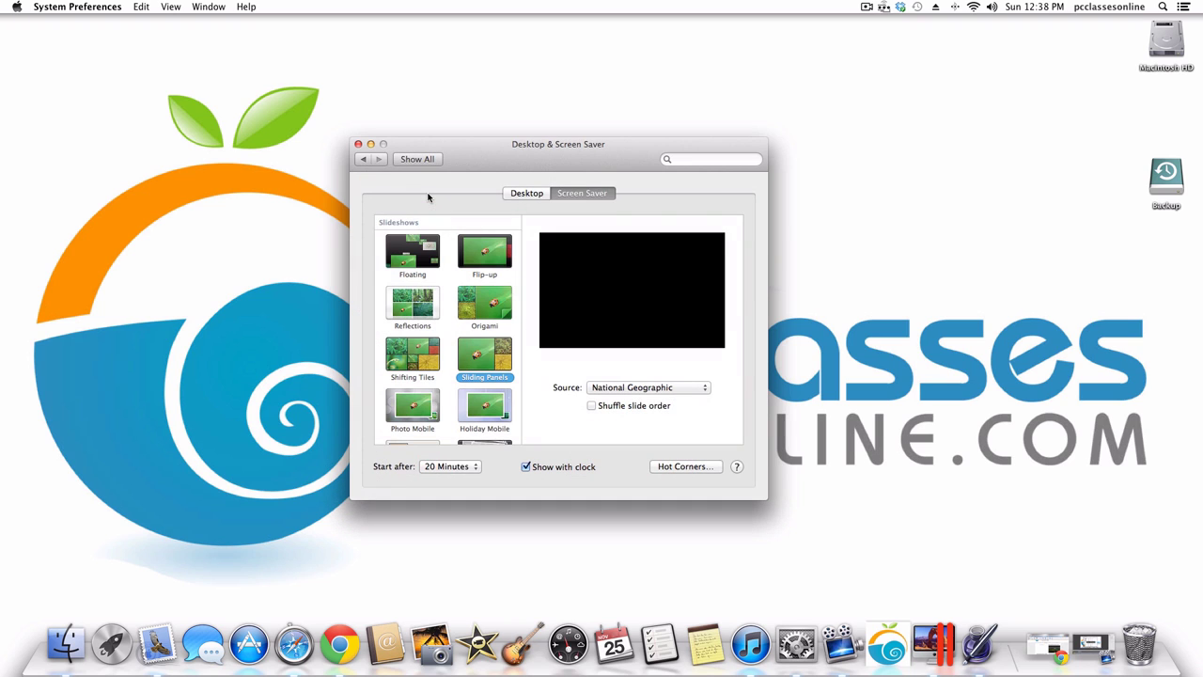
{"action": "left_click", "coordinate": [515, 194]}
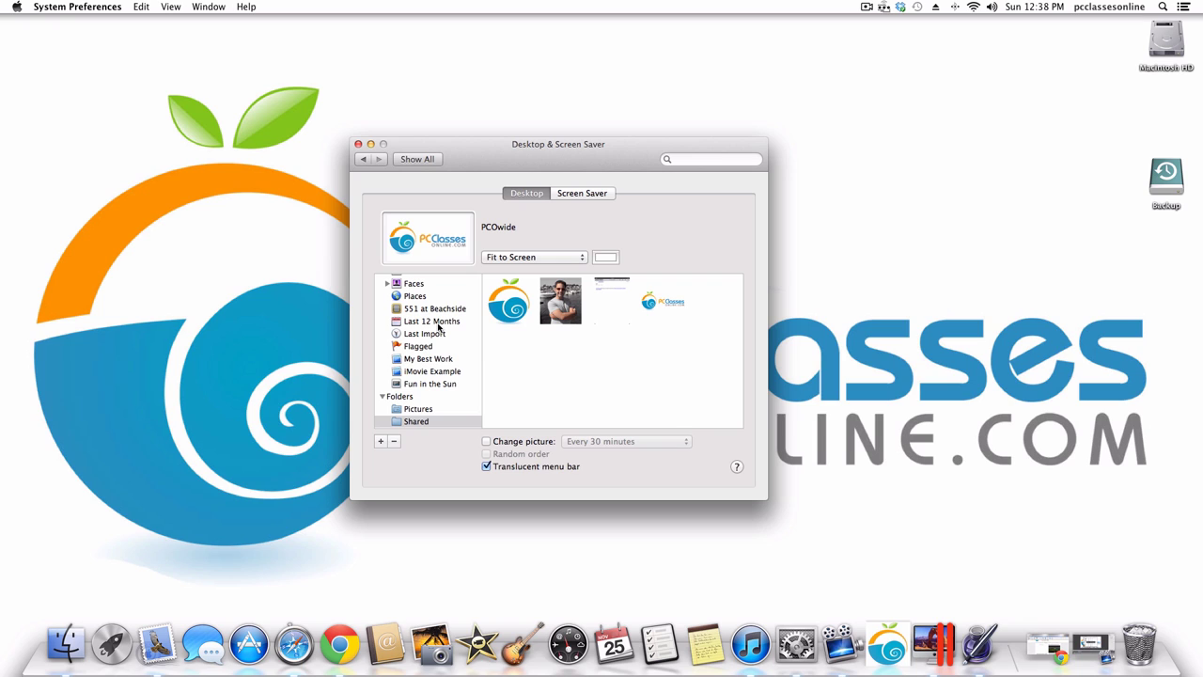
{"action": "scroll", "coordinate": [438, 326], "scroll_direction": "up", "scroll_amount": 5}
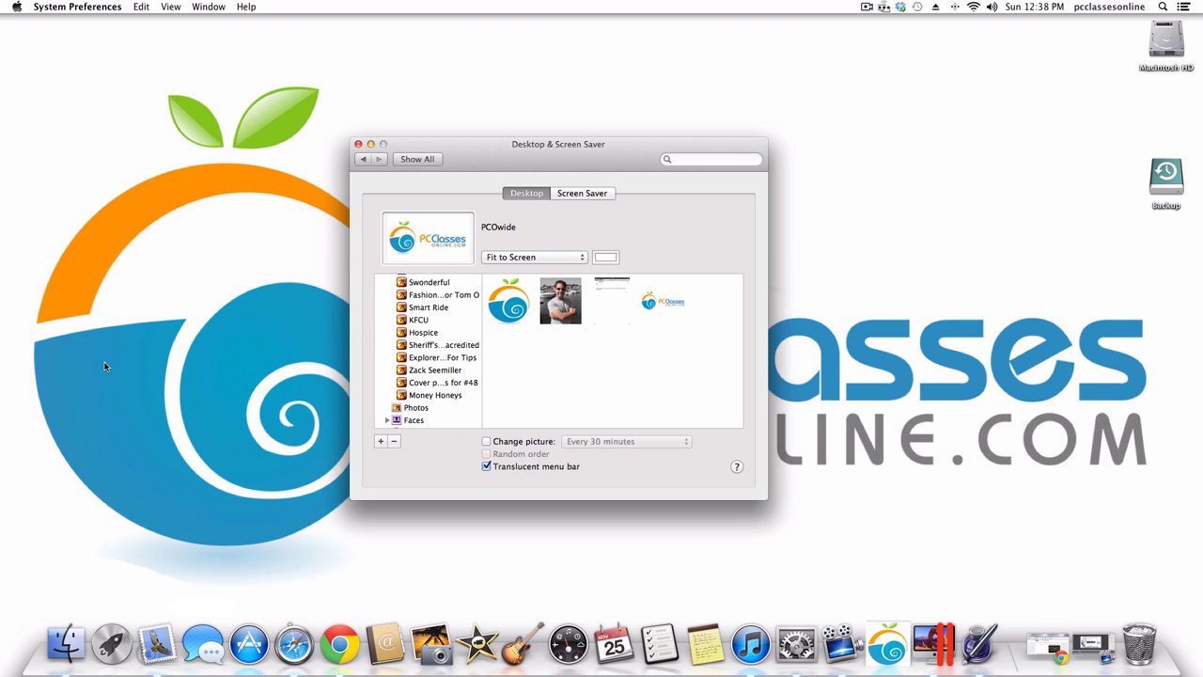
{"action": "scroll", "coordinate": [450, 345], "scroll_direction": "up", "scroll_amount": 5}
{"action": "scroll", "coordinate": [450, 345], "scroll_direction": "up", "scroll_amount": 10}
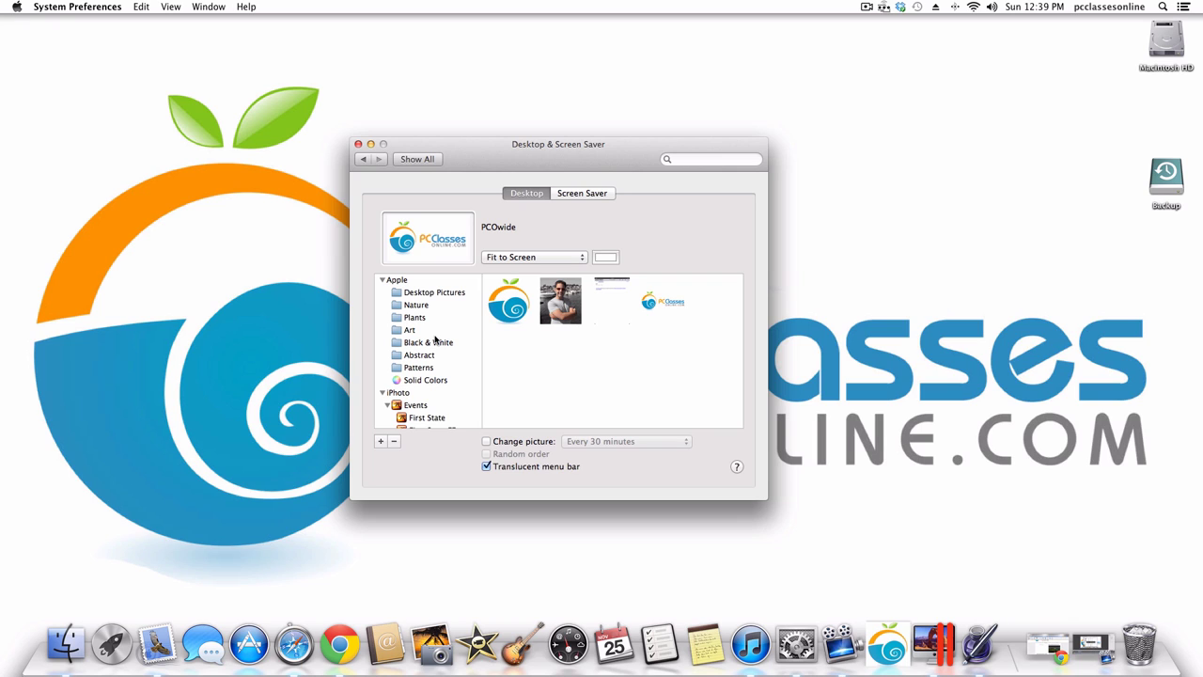
{"action": "left_click", "coordinate": [417, 294]}
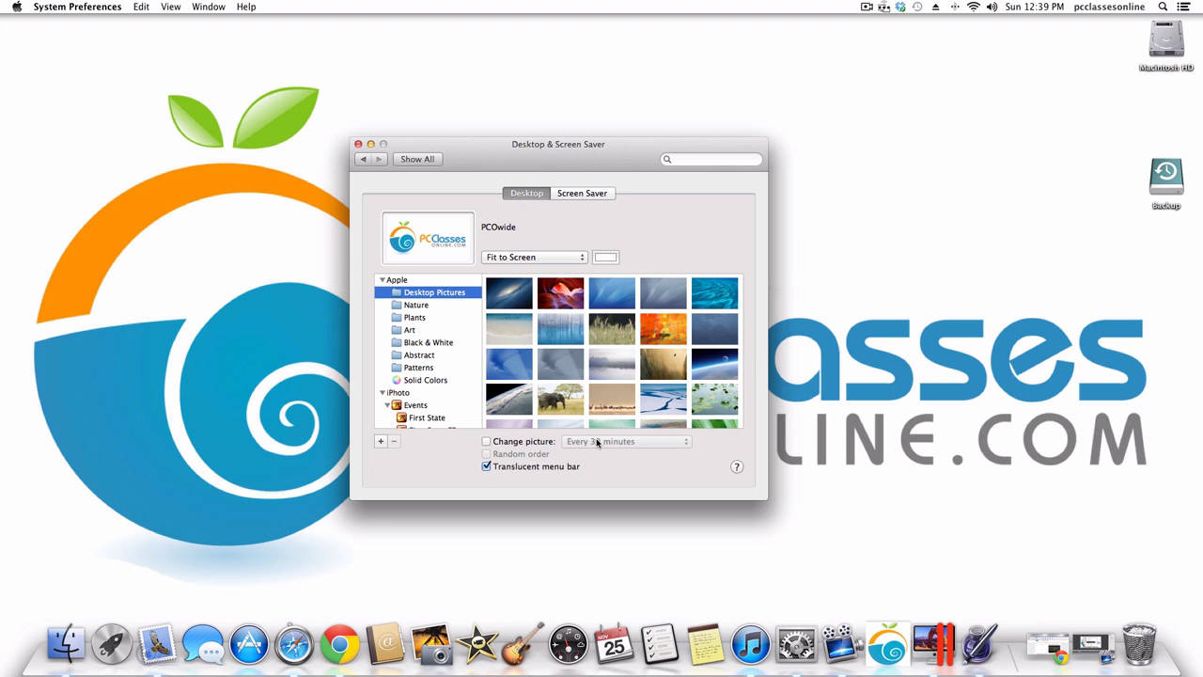
Turn on automatic changing of the desktop picture and look through the available intervals.
{"action": "left_click", "coordinate": [540, 441]}
{"action": "left_click", "coordinate": [643, 441]}
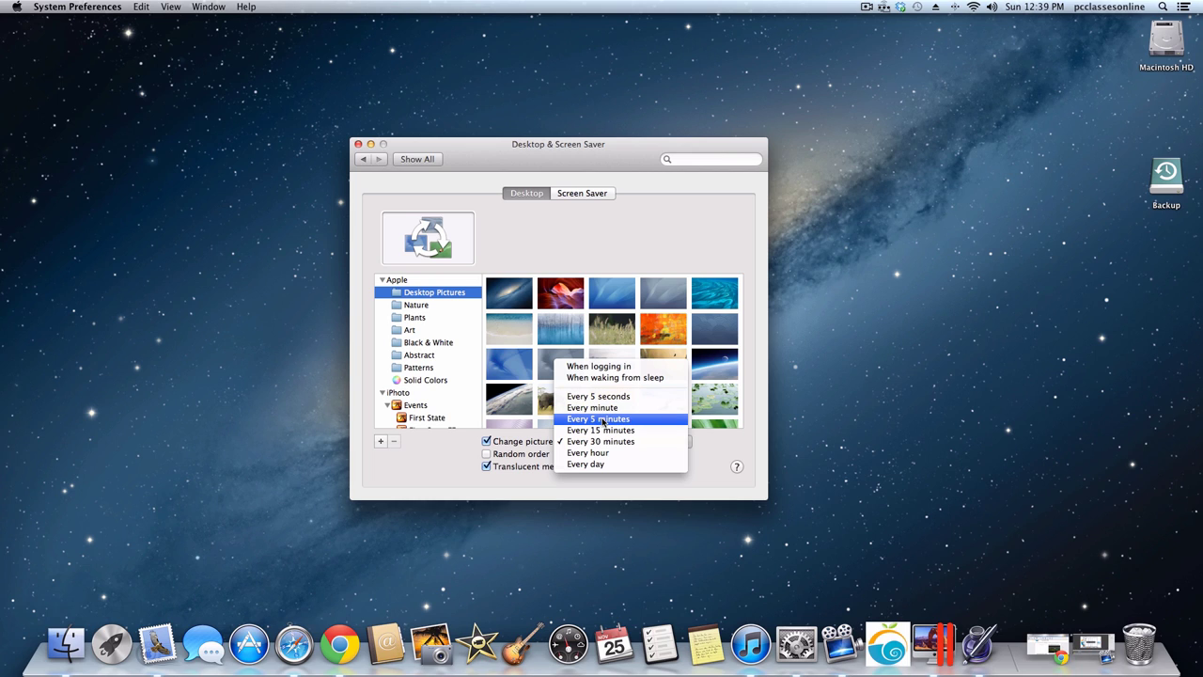
{"action": "left_click", "coordinate": [518, 380]}
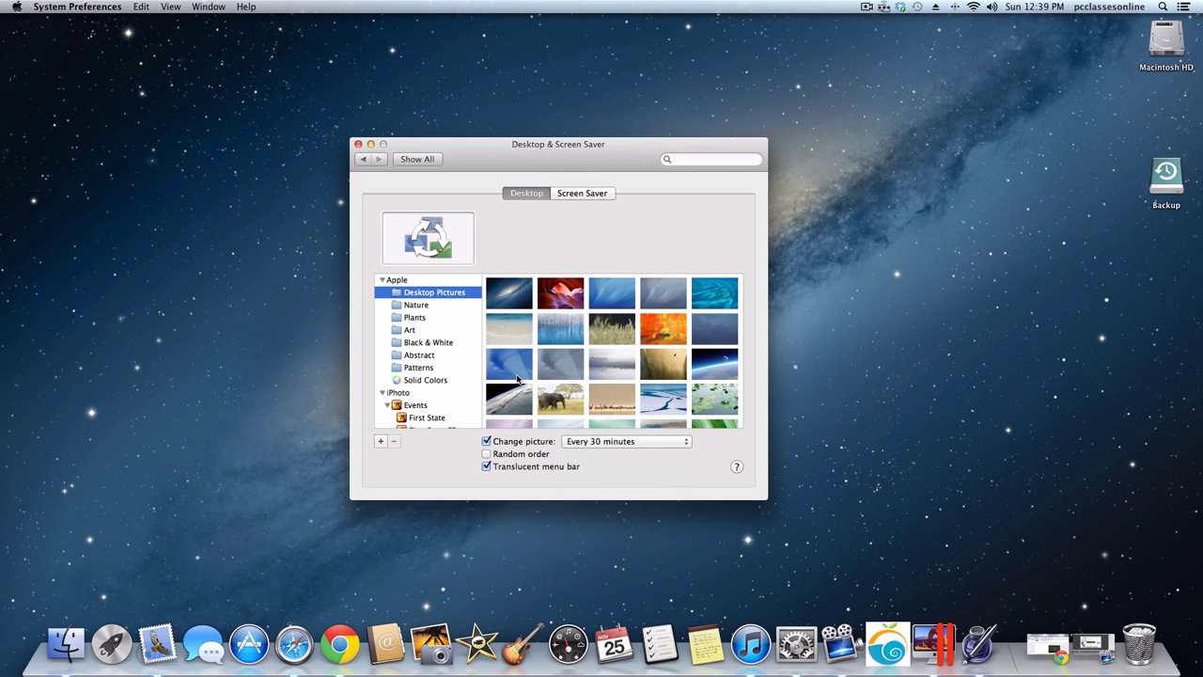
Try Pink Lotus Flower as the desktop picture and replace it with Lake.
{"action": "scroll", "coordinate": [517, 378], "scroll_direction": "down", "scroll_amount": 5}
{"action": "scroll", "coordinate": [517, 378], "scroll_direction": "down", "scroll_amount": 3}
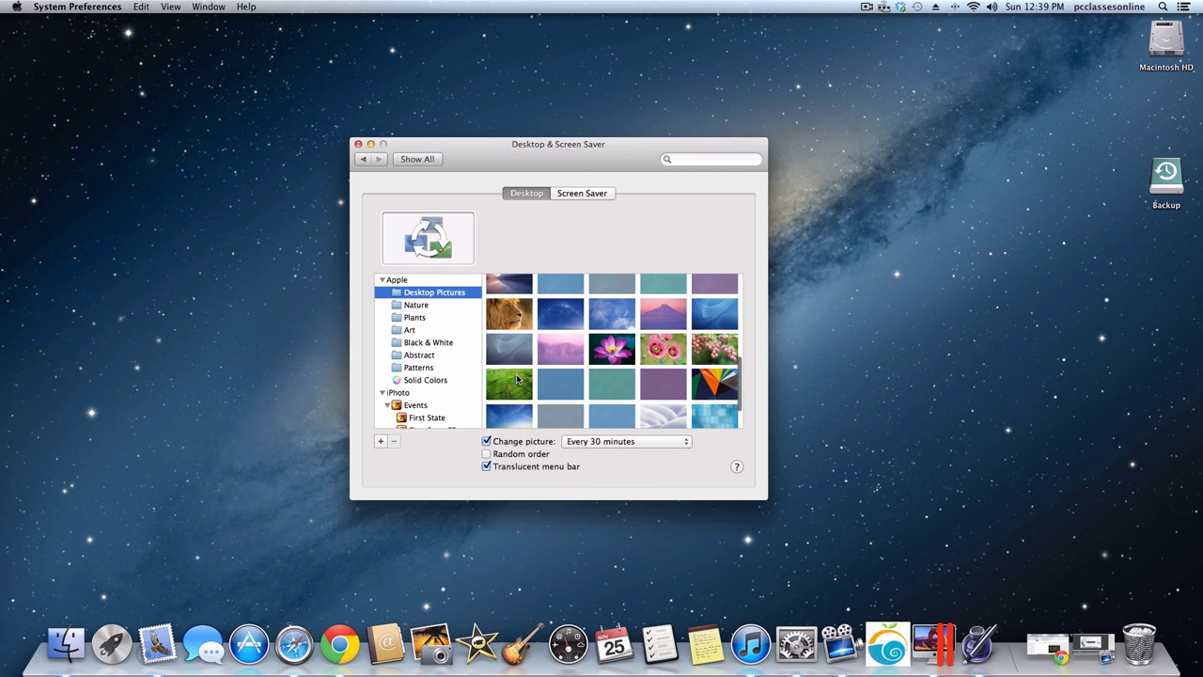
{"action": "scroll", "coordinate": [516, 378], "scroll_direction": "up", "scroll_amount": 2}
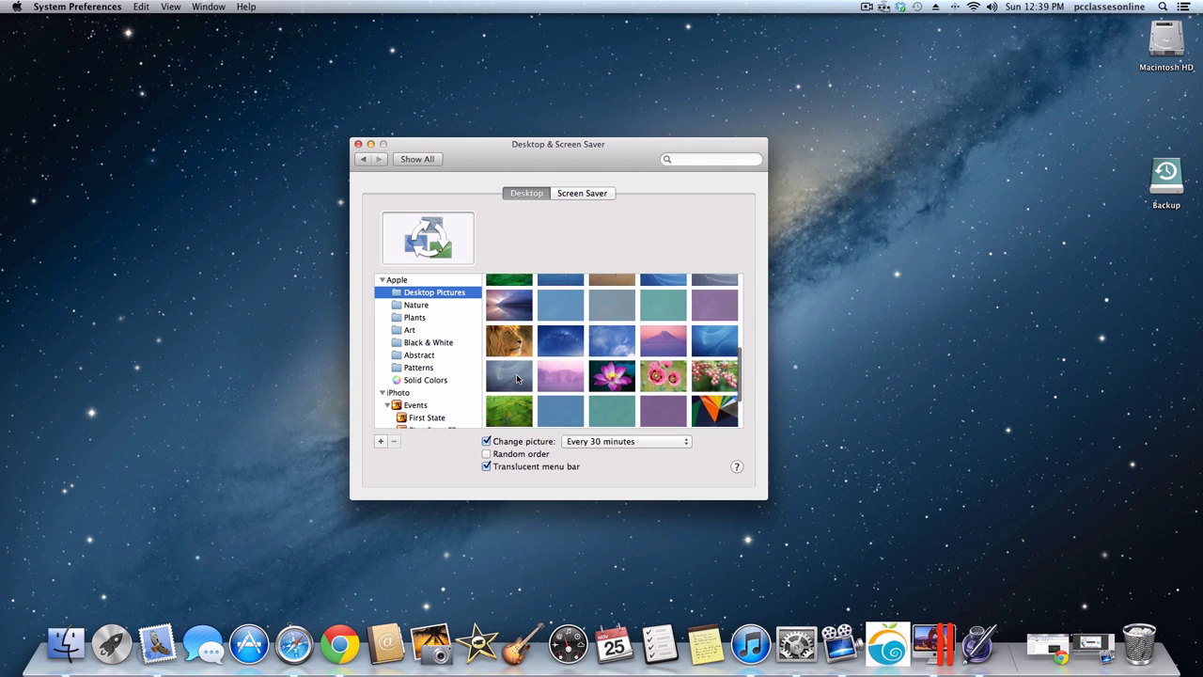
{"action": "left_click", "coordinate": [618, 381]}
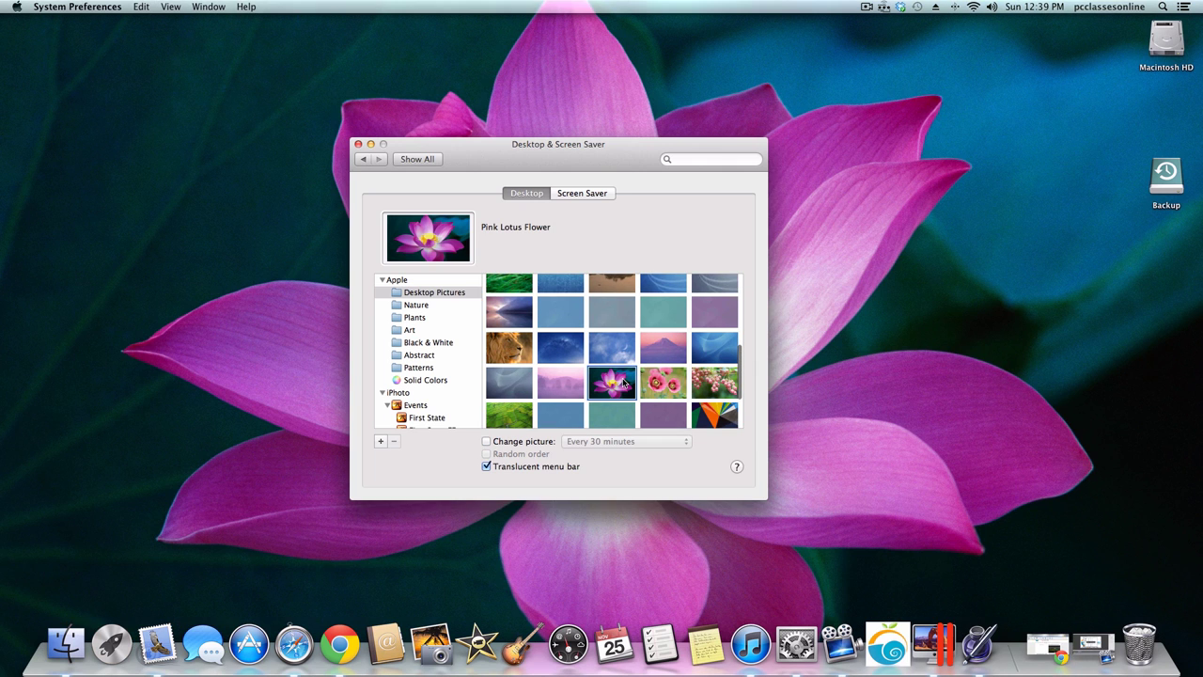
{"action": "left_click_drag", "start_coordinate": [524, 147], "coordinate": [480, 157]}
{"action": "left_click", "coordinate": [498, 313]}
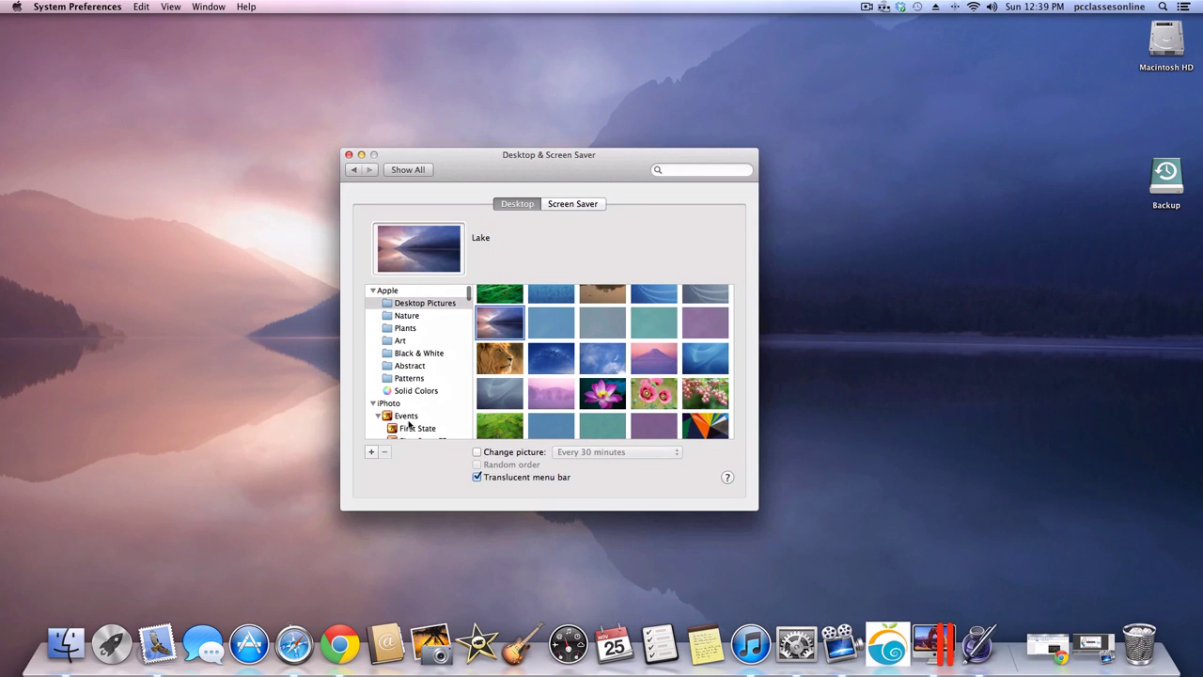
Browse the photos in several iPhoto events, including First State and First State FF, as possible desktop pictures.
{"action": "scroll", "coordinate": [409, 423], "scroll_direction": "down", "scroll_amount": 5}
{"action": "scroll", "coordinate": [409, 423], "scroll_direction": "up", "scroll_amount": 2}
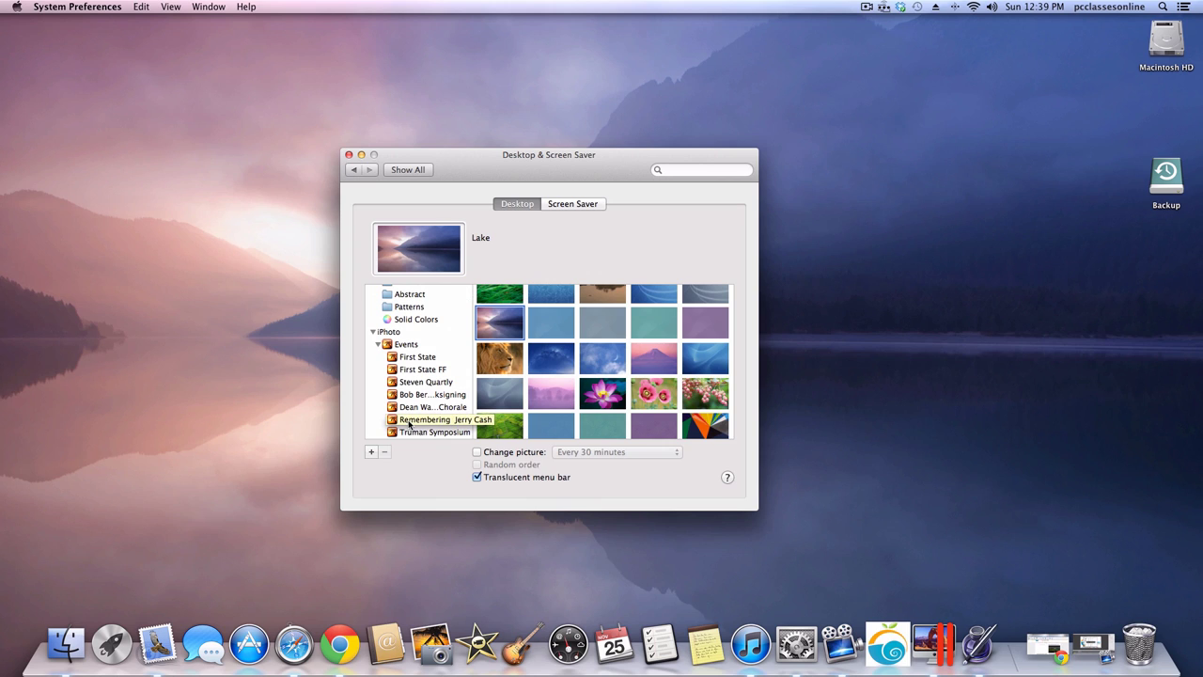
{"action": "left_click", "coordinate": [402, 359]}
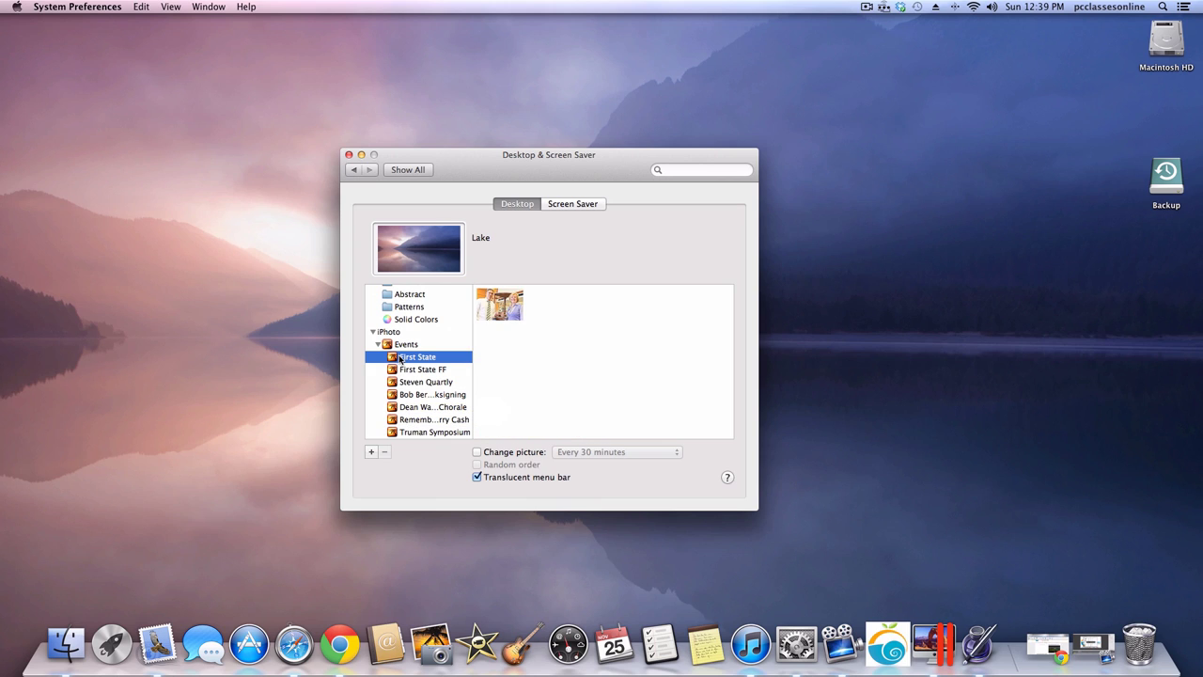
{"action": "left_click", "coordinate": [403, 382]}
{"action": "left_click", "coordinate": [411, 371]}
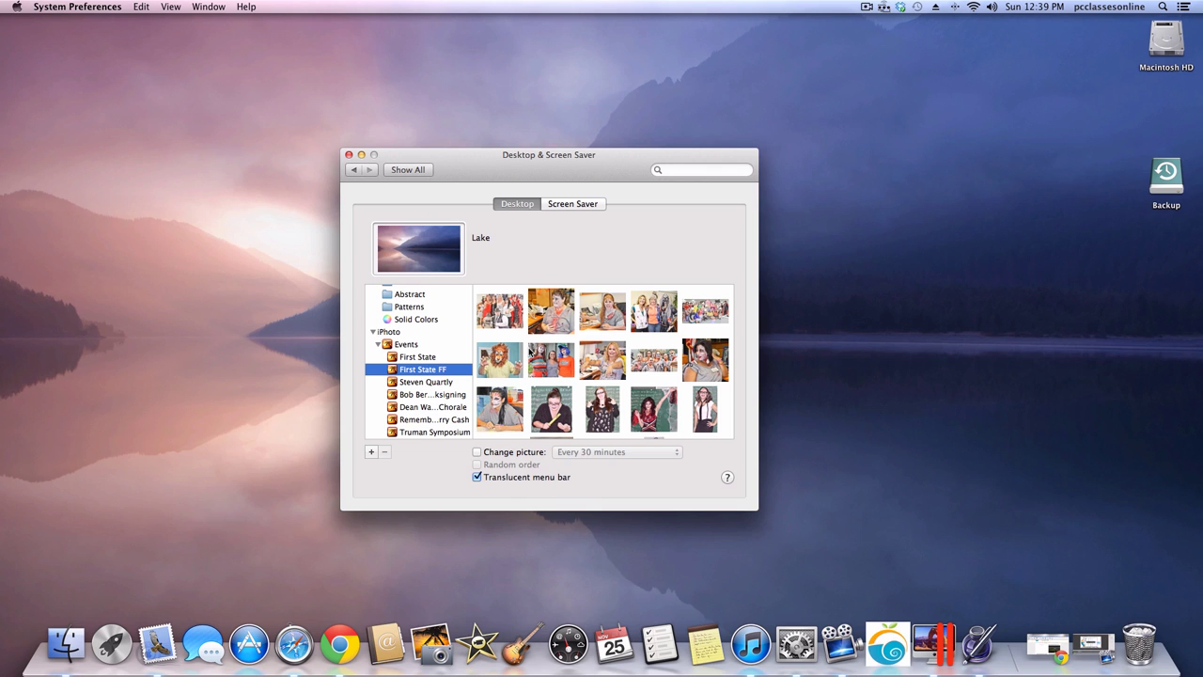
Look at the images available as desktop pictures in the Pictures and Shared folders.
{"action": "scroll", "coordinate": [413, 413], "scroll_direction": "down", "scroll_amount": 6}
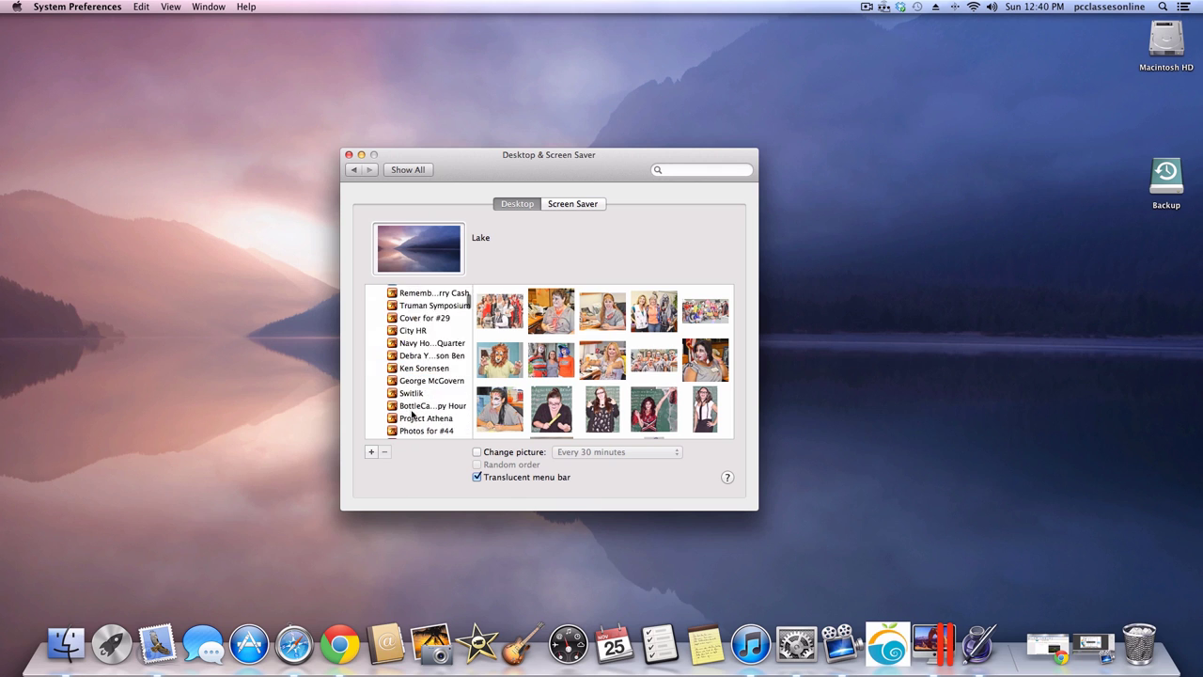
{"action": "scroll", "coordinate": [411, 414], "scroll_direction": "down", "scroll_amount": 10}
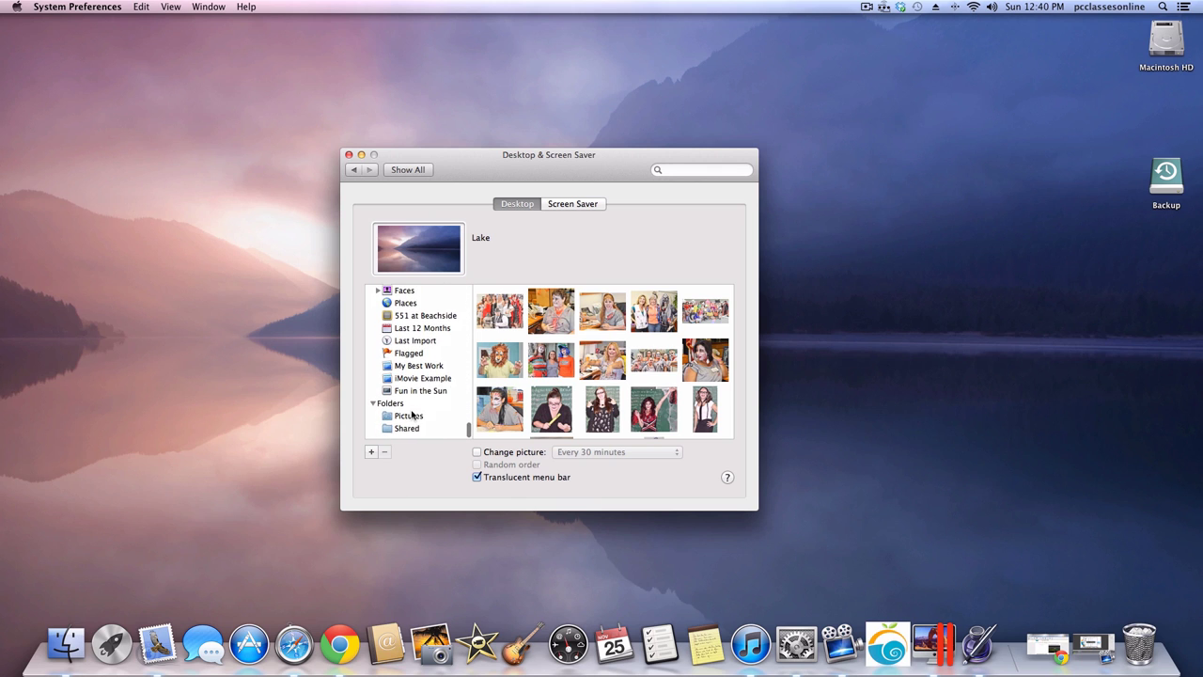
{"action": "left_click", "coordinate": [408, 420]}
{"action": "left_click", "coordinate": [406, 431]}
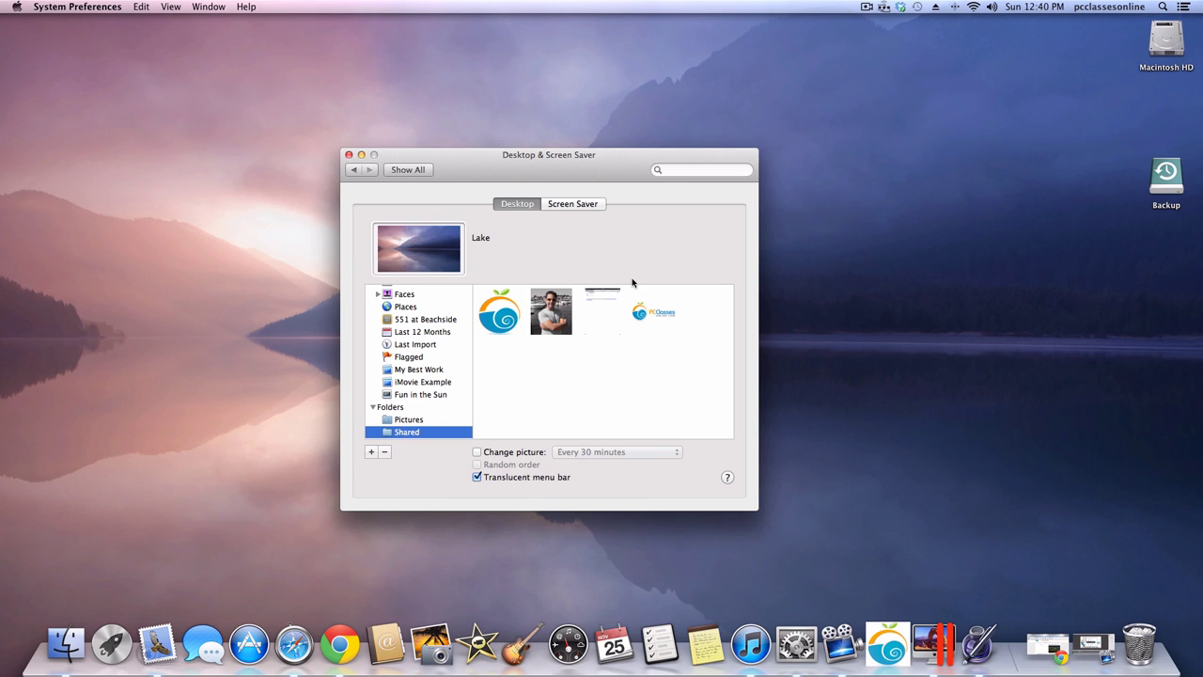
Set PCOwide as the desktop picture and choose Cosmos as the source for the Sliding Panels screen saver.
{"action": "left_click", "coordinate": [657, 313]}
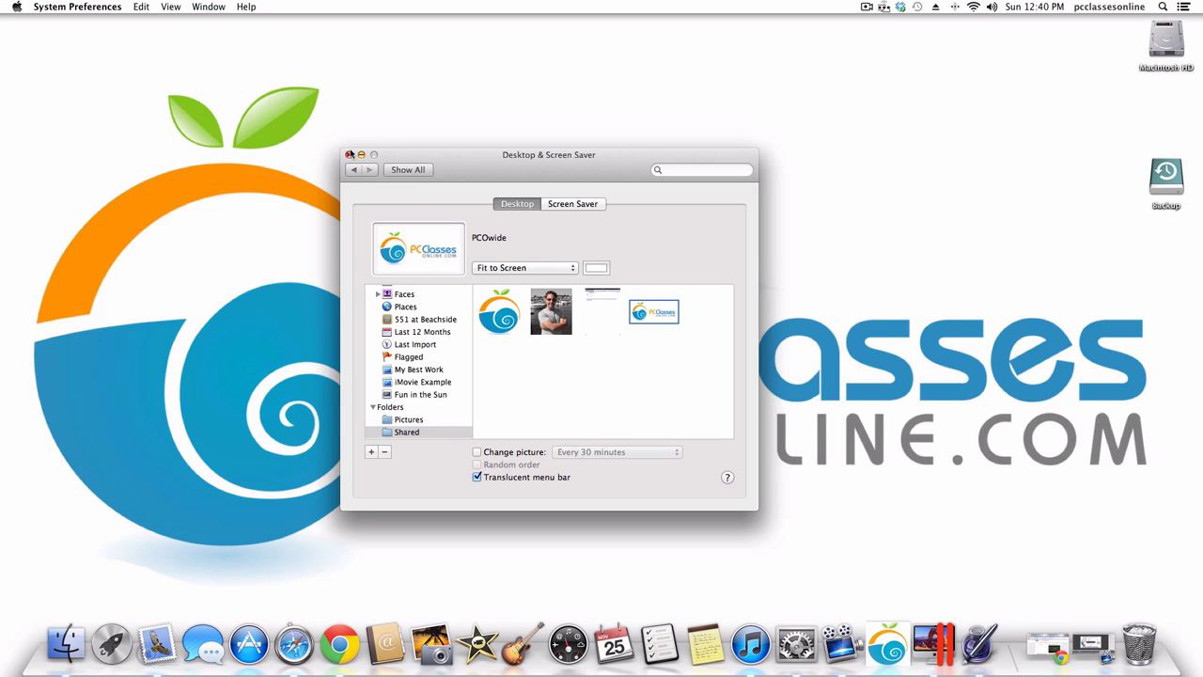
{"action": "left_click", "coordinate": [583, 205]}
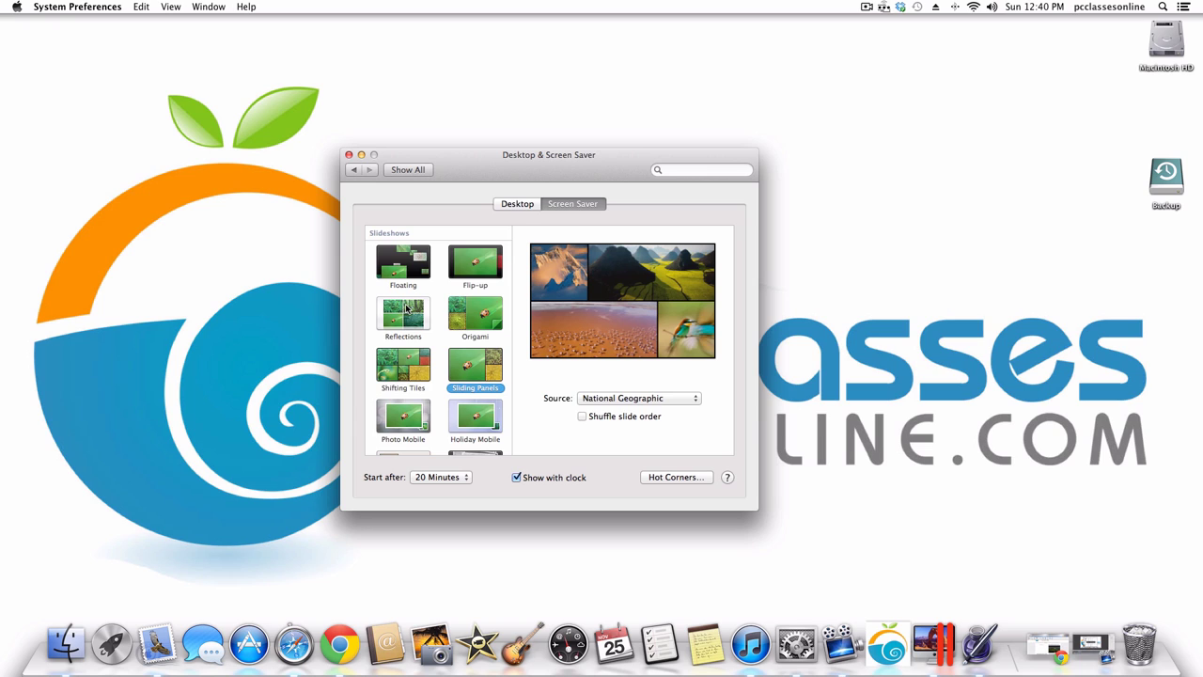
{"action": "left_click", "coordinate": [645, 398]}
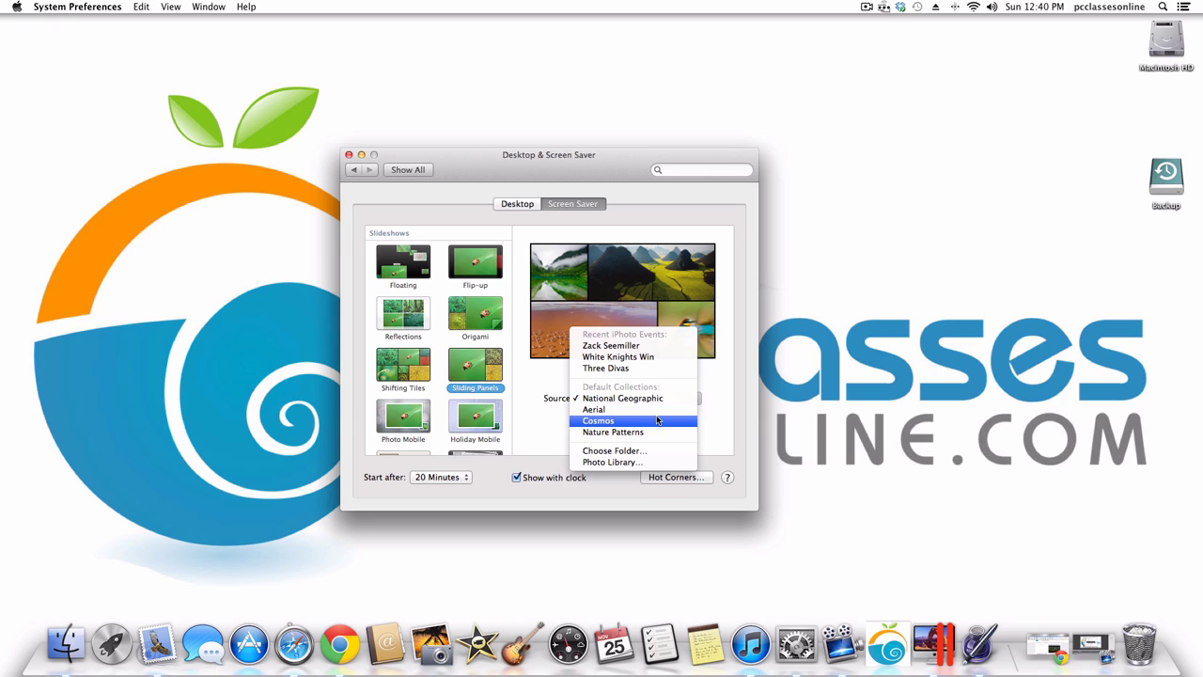
{"action": "left_click", "coordinate": [658, 419]}
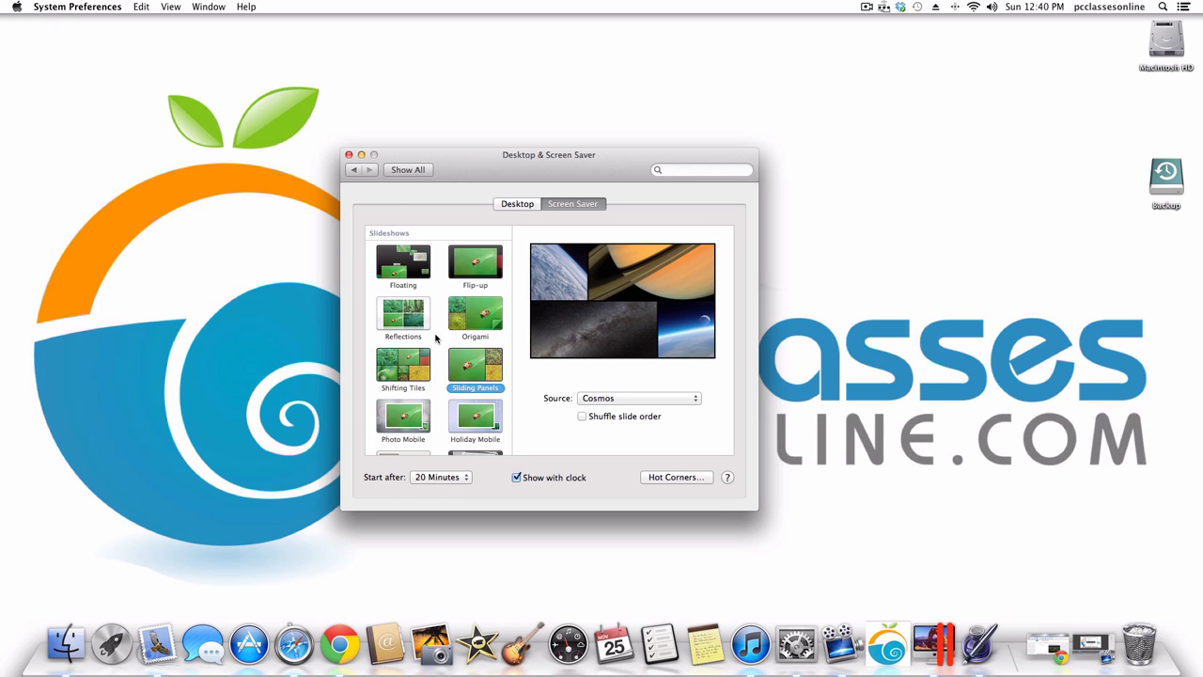
Preview the Ken Burns and Classic screen saver slideshows and return to Sliding Panels.
{"action": "scroll", "coordinate": [435, 339], "scroll_direction": "down", "scroll_amount": 5}
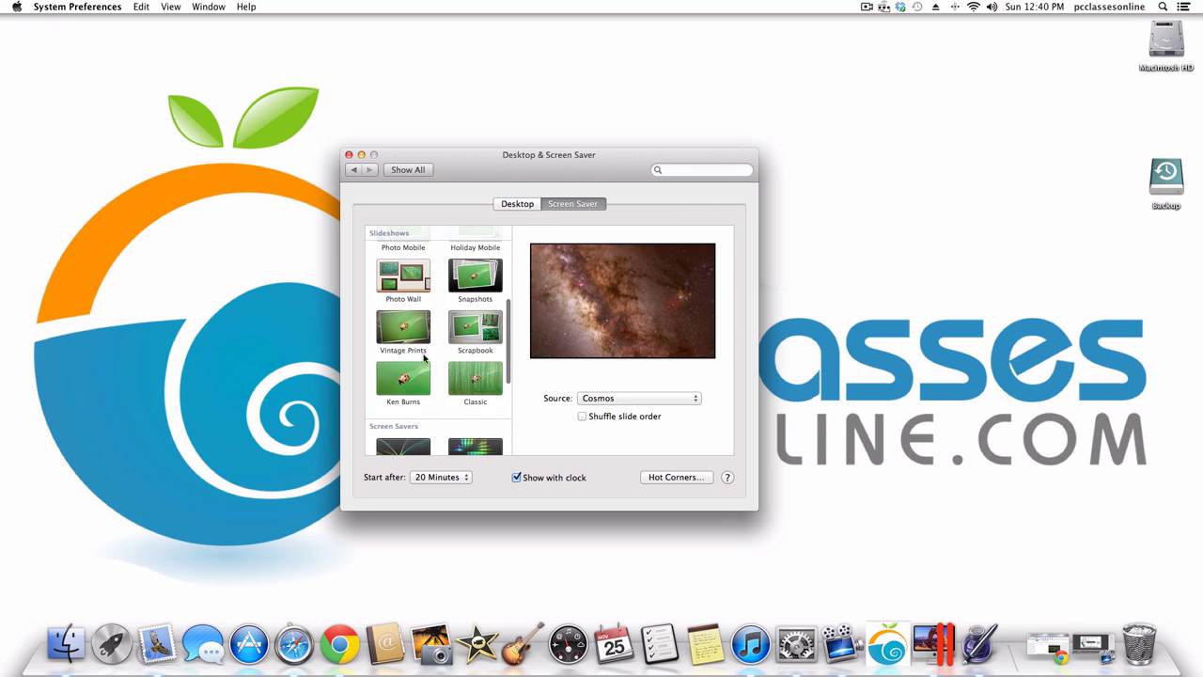
{"action": "left_click", "coordinate": [408, 372]}
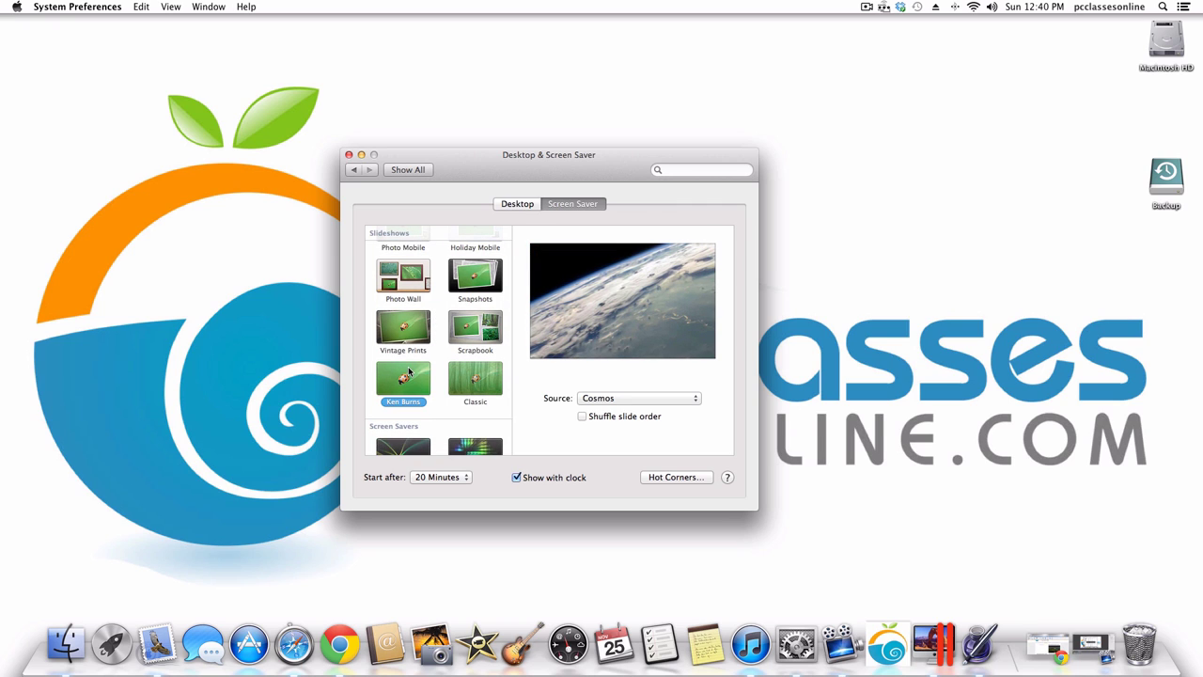
{"action": "left_click", "coordinate": [465, 373]}
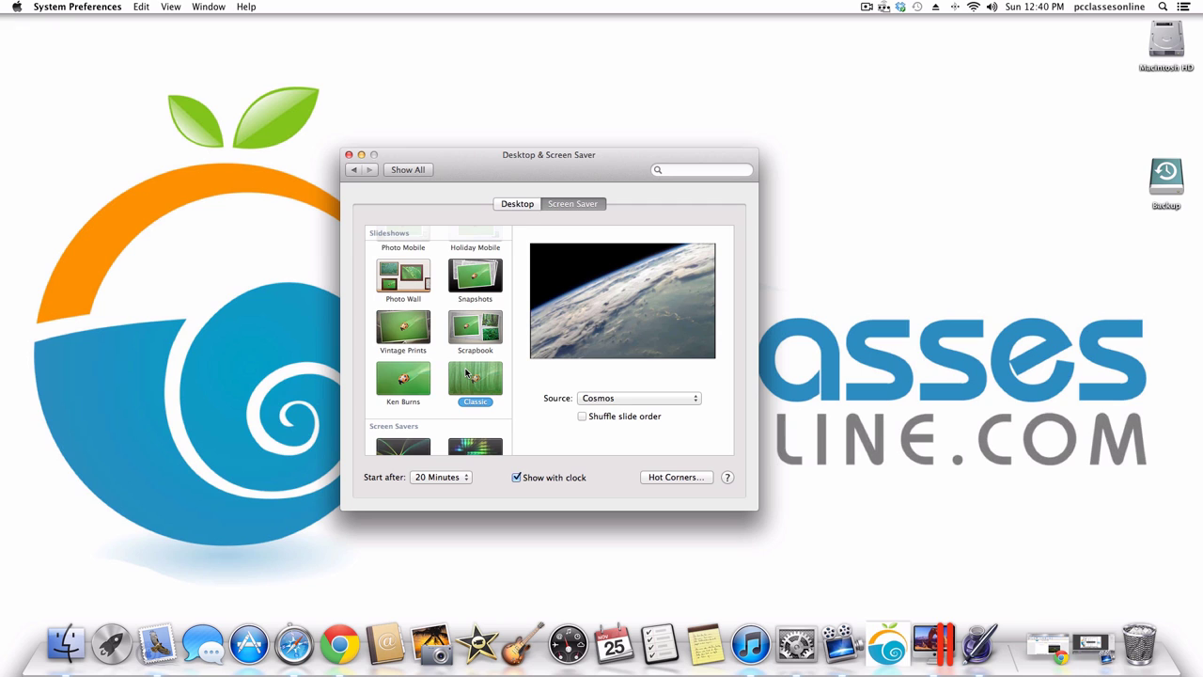
{"action": "scroll", "coordinate": [465, 373], "scroll_direction": "up", "scroll_amount": 2}
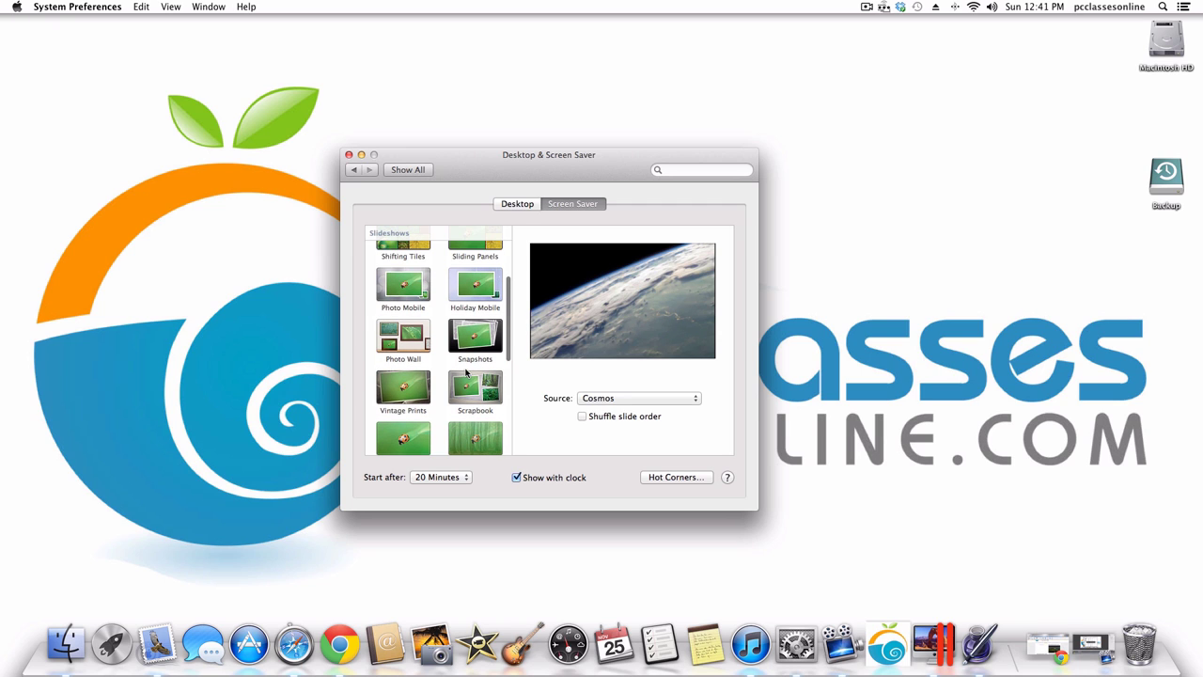
{"action": "scroll", "coordinate": [473, 325], "scroll_direction": "up", "scroll_amount": 1}
{"action": "left_click", "coordinate": [458, 308]}
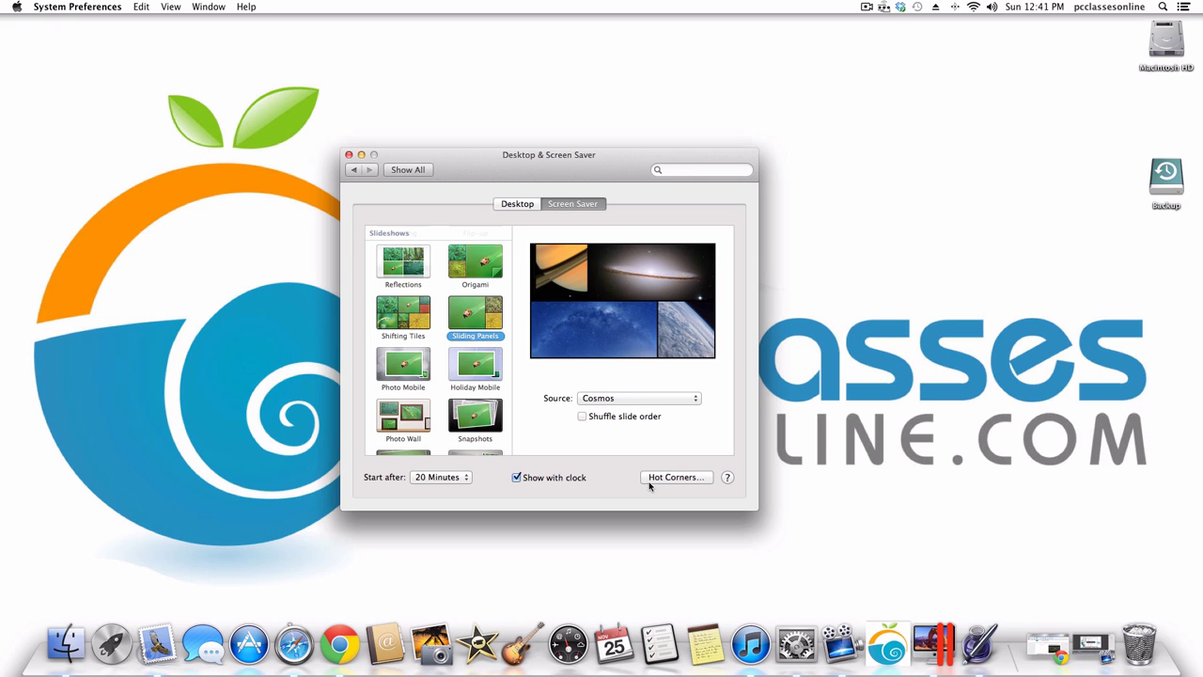
Switch from the screen saver settings to the Dock settings and set the Dock size to Large.
{"action": "left_click", "coordinate": [424, 169]}
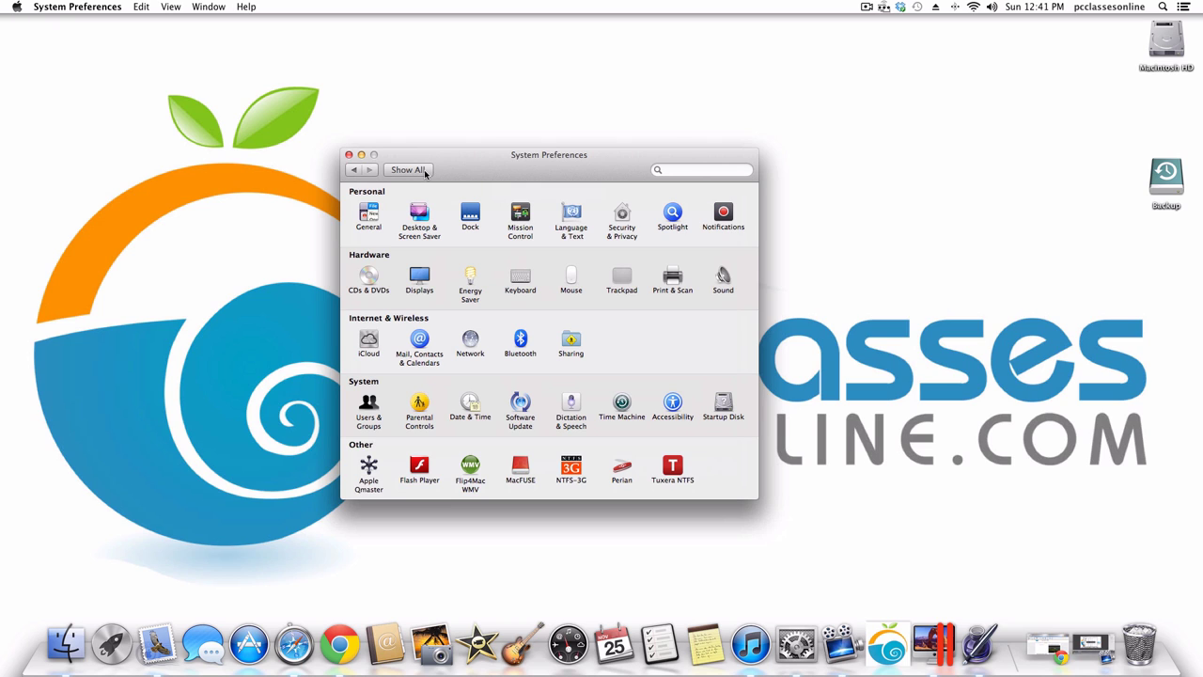
{"action": "left_click", "coordinate": [470, 214]}
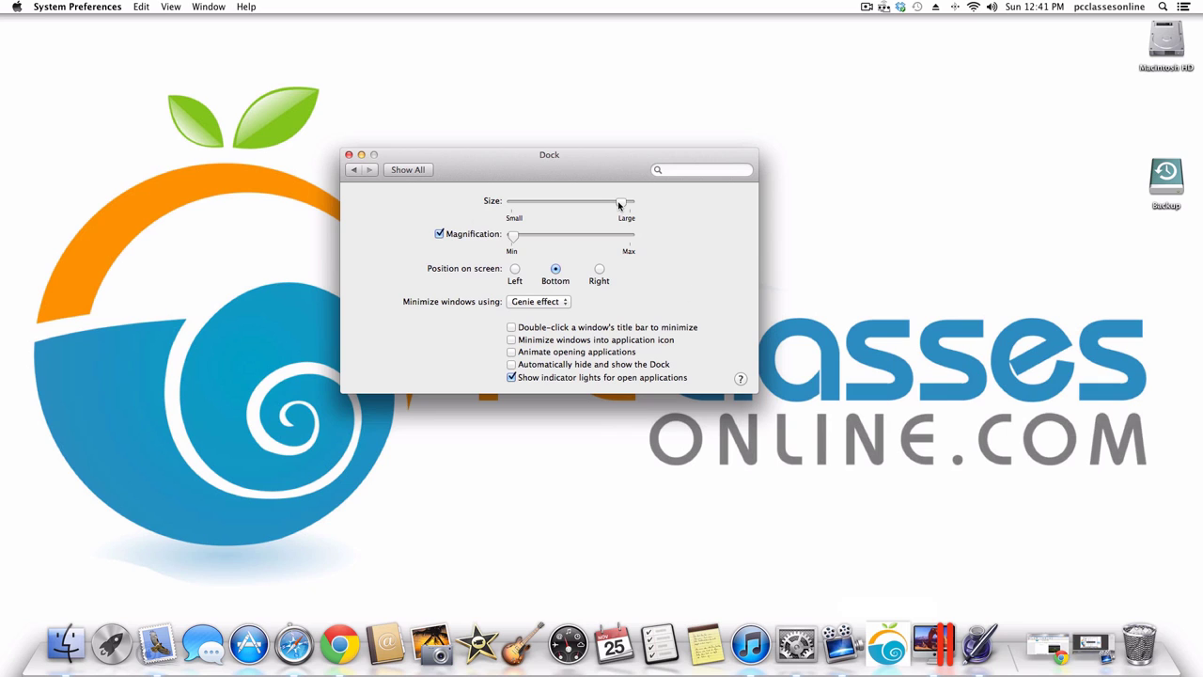
{"action": "left_click_drag", "start_coordinate": [622, 204], "coordinate": [661, 210]}
Set the Dock magnification level to Max and turn magnification off.
{"action": "left_click", "coordinate": [459, 239]}
{"action": "left_click", "coordinate": [451, 236]}
{"action": "left_click_drag", "start_coordinate": [517, 238], "coordinate": [663, 252]}
{"action": "left_click", "coordinate": [438, 236]}
Keep the Genie effect for minimizing and test it by minimizing and restoring the Dock settings window.
{"action": "left_click", "coordinate": [558, 302]}
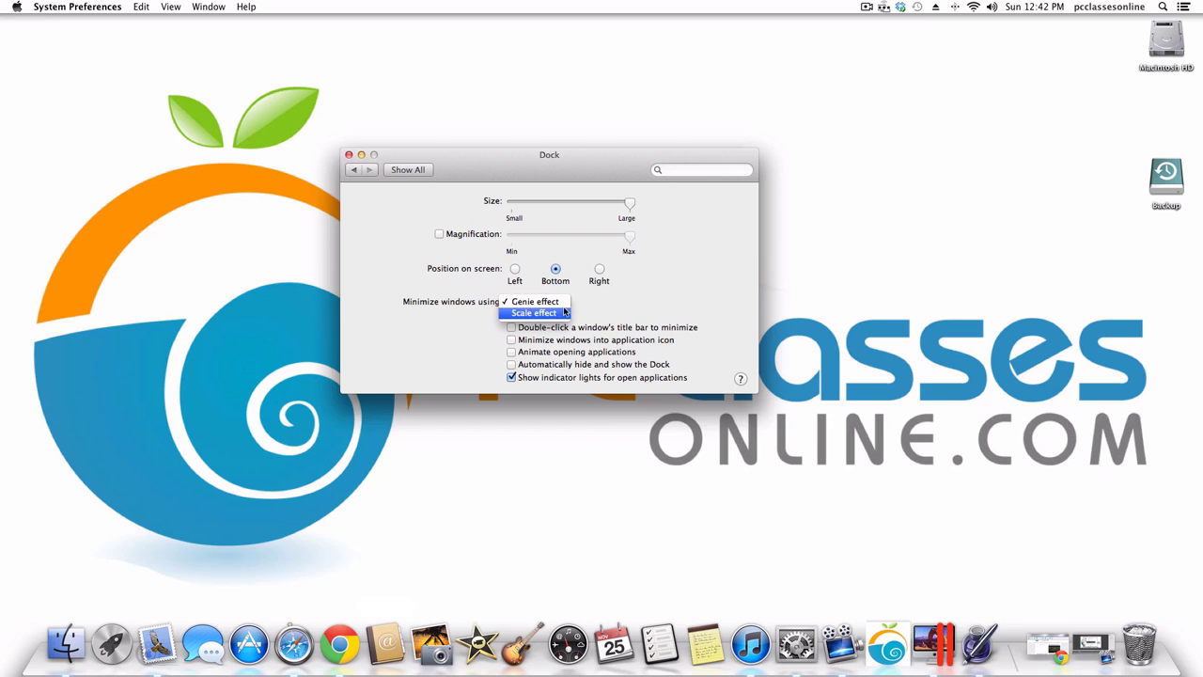
{"action": "left_click", "coordinate": [564, 303]}
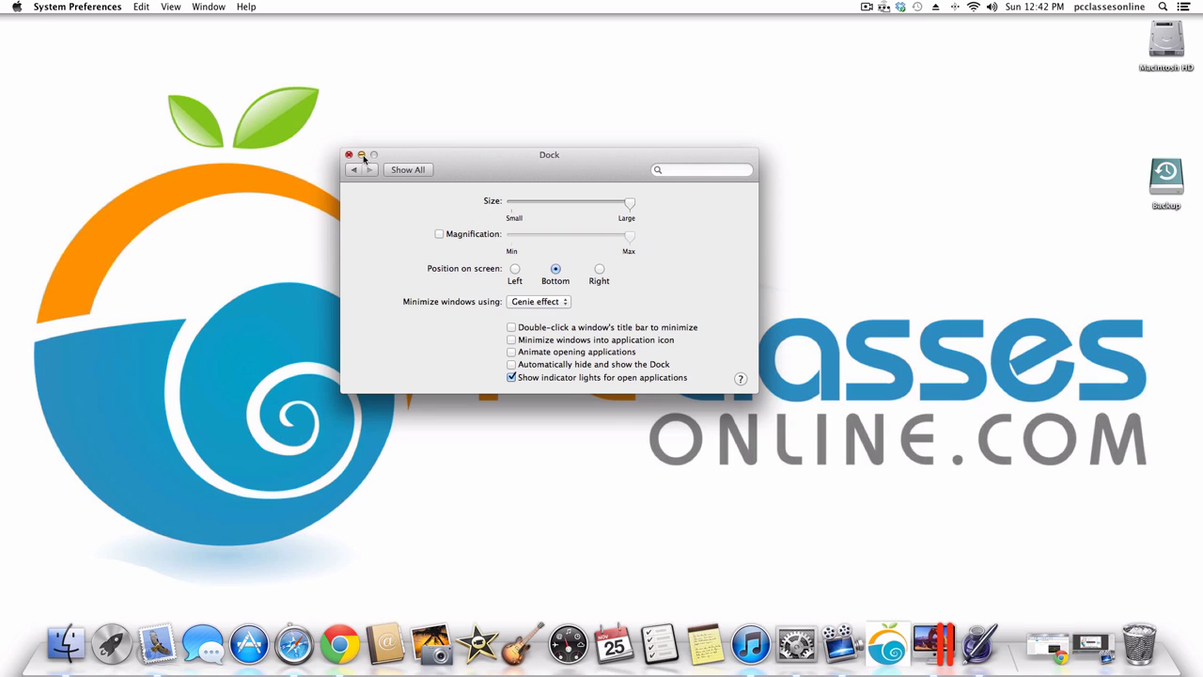
{"action": "left_click", "coordinate": [362, 155]}
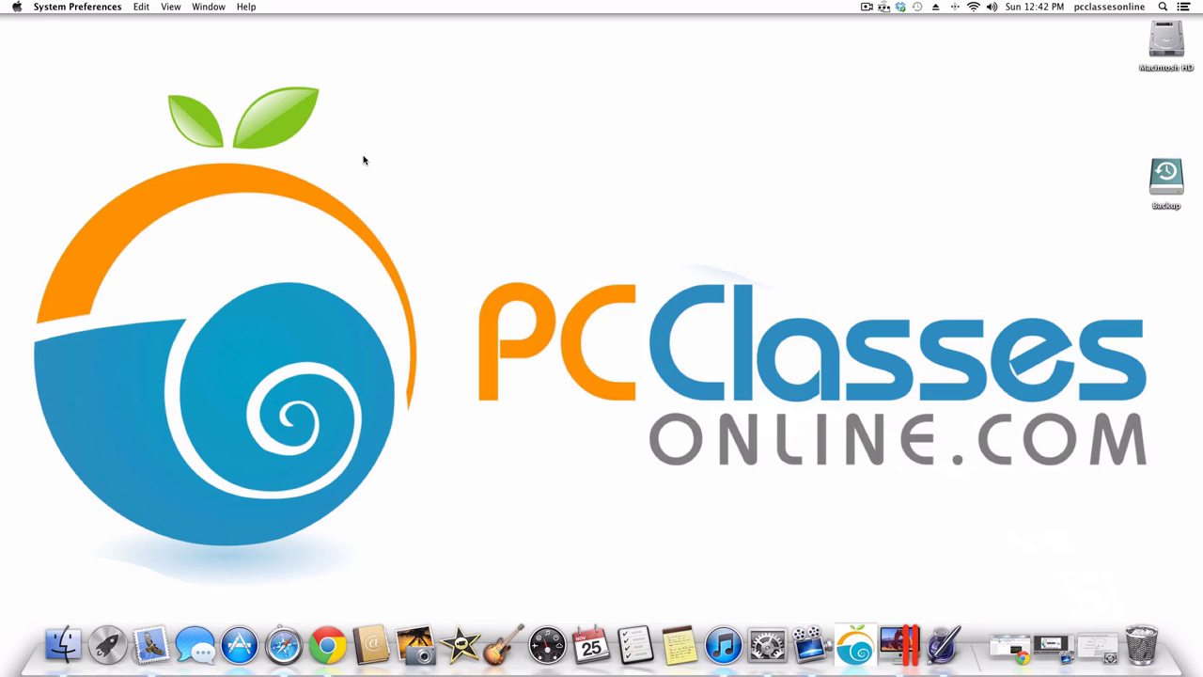
{"action": "left_click", "coordinate": [1105, 642]}
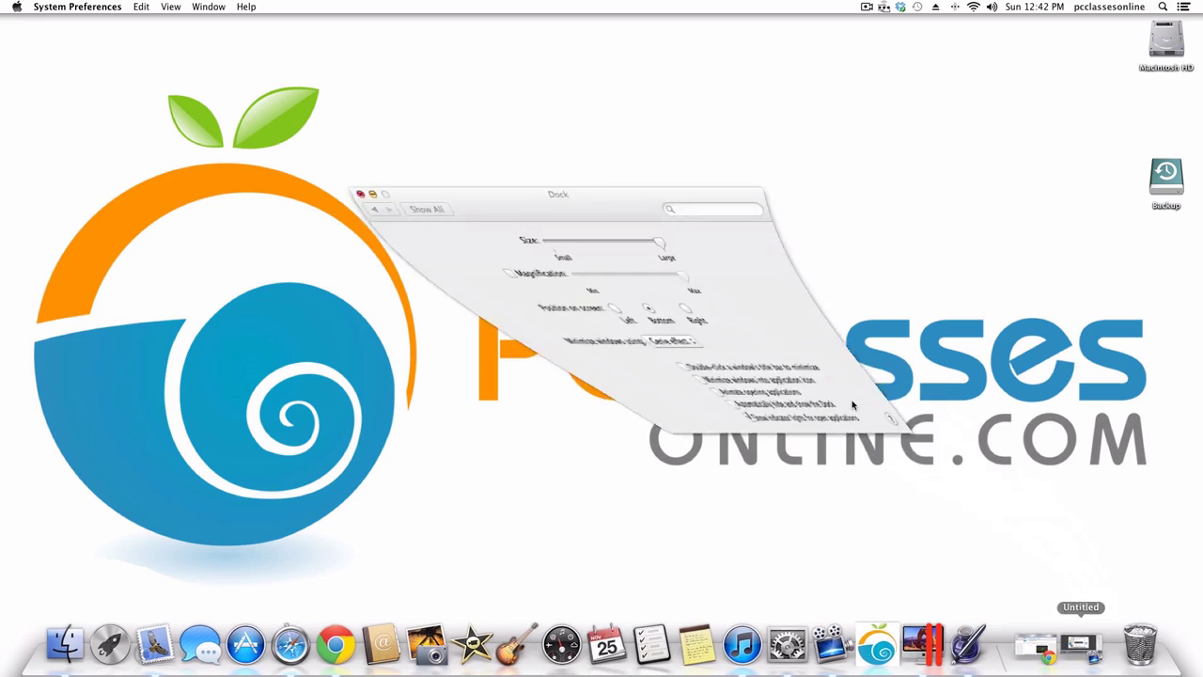
Try the Scale effect by minimizing and restoring the Dock settings window, and switch back to the Genie effect.
{"action": "left_click", "coordinate": [537, 301]}
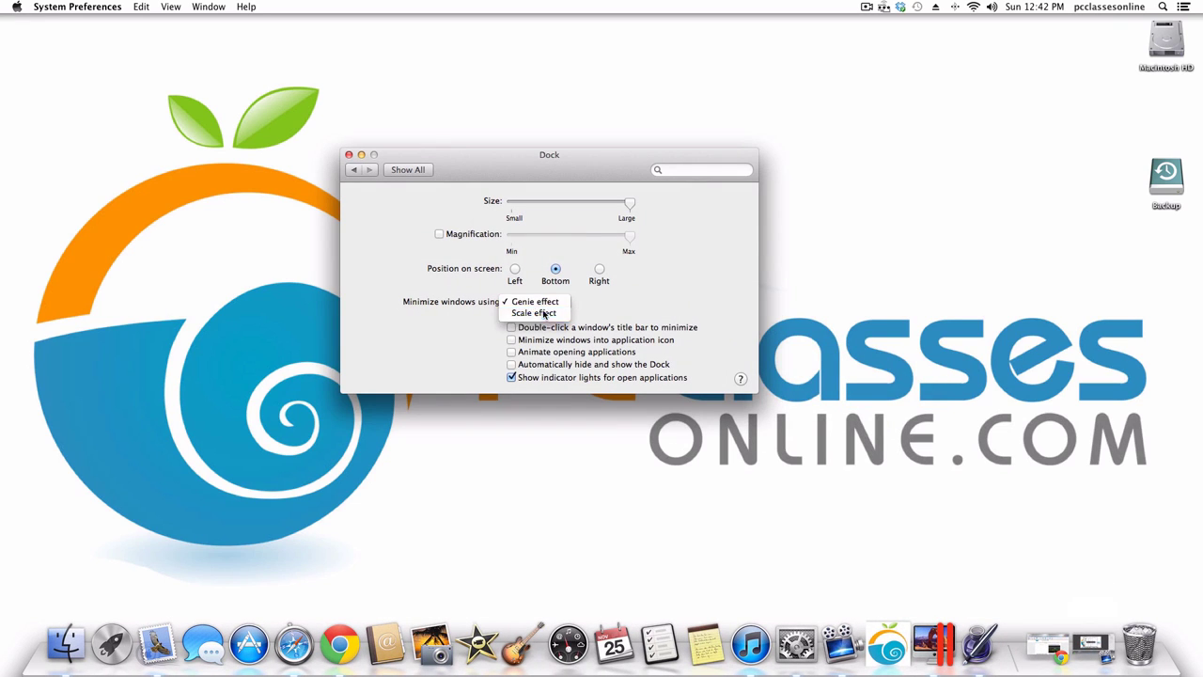
{"action": "left_click", "coordinate": [540, 314]}
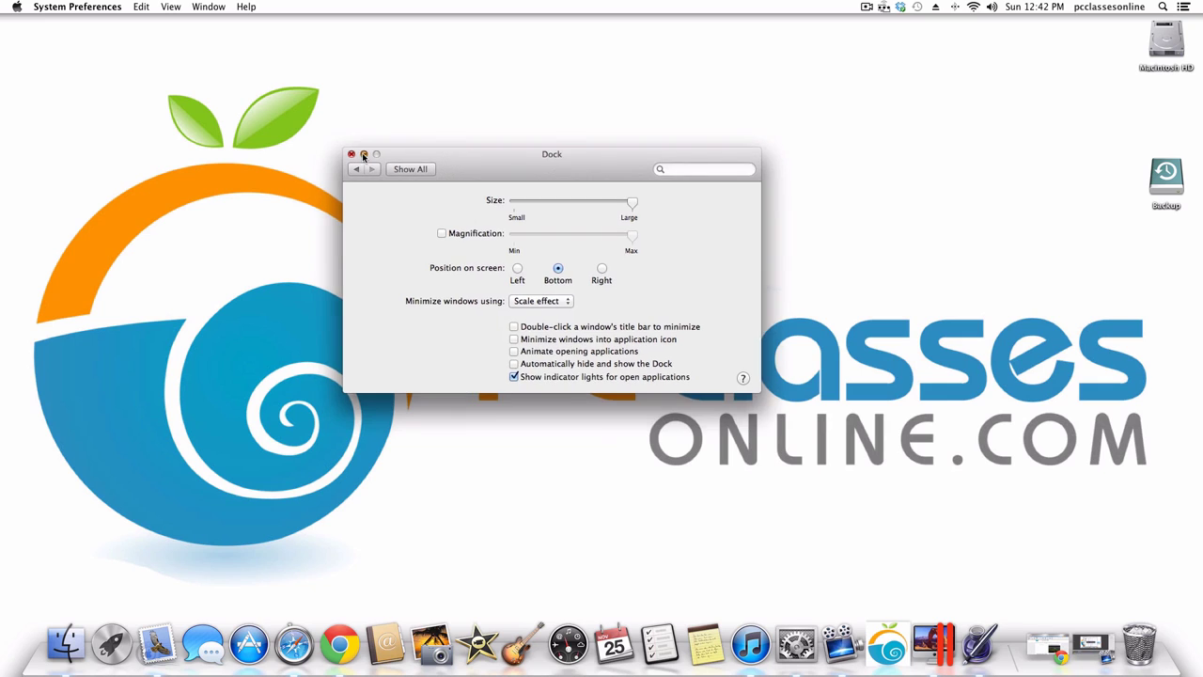
{"action": "left_click", "coordinate": [361, 155]}
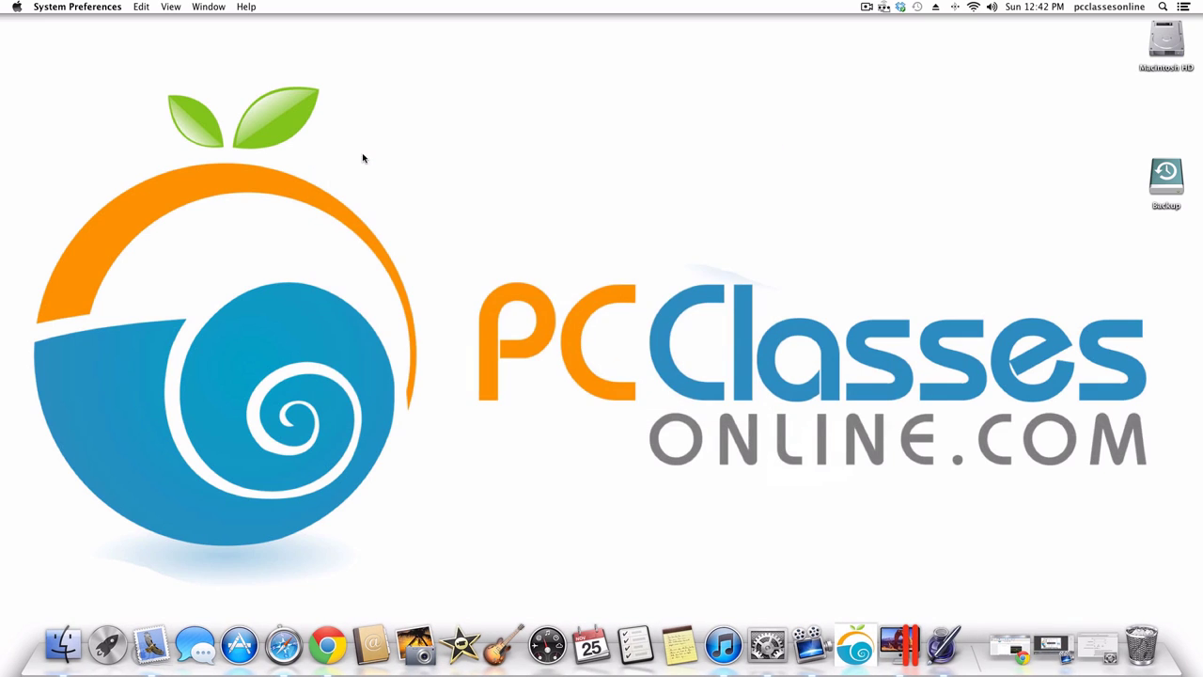
{"action": "left_click", "coordinate": [1098, 647]}
{"action": "left_click", "coordinate": [513, 302]}
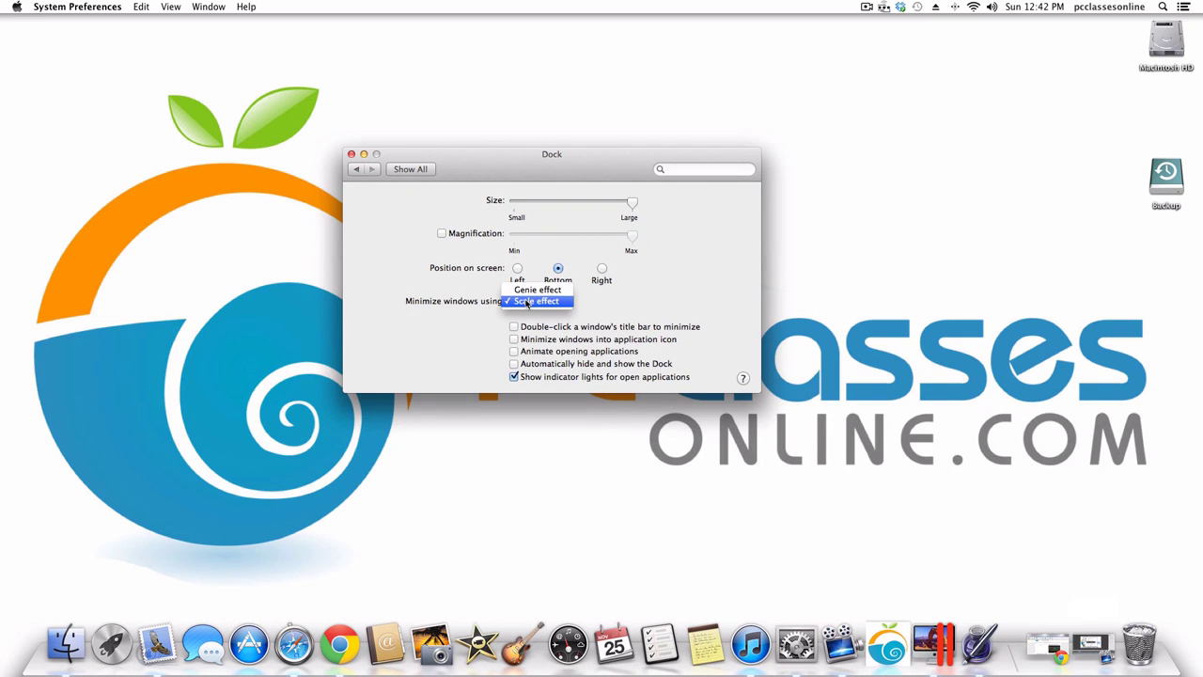
{"action": "left_click", "coordinate": [528, 292]}
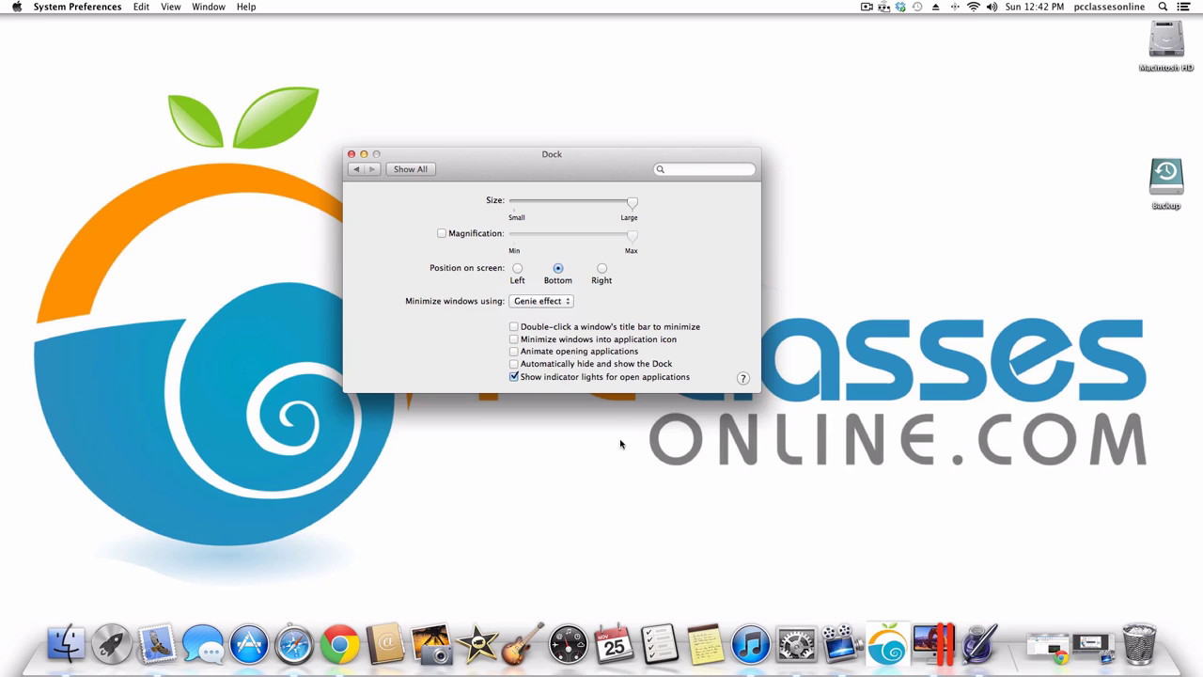
Open Notes and delete the text "PC Classes Online" from the note.
{"action": "left_click", "coordinate": [705, 643]}
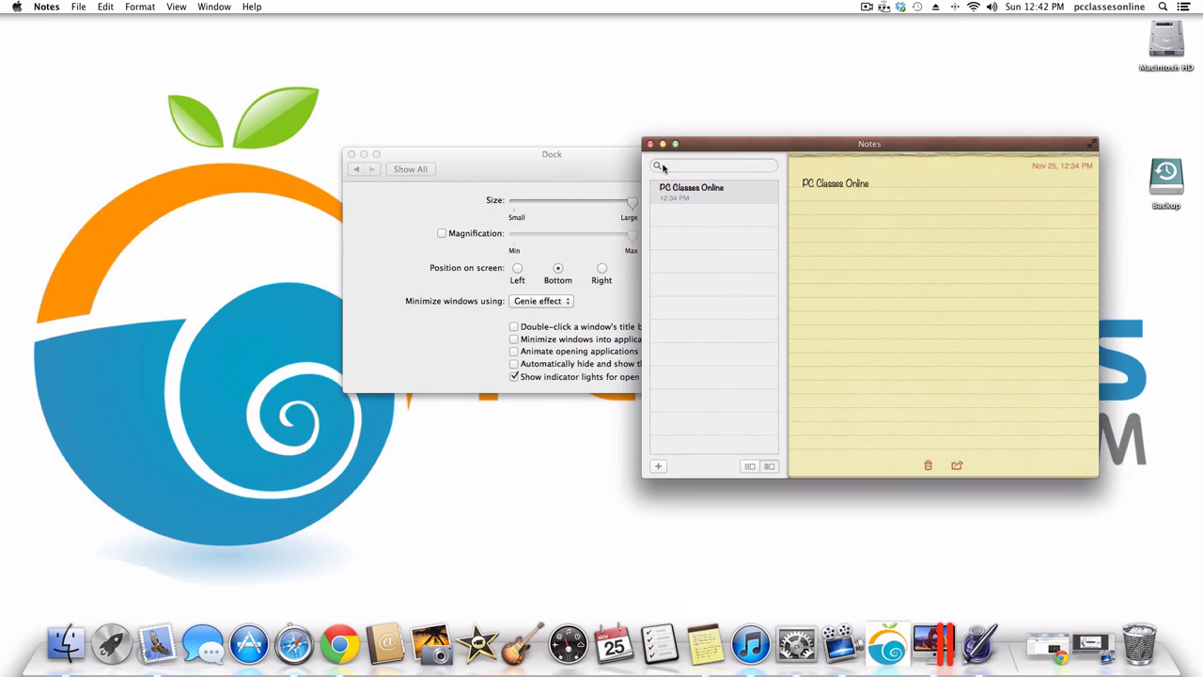
{"action": "left_click_drag", "start_coordinate": [871, 184], "coordinate": [637, 185]}
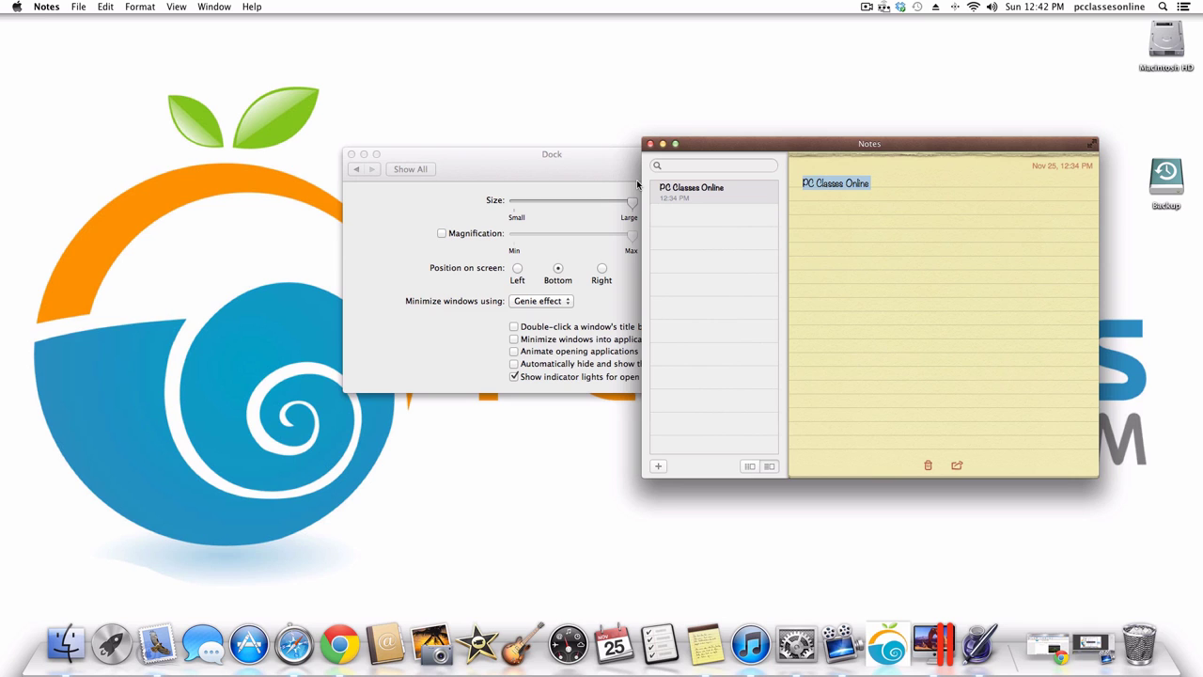
{"action": "key", "text": "BackSpace"}
Arrange the Dock settings and Notes windows side by side, and minimize and restore the Notes window.
{"action": "left_click_drag", "start_coordinate": [568, 168], "coordinate": [333, 197]}
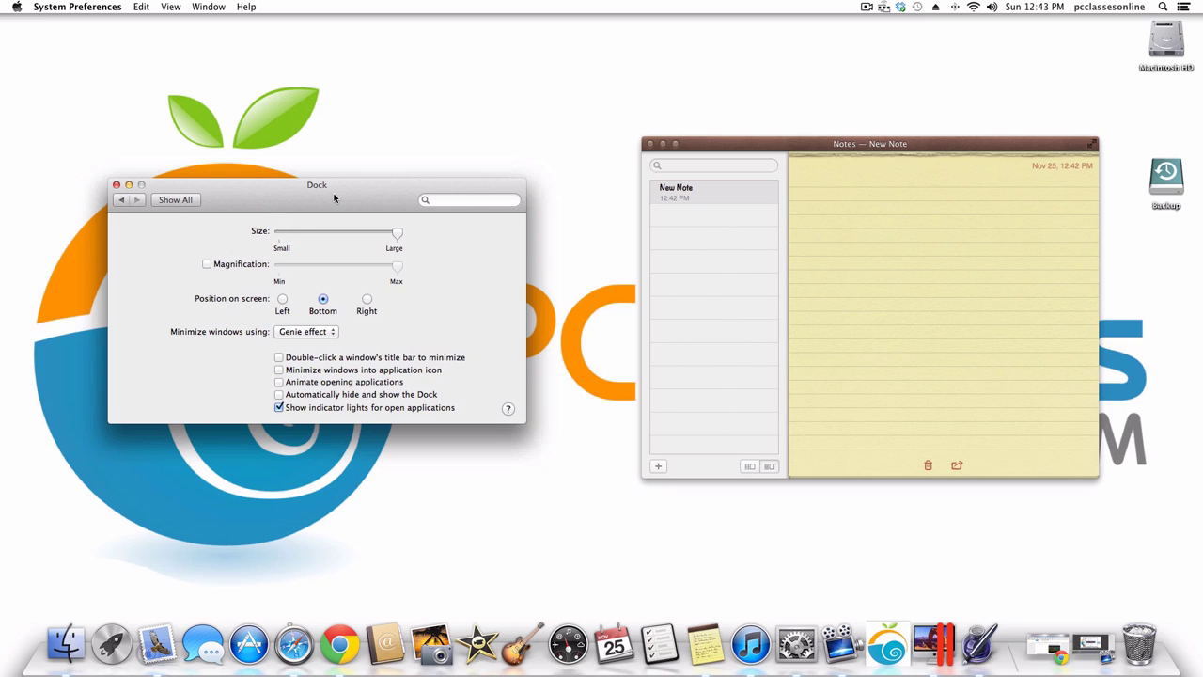
{"action": "left_click_drag", "start_coordinate": [726, 140], "coordinate": [621, 140]}
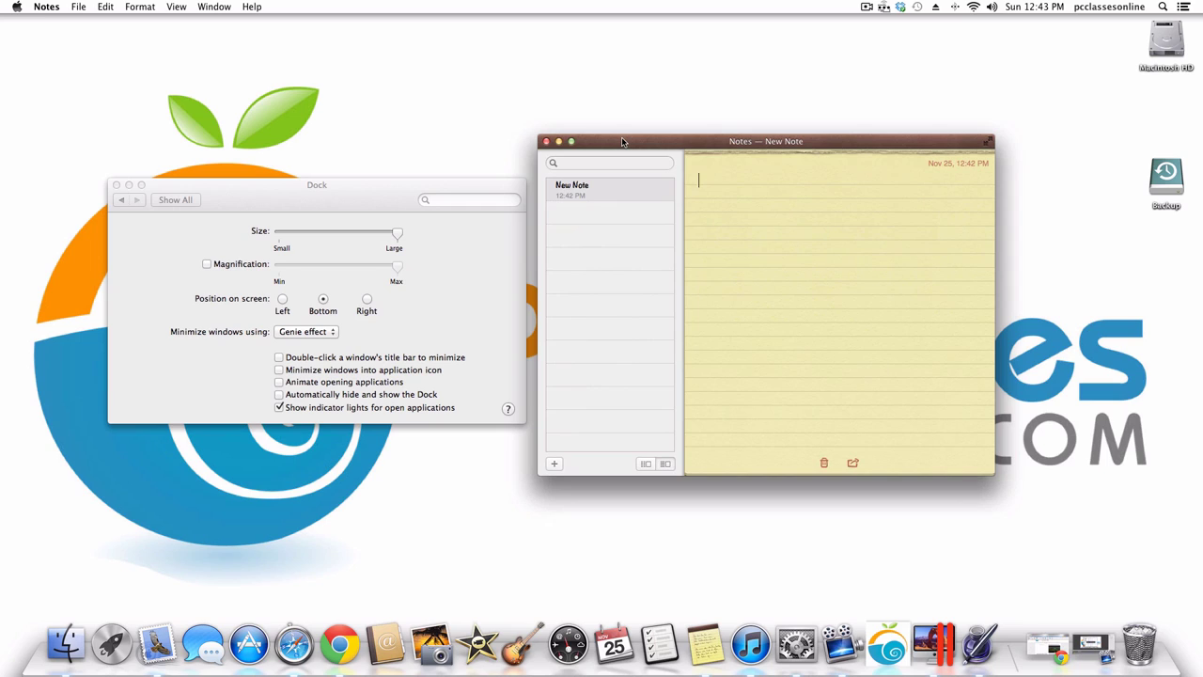
{"action": "left_click", "coordinate": [558, 142]}
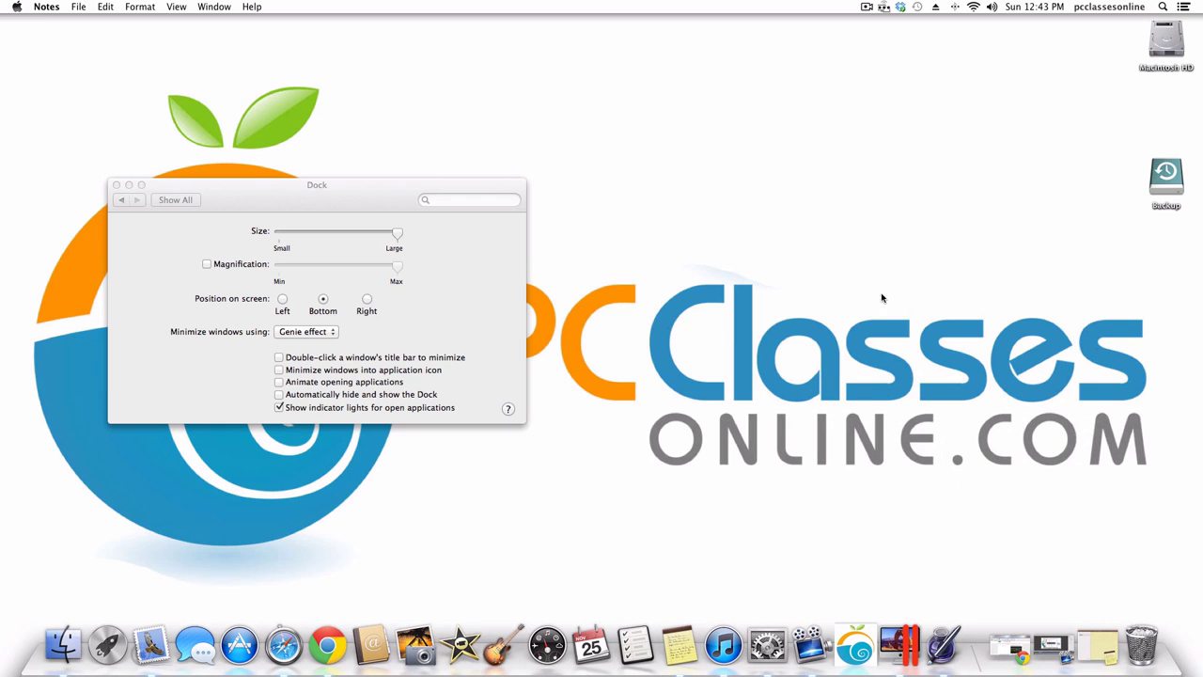
{"action": "left_click", "coordinate": [1098, 645]}
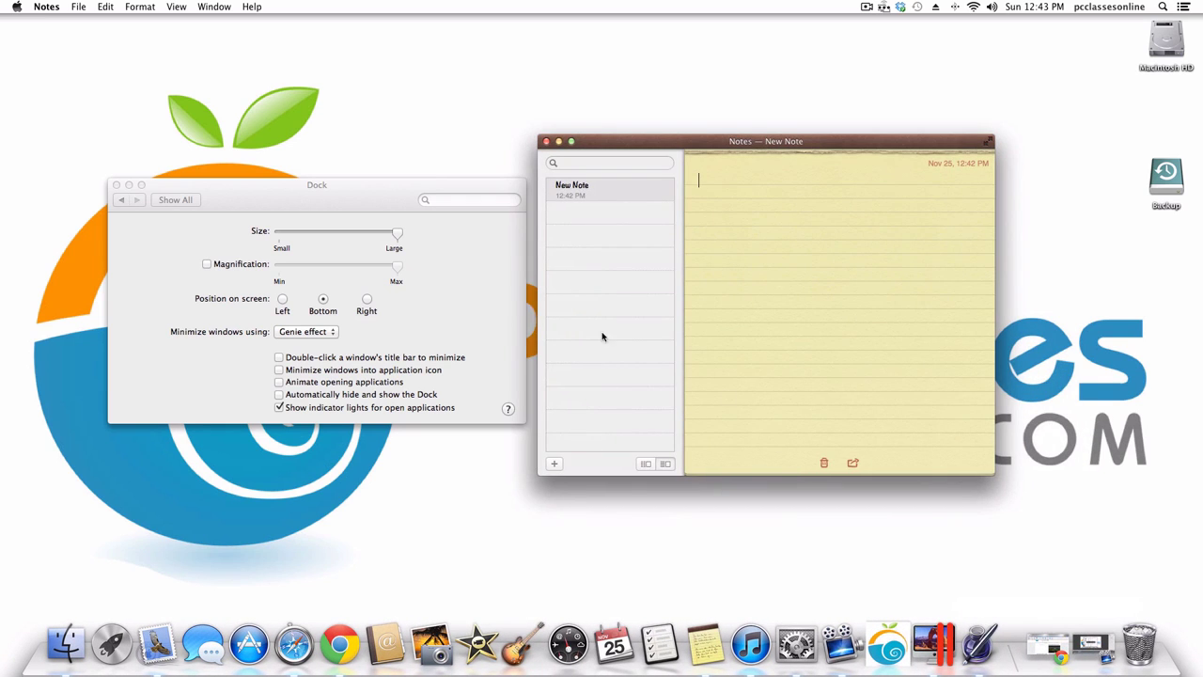
Close the Notes window and move the Dock settings window back to the middle of the desktop.
{"action": "left_click", "coordinate": [520, 312]}
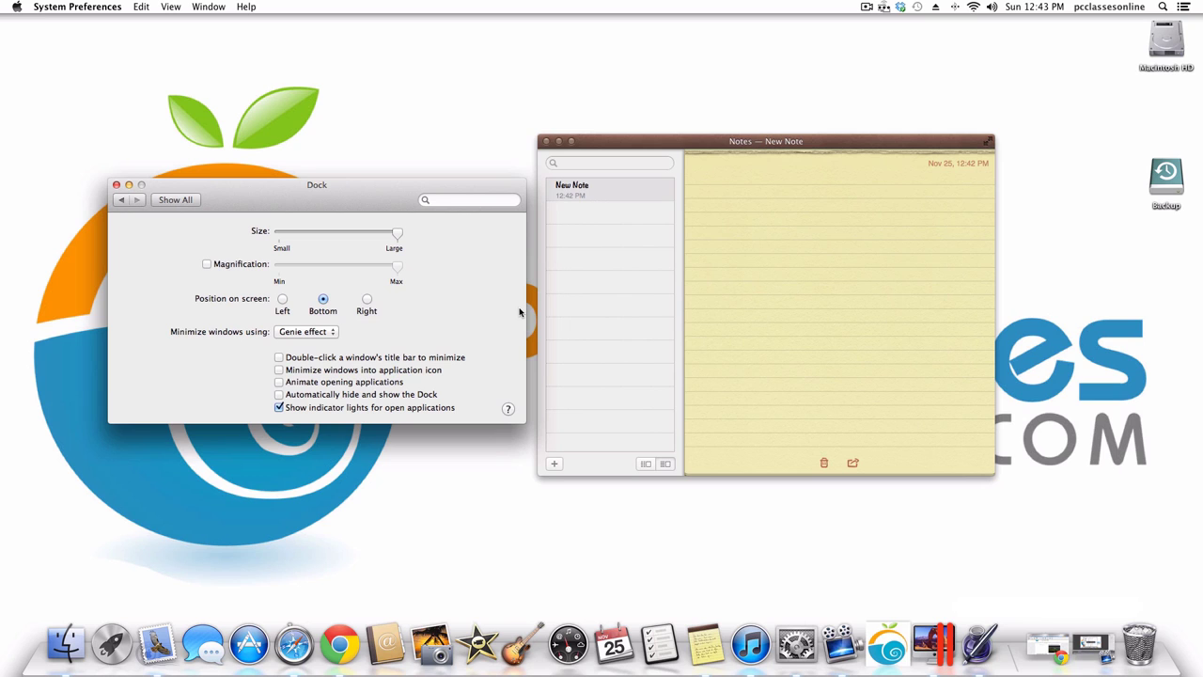
{"action": "mouse_move", "coordinate": [335, 194]}
{"action": "left_mouse_down"}
{"action": "mouse_move", "coordinate": [386, 172]}
{"action": "mouse_move", "coordinate": [279, 135]}
{"action": "mouse_move", "coordinate": [328, 199]}
{"action": "left_mouse_up"}
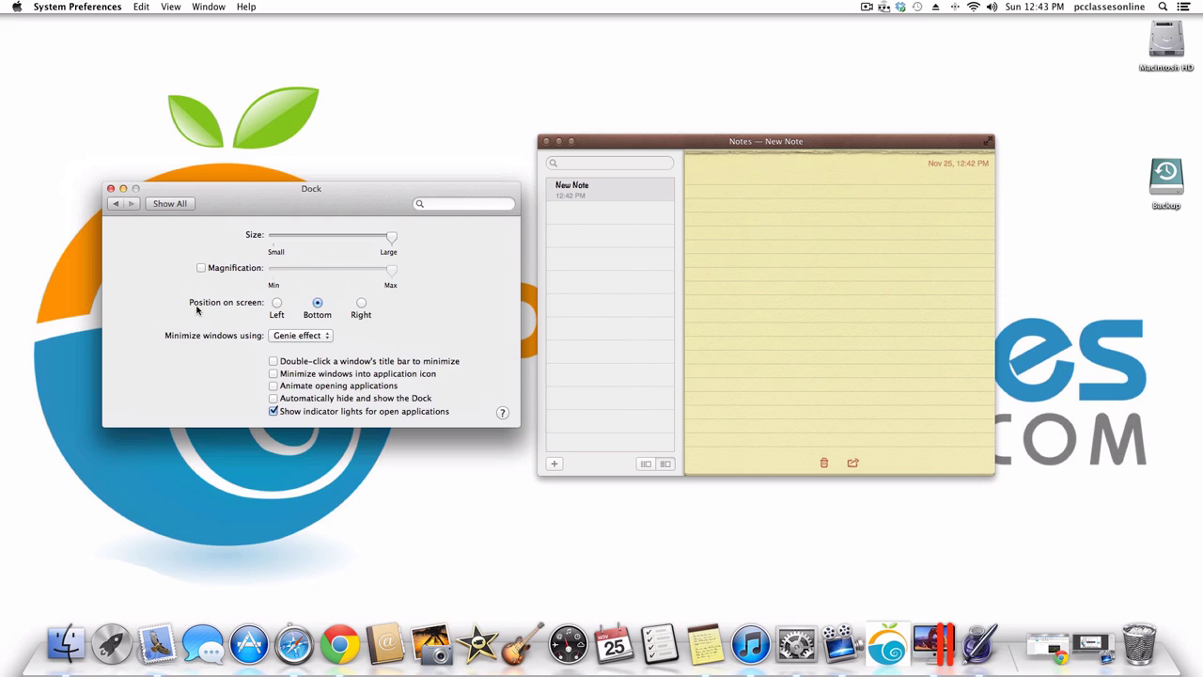
{"action": "left_click", "coordinate": [548, 142]}
{"action": "left_click_drag", "start_coordinate": [310, 195], "coordinate": [558, 203]}
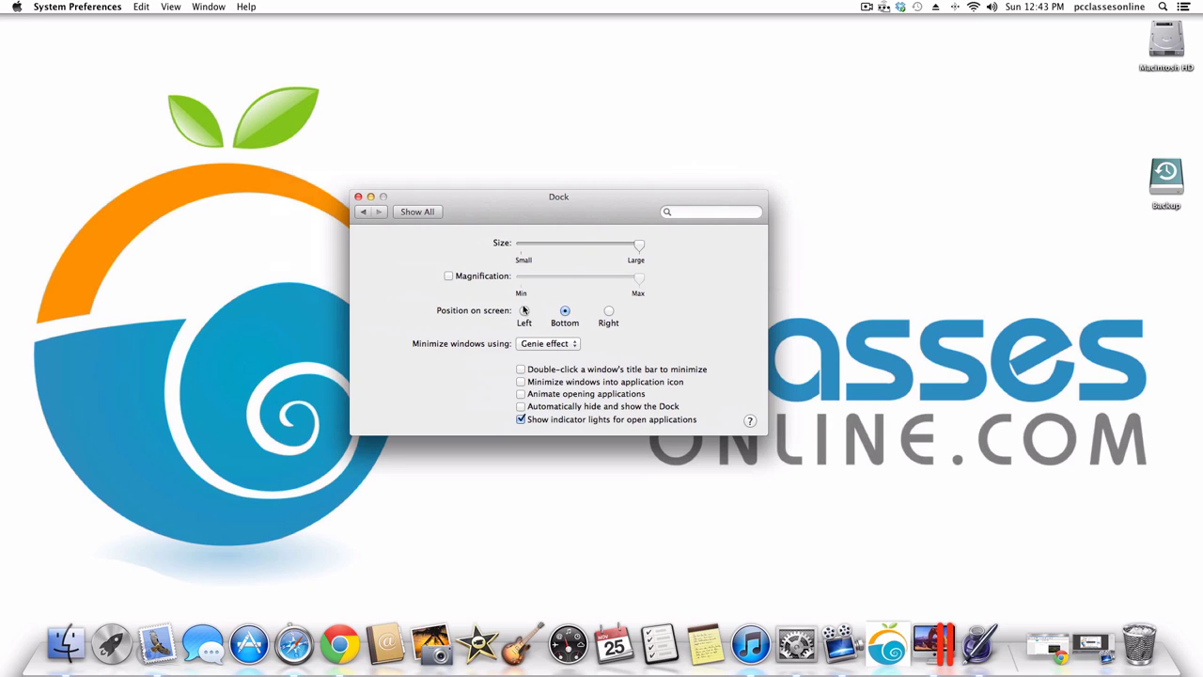
Try the Left and Right screen positions for the Dock and set it back to Bottom.
{"action": "left_click", "coordinate": [524, 311]}
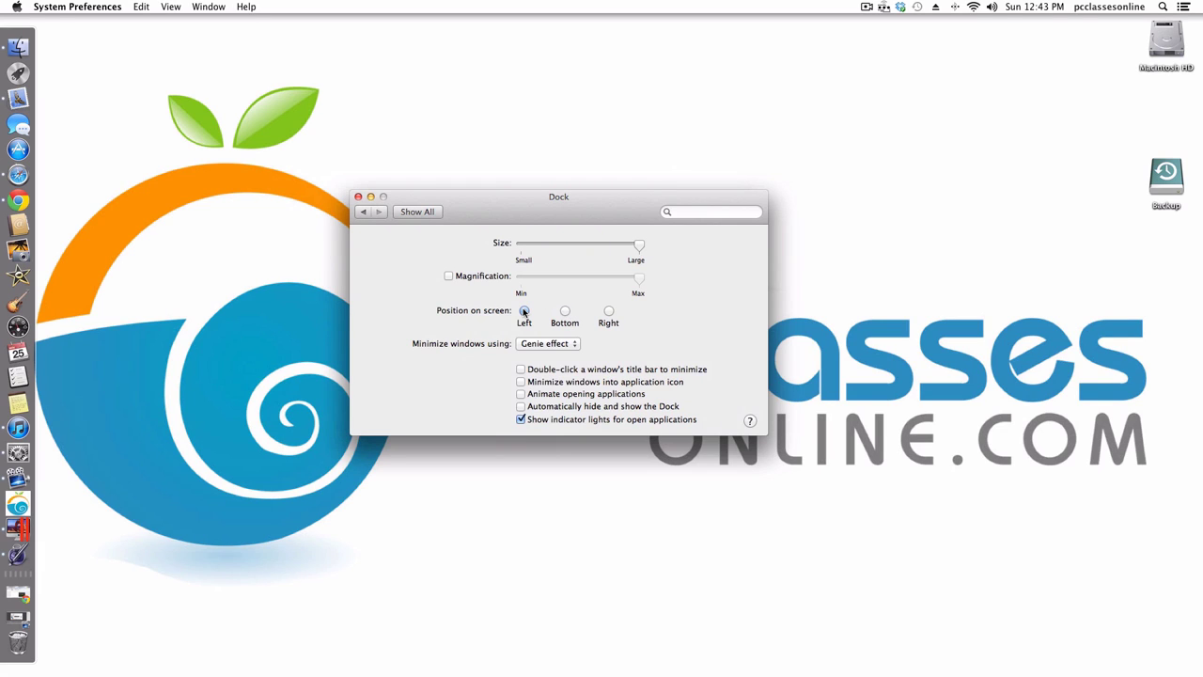
{"action": "left_click", "coordinate": [609, 311]}
{"action": "left_click", "coordinate": [565, 313]}
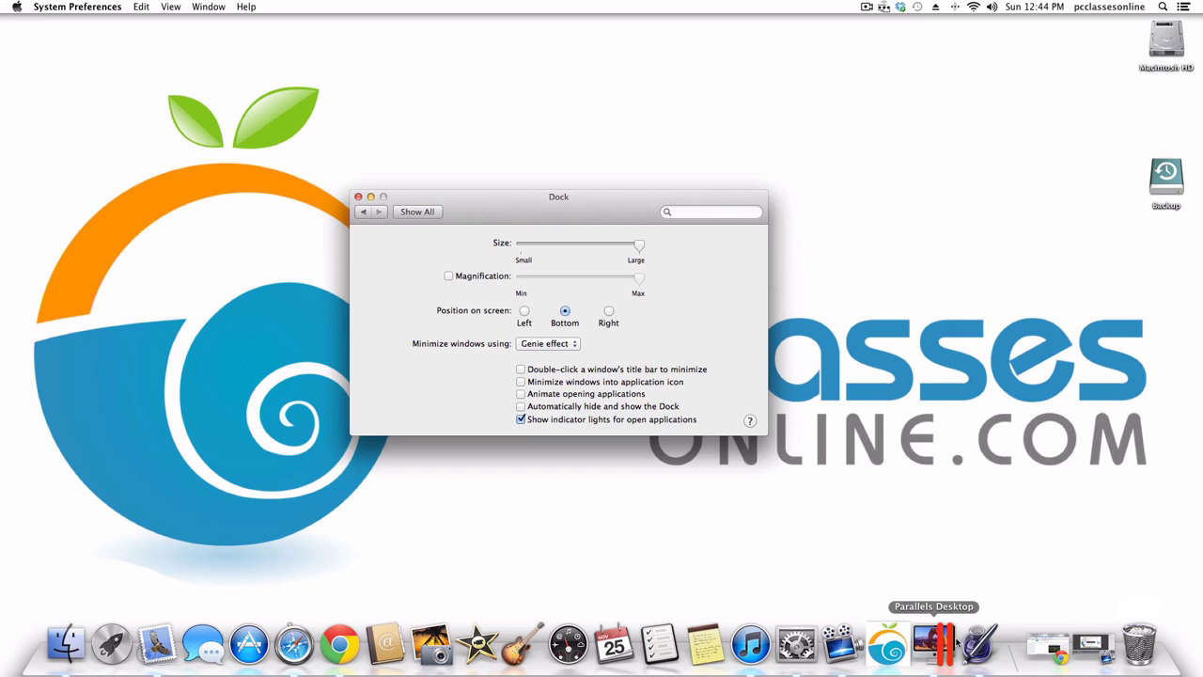
Try minimizing windows into the application icon with the Dock settings window, and turn the option off again.
{"action": "left_click", "coordinate": [530, 383]}
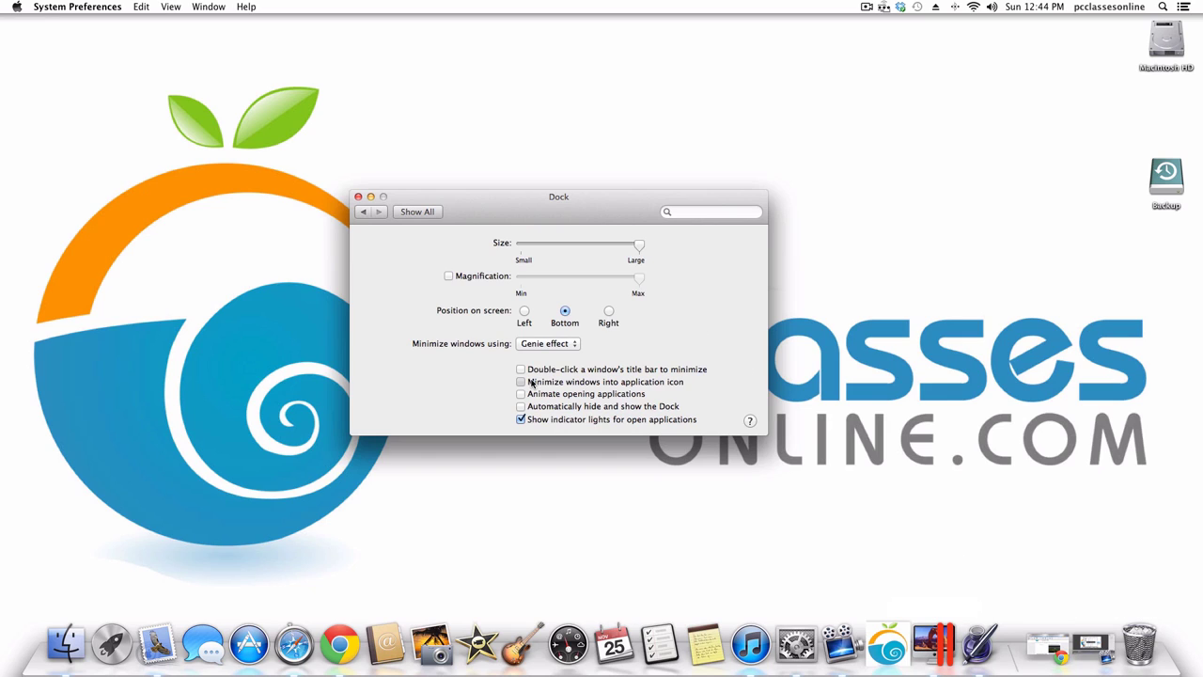
{"action": "left_click", "coordinate": [370, 196]}
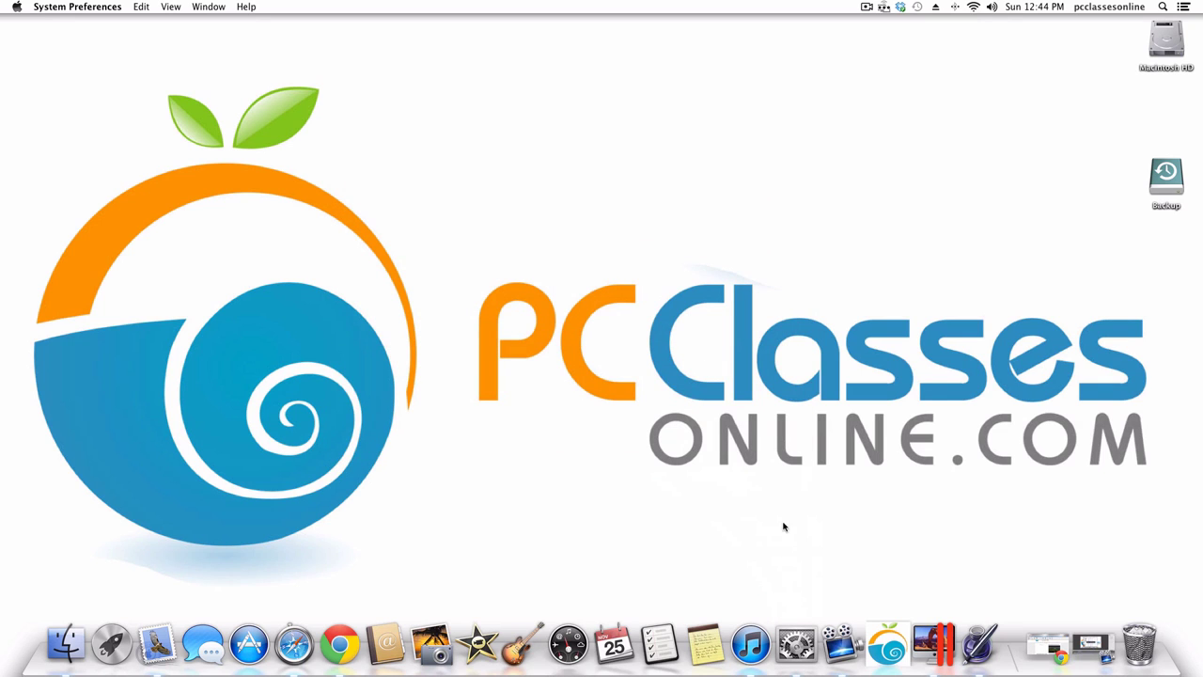
{"action": "left_click", "coordinate": [797, 661]}
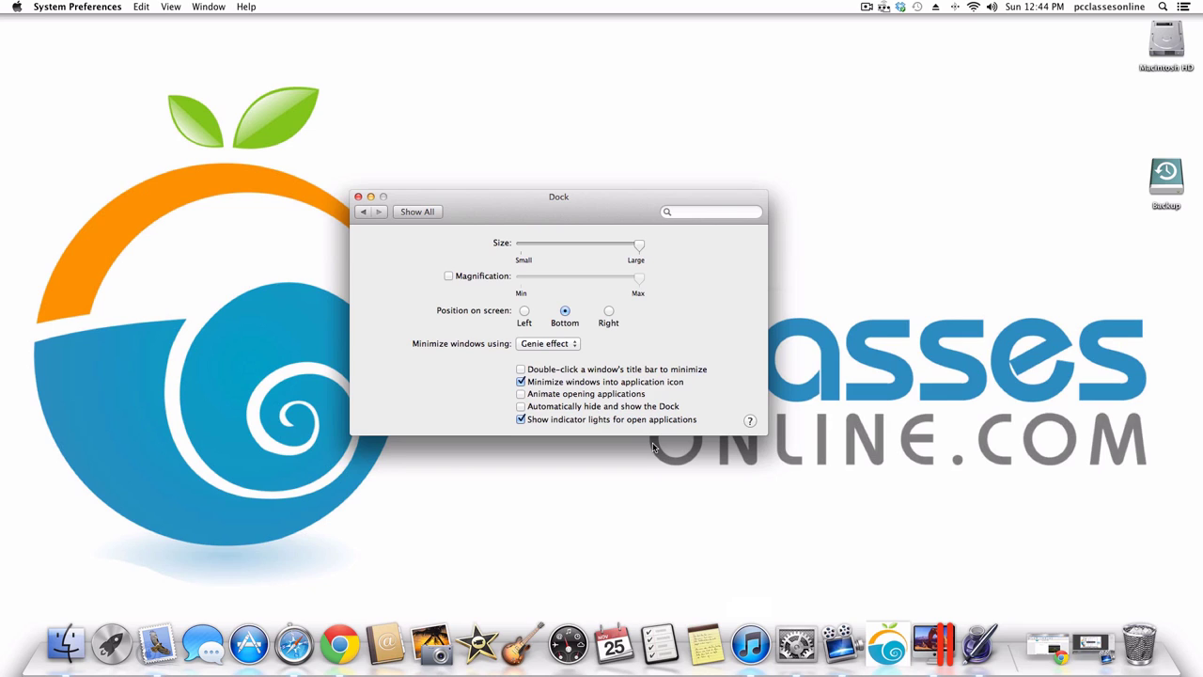
{"action": "left_click", "coordinate": [578, 384]}
Turn on automatic hiding and showing of the Dock.
{"action": "left_click", "coordinate": [655, 410]}
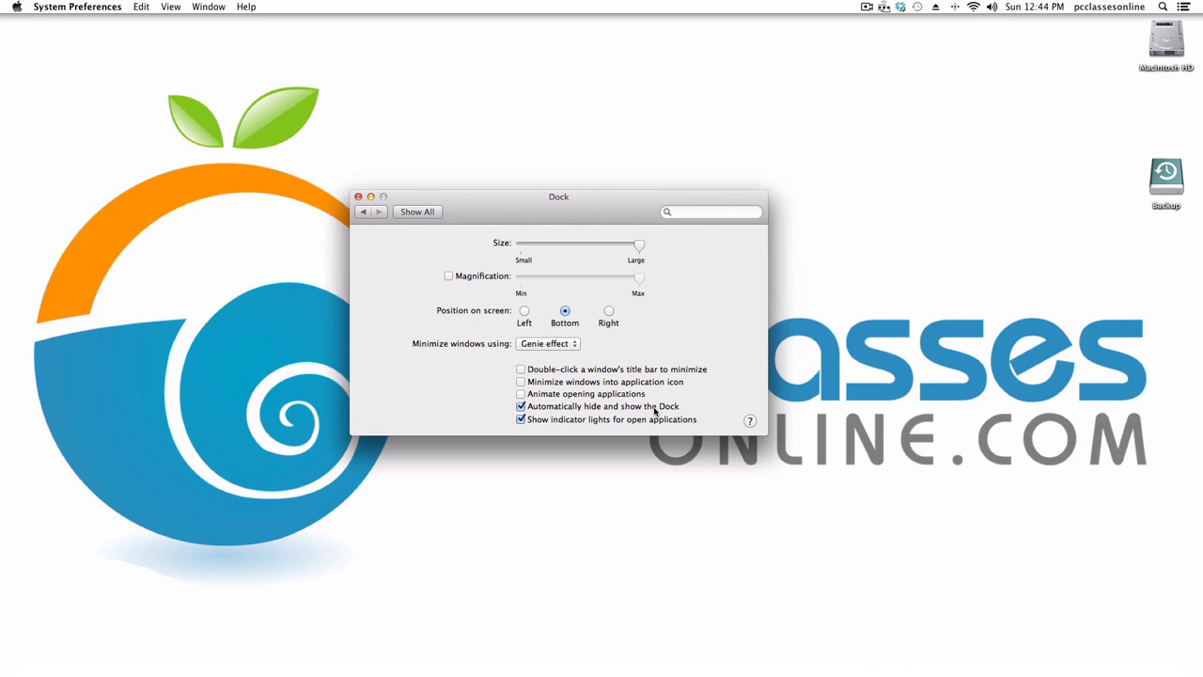
Turn off automatic hiding of the Dock and open the Mission Control preferences.
{"action": "mouse_move", "coordinate": [543, 669]}
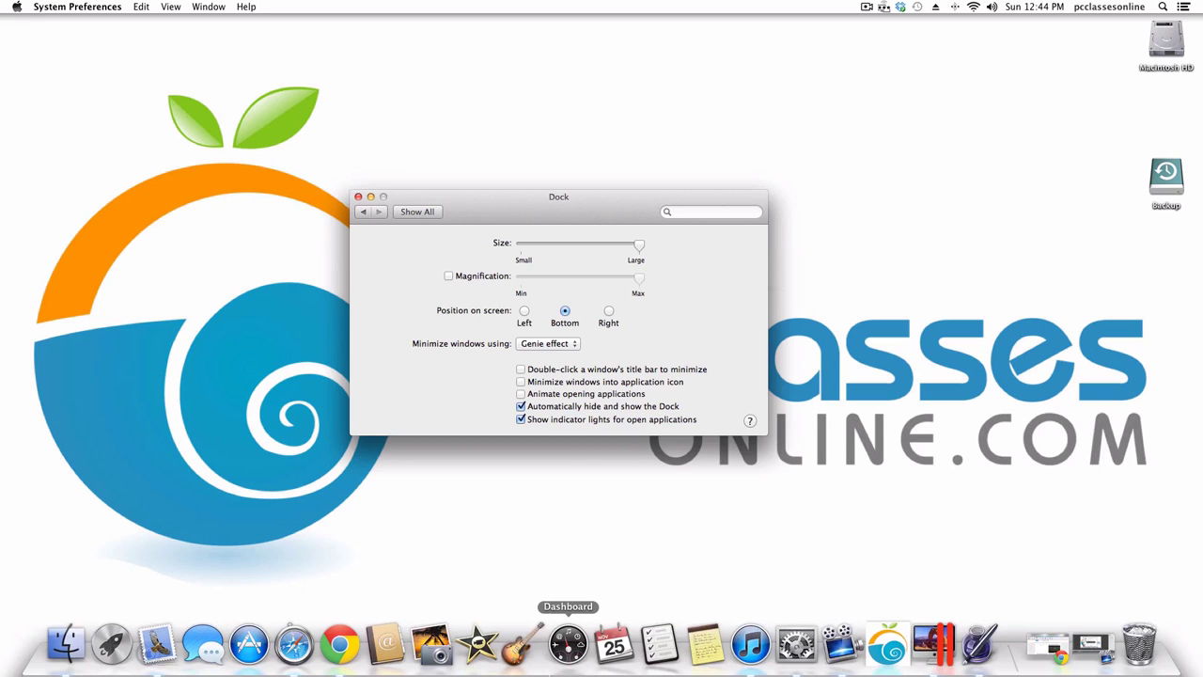
{"action": "left_click", "coordinate": [534, 408]}
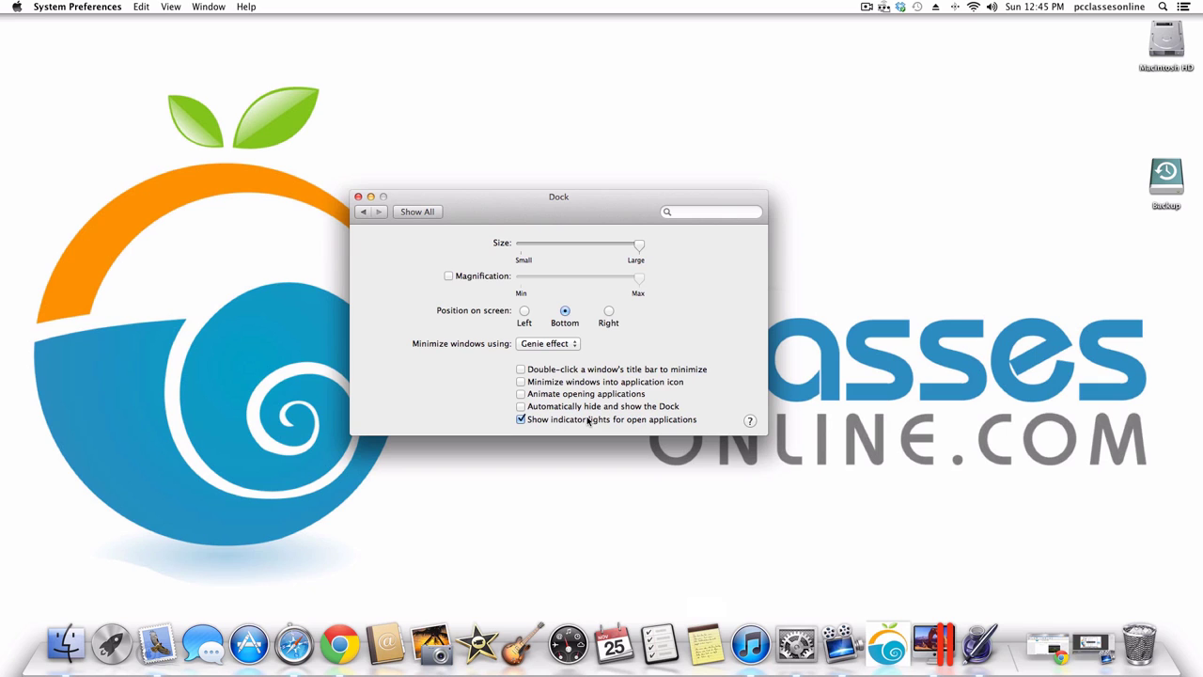
{"action": "left_click", "coordinate": [418, 211]}
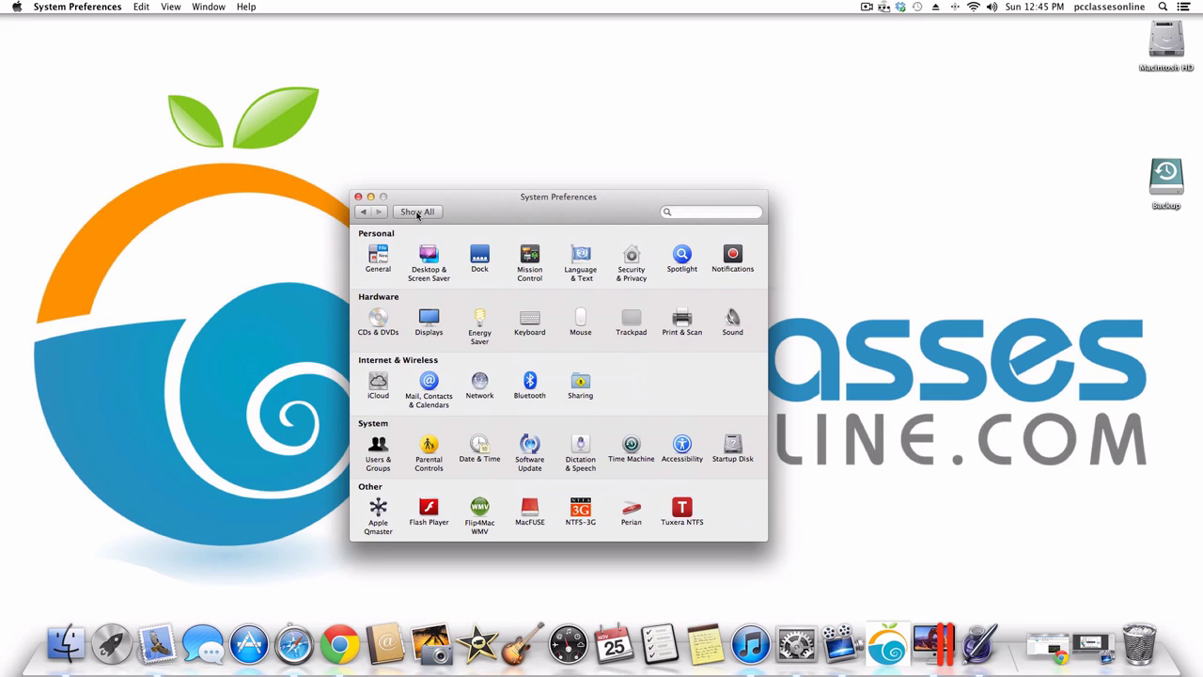
{"action": "left_click", "coordinate": [532, 257]}
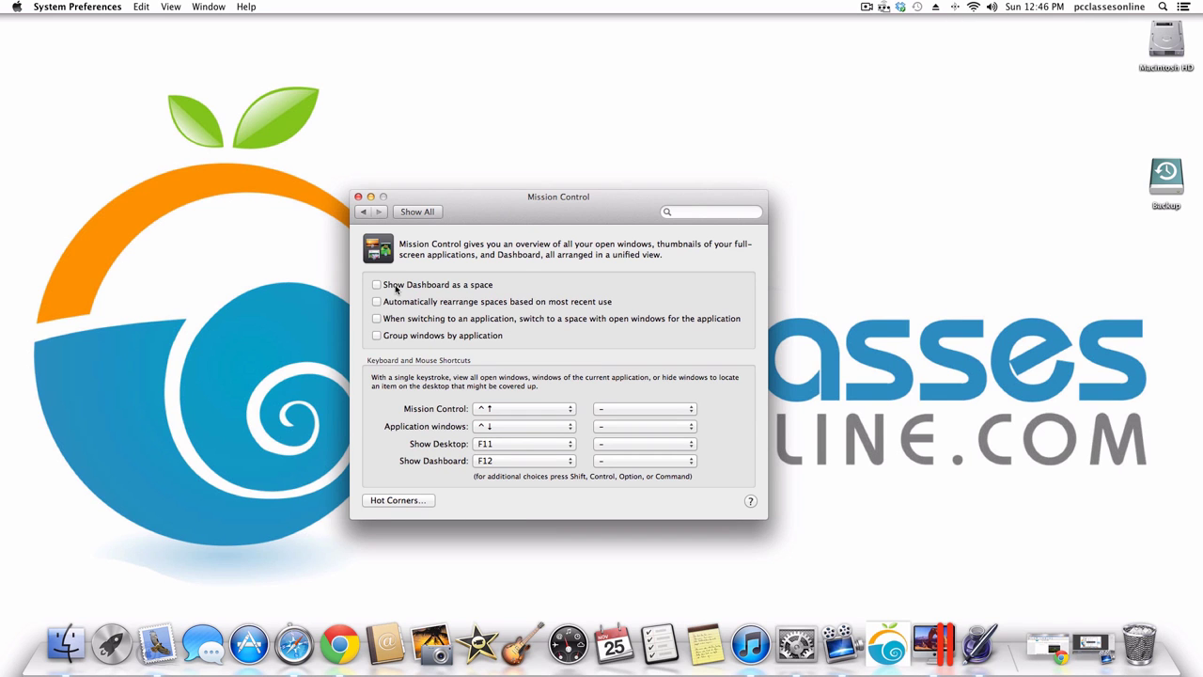
Launch Mission Control from Launchpad and switch to Desktop 2.
{"action": "left_click", "coordinate": [113, 637]}
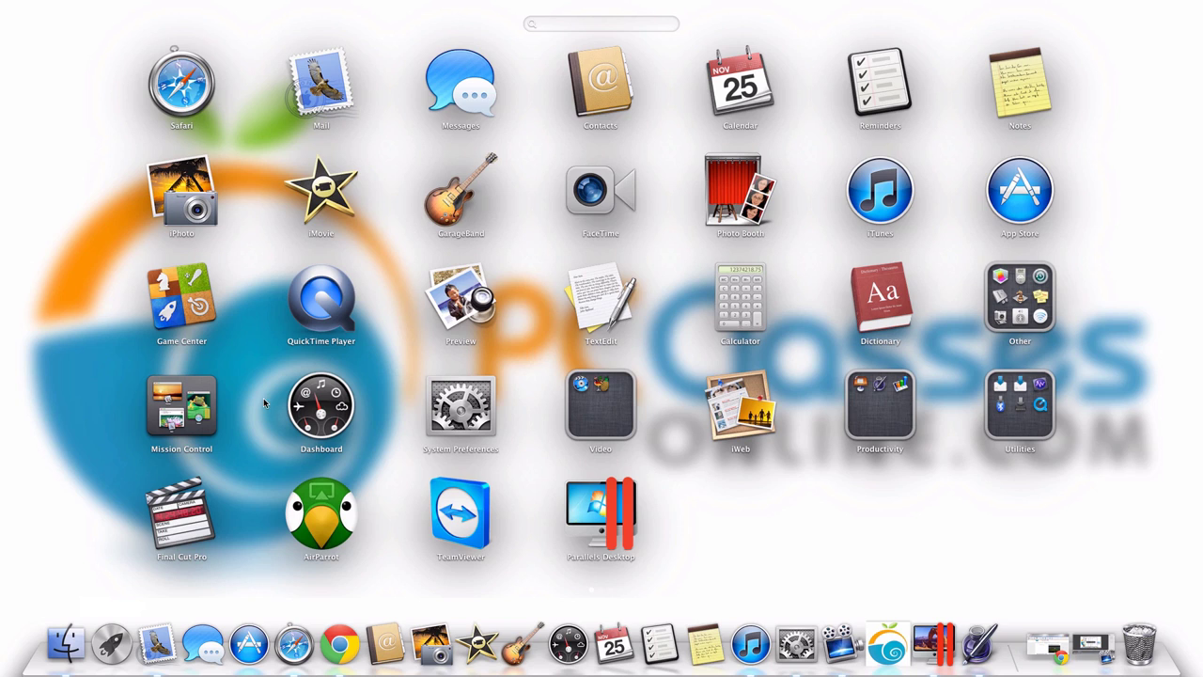
{"action": "left_click", "coordinate": [188, 404]}
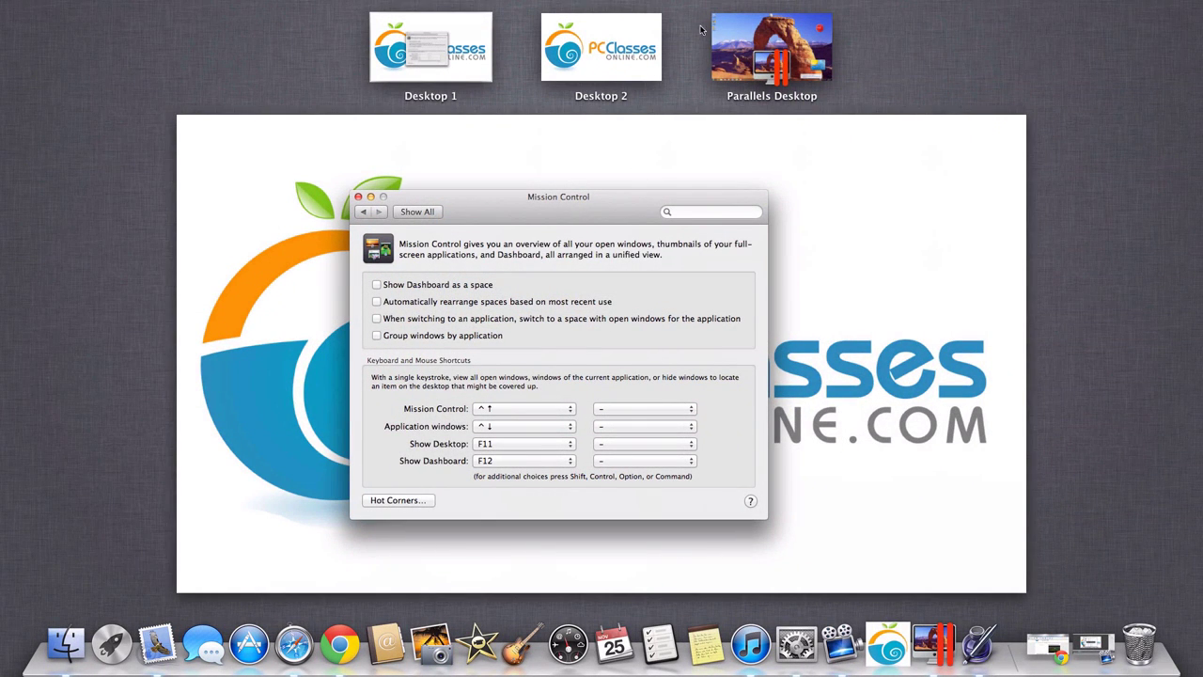
{"action": "mouse_move", "coordinate": [532, 63]}
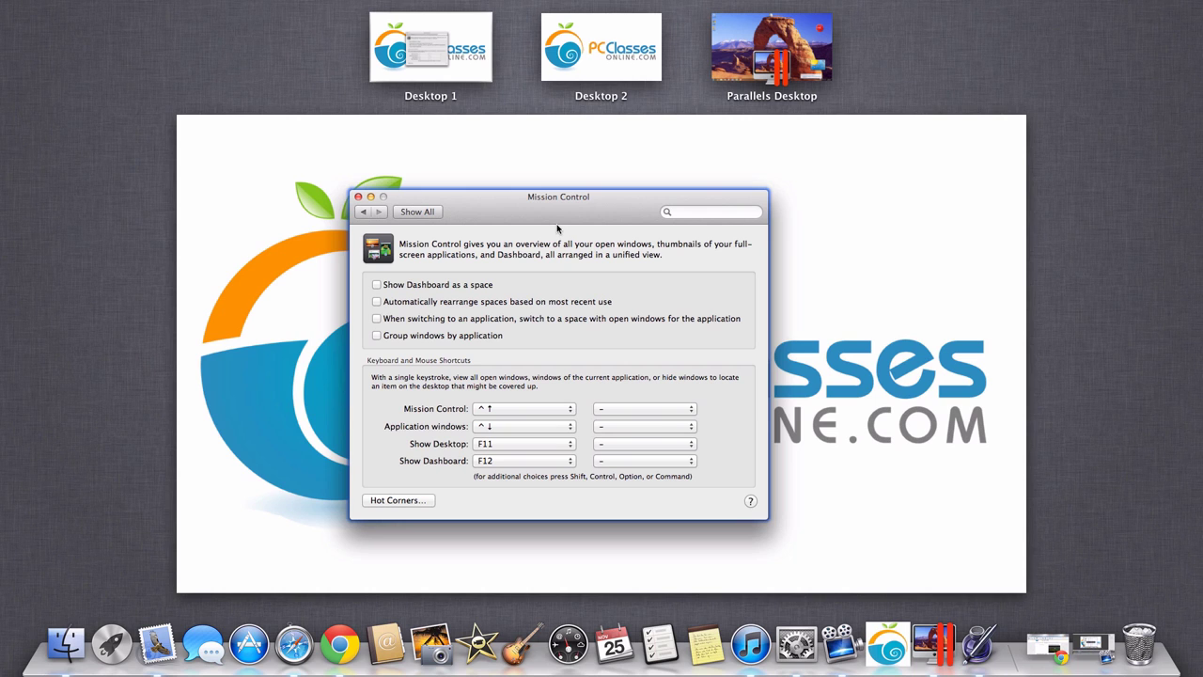
{"action": "left_click", "coordinate": [602, 43]}
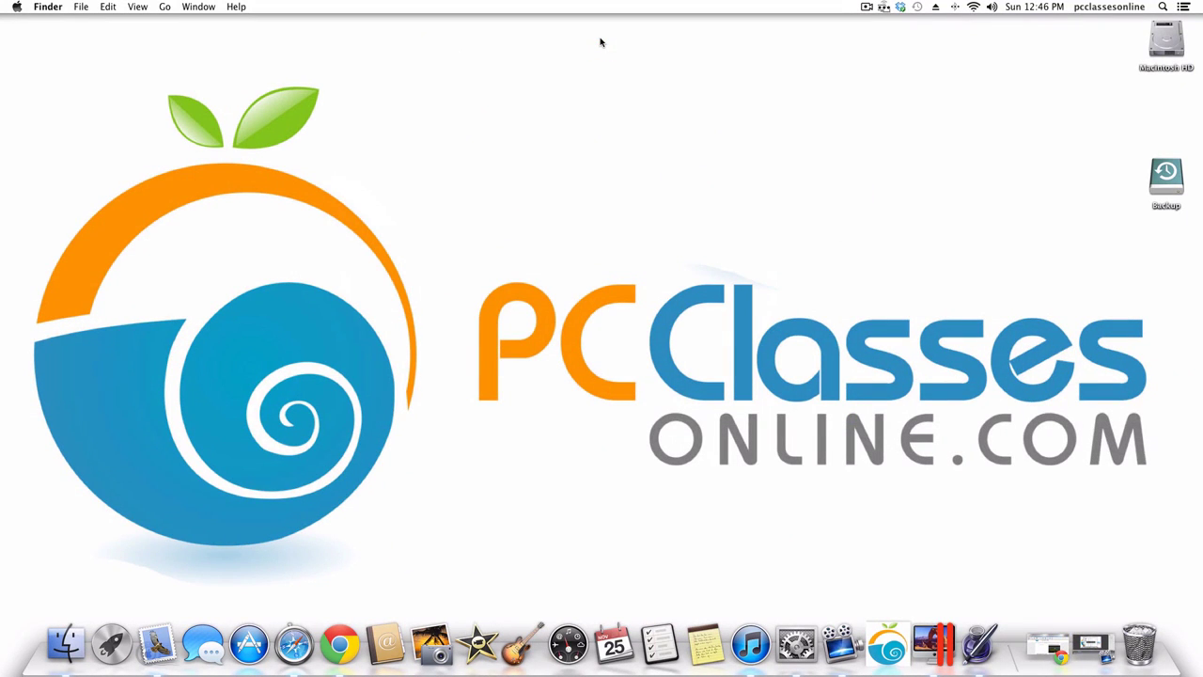
Launch Mission Control from Launchpad while on Desktop 2 and return to Desktop 1.
{"action": "left_click", "coordinate": [128, 633]}
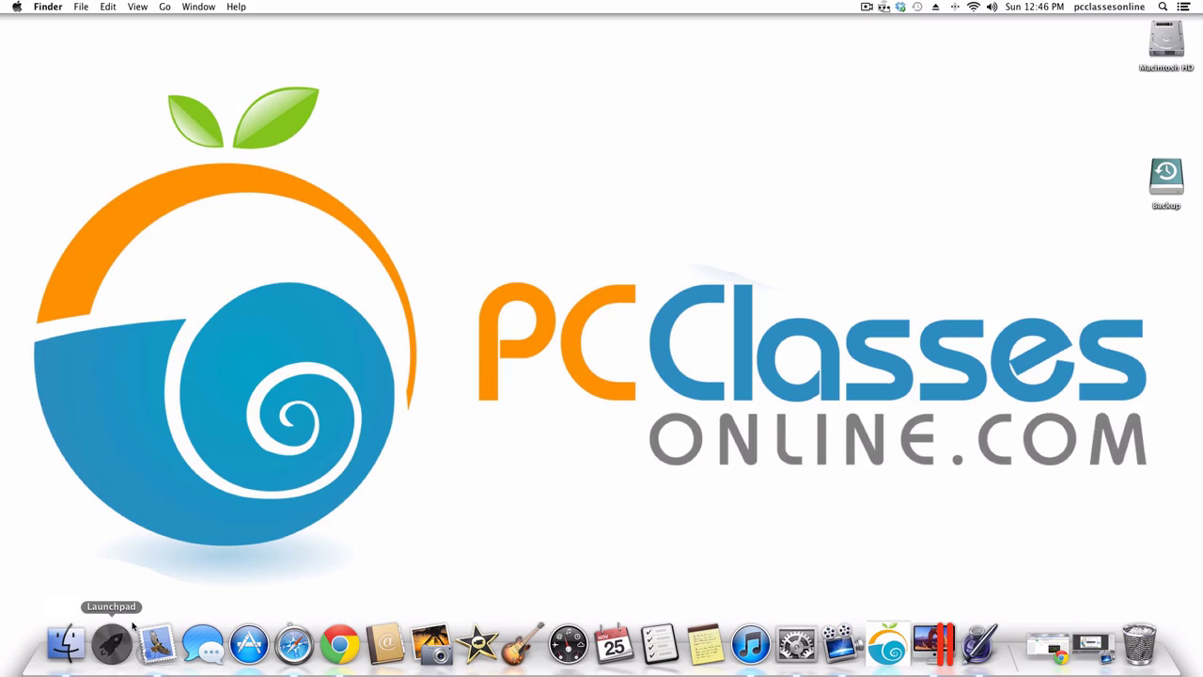
{"action": "left_click", "coordinate": [193, 408]}
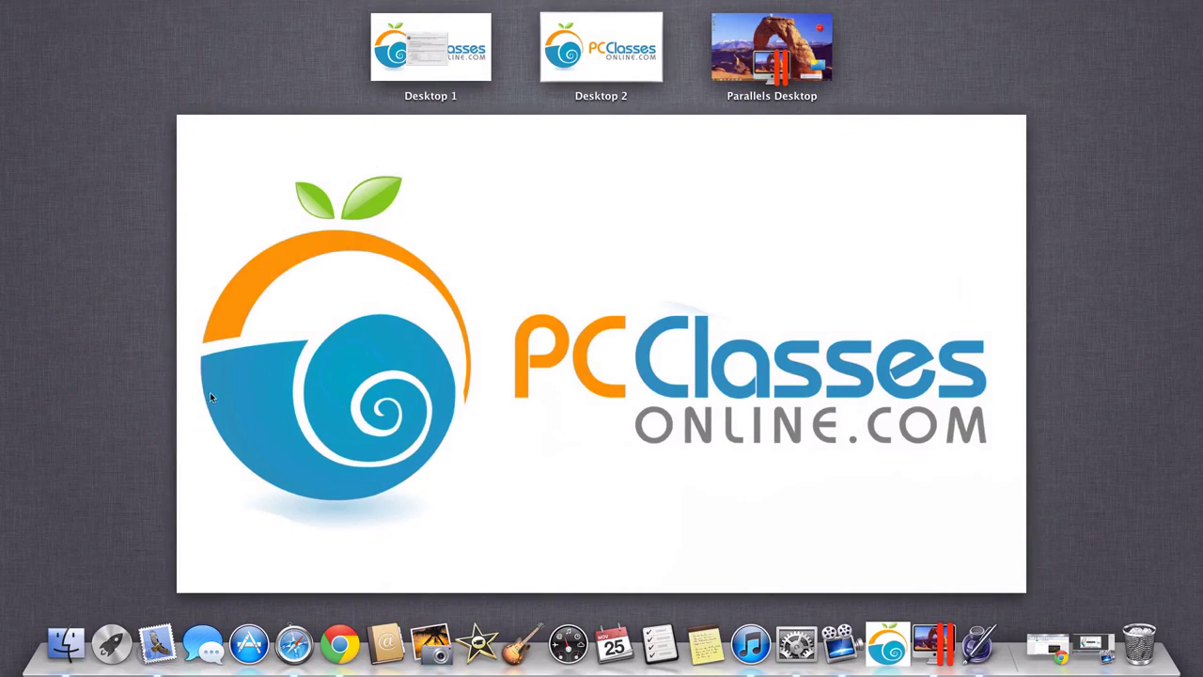
{"action": "left_click", "coordinate": [442, 42]}
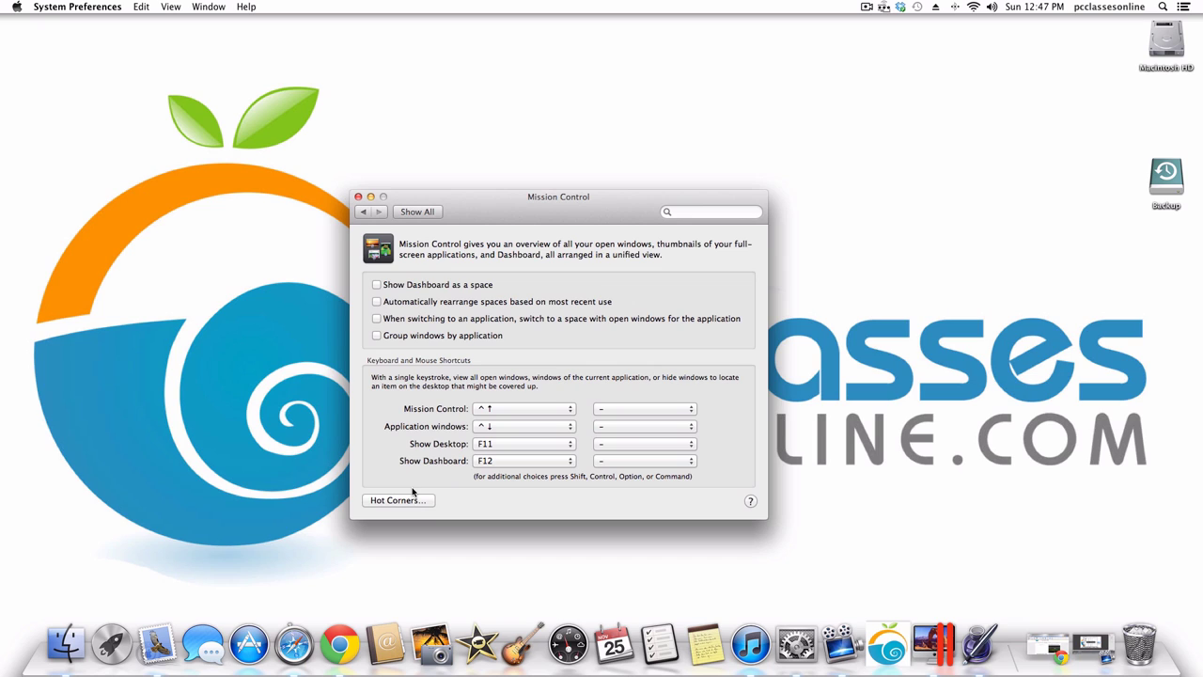
Examine the Hot Corners actions available for the lower-left screen corner, leave it unassigned and close the settings.
{"action": "left_click", "coordinate": [386, 501]}
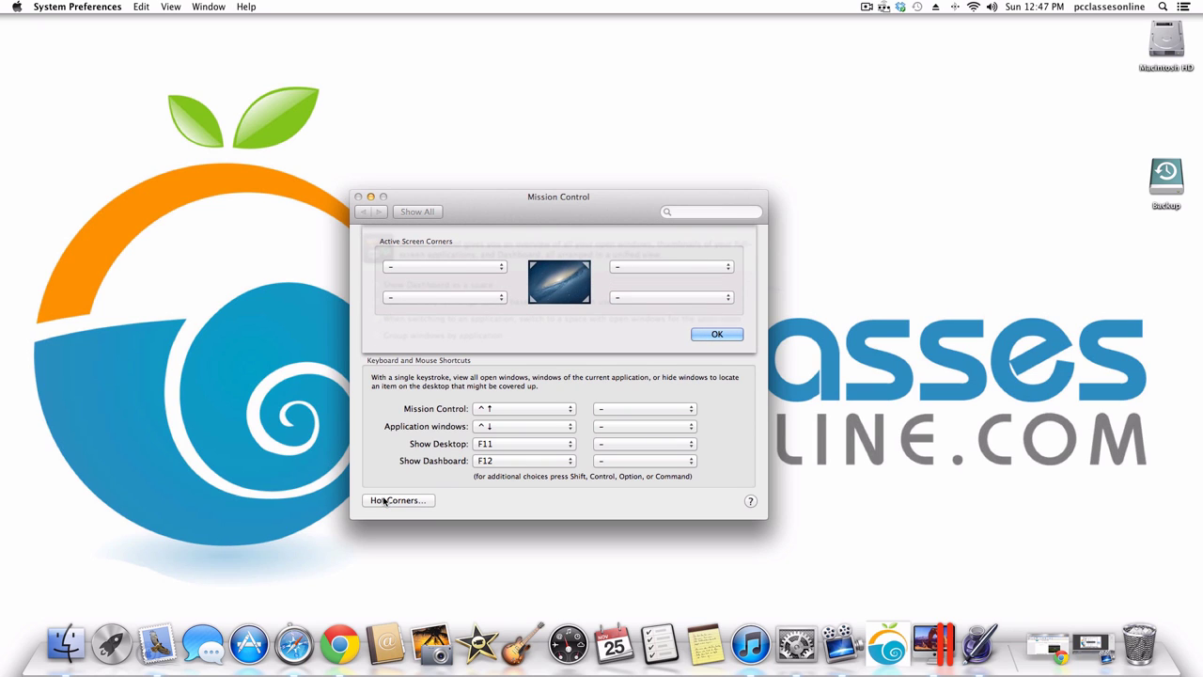
{"action": "left_click", "coordinate": [454, 297]}
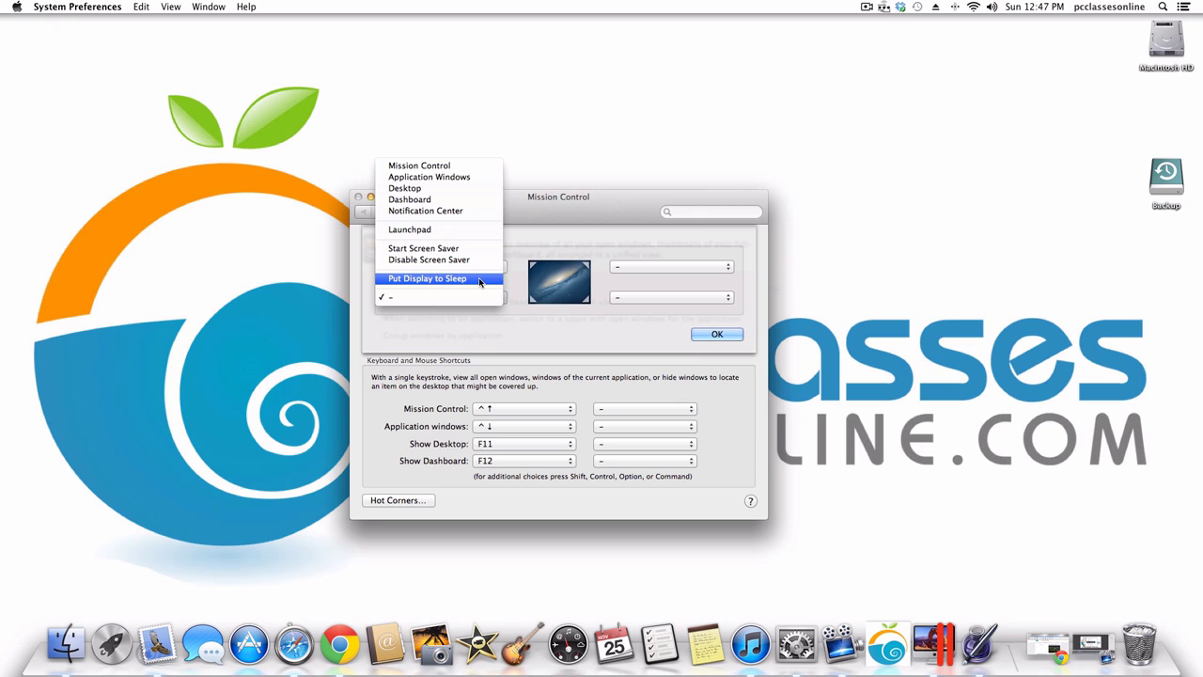
{"action": "left_click", "coordinate": [517, 252]}
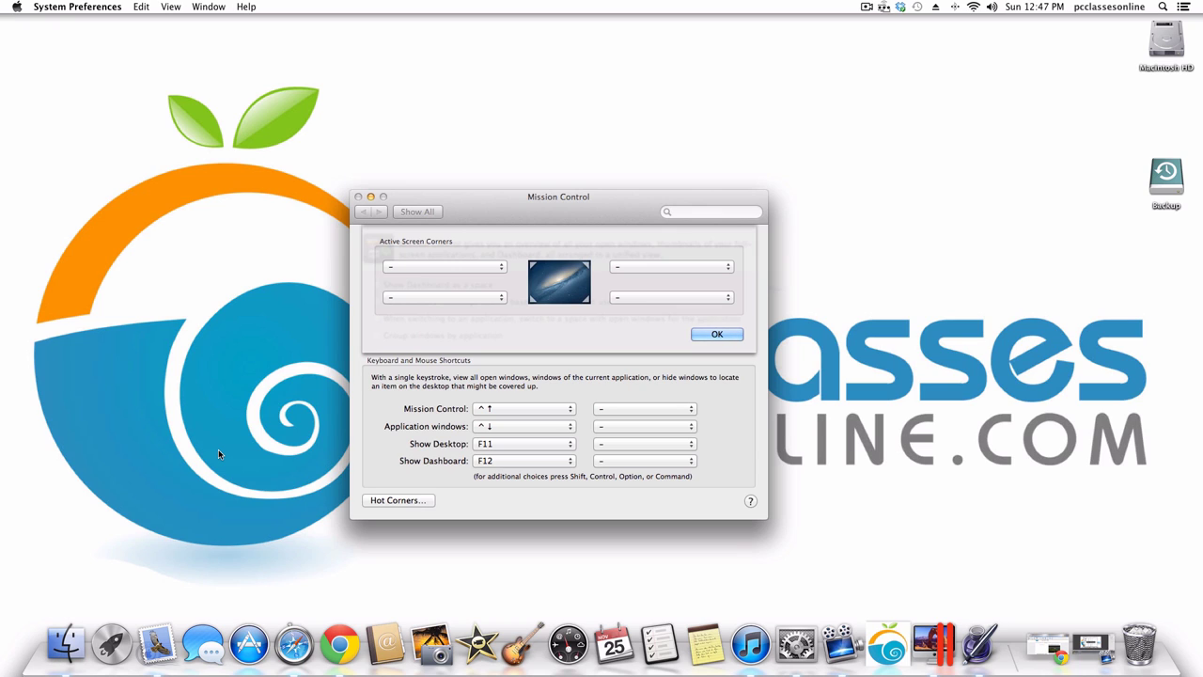
{"action": "left_click", "coordinate": [465, 297]}
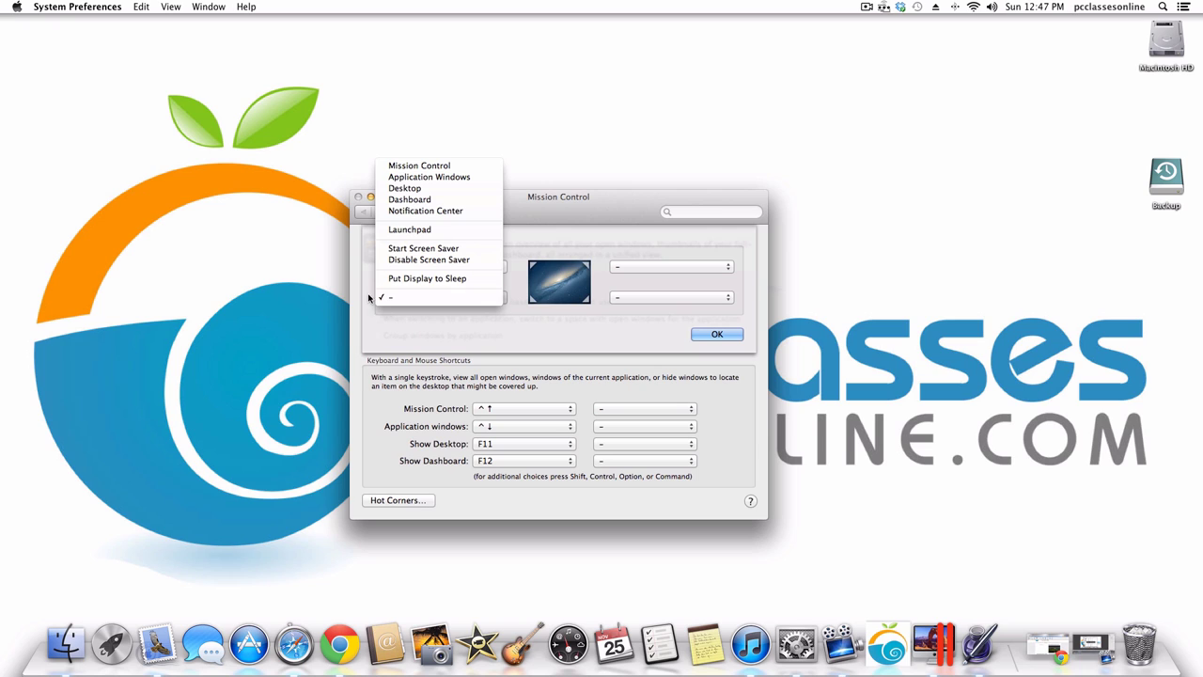
{"action": "left_click", "coordinate": [425, 299]}
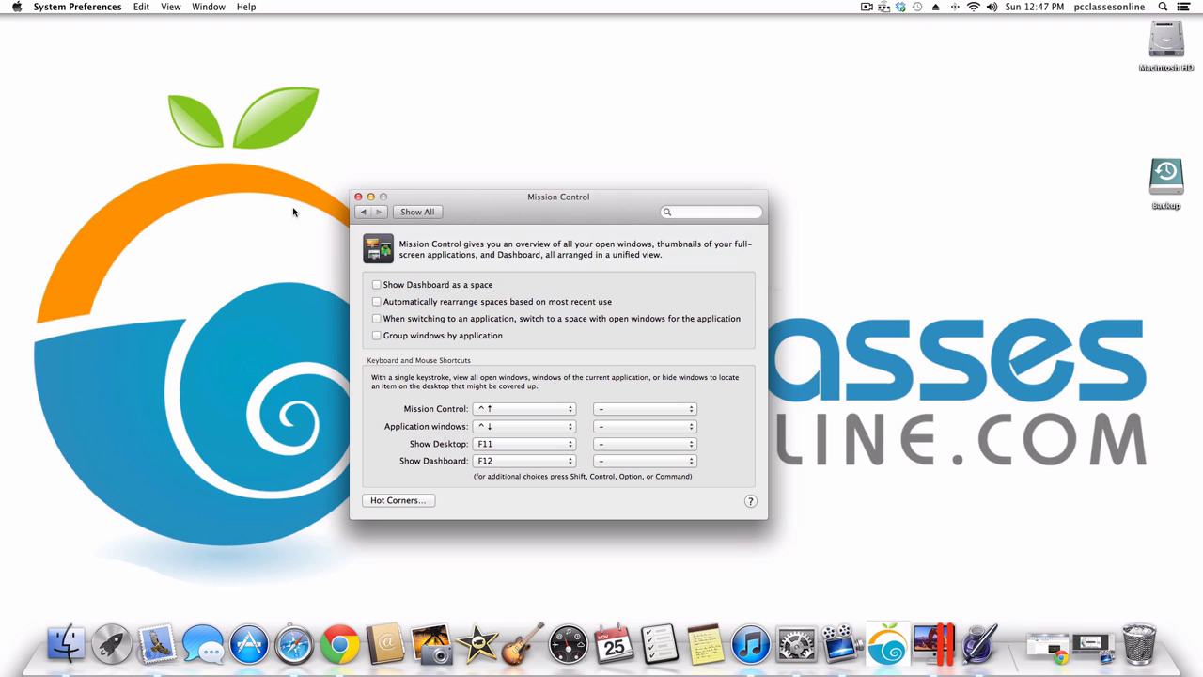
Open the Language & Text preferences and look through the list of input sources.
{"action": "left_click", "coordinate": [417, 212]}
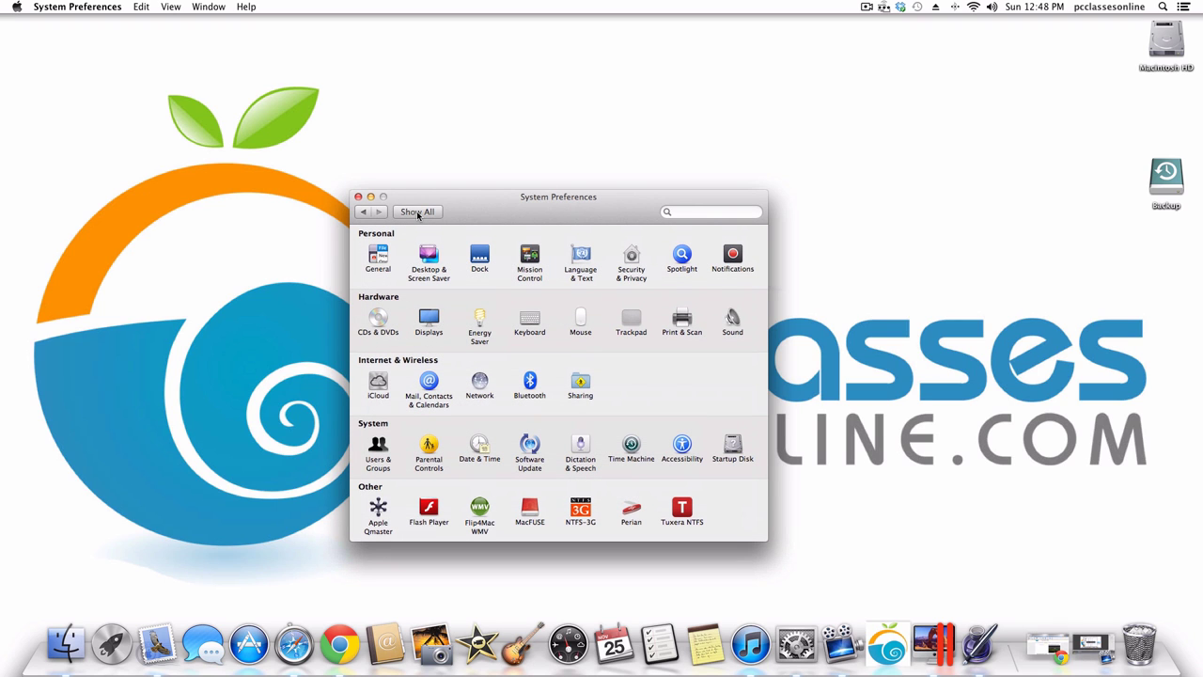
{"action": "left_click", "coordinate": [576, 262]}
{"action": "scroll", "coordinate": [480, 366], "scroll_direction": "up", "scroll_amount": 5}
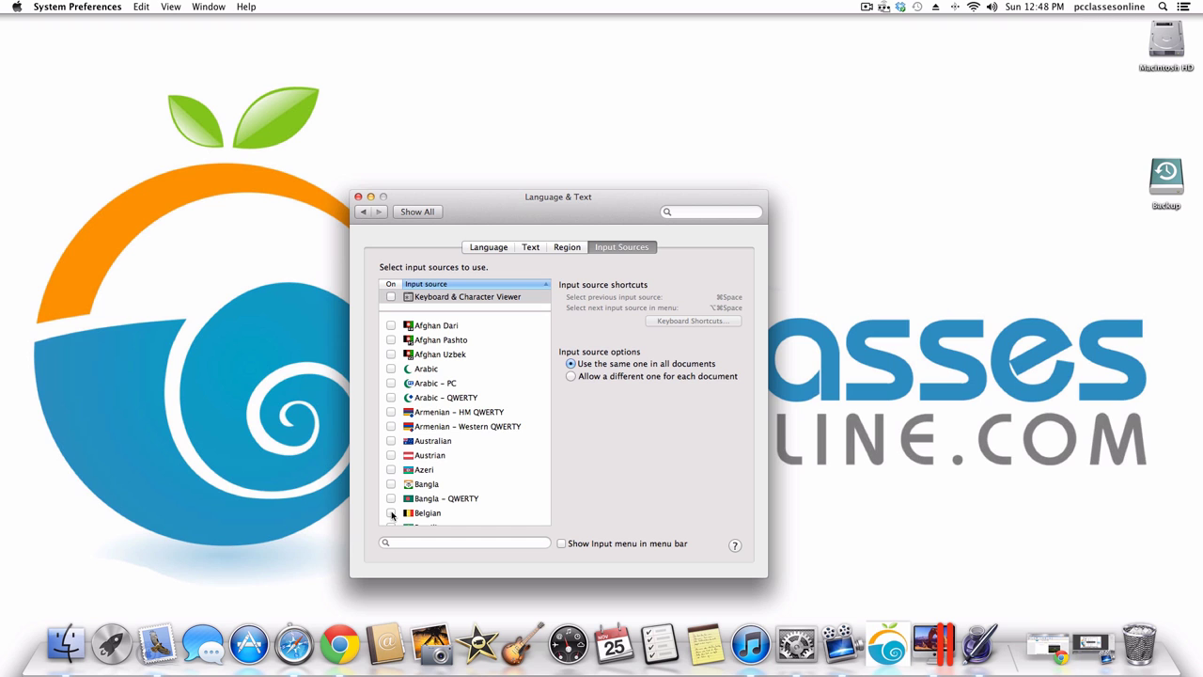
{"action": "scroll", "coordinate": [446, 487], "scroll_direction": "down", "scroll_amount": 10}
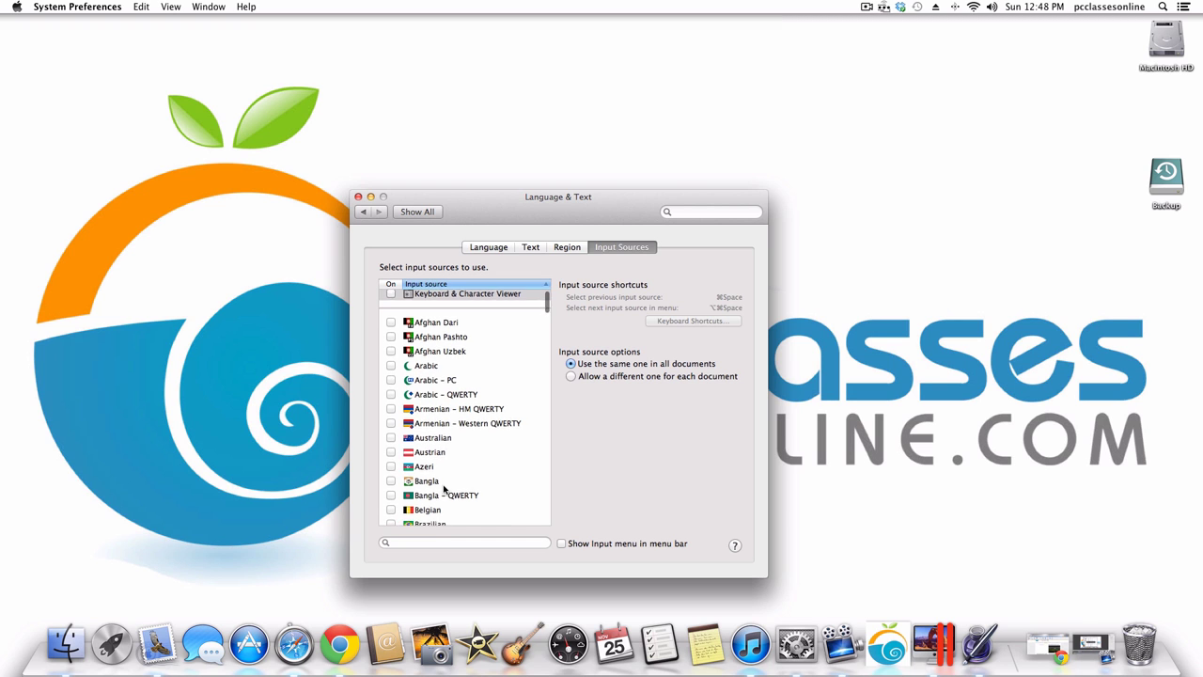
{"action": "scroll", "coordinate": [446, 487], "scroll_direction": "down", "scroll_amount": 20}
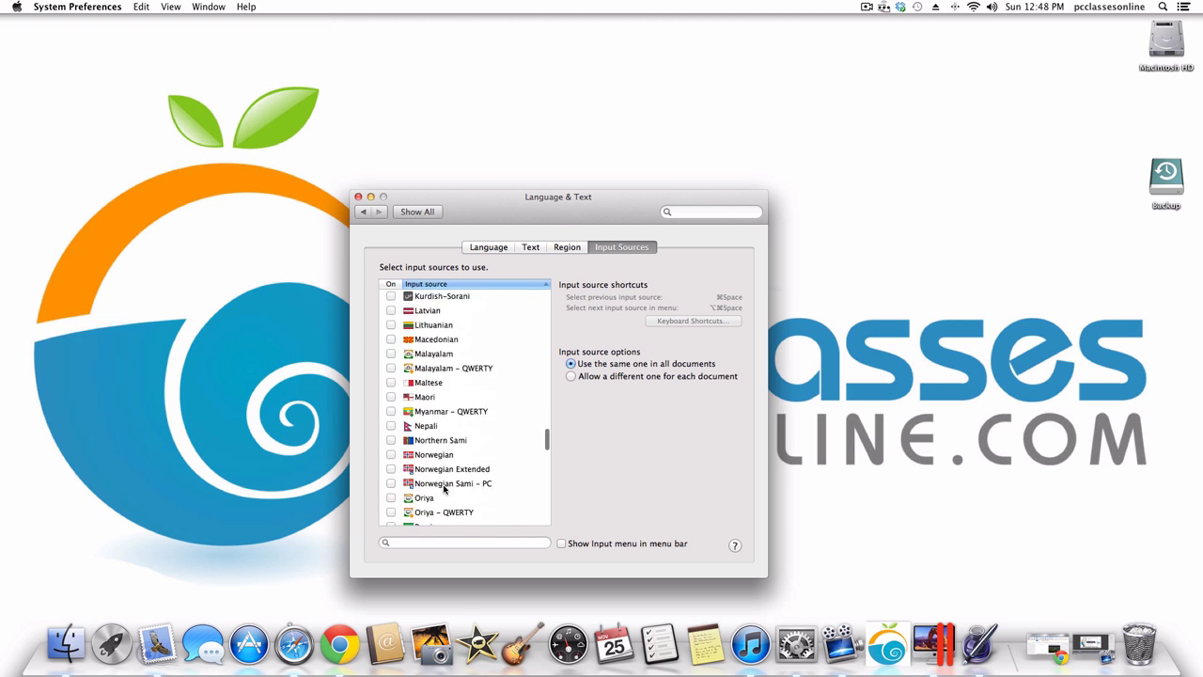
{"action": "scroll", "coordinate": [443, 487], "scroll_direction": "up", "scroll_amount": 20}
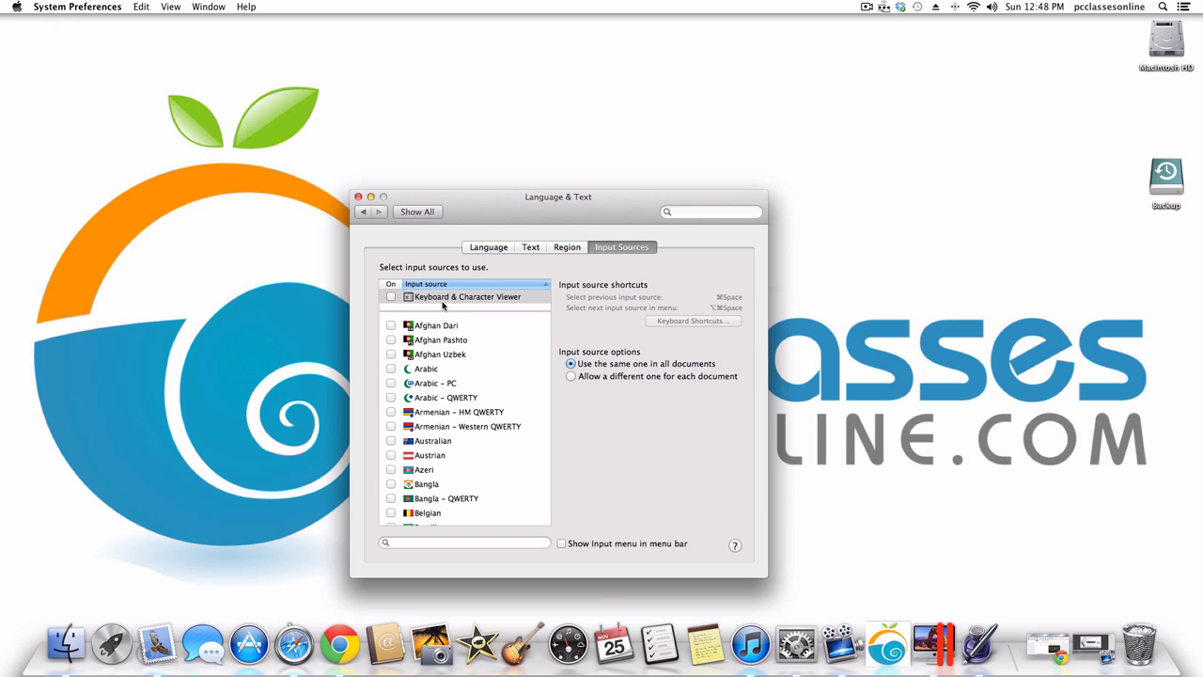
Turn on the Keyboard & Character Viewer input source and show the Keyboard Viewer.
{"action": "left_click", "coordinate": [391, 297]}
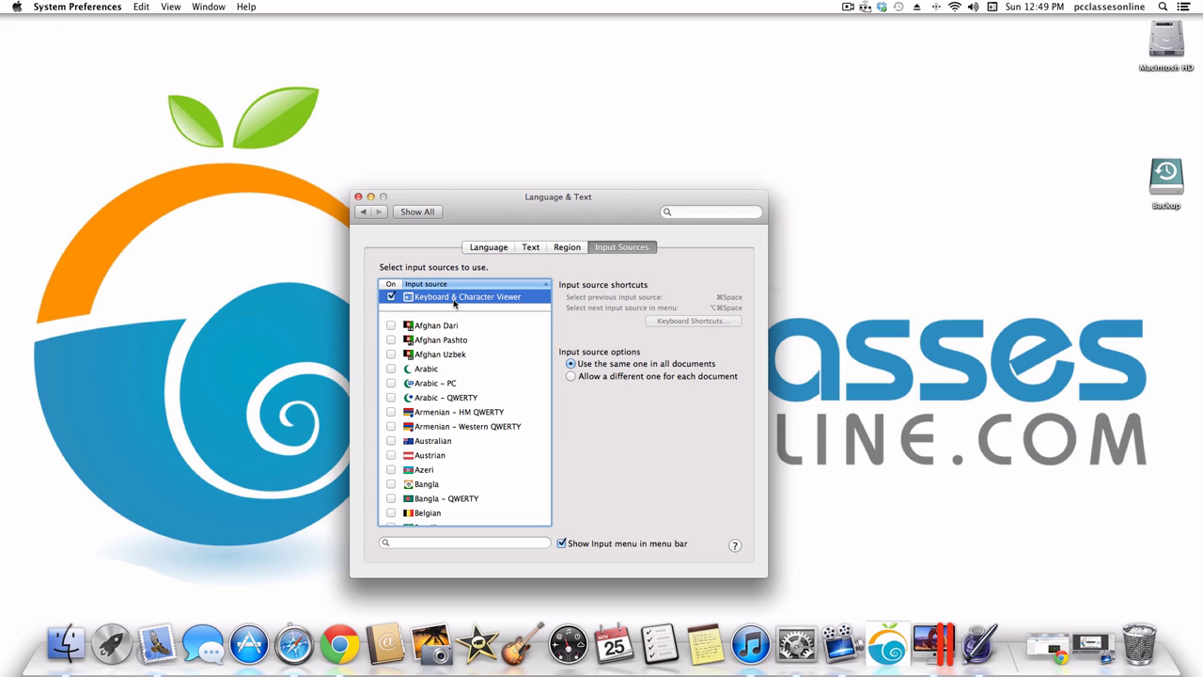
{"action": "left_click", "coordinate": [993, 8]}
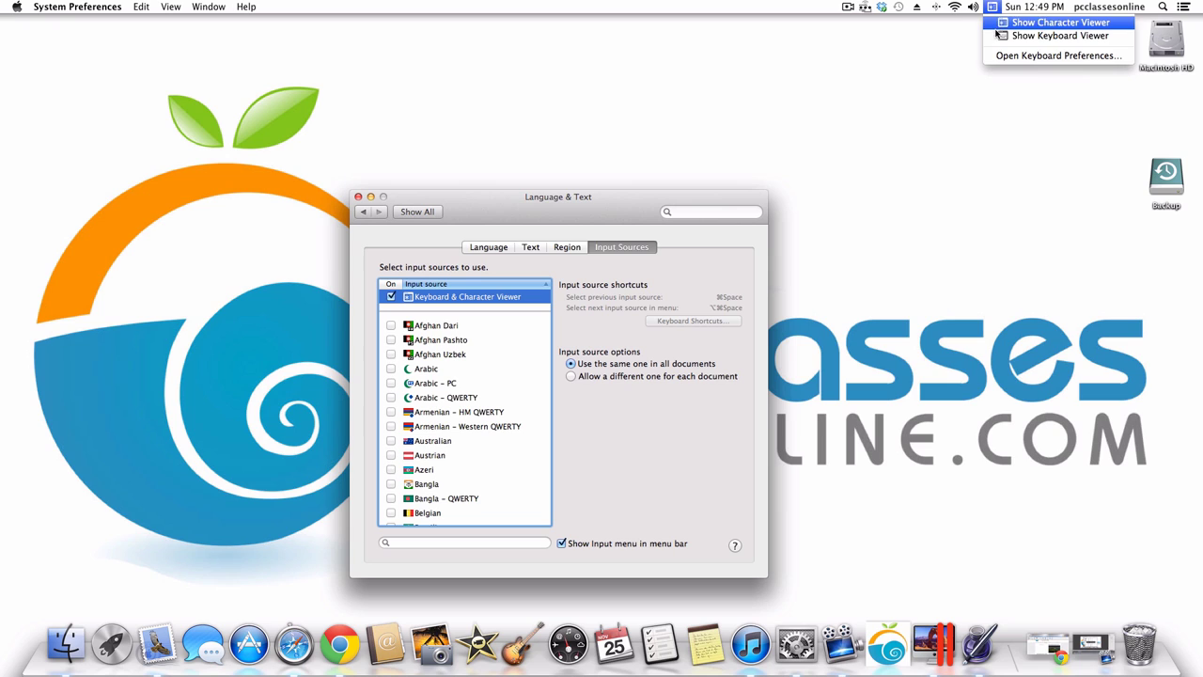
{"action": "left_click", "coordinate": [997, 37]}
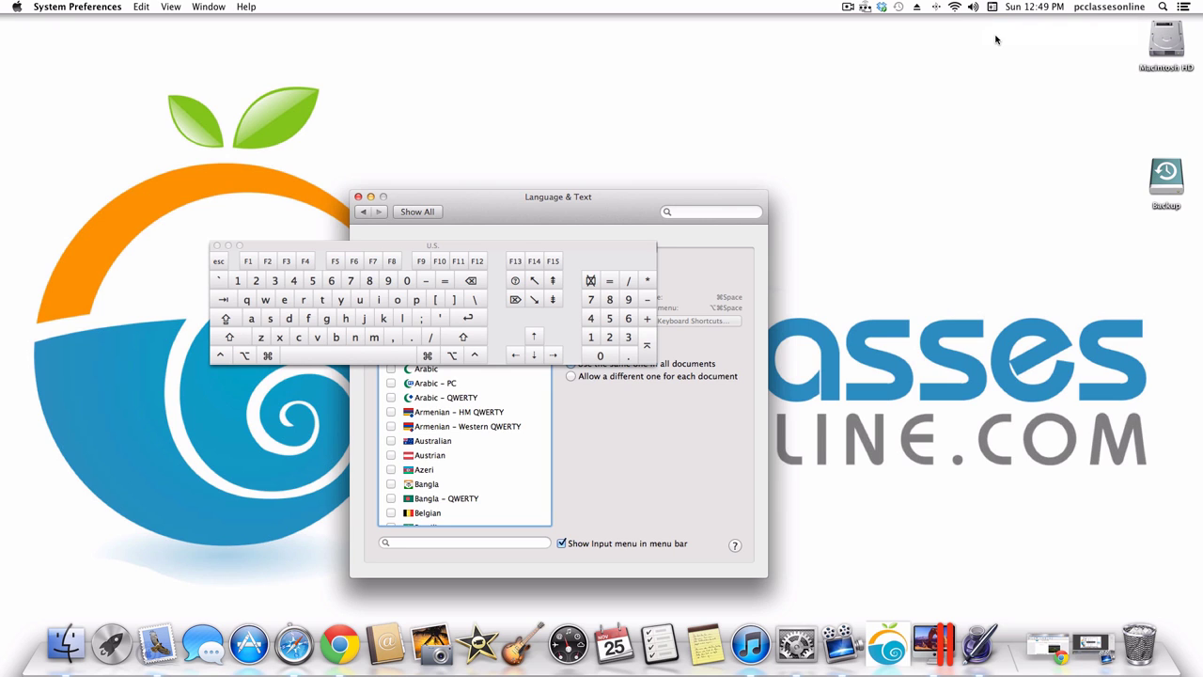
Try the letter u with the Keyboard Viewer and close the viewer.
{"action": "key", "text": "u"}
{"action": "left_click", "coordinate": [355, 306]}
{"action": "left_click", "coordinate": [217, 246]}
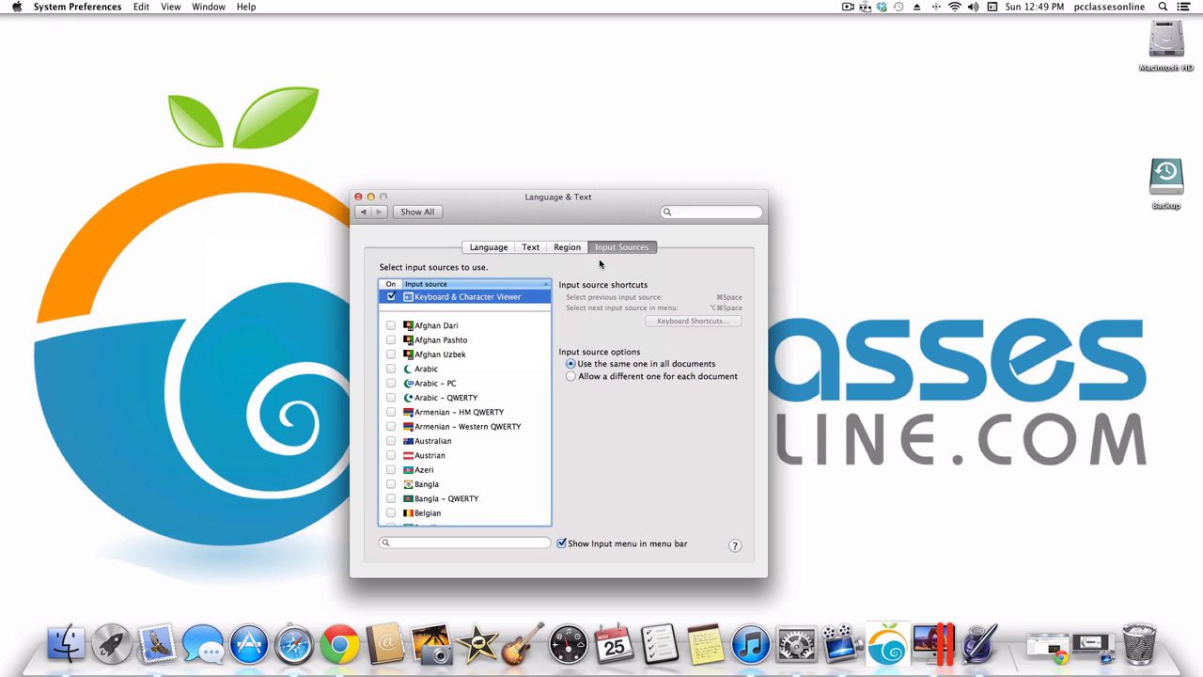
Select English in the preferred languages list and review the symbol and text substitutions.
{"action": "left_click", "coordinate": [481, 251]}
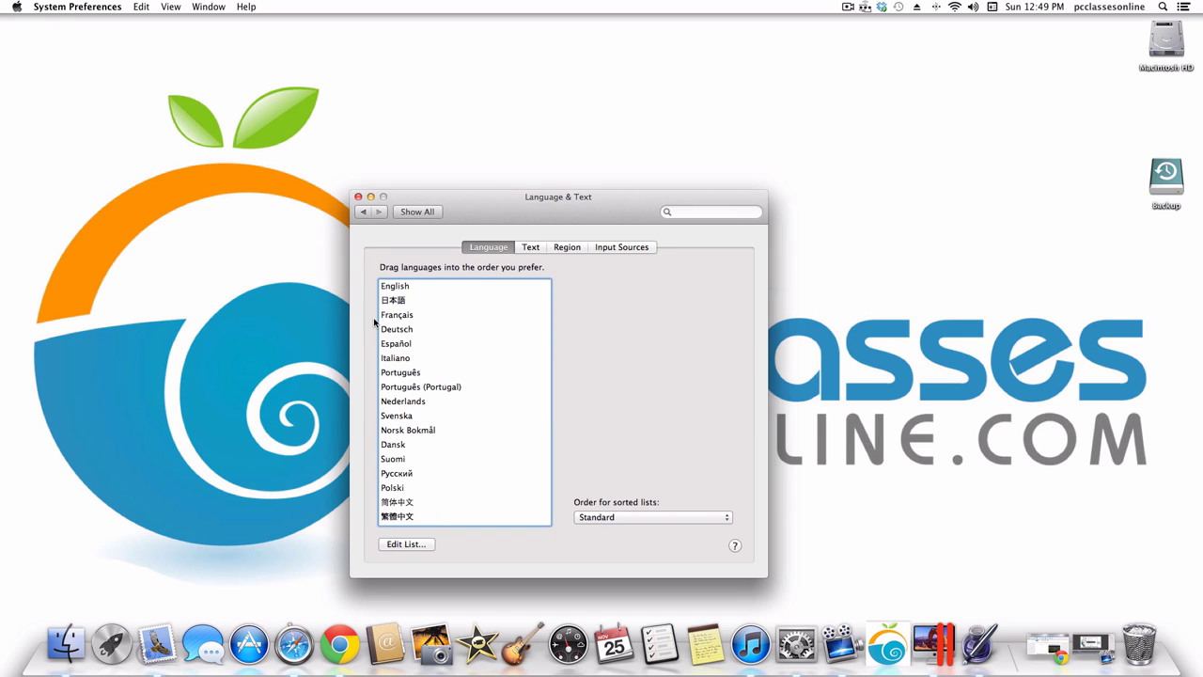
{"action": "left_click", "coordinate": [392, 288]}
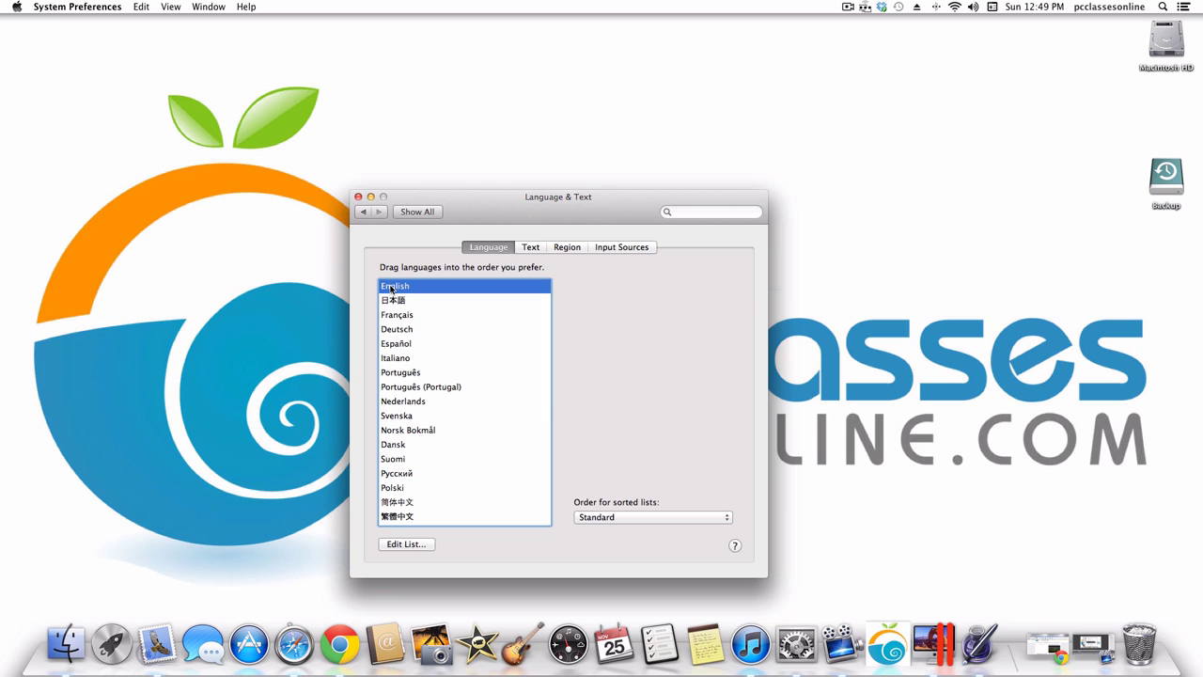
{"action": "left_click", "coordinate": [532, 246]}
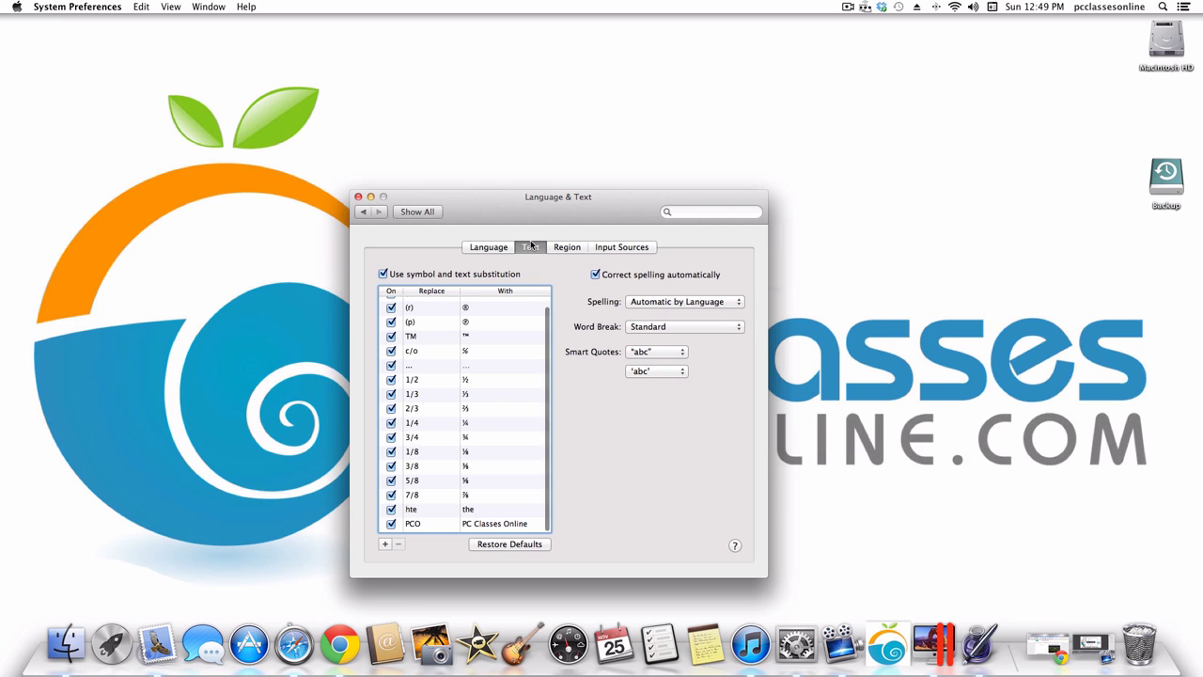
{"action": "scroll", "coordinate": [396, 402], "scroll_direction": "up", "scroll_amount": 2}
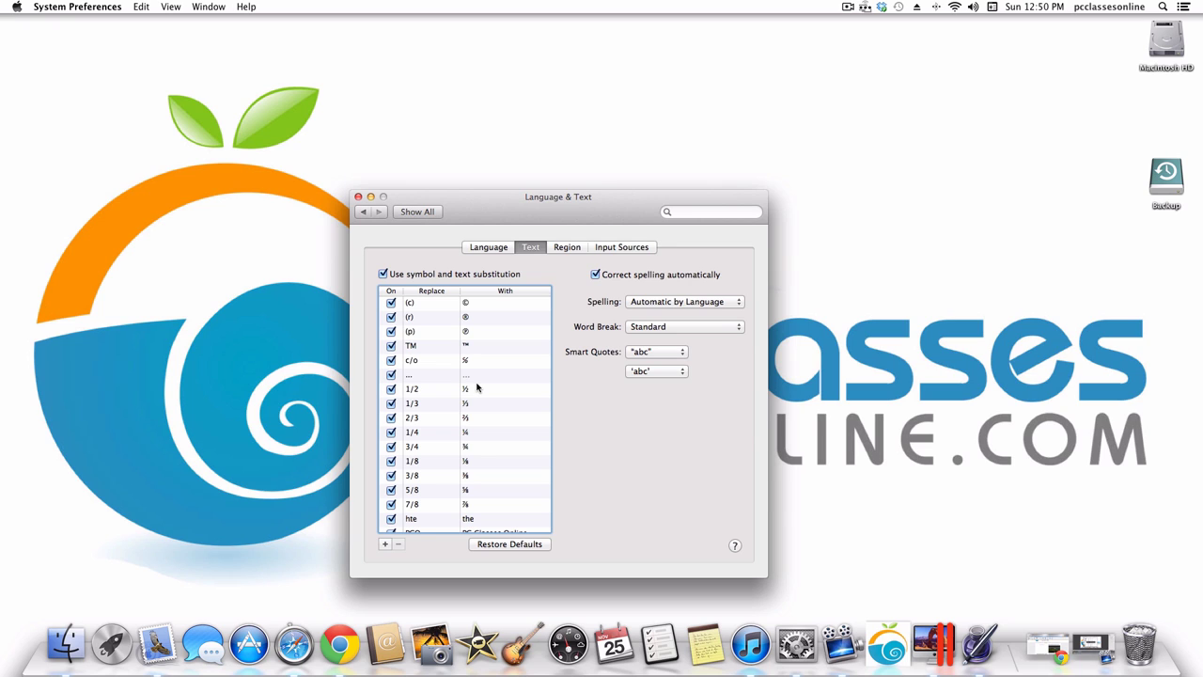
{"action": "scroll", "coordinate": [477, 387], "scroll_direction": "down", "scroll_amount": 1}
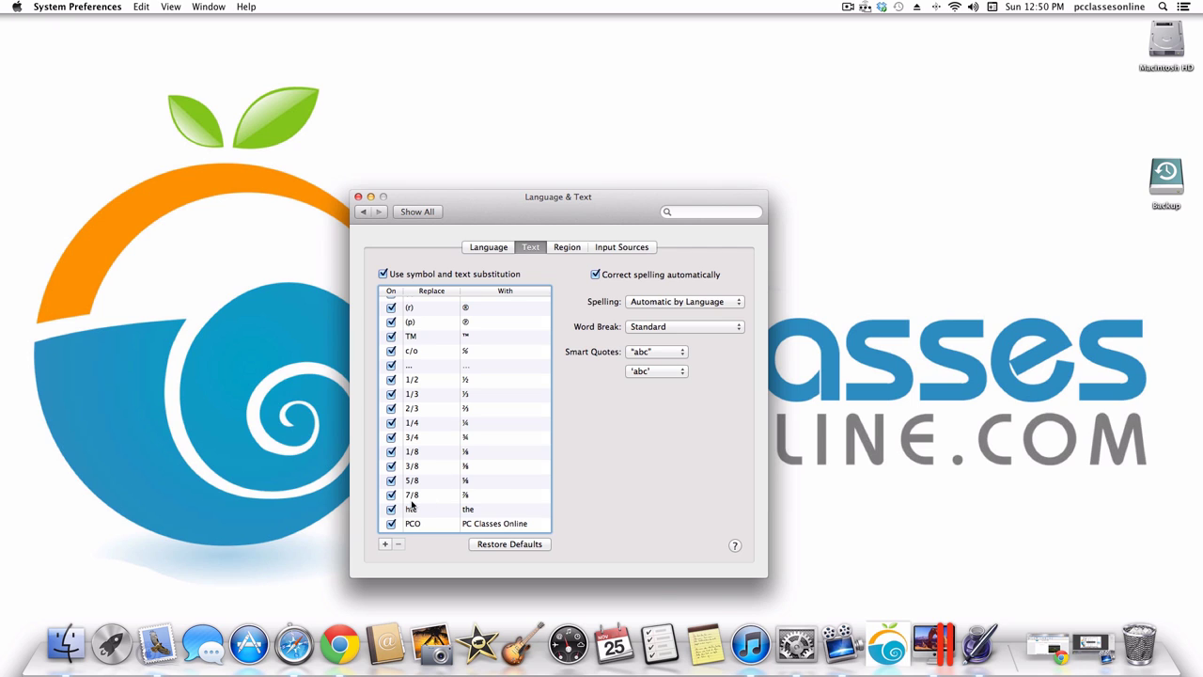
Switch to Notes and test the text substitutions by entering "hte", clearing it and entering "PCO".
{"action": "left_click", "coordinate": [704, 643]}
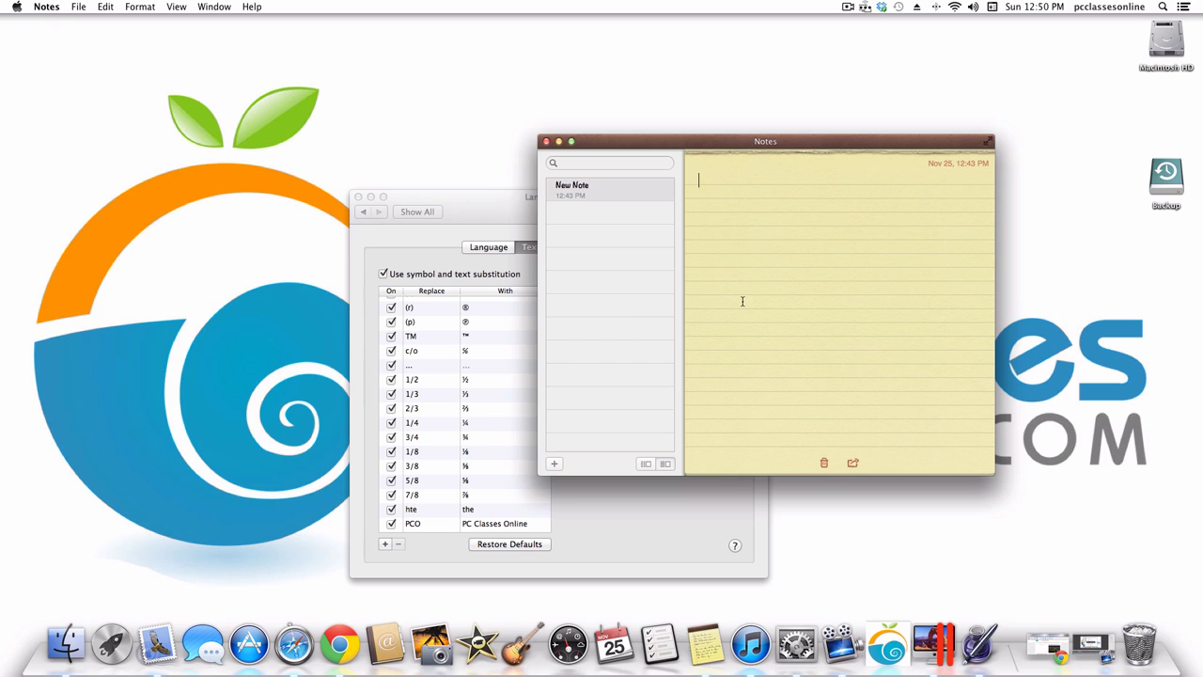
{"action": "type", "text": "hte"}
{"action": "key", "text": "BackSpace"}
{"action": "key", "text": "BackSpace"}
{"action": "key", "text": "BackSpace"}
{"action": "key", "text": "BackSpace"}
{"action": "type", "text": "pCO"}
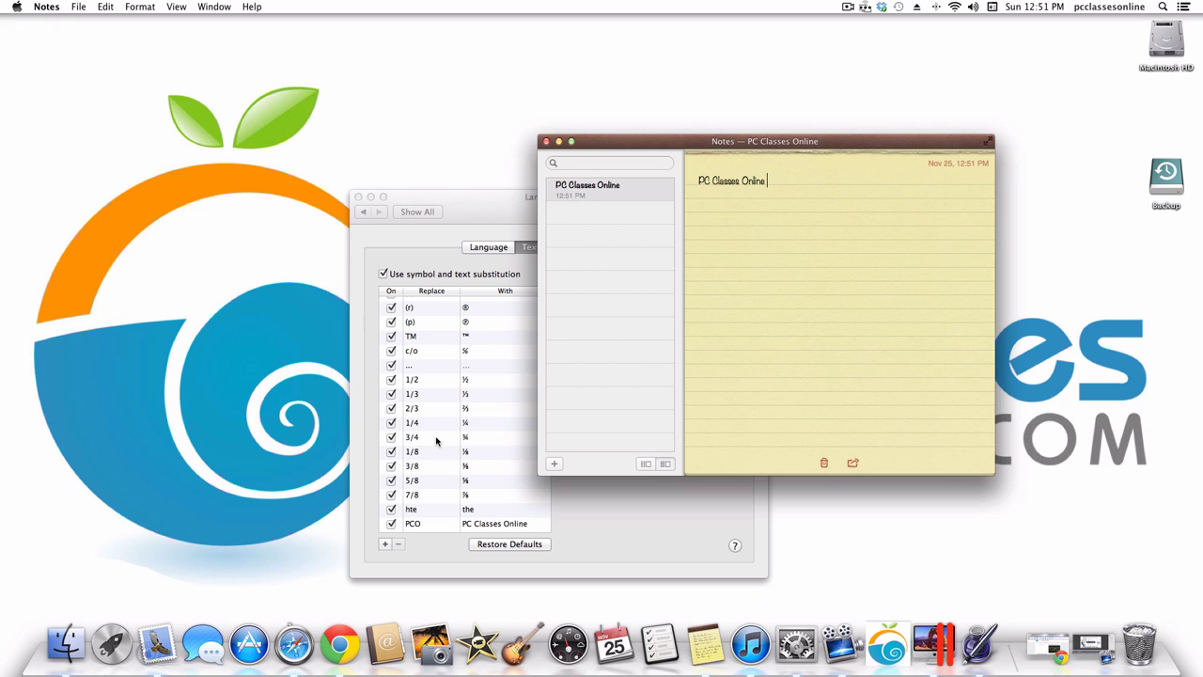
Return to the Language & Text preferences and look through the symbol and text substitution list again.
{"action": "left_click", "coordinate": [550, 533]}
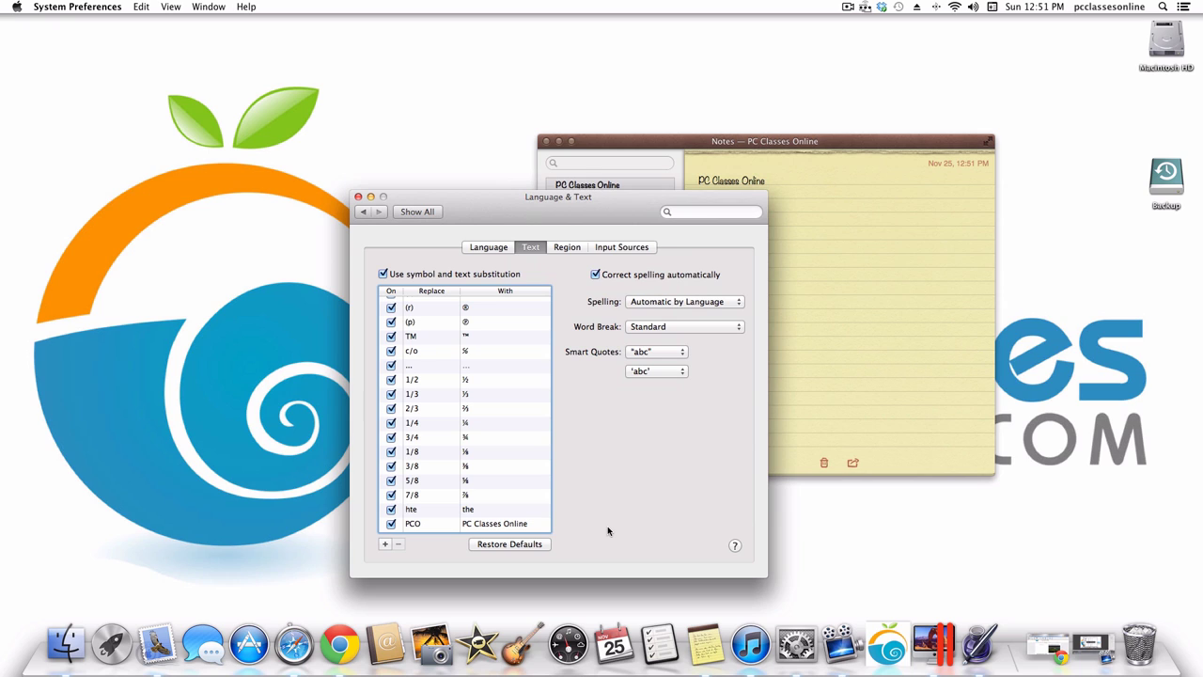
{"action": "scroll", "coordinate": [448, 401], "scroll_direction": "up", "scroll_amount": 2}
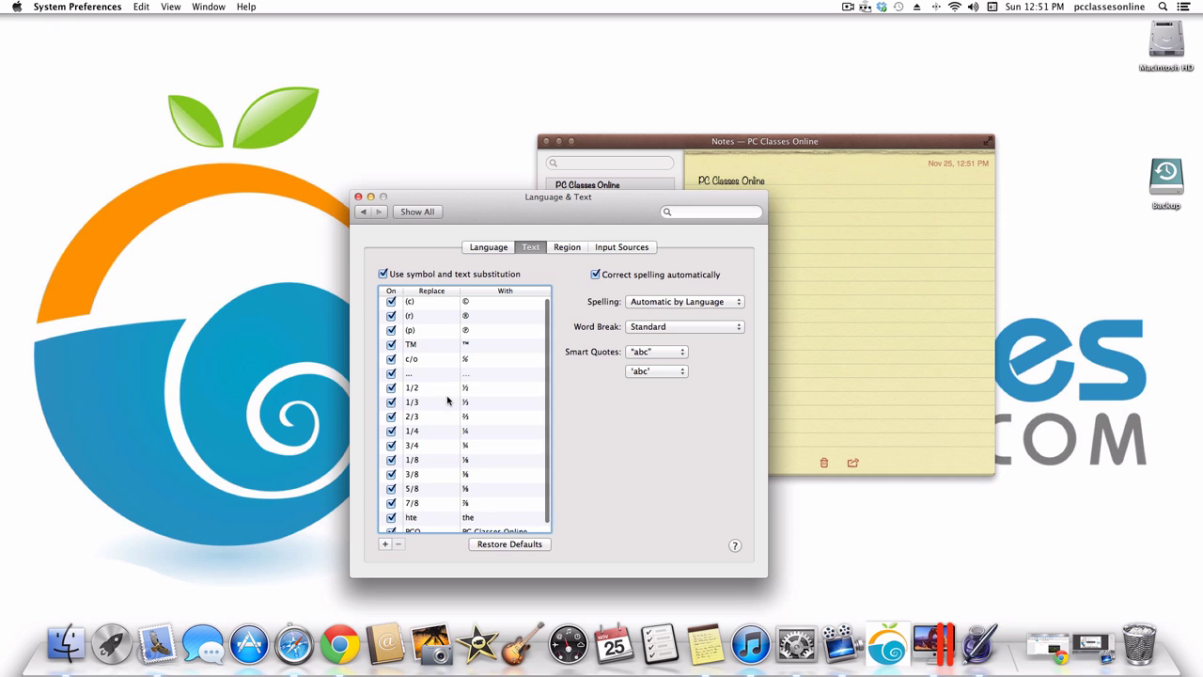
{"action": "scroll", "coordinate": [447, 402], "scroll_direction": "down", "scroll_amount": 2}
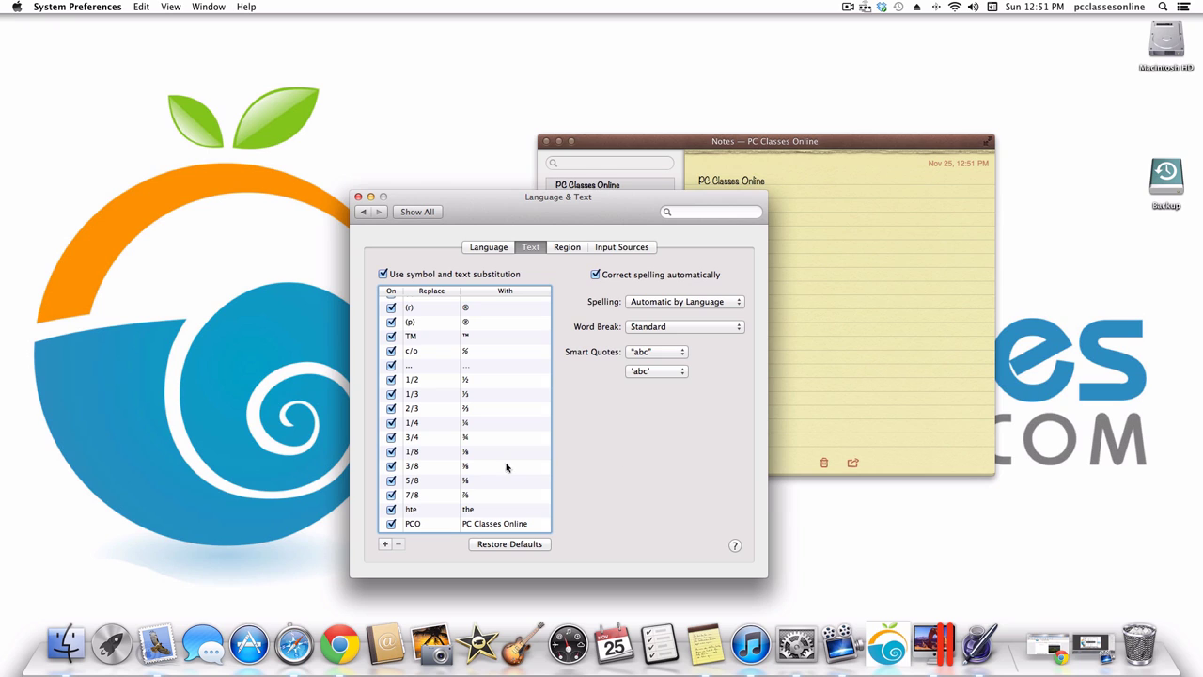
Review the Region settings, including the currency and first-day-of-week choices, and glance at the available input sources.
{"action": "scroll", "coordinate": [448, 469], "scroll_direction": "down", "scroll_amount": 1}
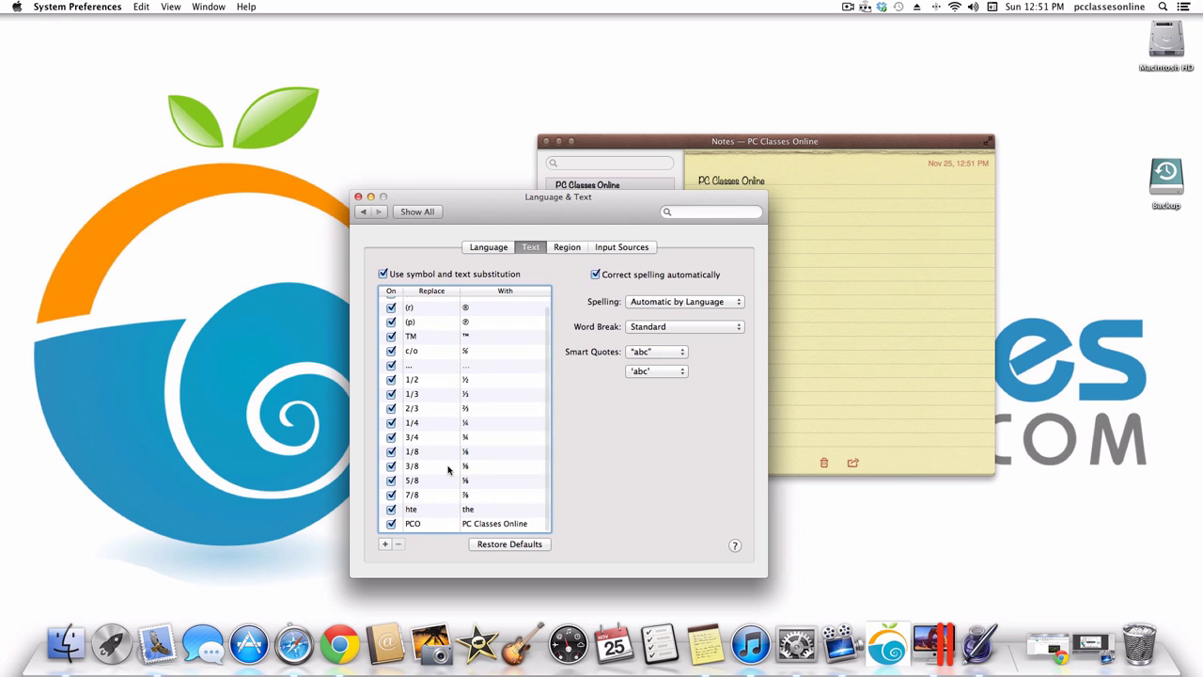
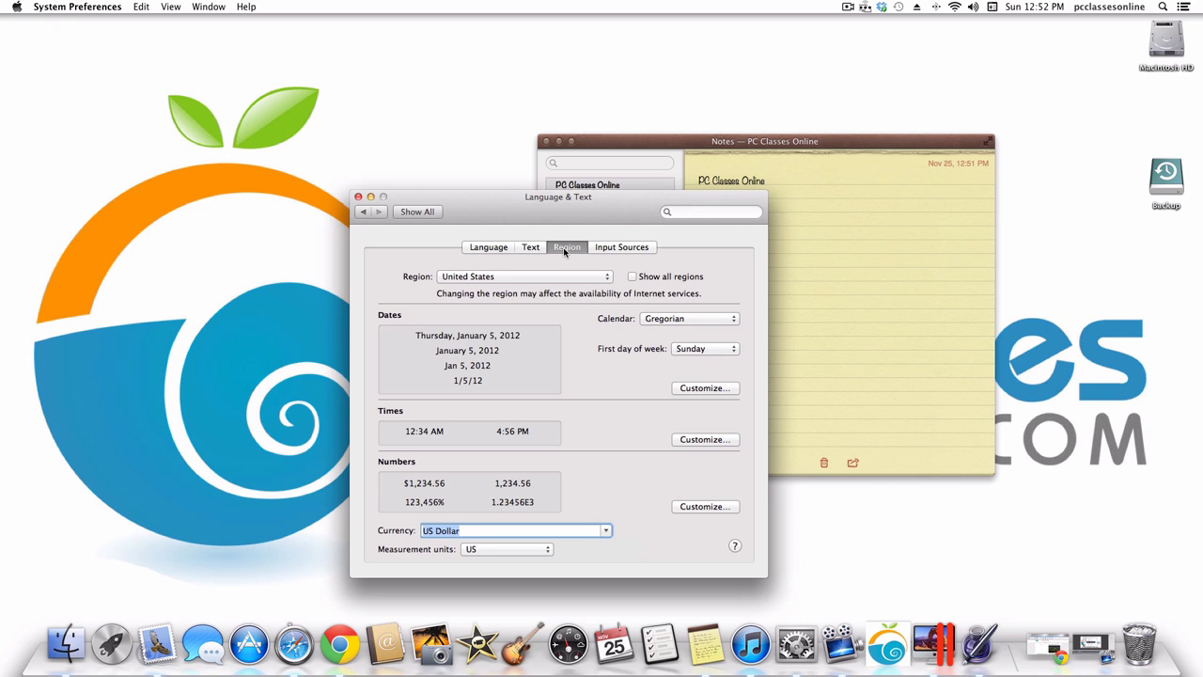
{"action": "left_click", "coordinate": [606, 531]}
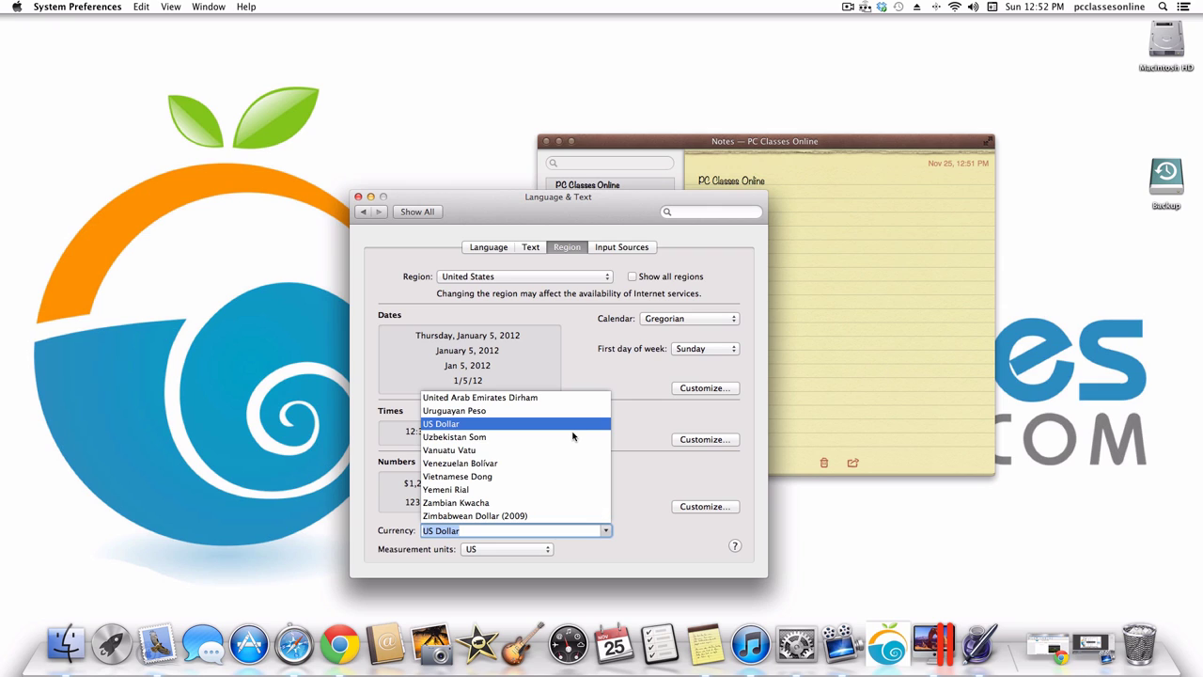
{"action": "left_click", "coordinate": [661, 530]}
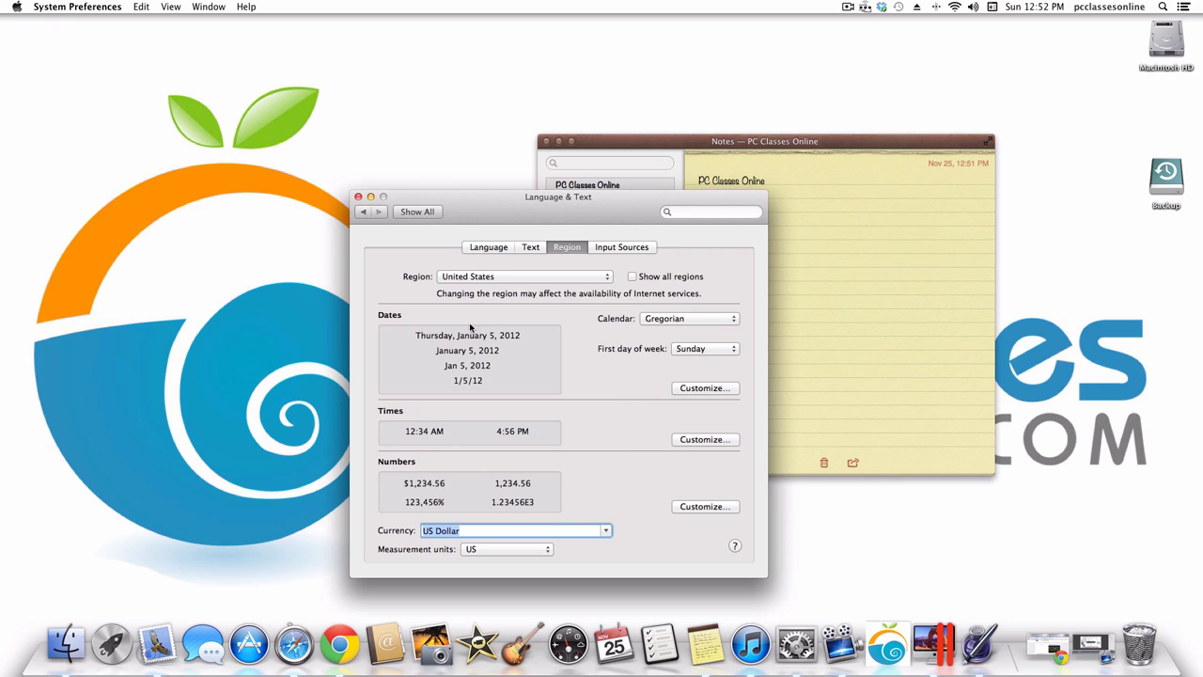
{"action": "left_click", "coordinate": [723, 353]}
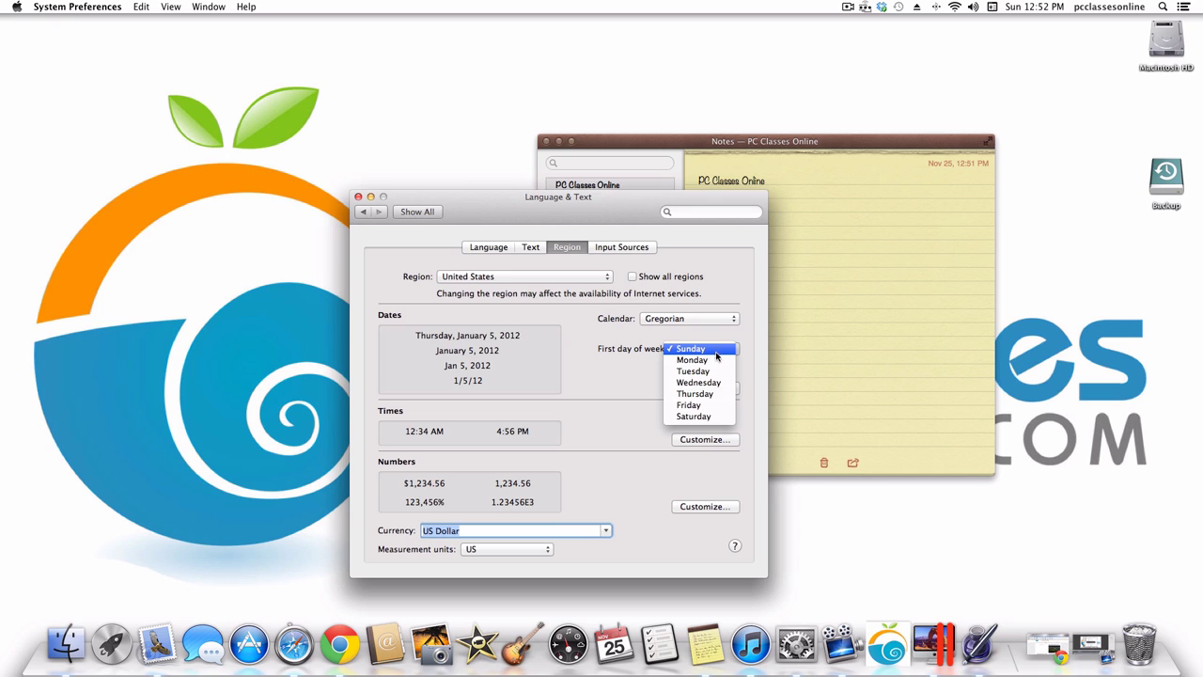
{"action": "left_click", "coordinate": [535, 390]}
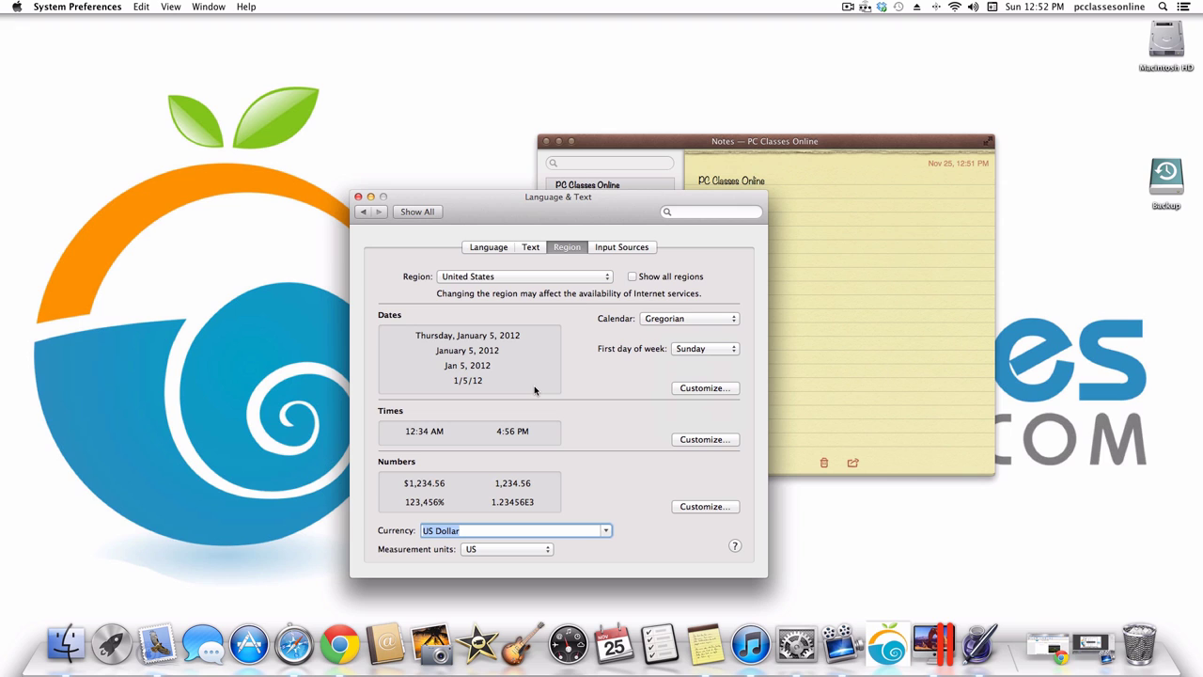
{"action": "left_click", "coordinate": [622, 246]}
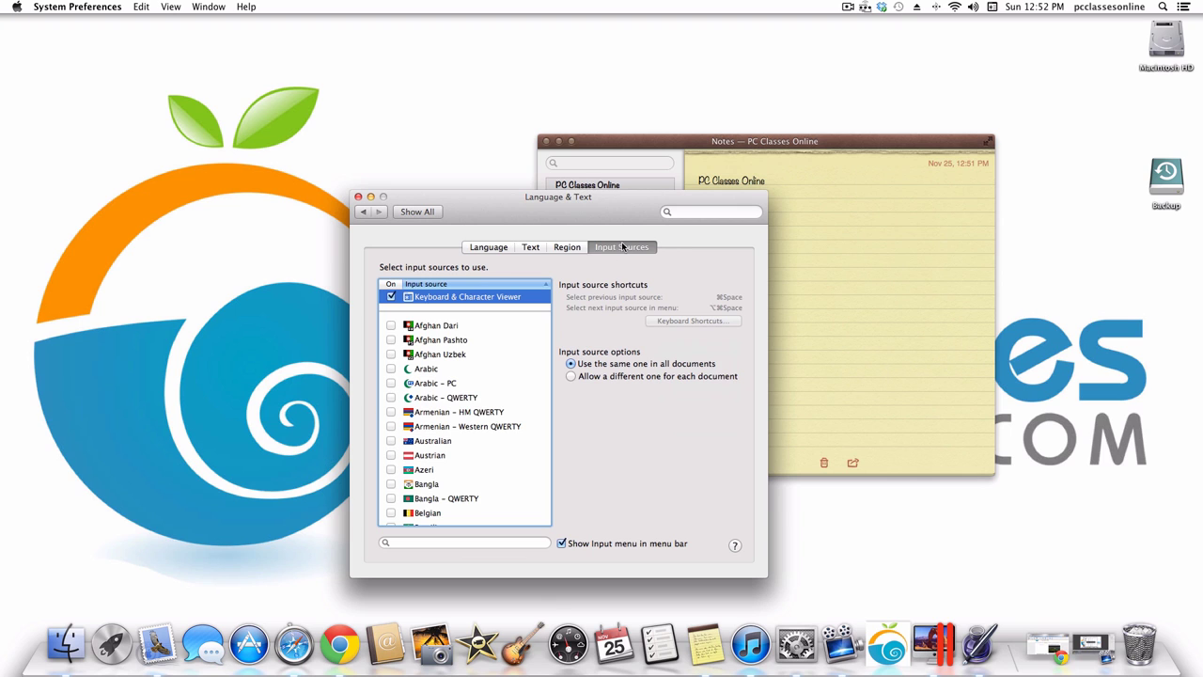
{"action": "left_click", "coordinate": [556, 249]}
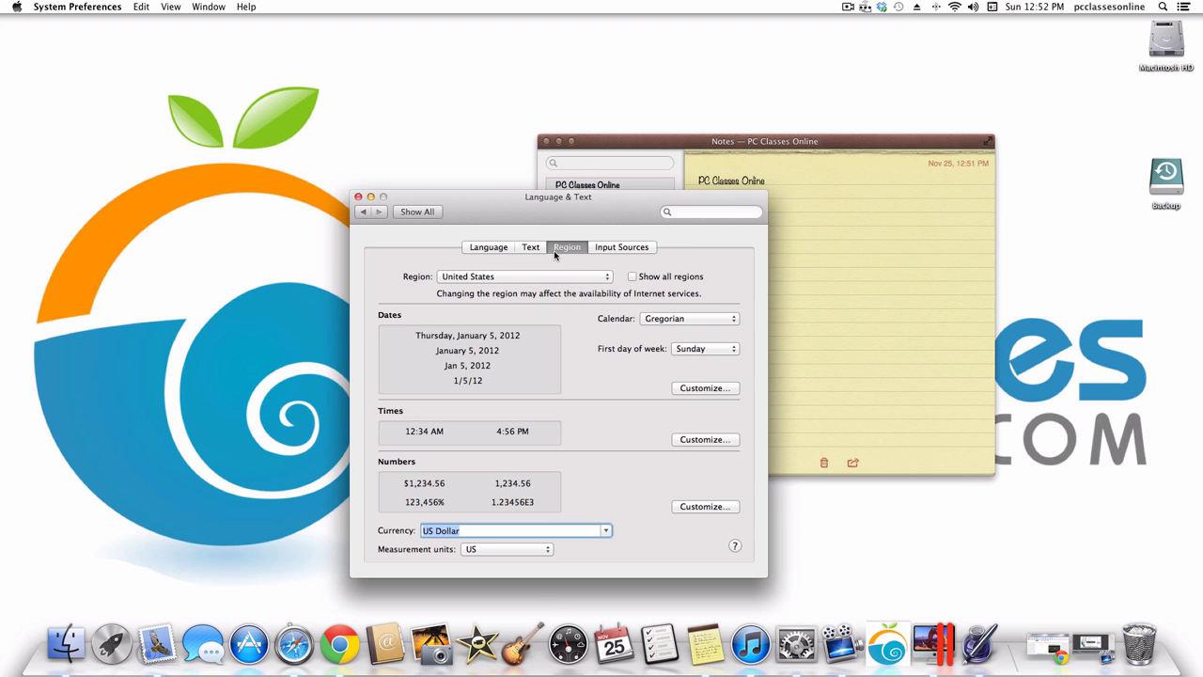
Open the Security & Privacy preferences, close the Notes window and unlock the settings for changes.
{"action": "left_click", "coordinate": [415, 211]}
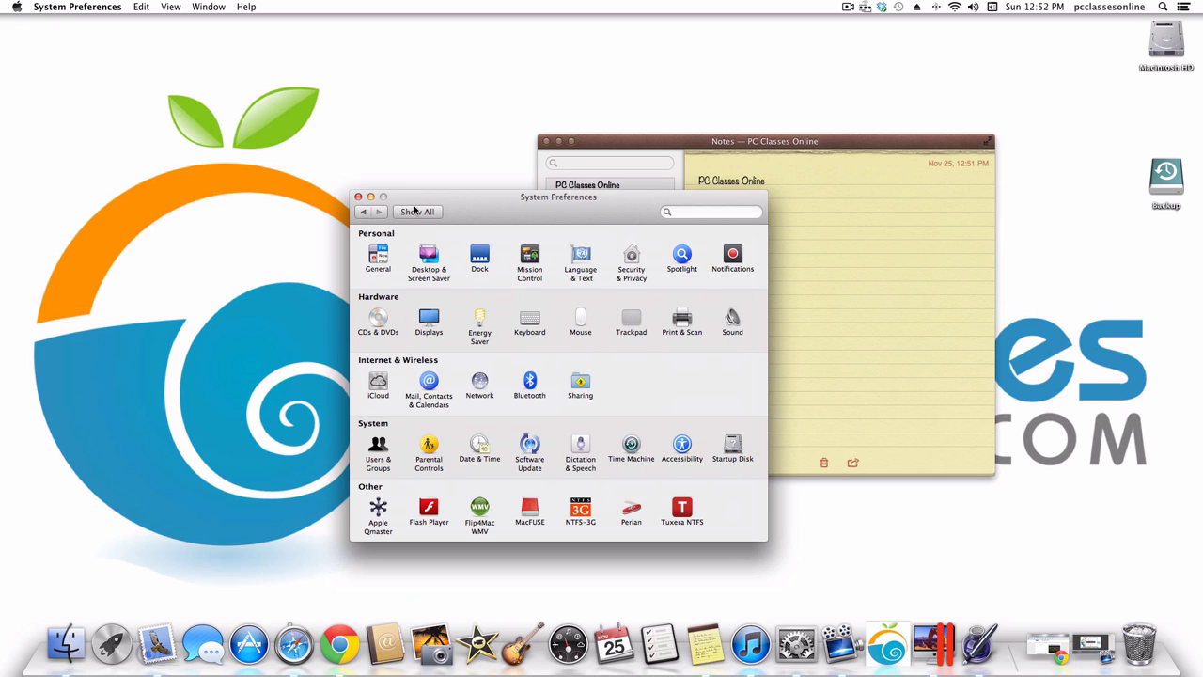
{"action": "left_click", "coordinate": [631, 260]}
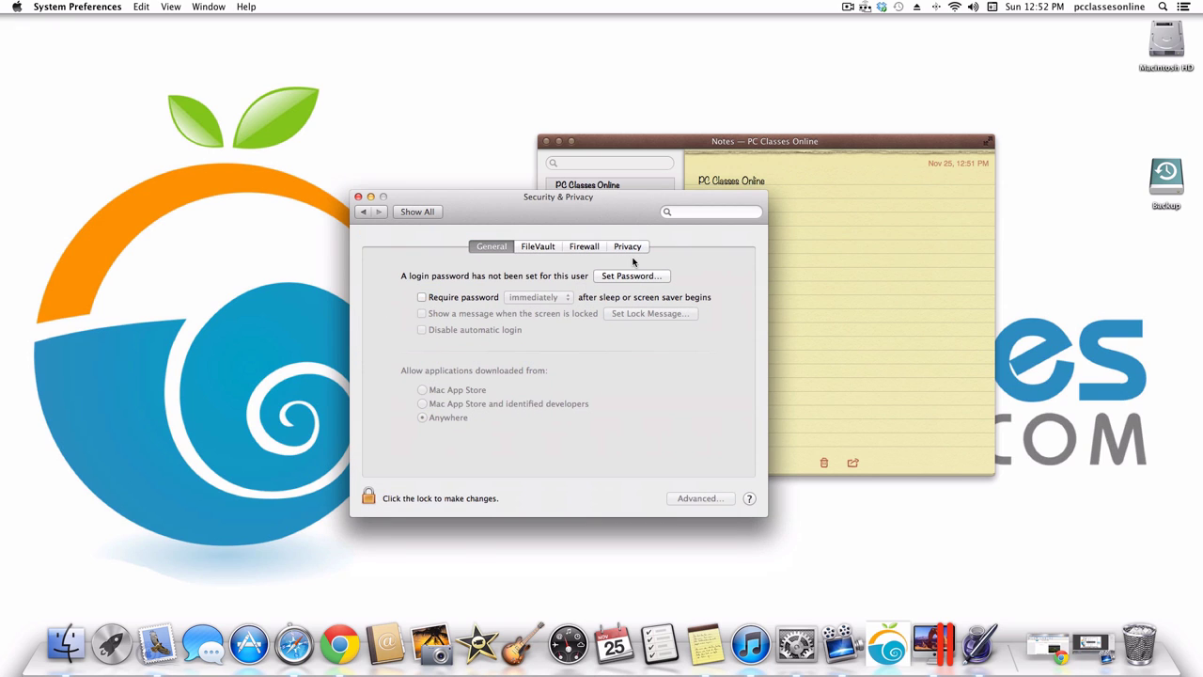
{"action": "left_click", "coordinate": [547, 141]}
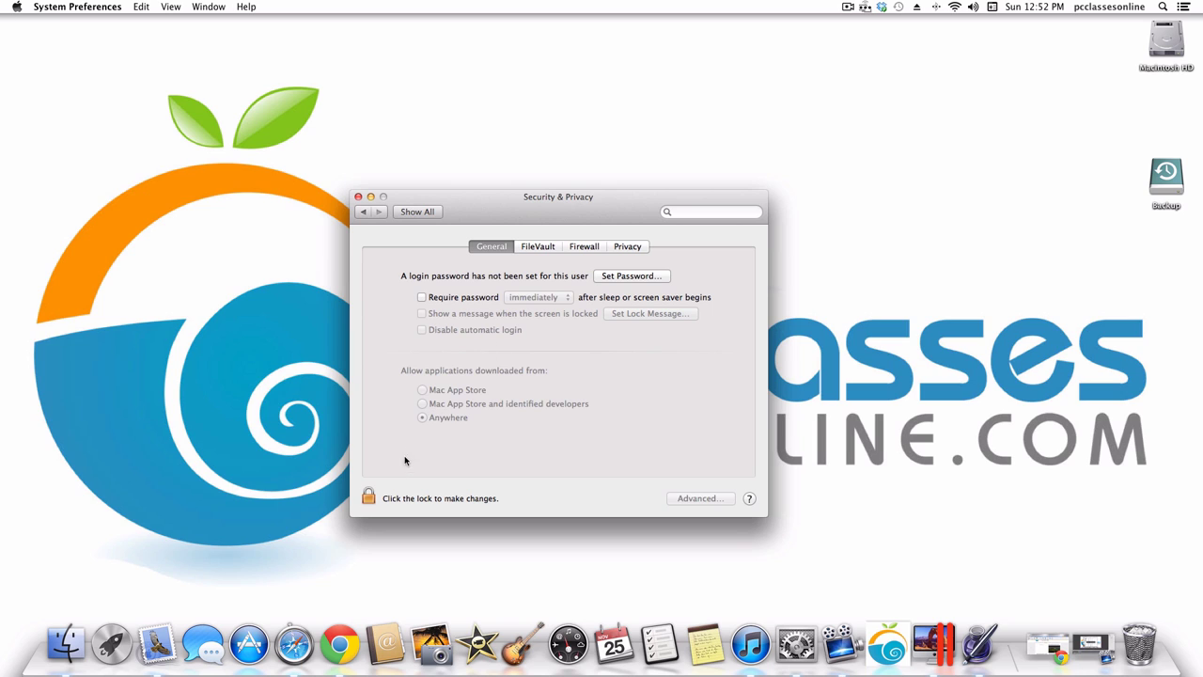
{"action": "left_click", "coordinate": [369, 496]}
{"action": "key", "text": "Return"}
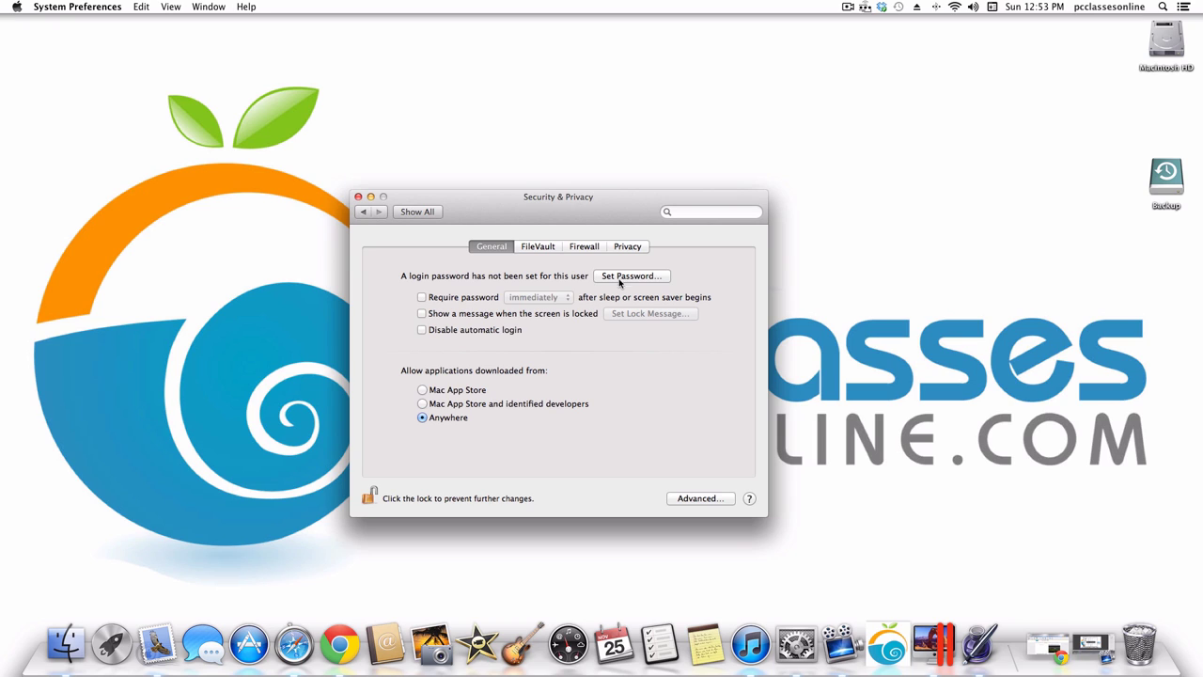
Try requiring a password immediately after sleep or screen saver begins, and turn the requirement off again.
{"action": "left_click", "coordinate": [435, 299]}
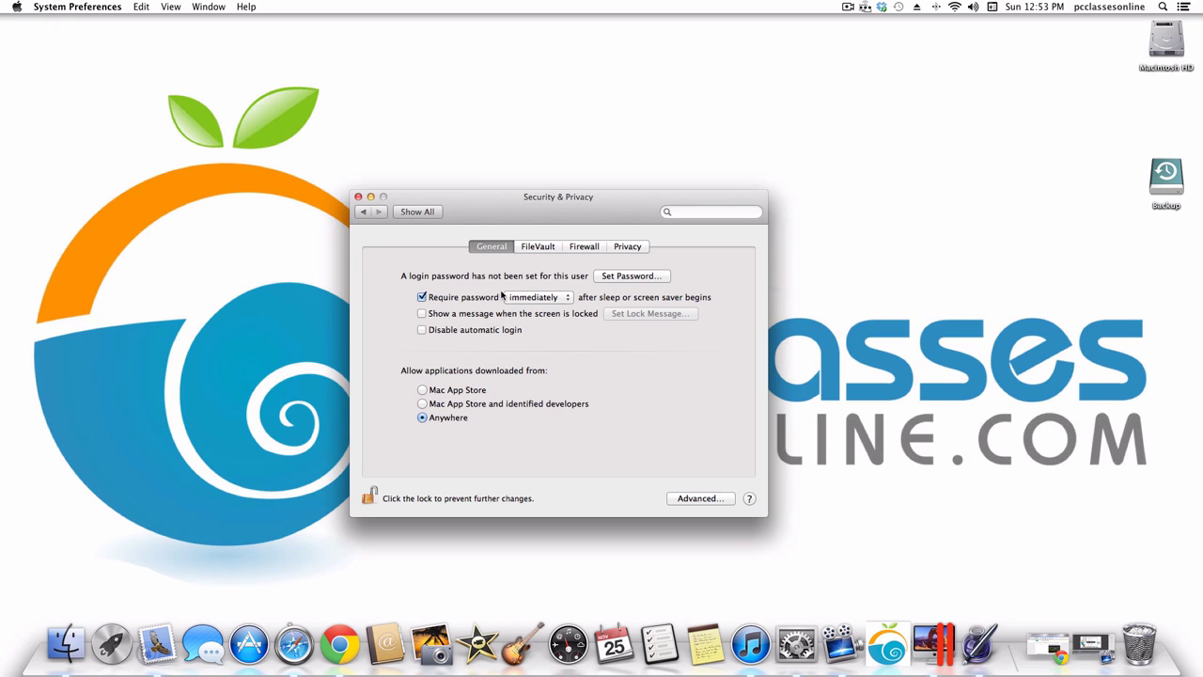
{"action": "left_click", "coordinate": [453, 298]}
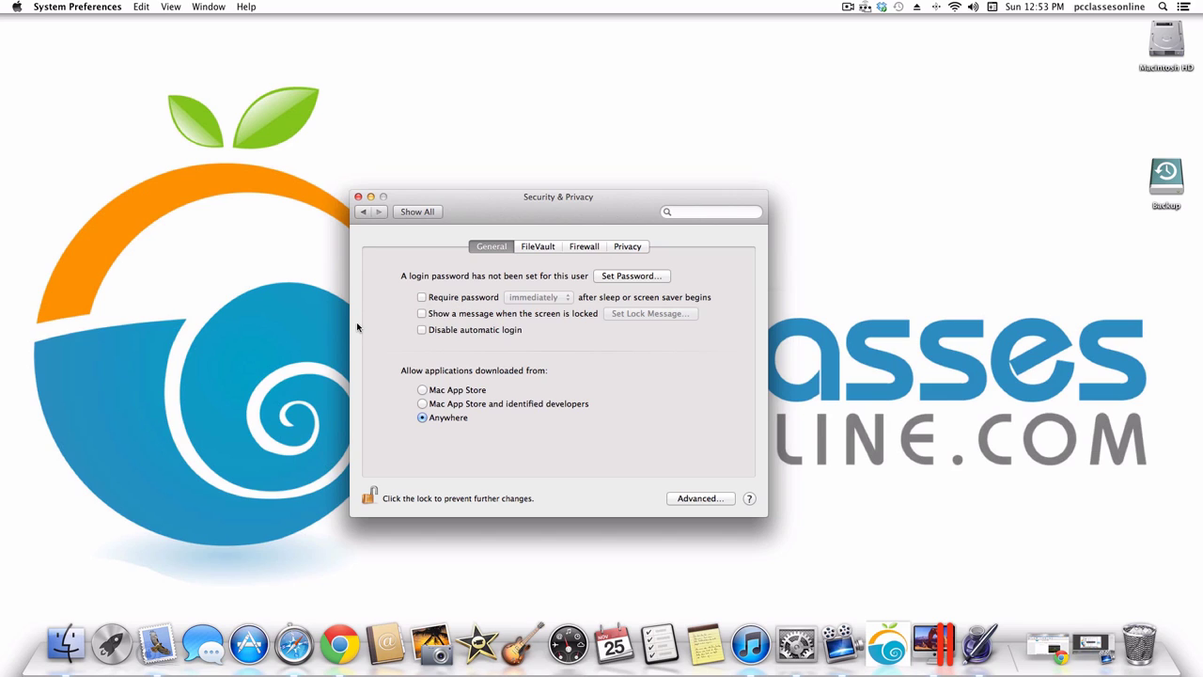
Review the FileVault and Firewall settings and the Privacy categories Location Services, Contacts, Twitter and Diagnostics & Usage.
{"action": "left_click", "coordinate": [530, 249]}
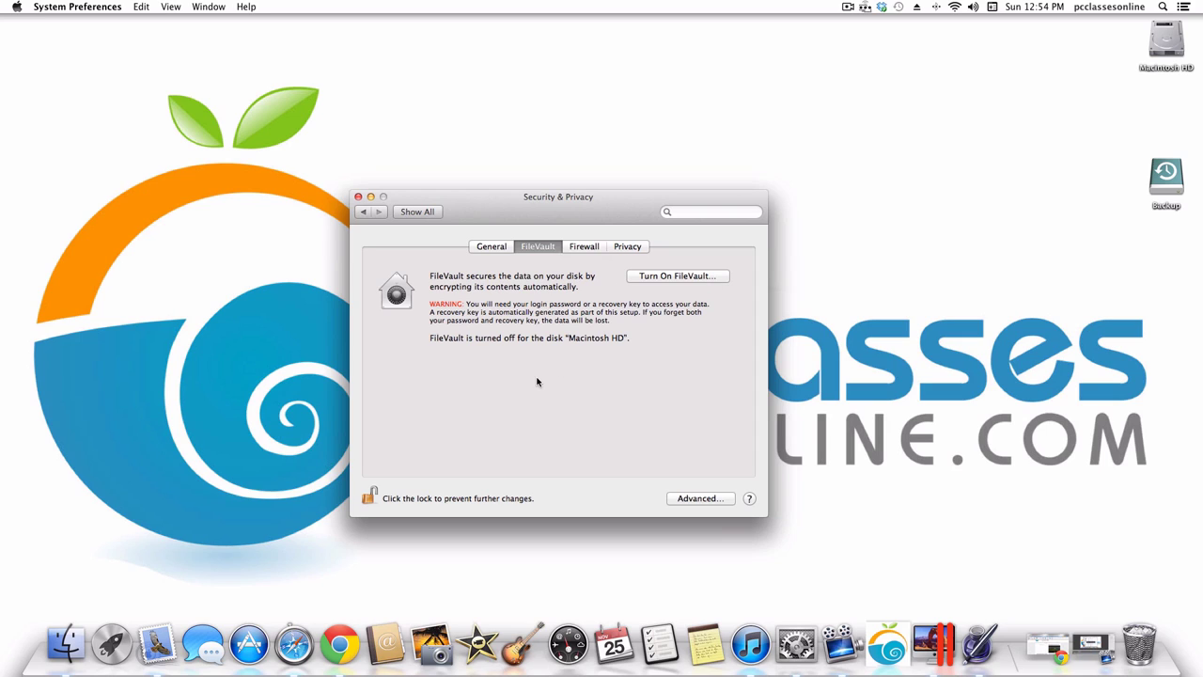
{"action": "left_click", "coordinate": [590, 245]}
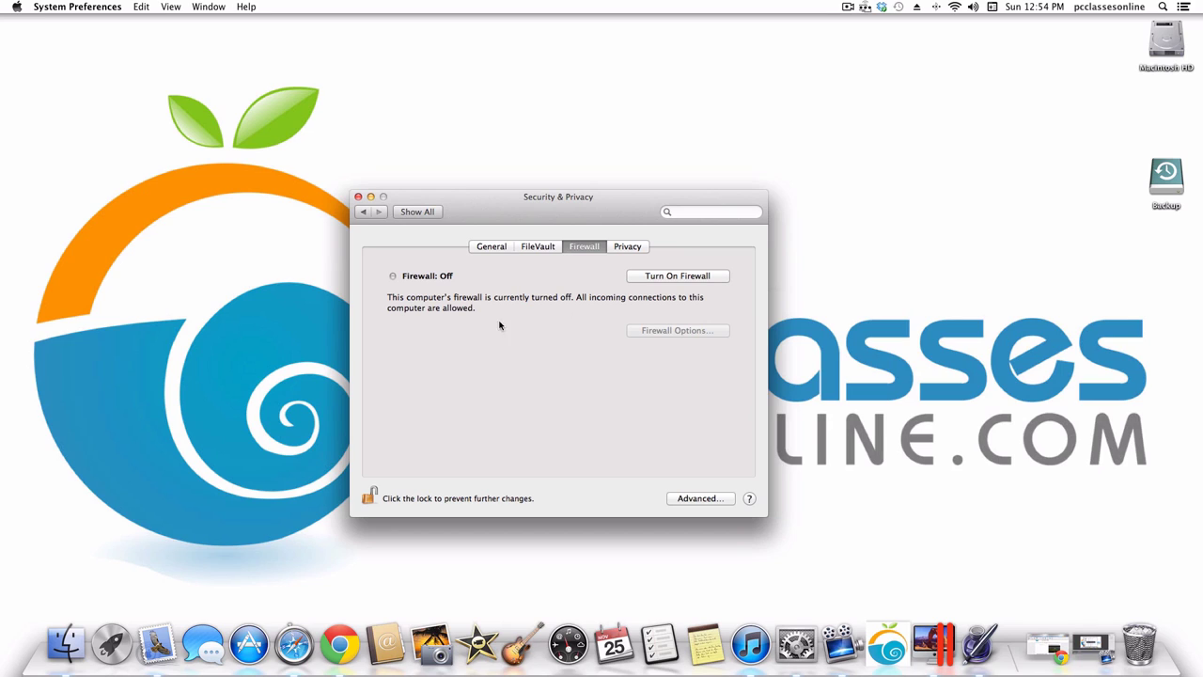
{"action": "left_click", "coordinate": [635, 251]}
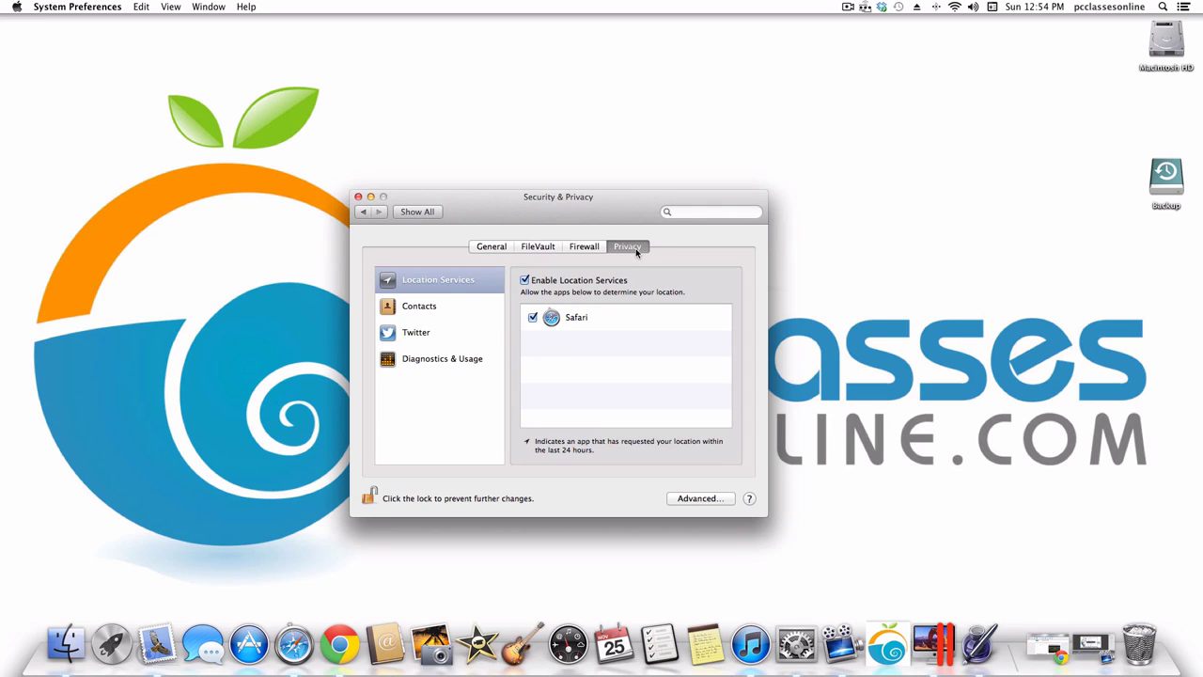
{"action": "left_click", "coordinate": [394, 305]}
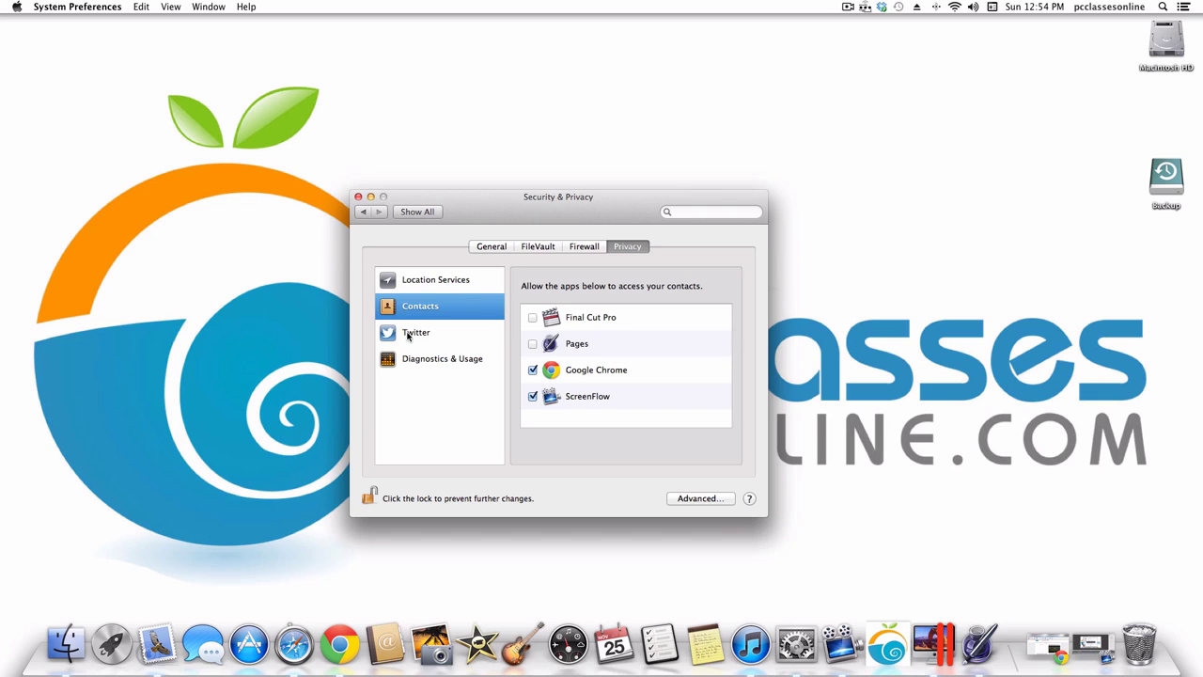
{"action": "left_click", "coordinate": [410, 341]}
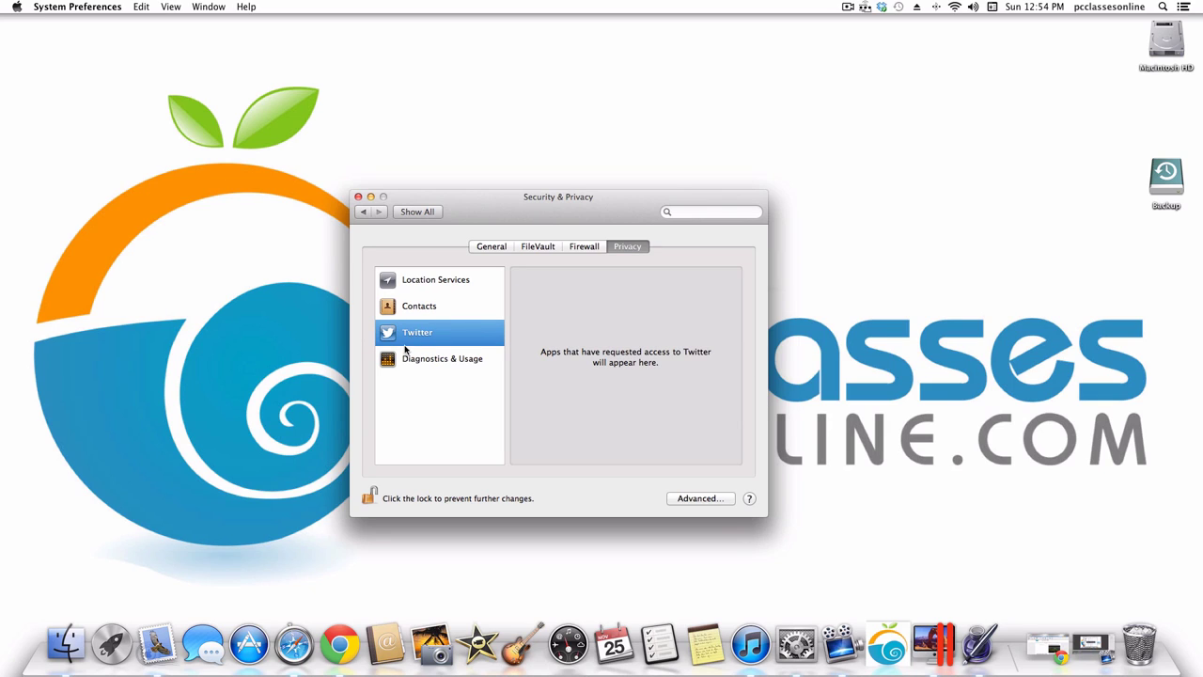
{"action": "left_click", "coordinate": [405, 358]}
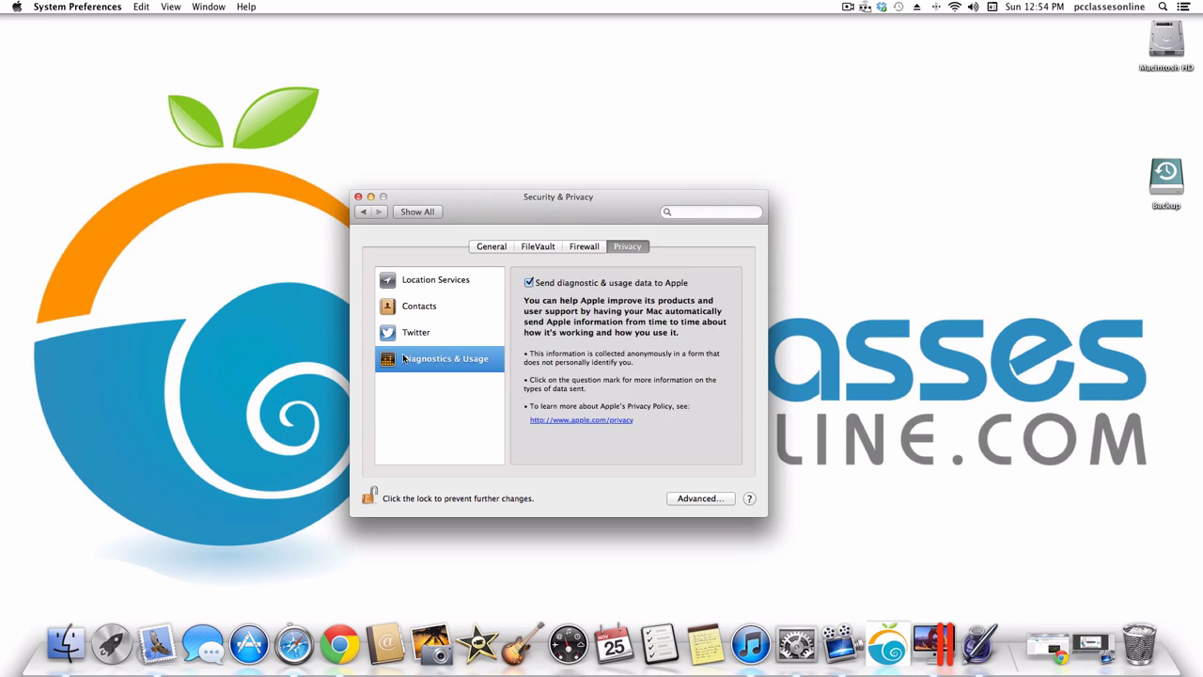
Revoke ScreenFlow's access to the contacts and allow it again, postponing quitting the app both times.
{"action": "left_click", "coordinate": [425, 305]}
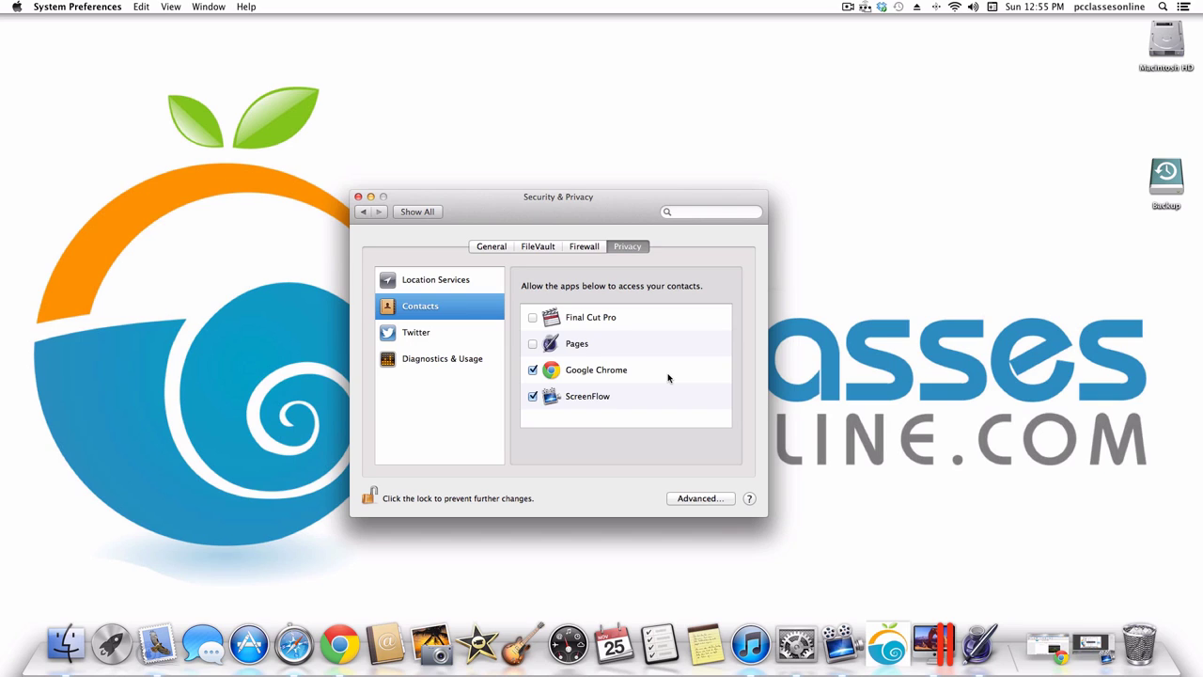
{"action": "left_click", "coordinate": [533, 396]}
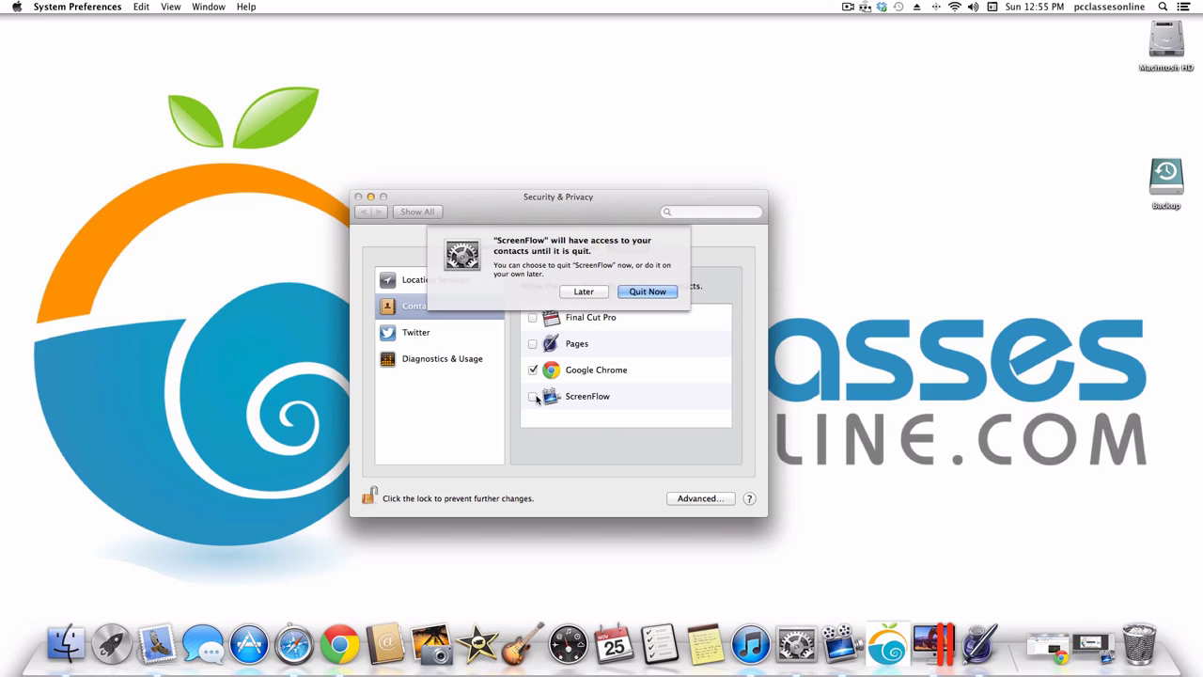
{"action": "left_click", "coordinate": [583, 292]}
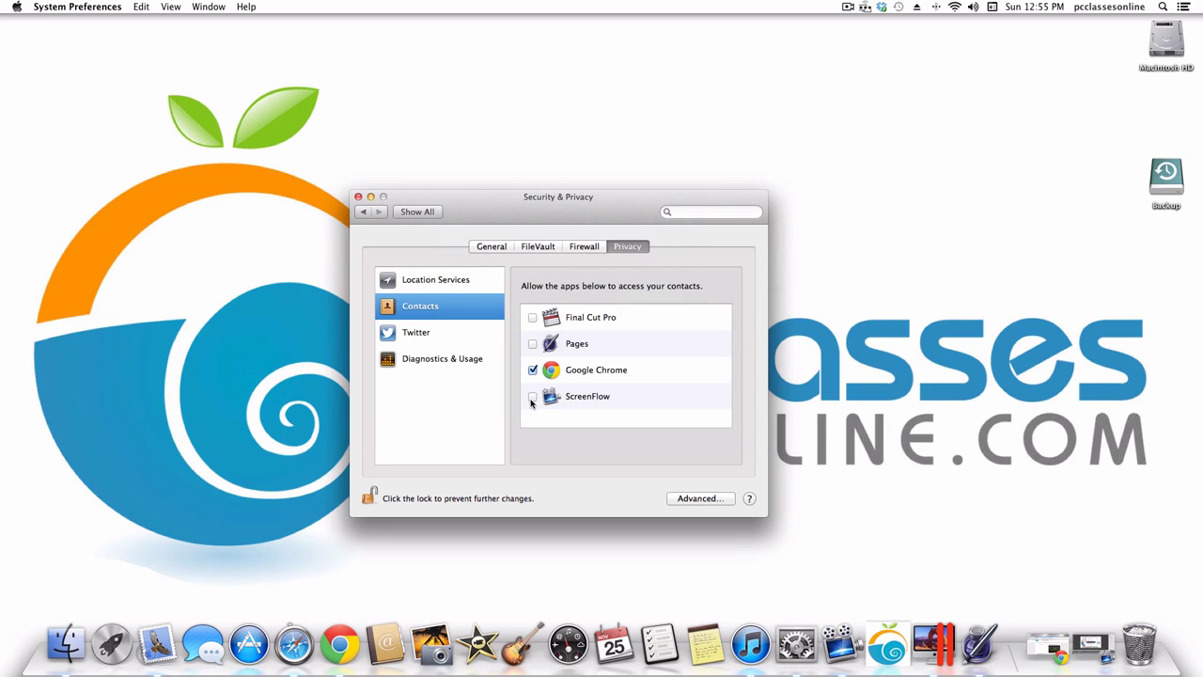
{"action": "left_click", "coordinate": [533, 397]}
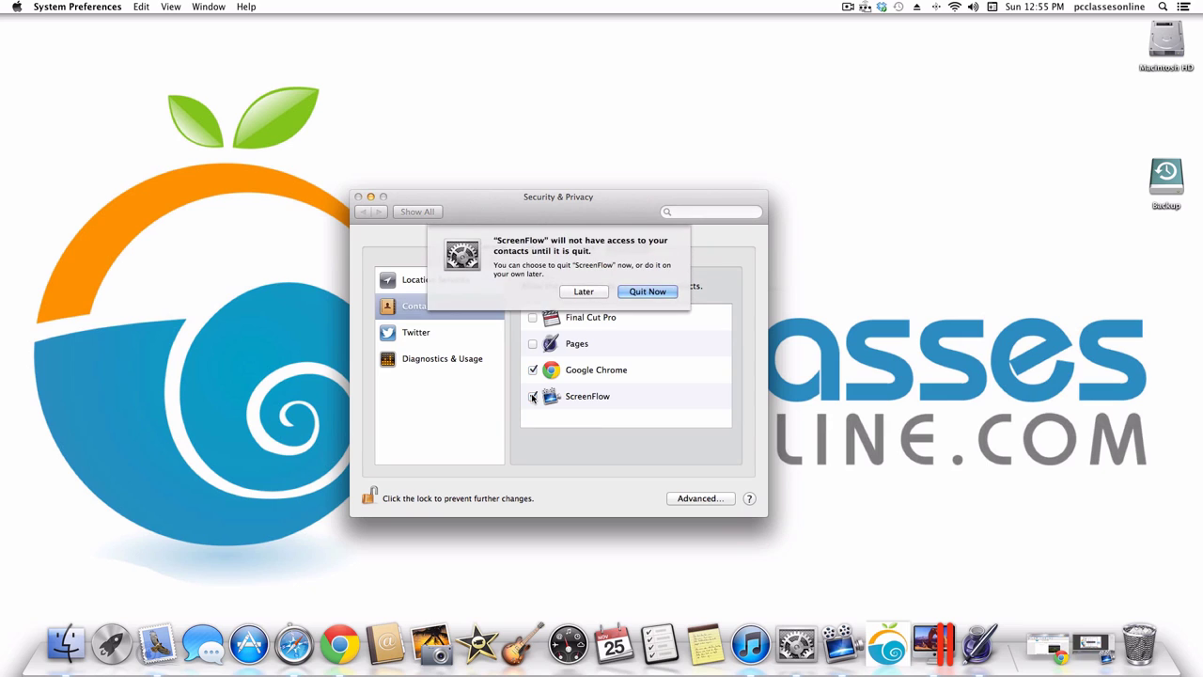
{"action": "left_click", "coordinate": [590, 290]}
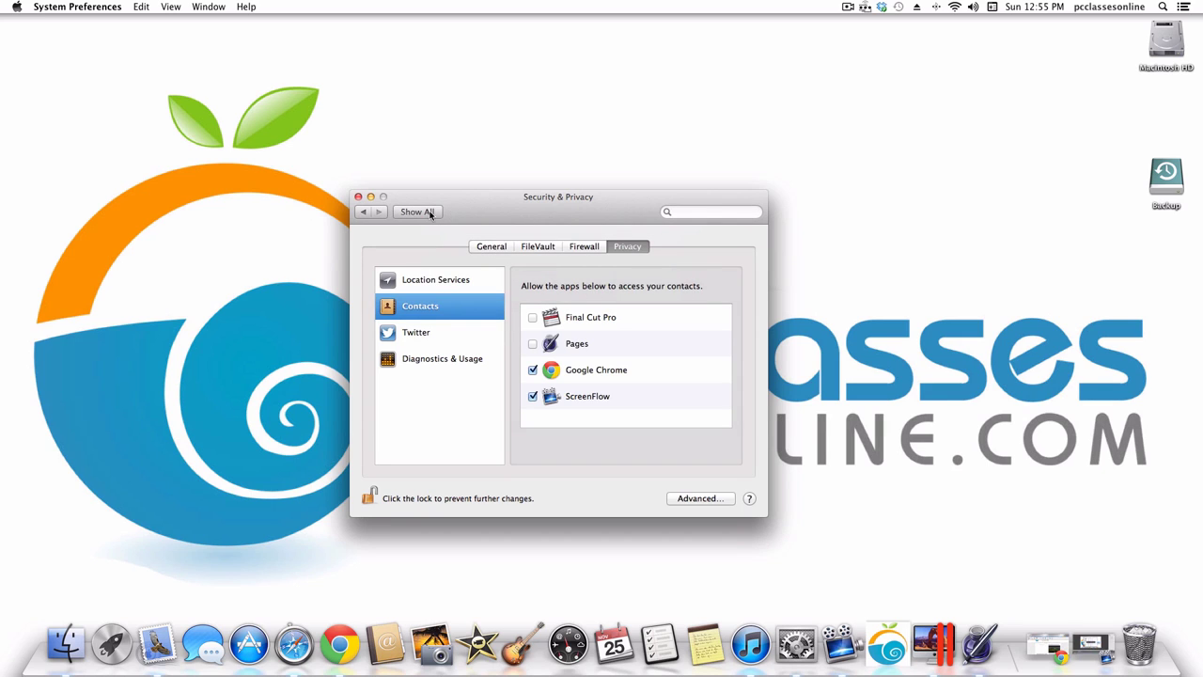
Open the Spotlight preferences, show and hide the Spotlight search field, and review the locations excluded from searching.
{"action": "left_click", "coordinate": [428, 212]}
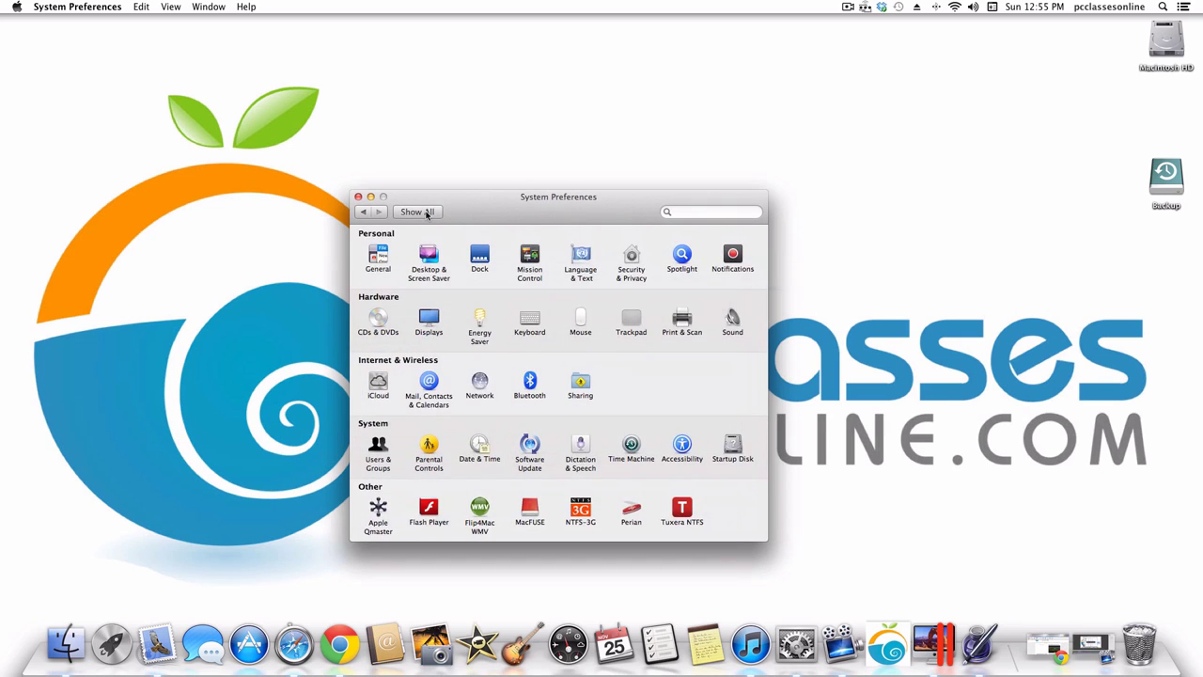
{"action": "left_click", "coordinate": [688, 255]}
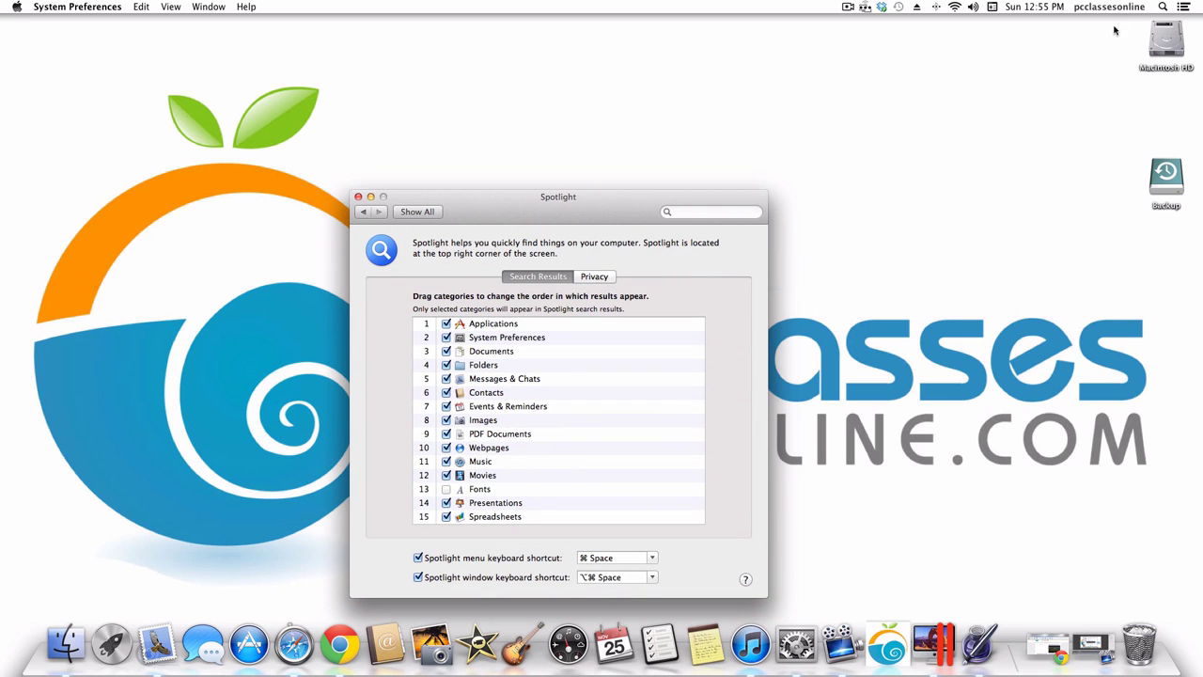
{"action": "left_click", "coordinate": [1163, 7]}
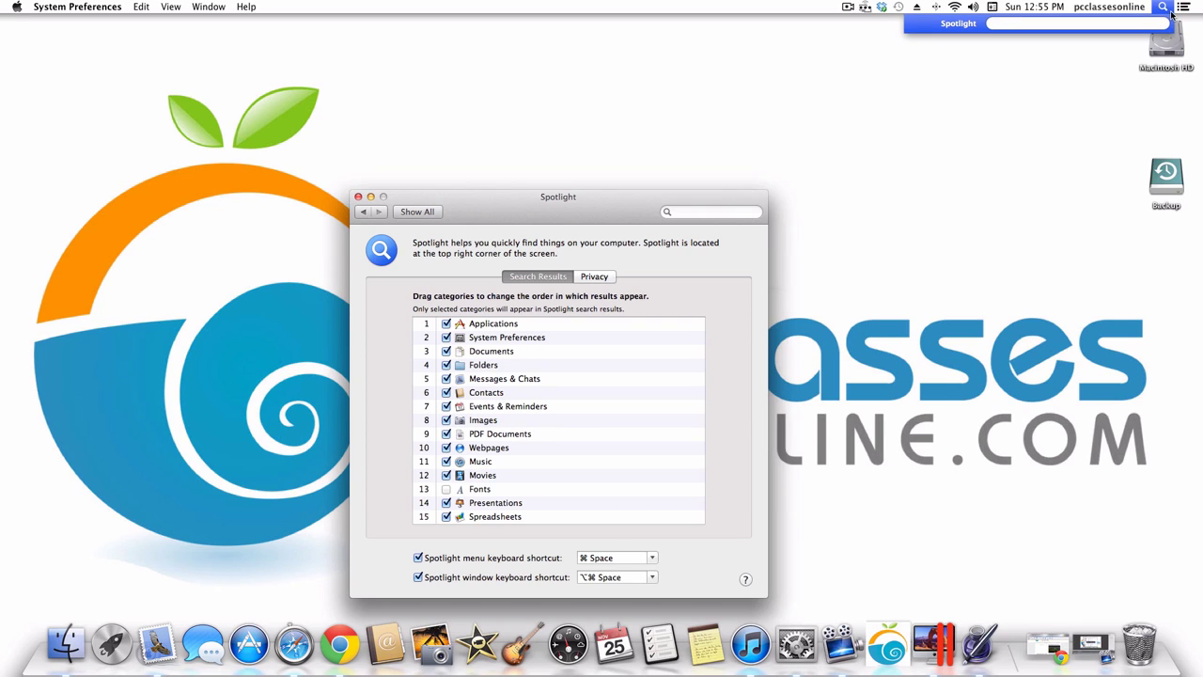
{"action": "left_click", "coordinate": [1171, 12]}
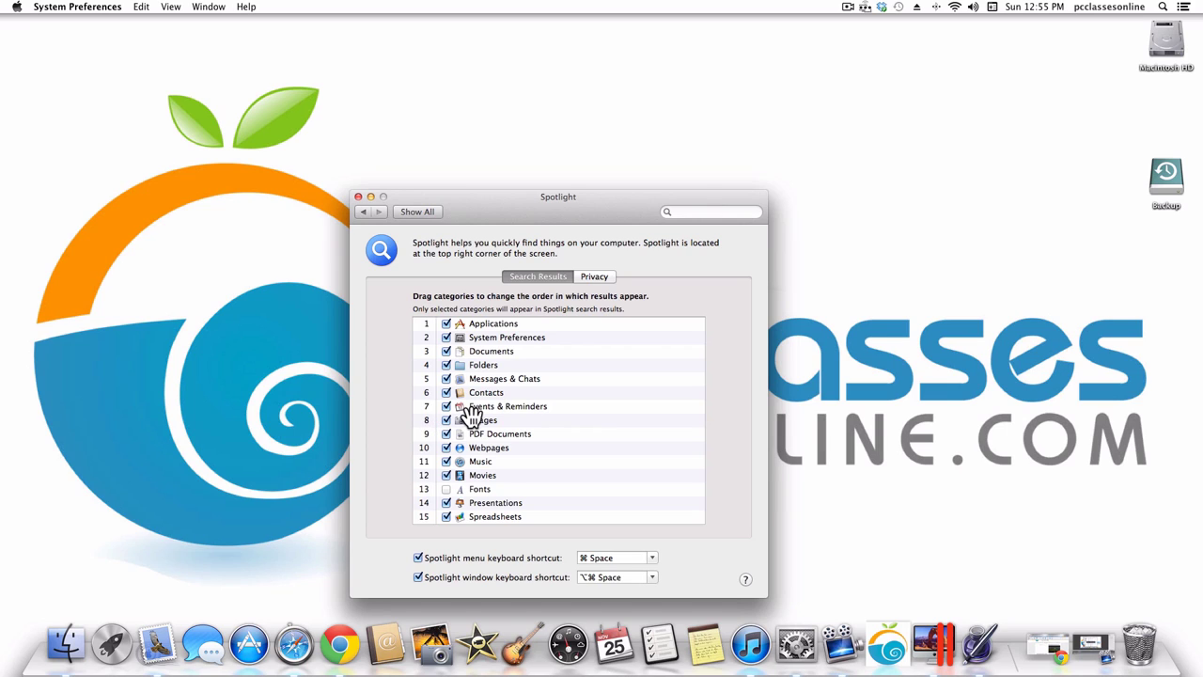
{"action": "left_click", "coordinate": [589, 276]}
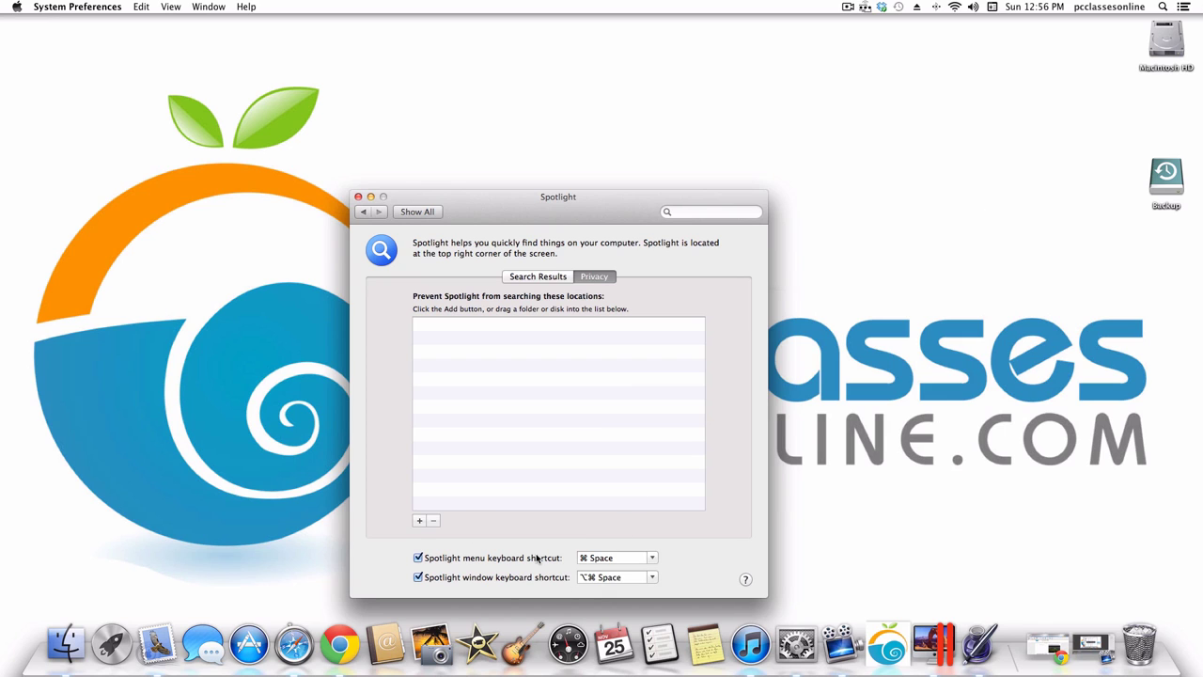
Open the Notifications preferences, show and hide Notification Center, and look through its list of apps.
{"action": "left_click", "coordinate": [408, 211]}
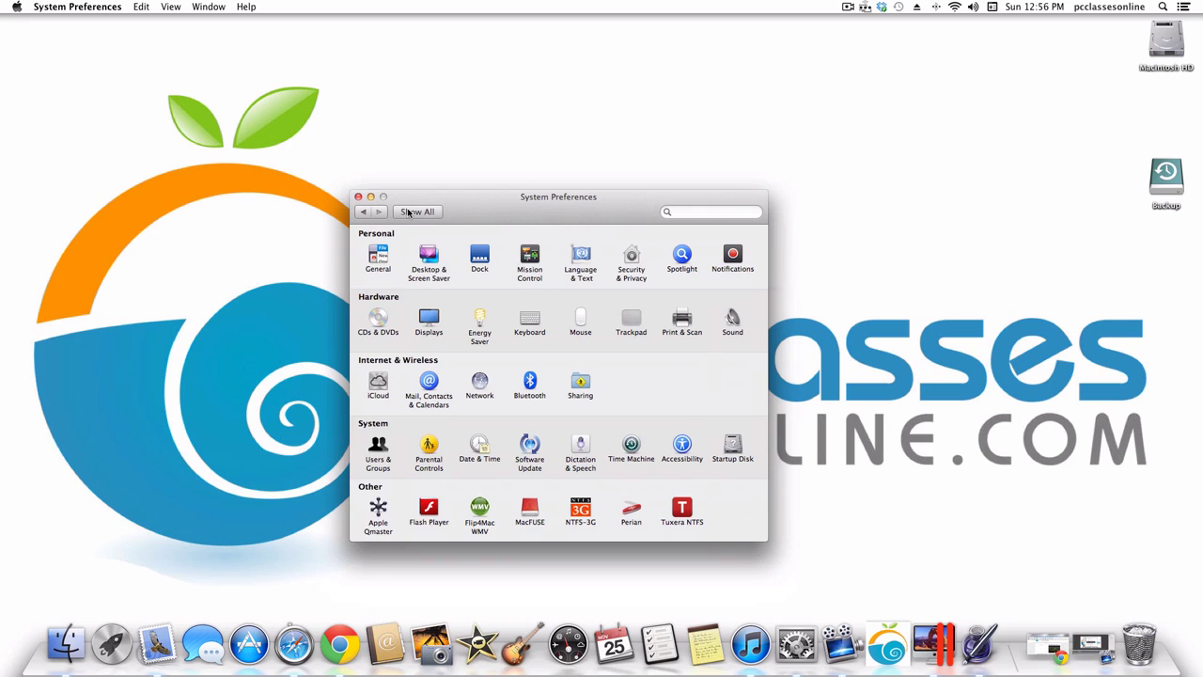
{"action": "left_click", "coordinate": [730, 254]}
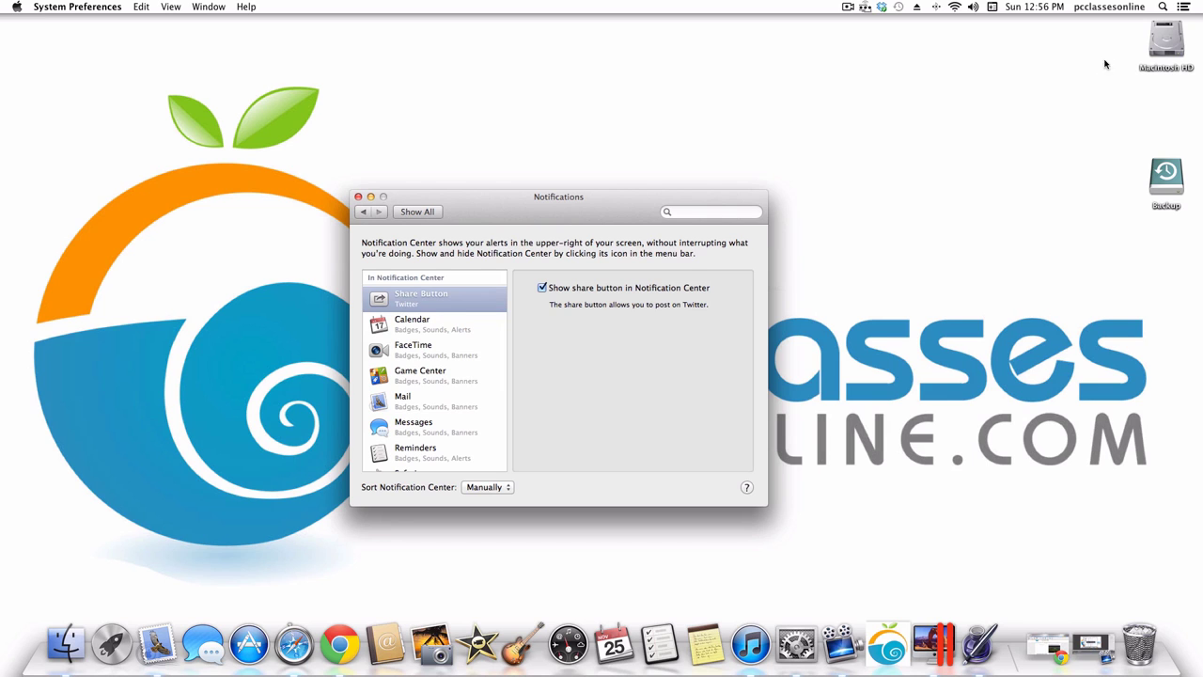
{"action": "left_click", "coordinate": [1191, 6]}
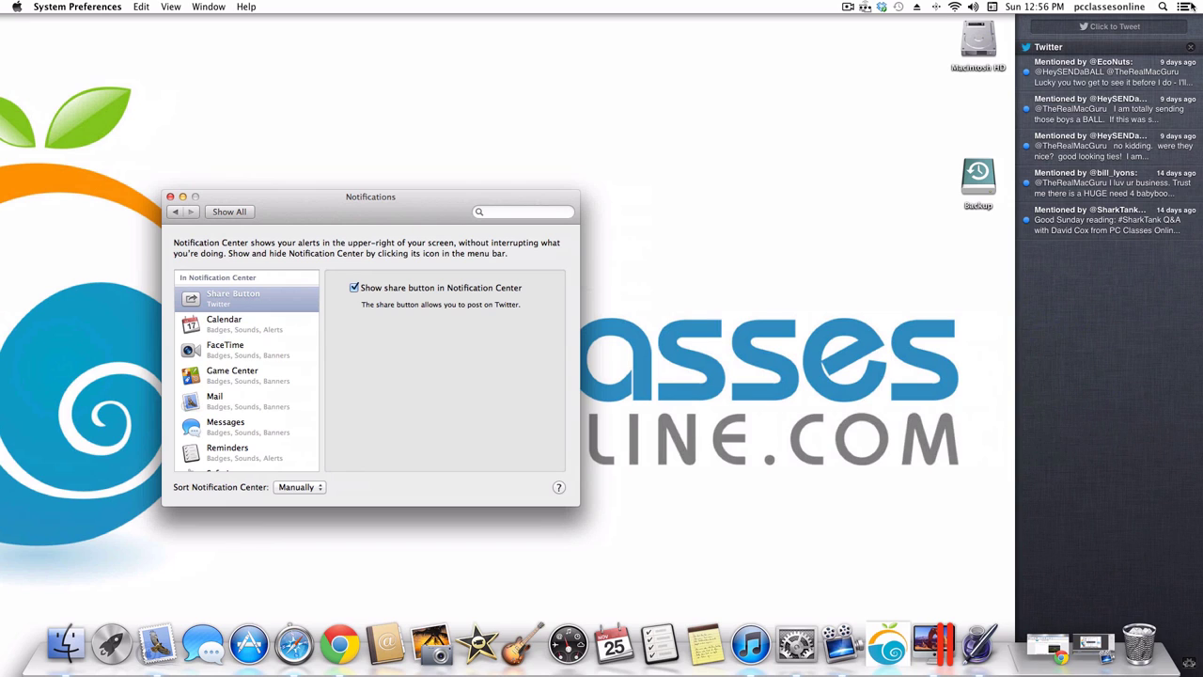
{"action": "left_click", "coordinate": [1191, 6]}
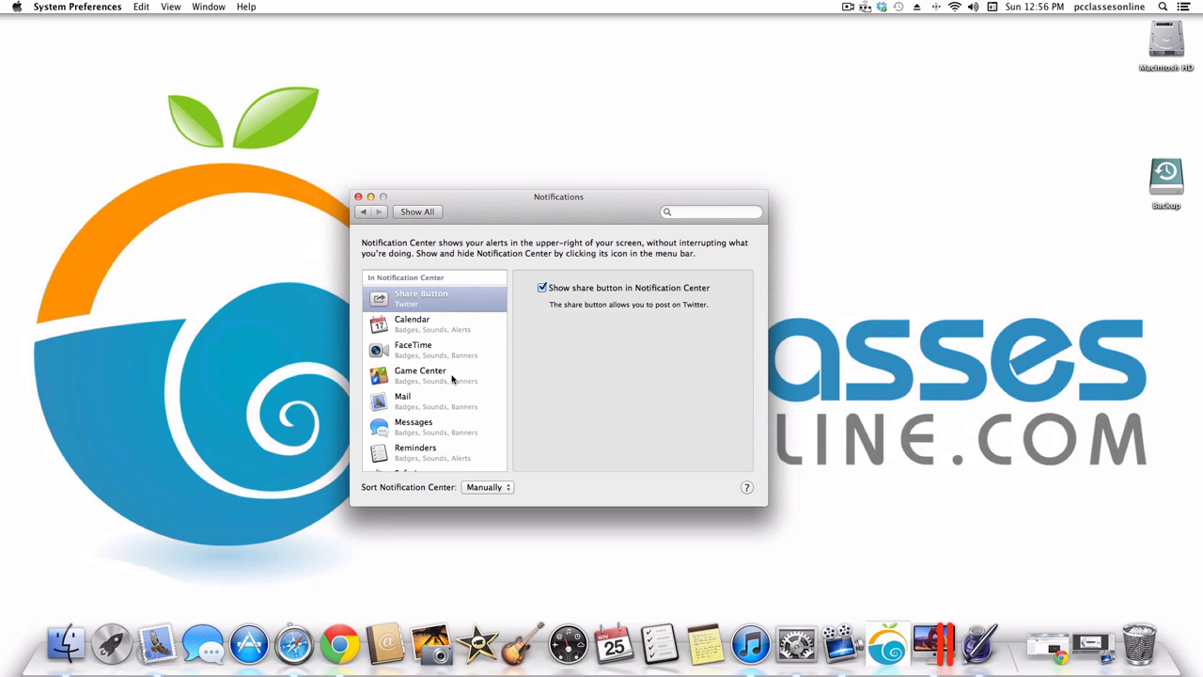
{"action": "scroll", "coordinate": [451, 377], "scroll_direction": "down", "scroll_amount": 3}
{"action": "scroll", "coordinate": [457, 376], "scroll_direction": "up", "scroll_amount": 1}
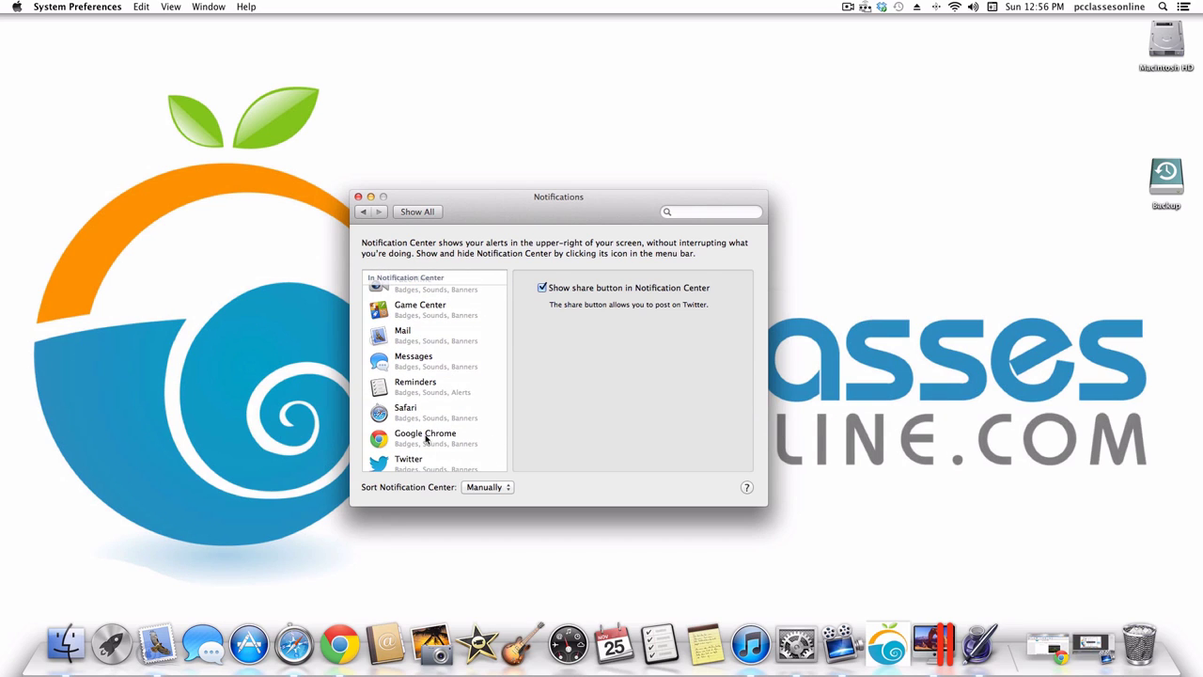
Set the Mail alert style to None, then remove Mail from Notification Center and add it back.
{"action": "scroll", "coordinate": [448, 413], "scroll_direction": "up", "scroll_amount": 3}
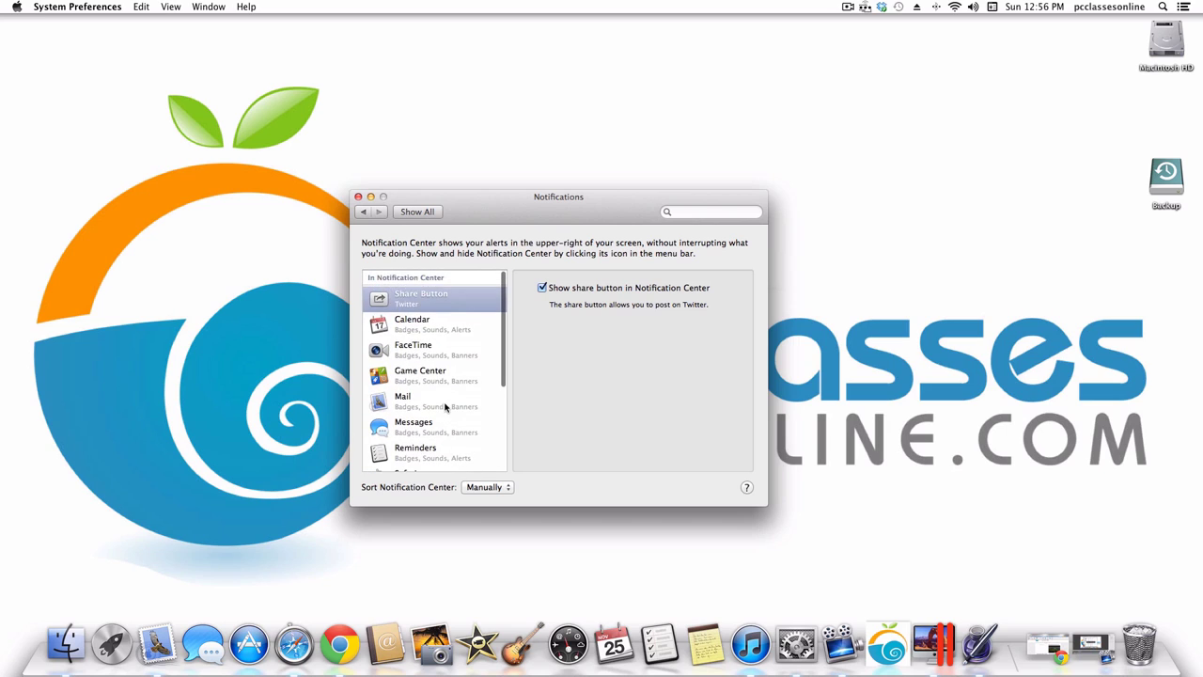
{"action": "left_click", "coordinate": [459, 398]}
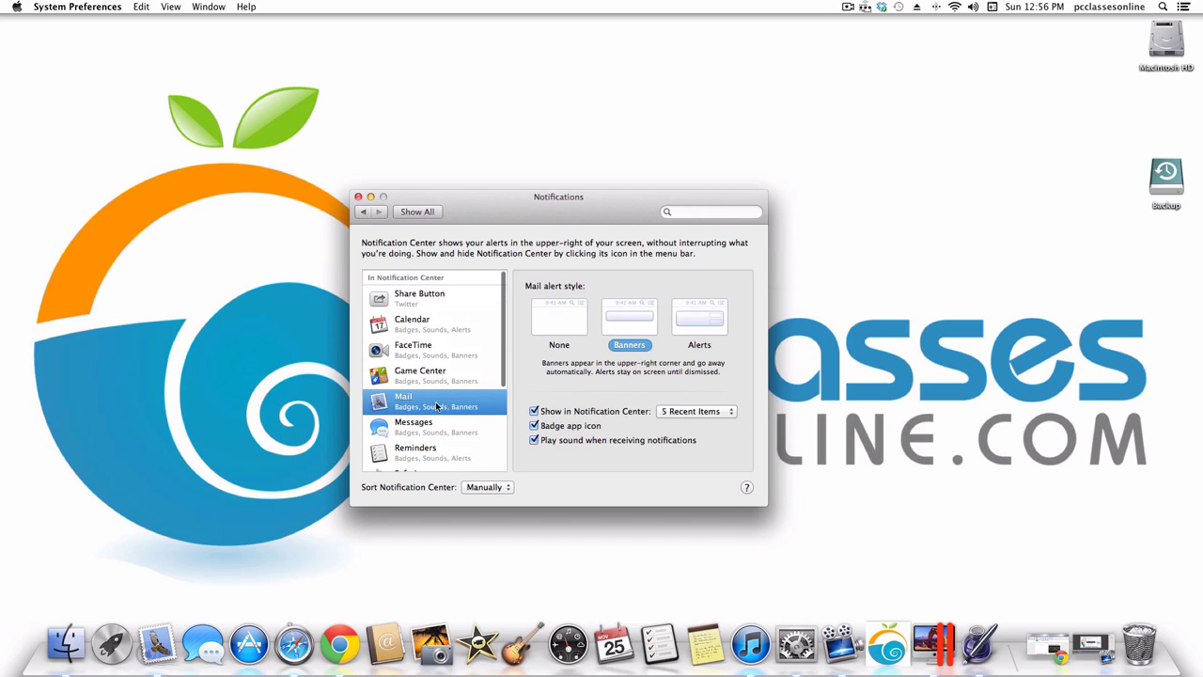
{"action": "left_click", "coordinate": [536, 318]}
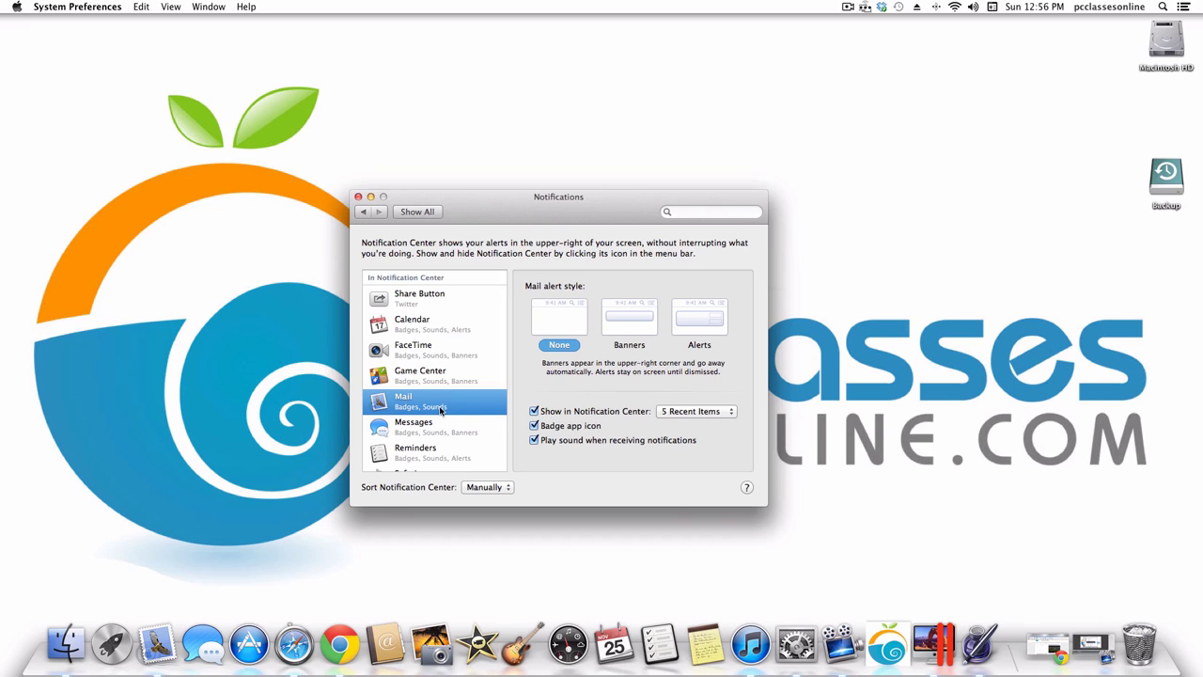
{"action": "left_click", "coordinate": [553, 414]}
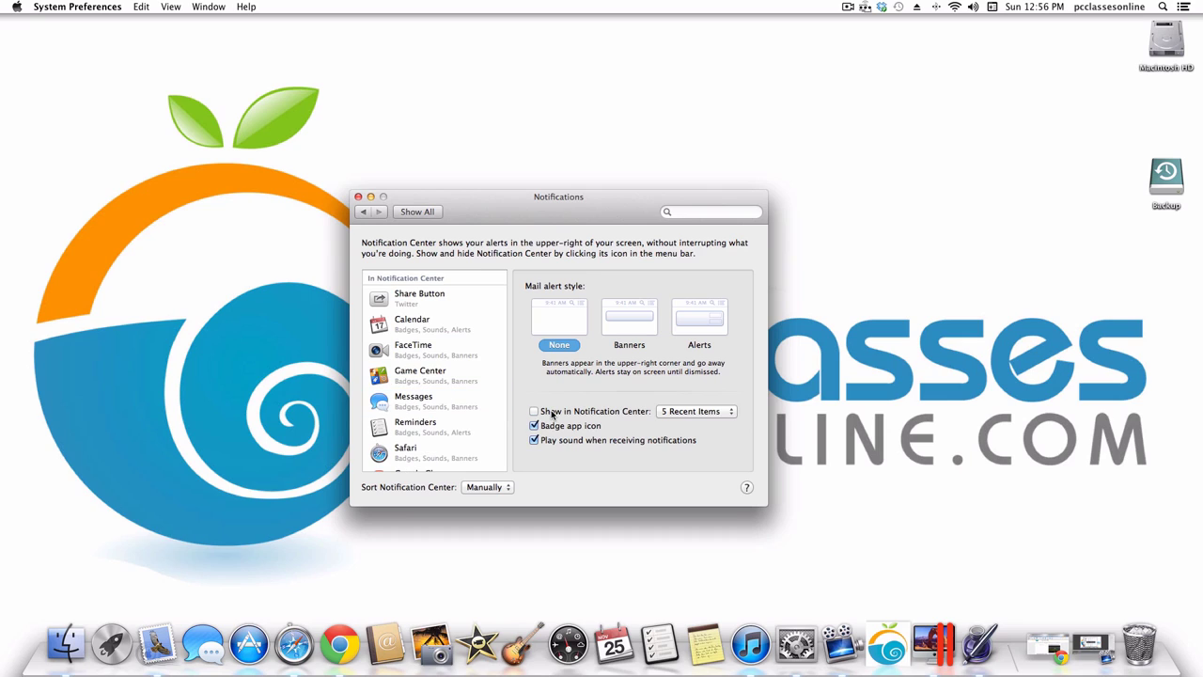
{"action": "left_click", "coordinate": [553, 415]}
Review the recent-item limits for Mail notifications, then change the Mail alert style to Alerts and back to None.
{"action": "left_click", "coordinate": [702, 414]}
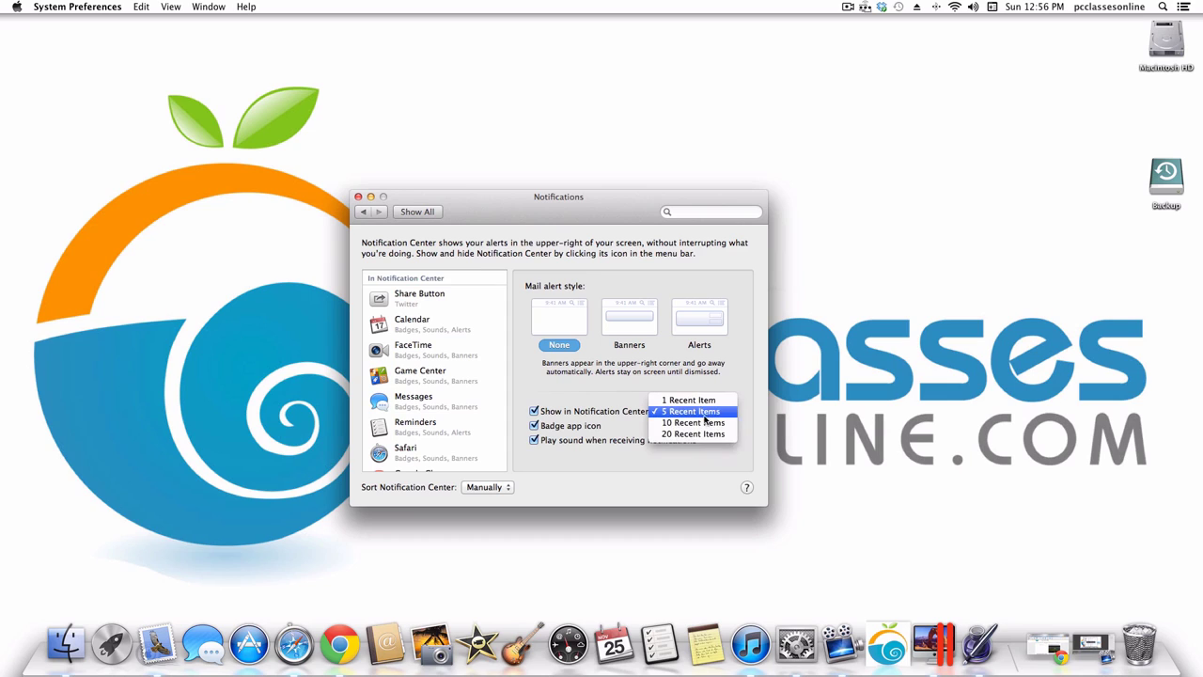
{"action": "left_click", "coordinate": [593, 395]}
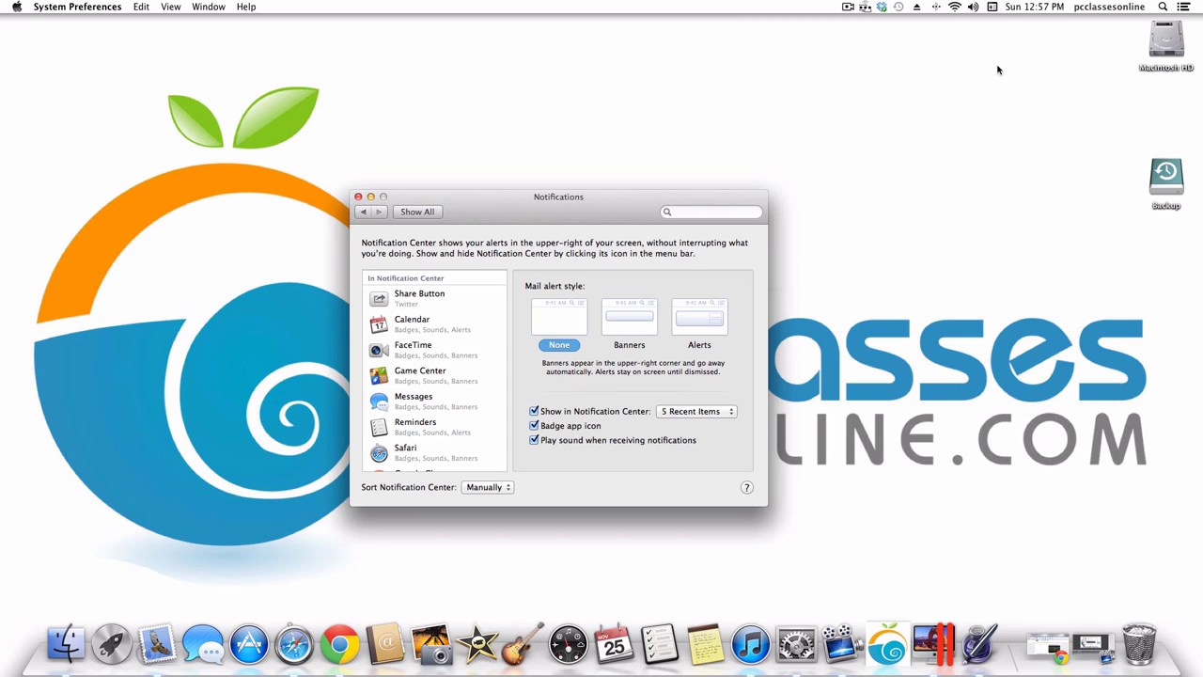
{"action": "left_click", "coordinate": [693, 321]}
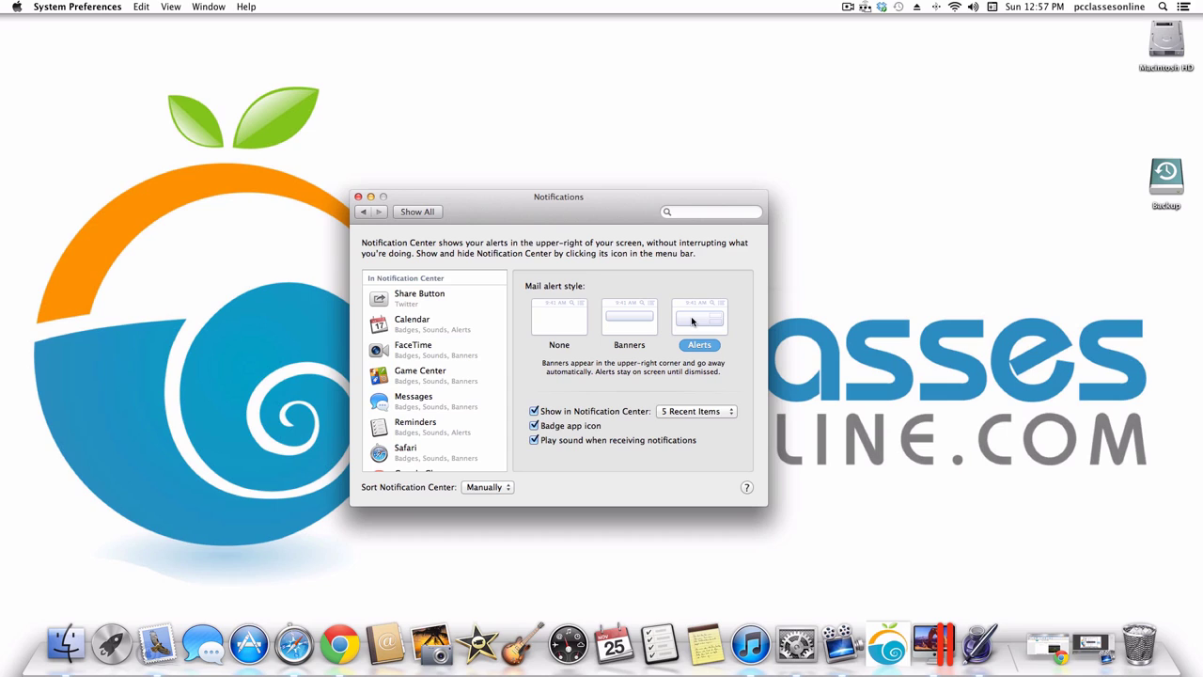
{"action": "left_click", "coordinate": [562, 319]}
Check the Messages notification settings, then set the Game Center alert style to None and turn off its display in Notification Center.
{"action": "left_click", "coordinate": [442, 407]}
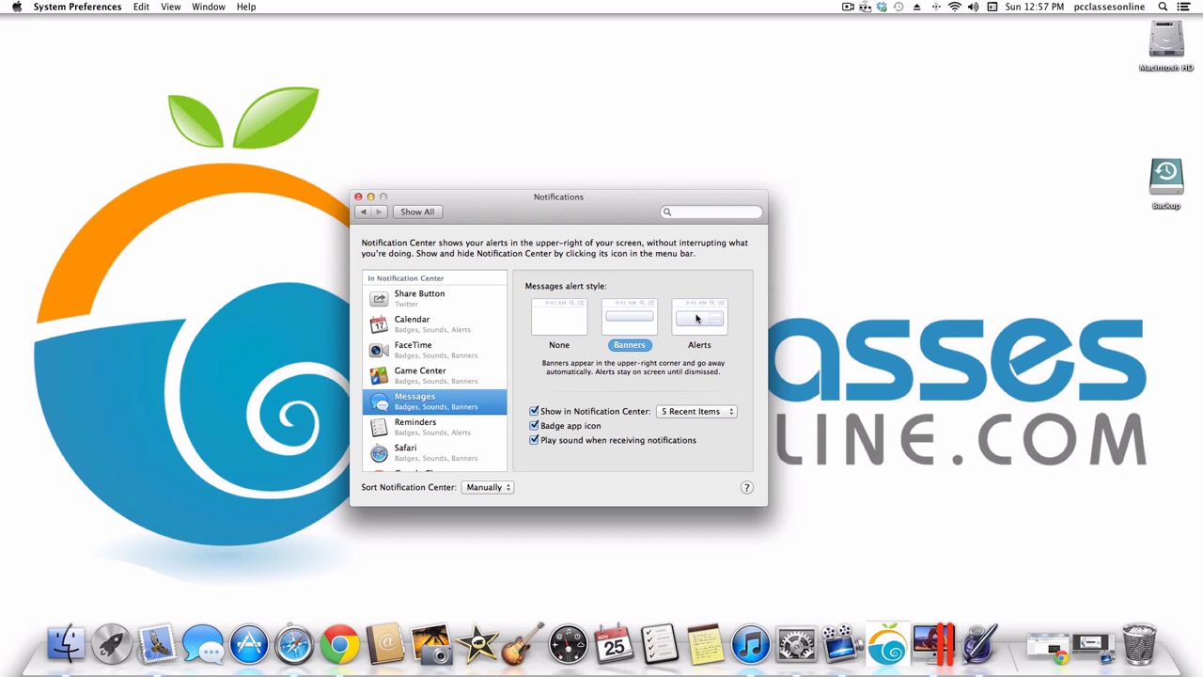
{"action": "left_click", "coordinate": [430, 386]}
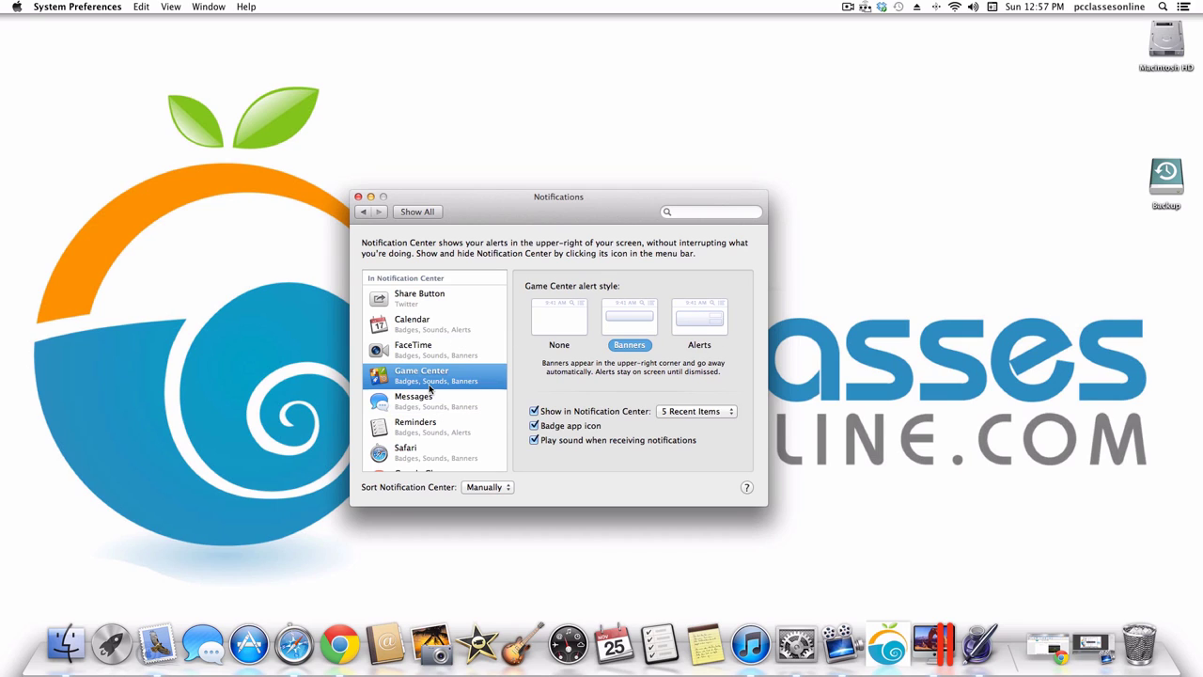
{"action": "left_click", "coordinate": [545, 317]}
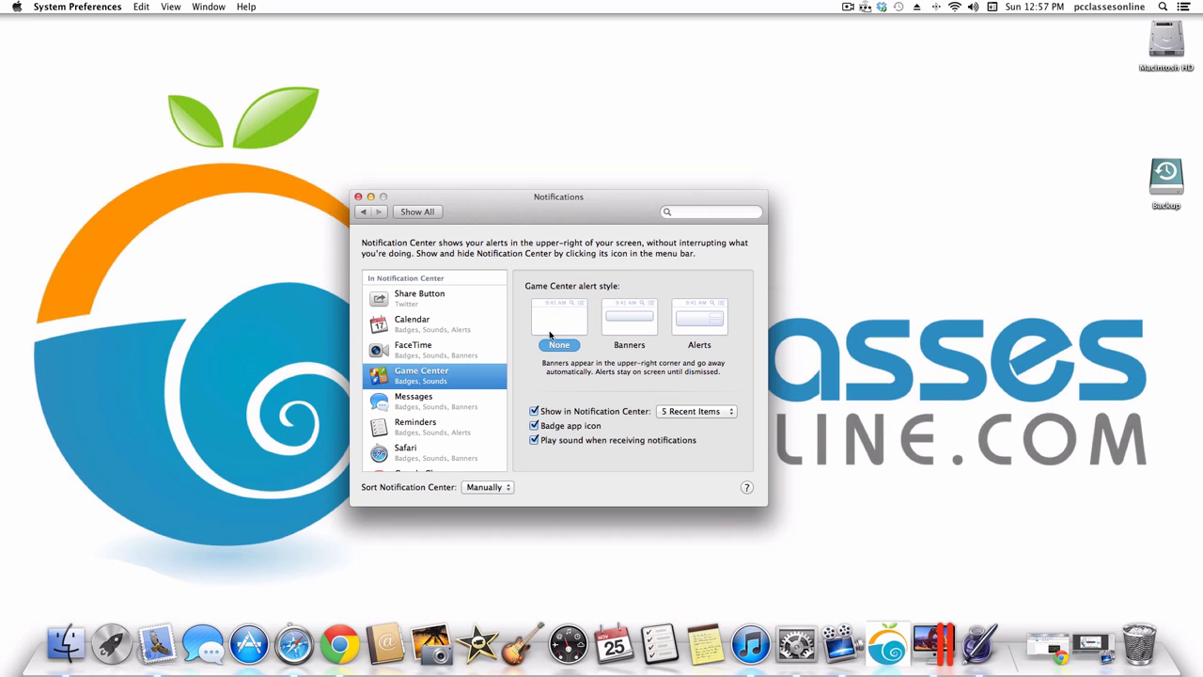
{"action": "left_click", "coordinate": [568, 411]}
Open the CDs & DVDs preferences and review the available actions for blank CDs, blank DVDs, picture CDs and video DVDs.
{"action": "left_click", "coordinate": [427, 212]}
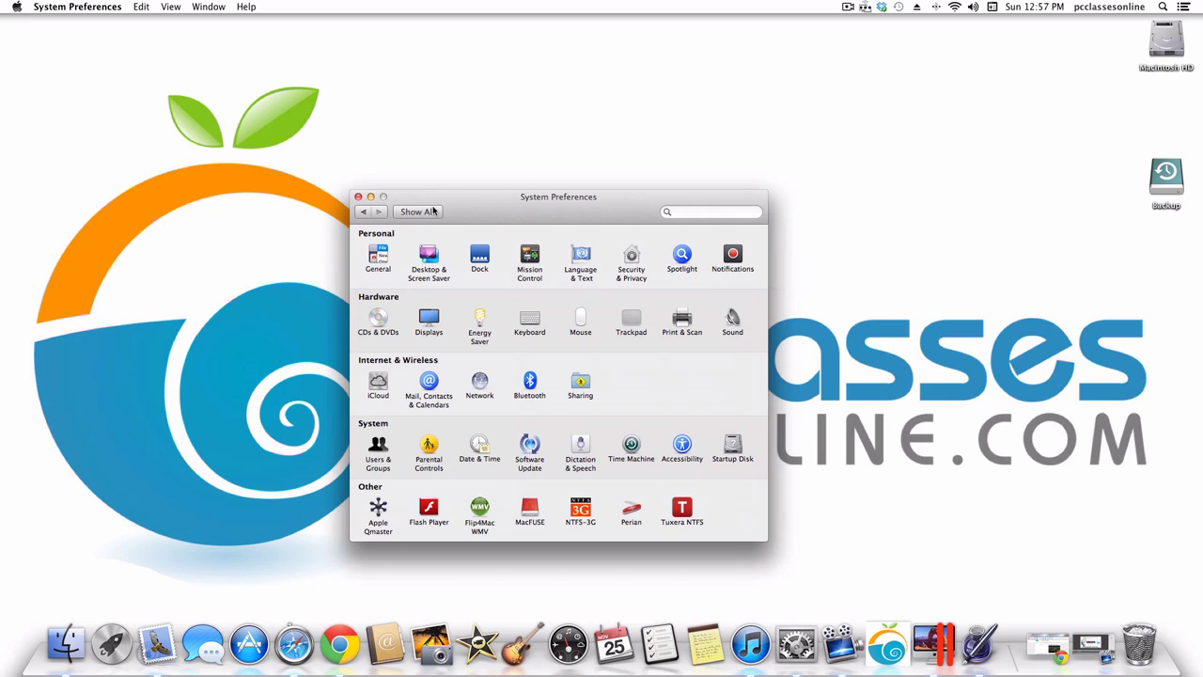
{"action": "left_click", "coordinate": [378, 320]}
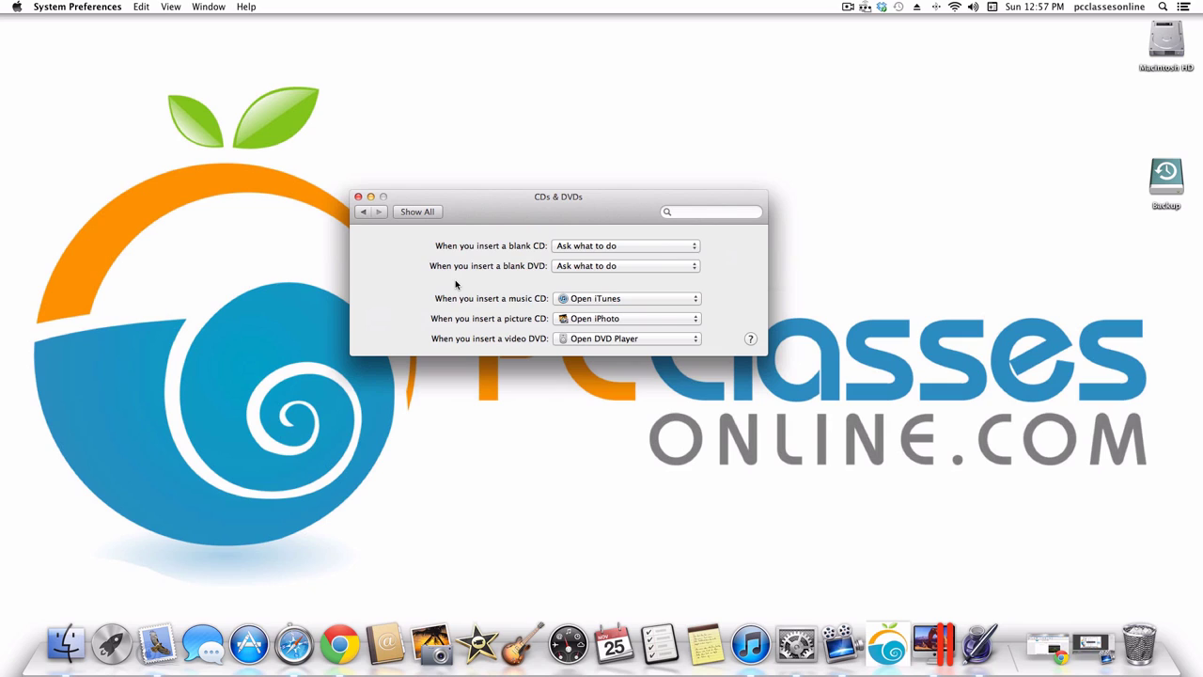
{"action": "left_click", "coordinate": [645, 248]}
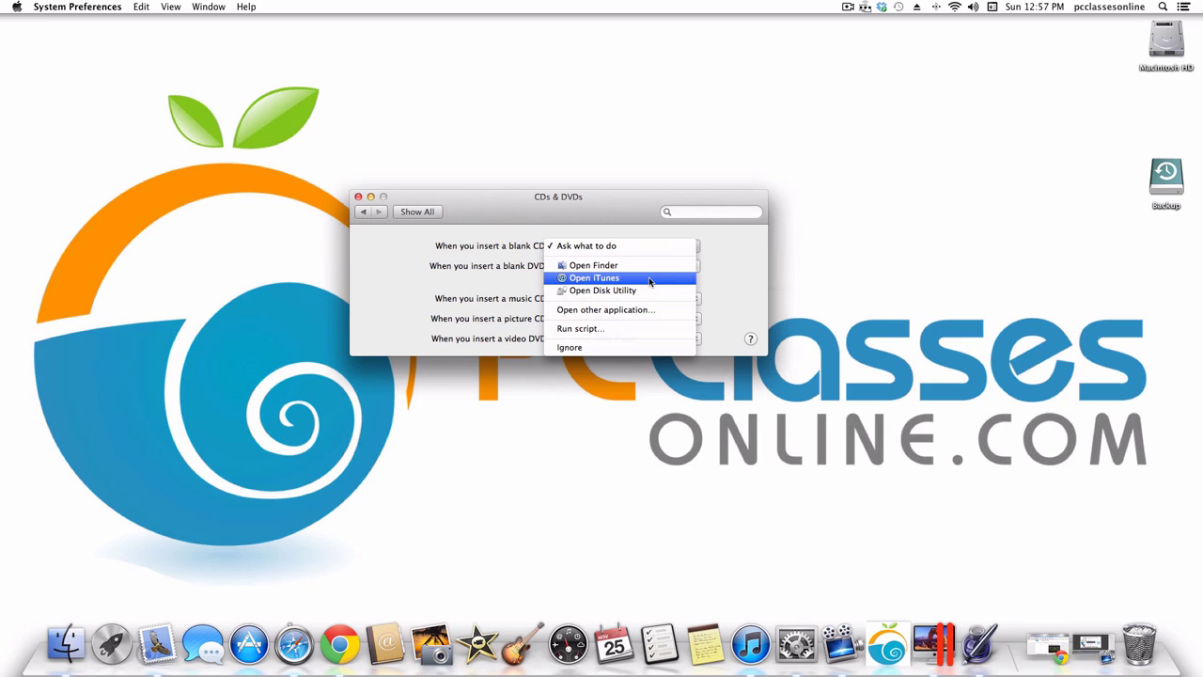
{"action": "left_click", "coordinate": [750, 256]}
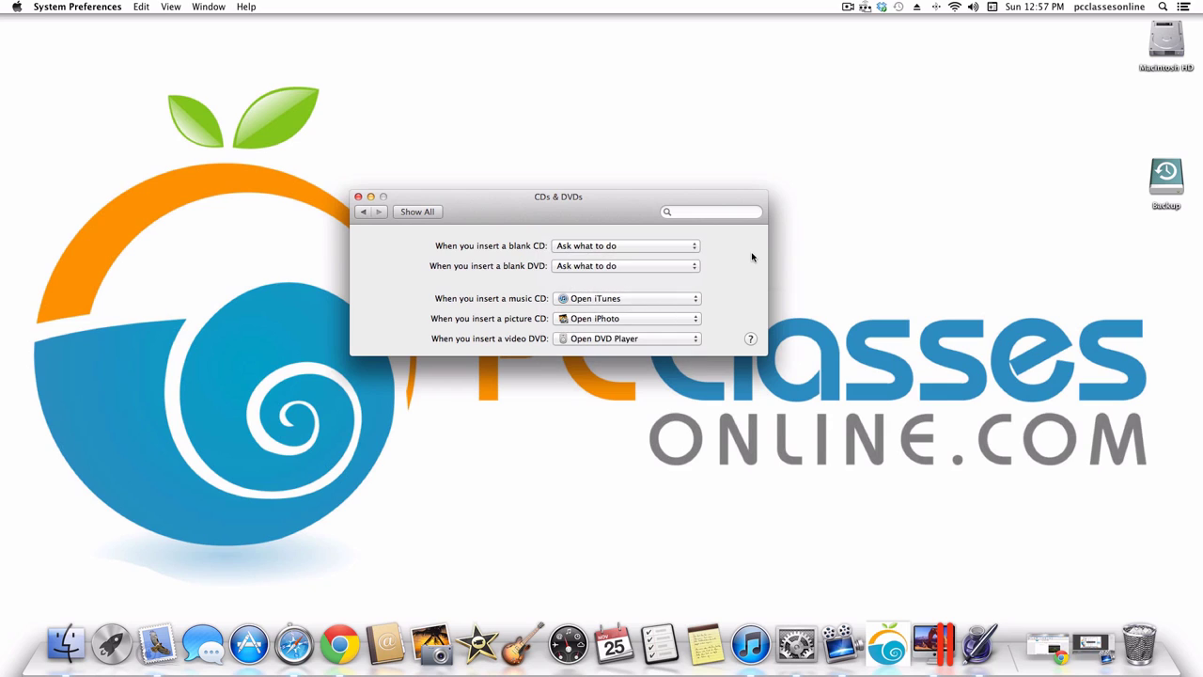
{"action": "left_click", "coordinate": [650, 272]}
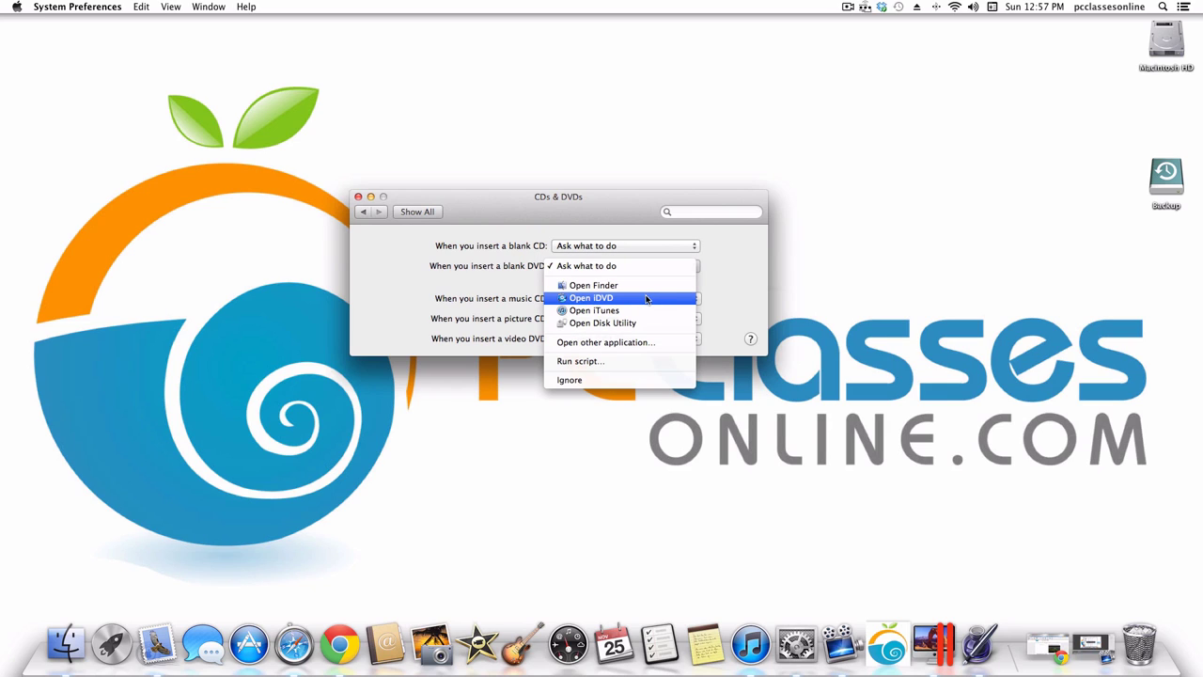
{"action": "left_click", "coordinate": [722, 282]}
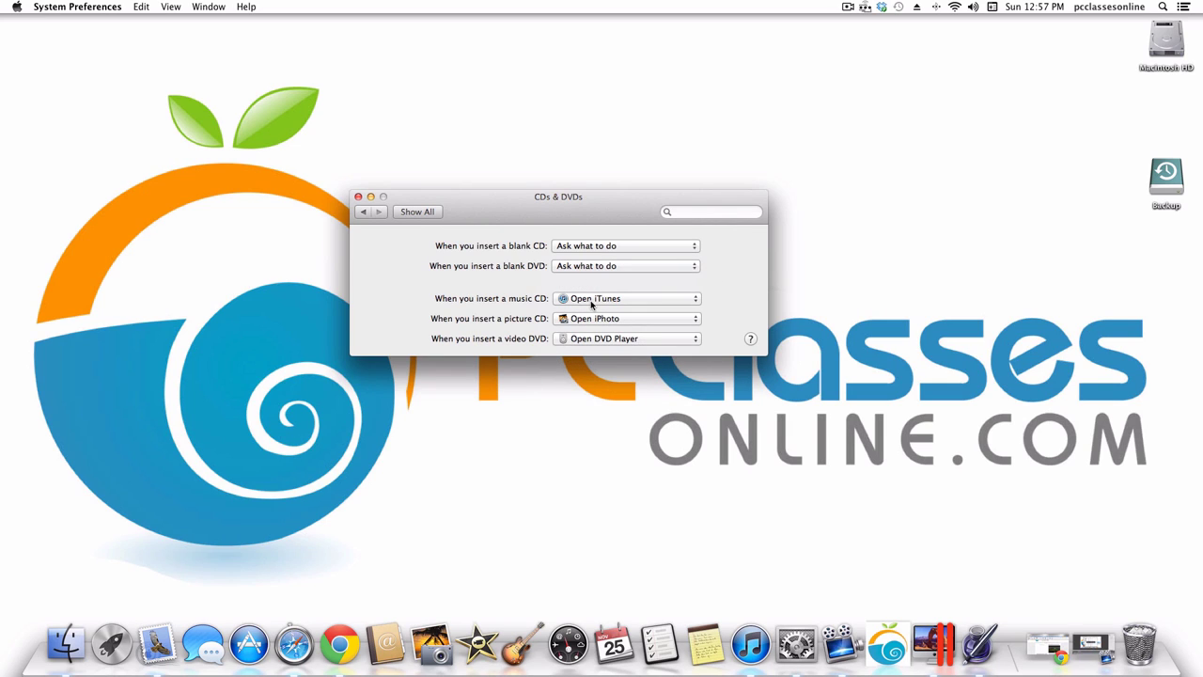
{"action": "left_click", "coordinate": [630, 319]}
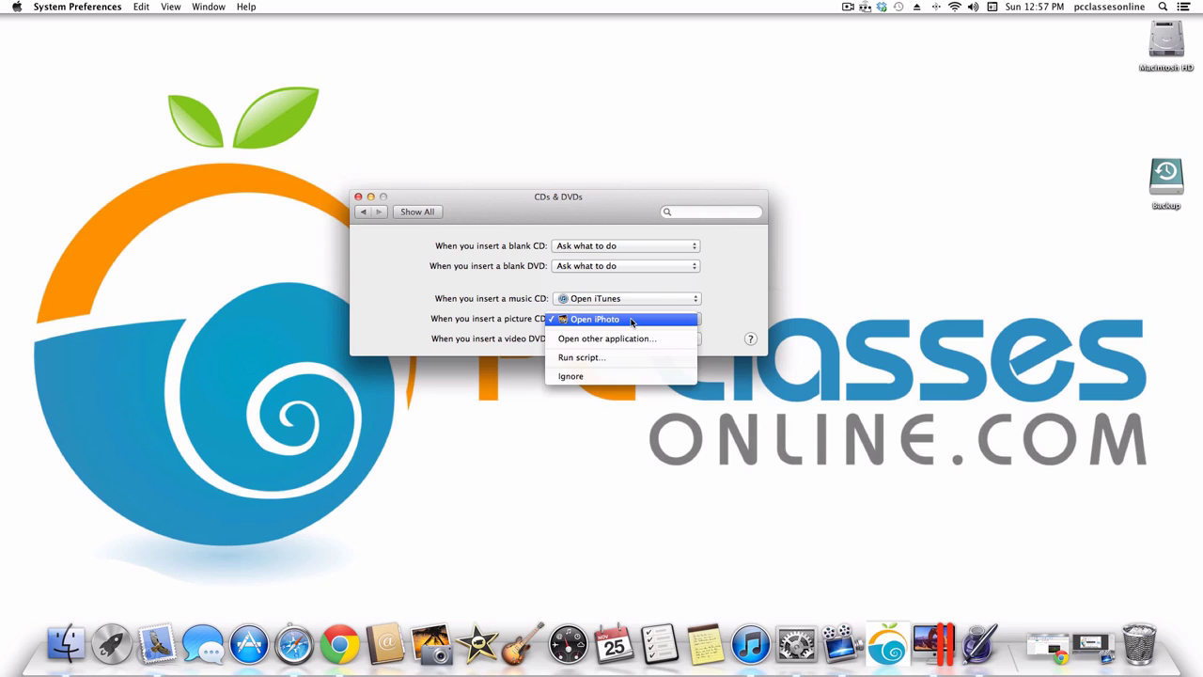
{"action": "left_click", "coordinate": [630, 320]}
{"action": "left_click", "coordinate": [630, 320]}
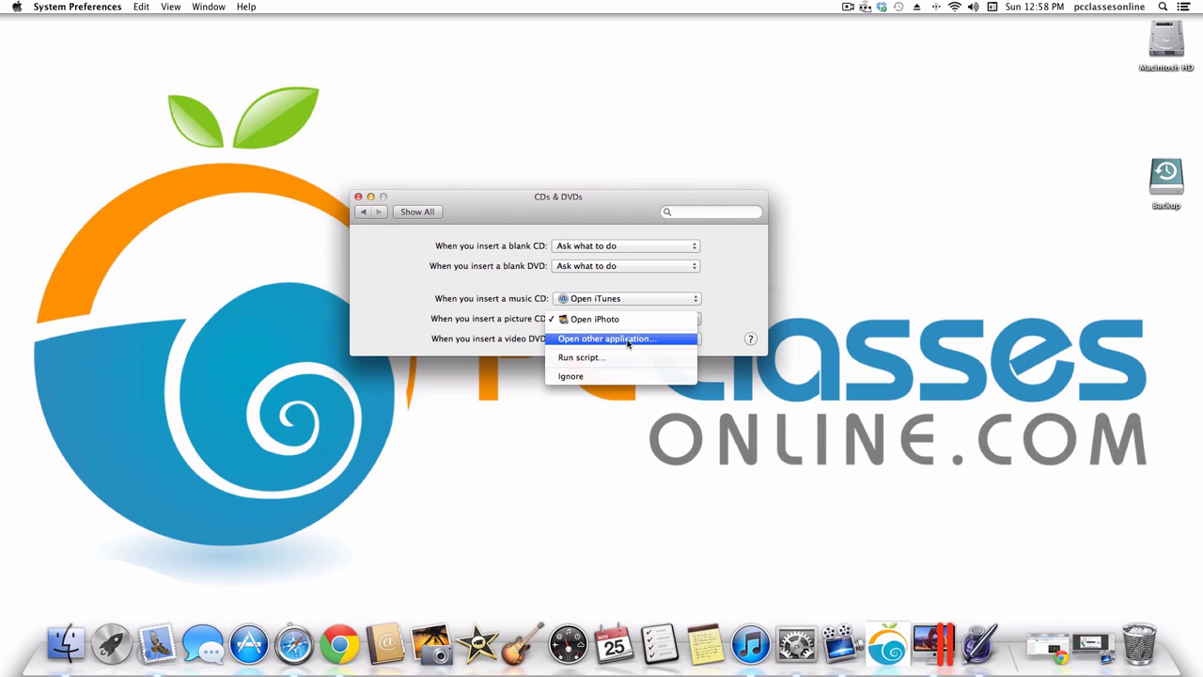
{"action": "left_click", "coordinate": [721, 289]}
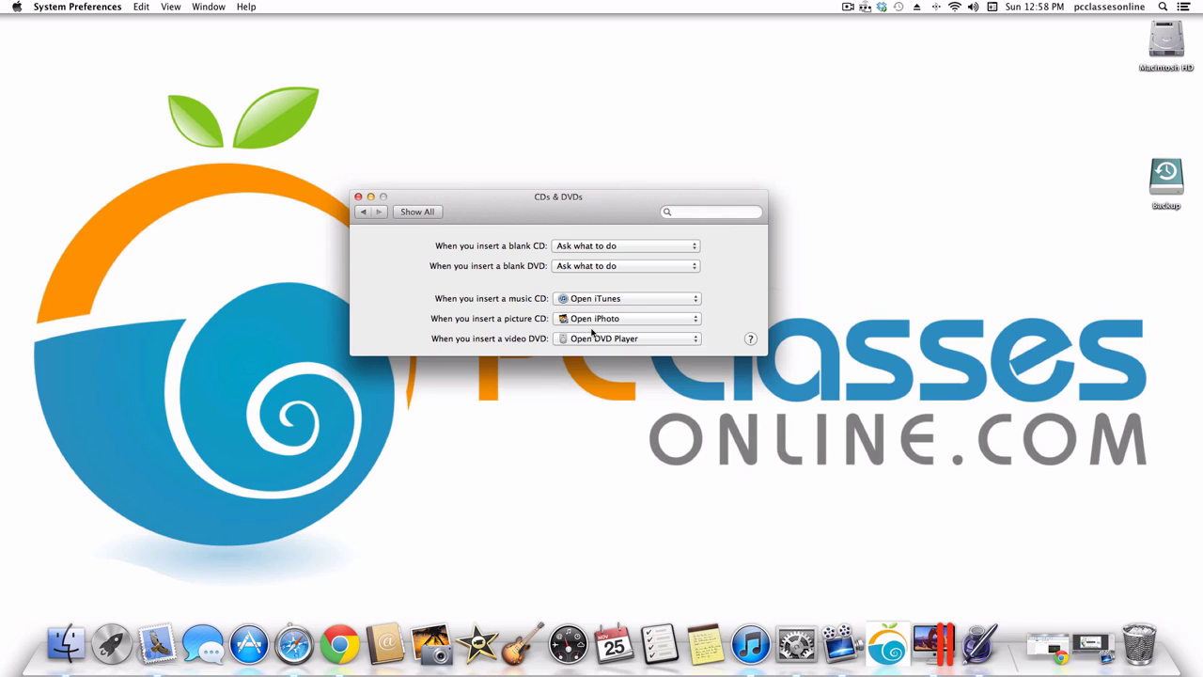
{"action": "left_click", "coordinate": [675, 338]}
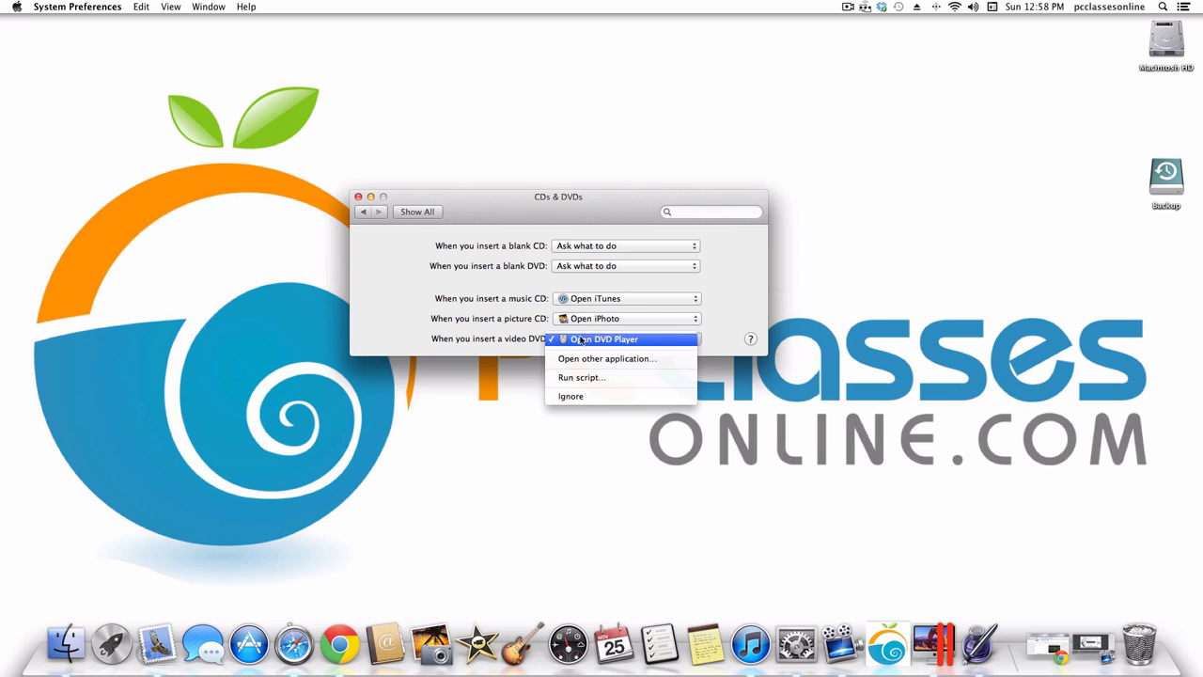
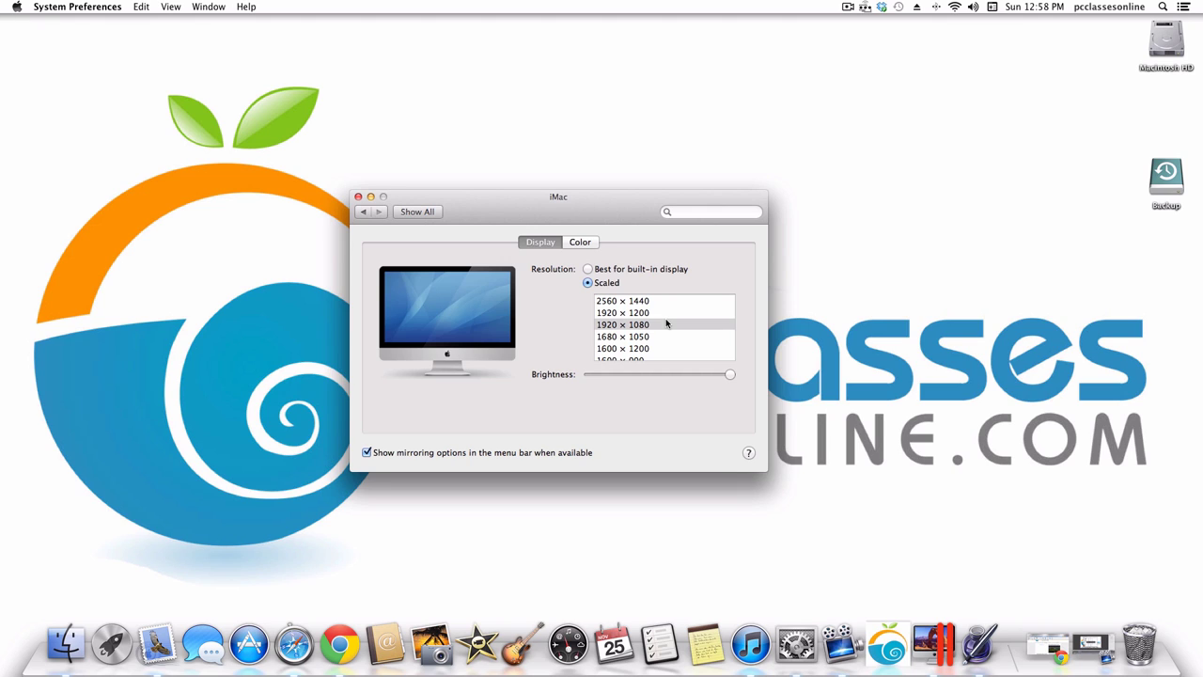
Look through the display's scaled resolutions and color profiles, leaving the brightness at maximum and the iMac profile selected.
{"action": "scroll", "coordinate": [666, 323], "scroll_direction": "down", "scroll_amount": 2}
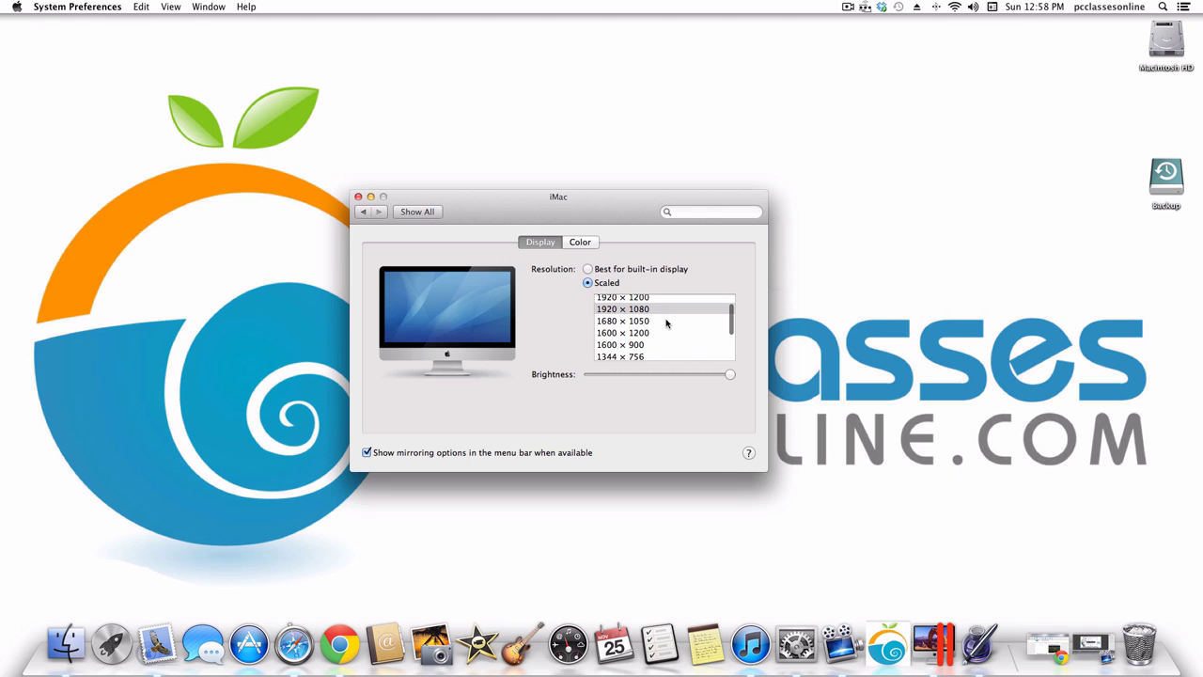
{"action": "scroll", "coordinate": [666, 324], "scroll_direction": "down", "scroll_amount": 3}
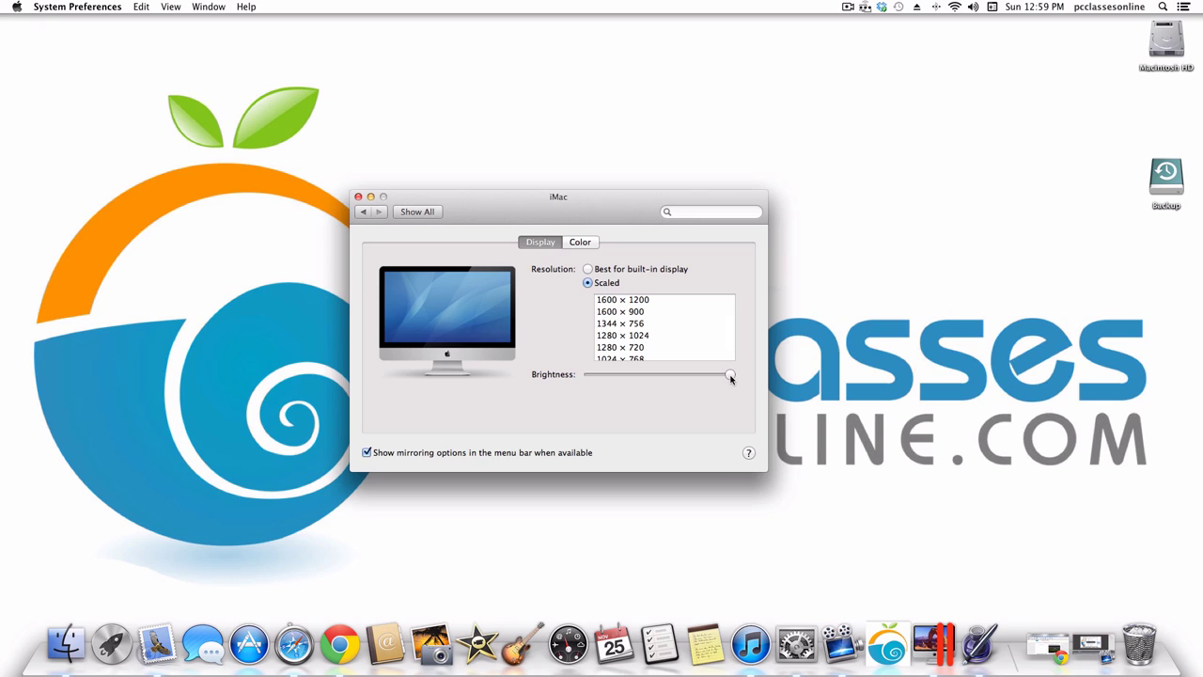
{"action": "mouse_move", "coordinate": [732, 379]}
{"action": "left_mouse_down"}
{"action": "mouse_move", "coordinate": [715, 376]}
{"action": "mouse_move", "coordinate": [741, 374]}
{"action": "left_mouse_up"}
{"action": "left_click", "coordinate": [582, 245]}
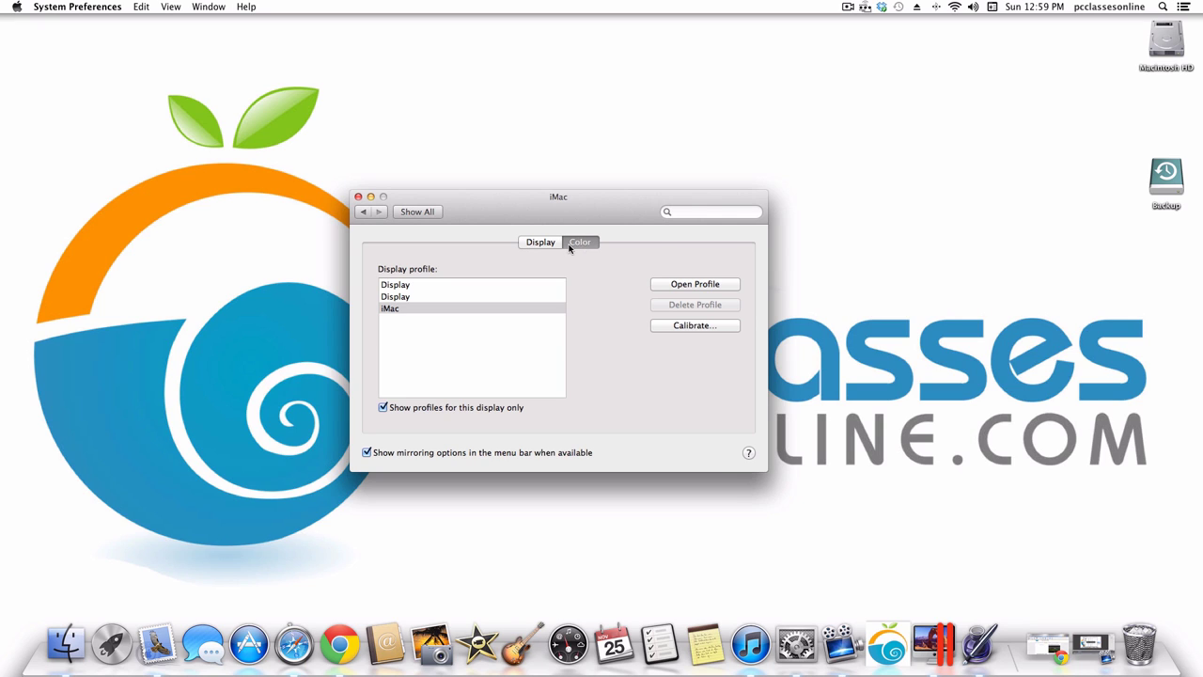
{"action": "left_click", "coordinate": [412, 308]}
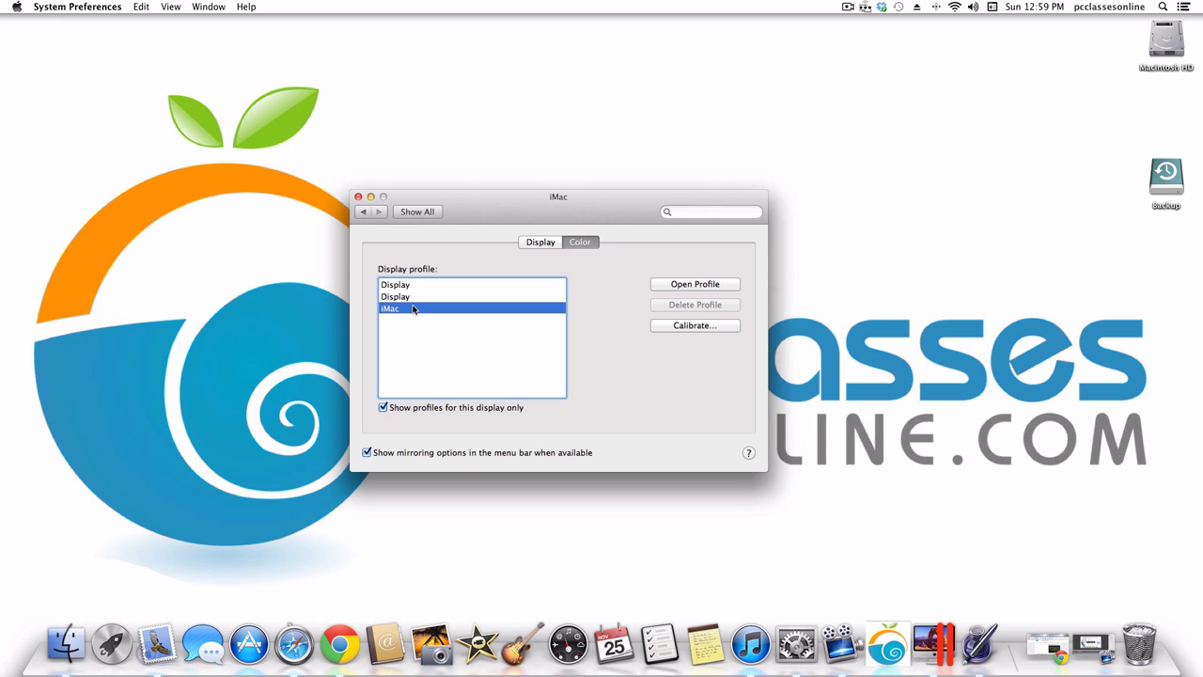
In Energy Saver, turn on hard disk sleep, turn off the power button's sleep function, and review the start-up and sleep schedule without changing it.
{"action": "left_click", "coordinate": [416, 212]}
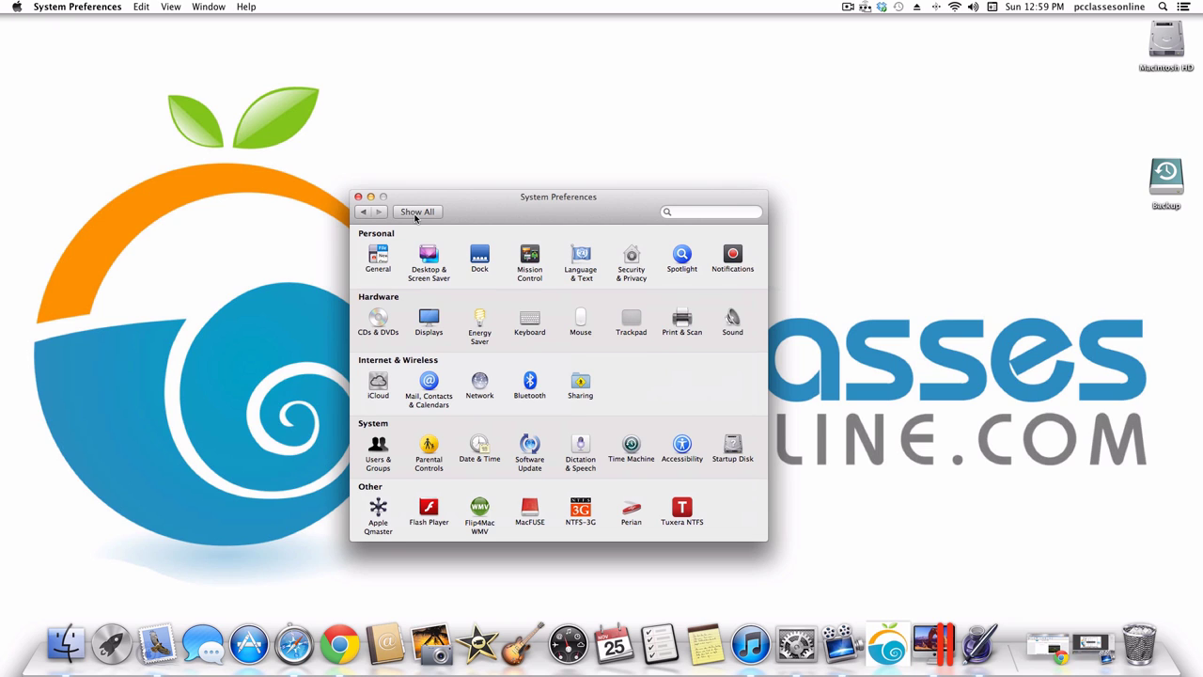
{"action": "left_click", "coordinate": [481, 320]}
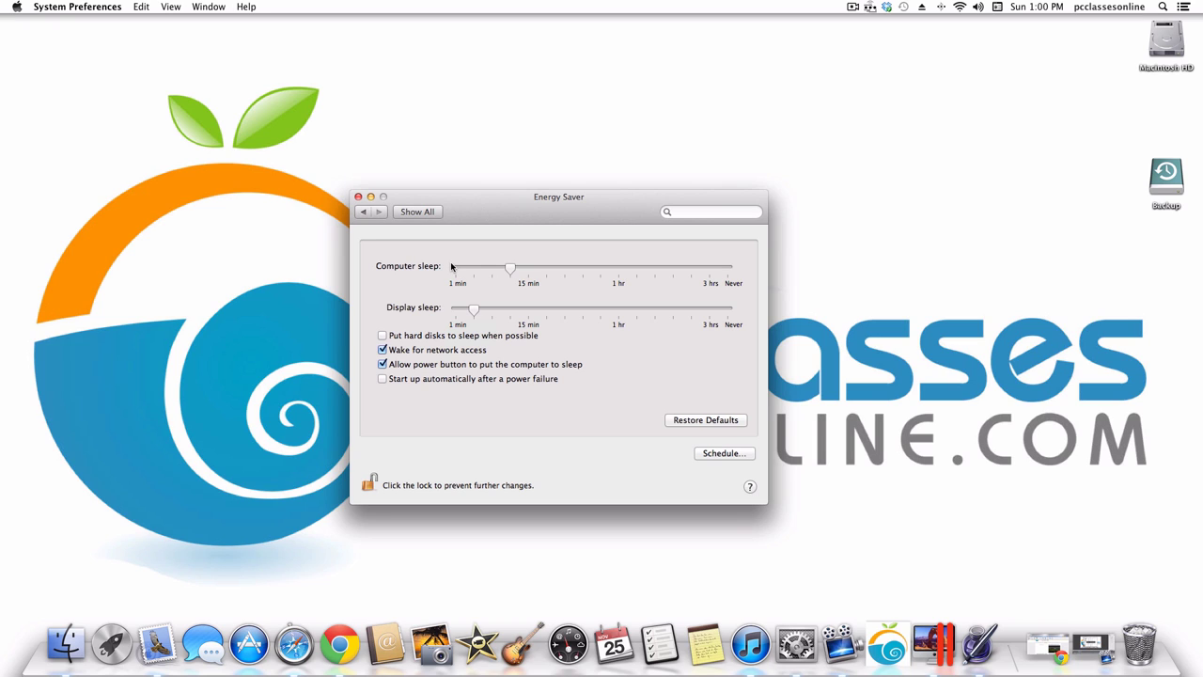
{"action": "mouse_move", "coordinate": [450, 267]}
{"action": "left_click", "coordinate": [383, 335]}
{"action": "left_click", "coordinate": [438, 371]}
{"action": "left_click", "coordinate": [716, 455]}
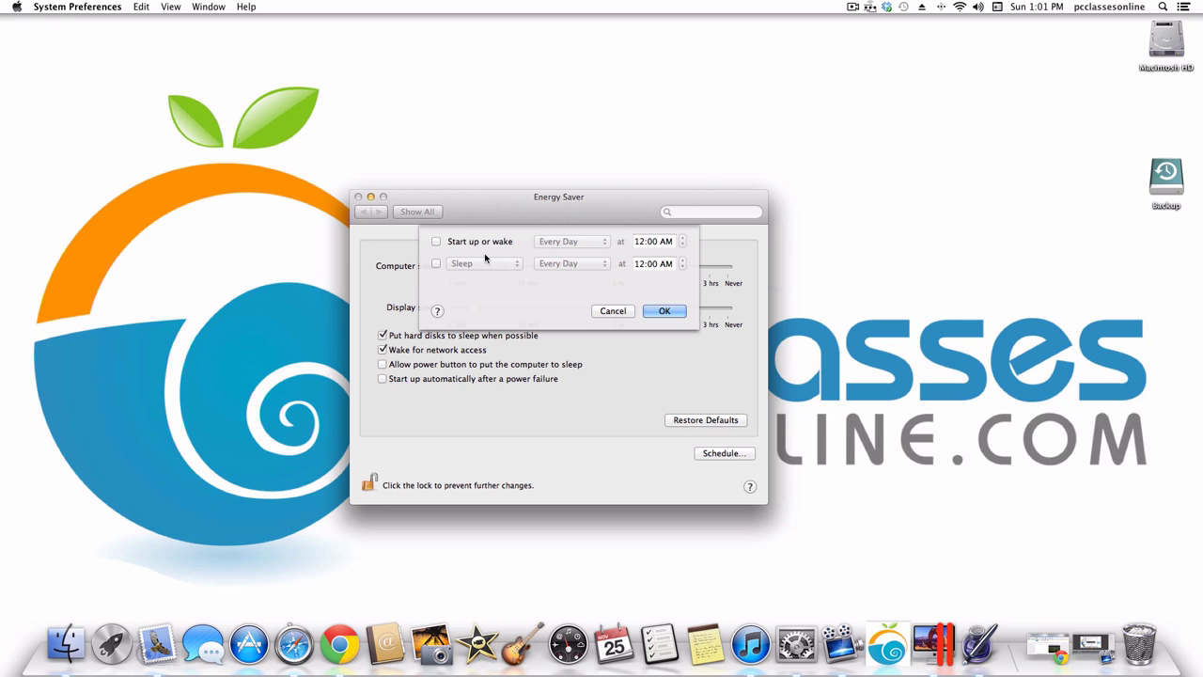
{"action": "left_click", "coordinate": [623, 319]}
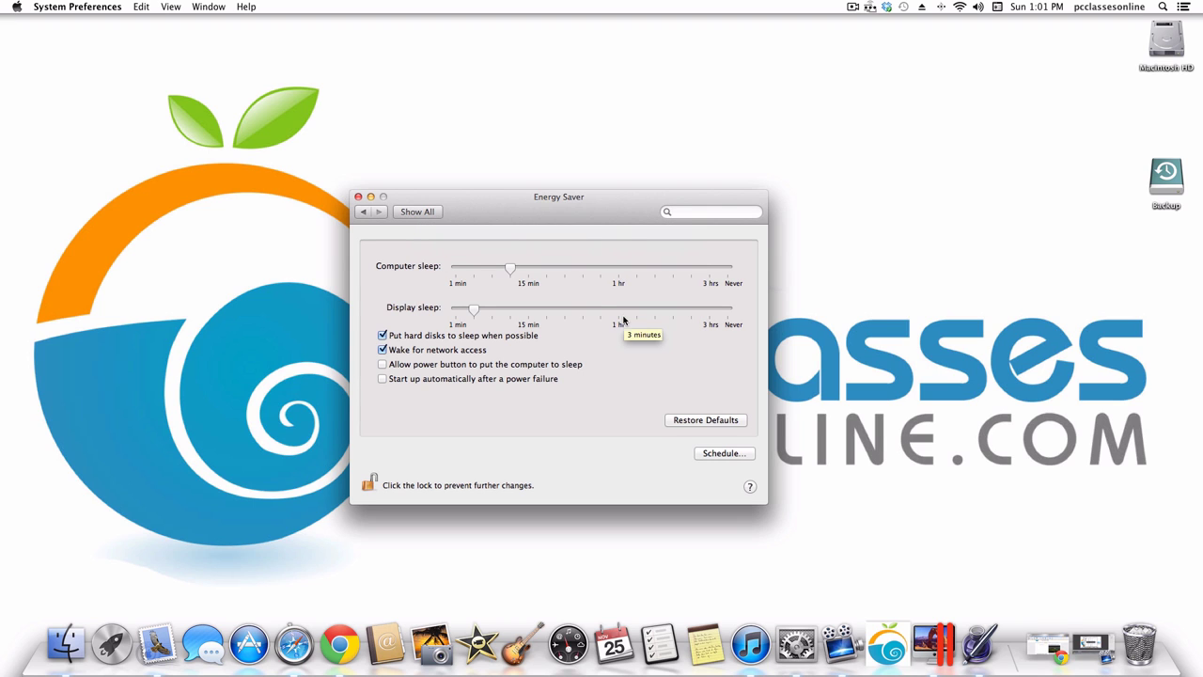
Open the Keyboard preferences and review the Mission Control and Keyboard & Text Input shortcuts.
{"action": "left_click", "coordinate": [401, 215]}
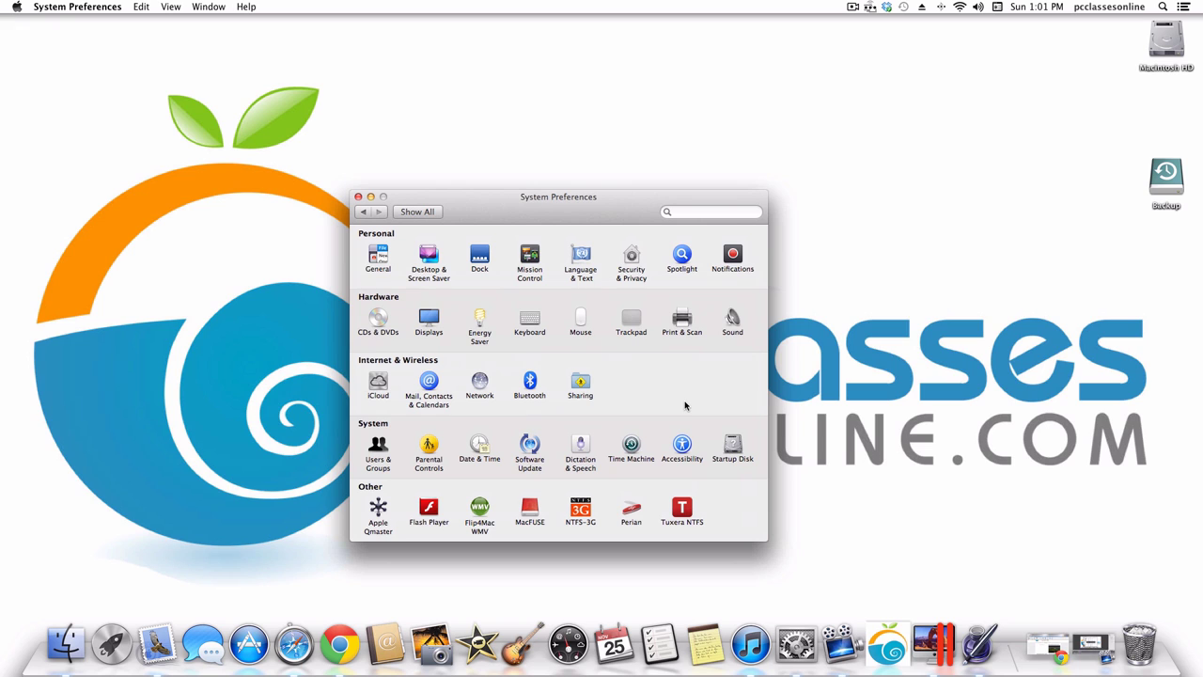
{"action": "left_click", "coordinate": [524, 325]}
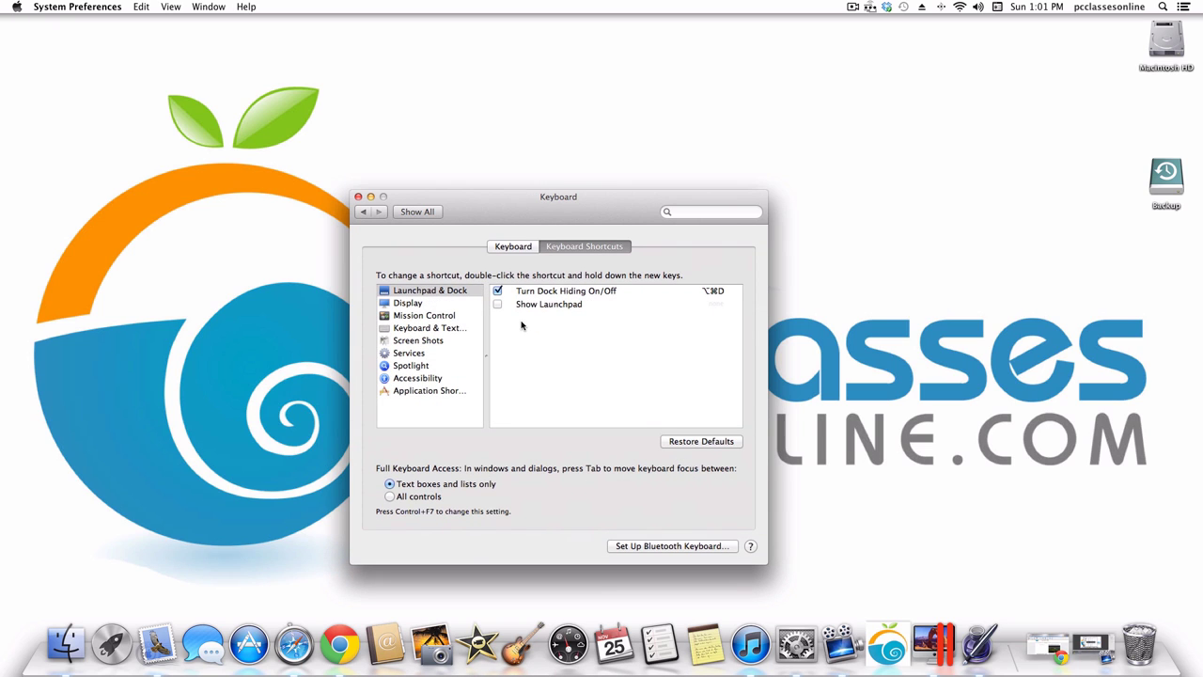
{"action": "left_click", "coordinate": [429, 316]}
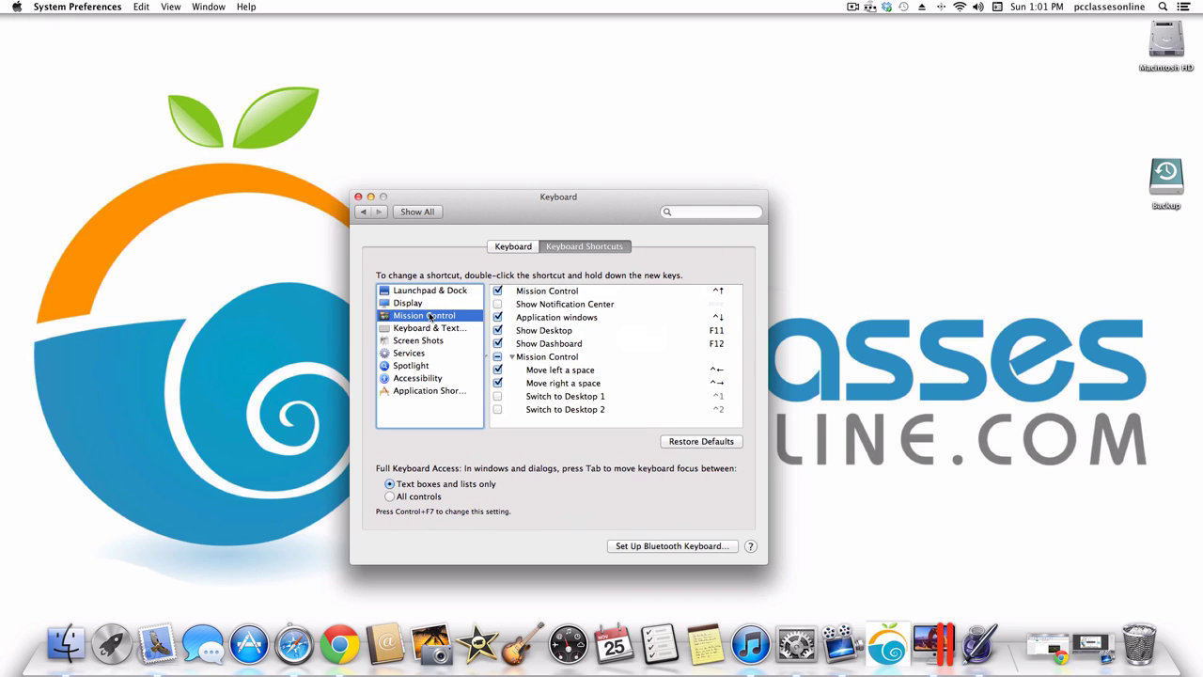
{"action": "left_click", "coordinate": [407, 329]}
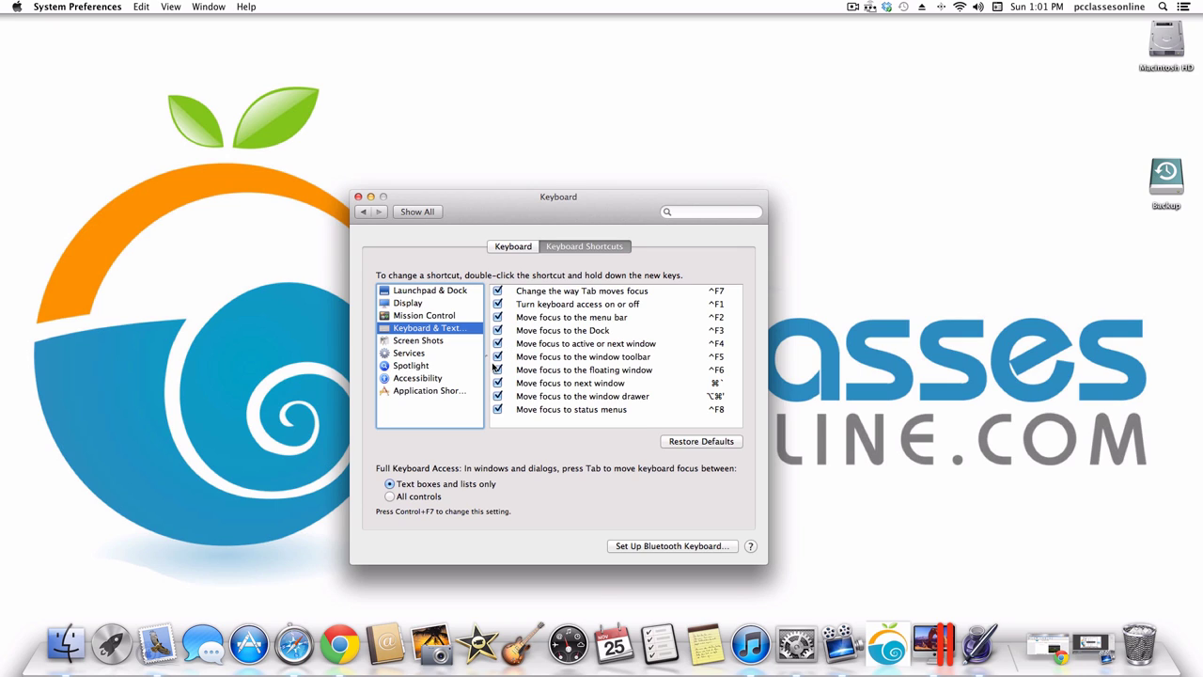
Set the keyboard's key repeat rate to Fast and try it by entering h characters in the note in Notes.
{"action": "left_click", "coordinate": [506, 250]}
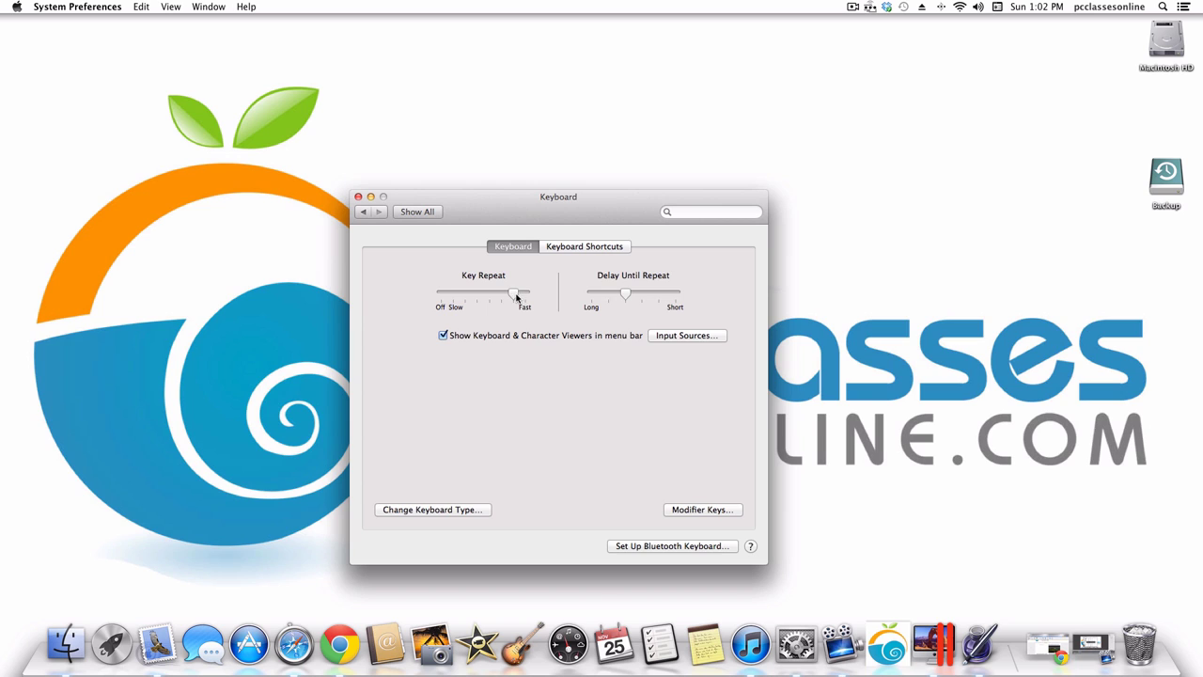
{"action": "left_click_drag", "start_coordinate": [515, 297], "coordinate": [526, 295]}
{"action": "left_click", "coordinate": [705, 642]}
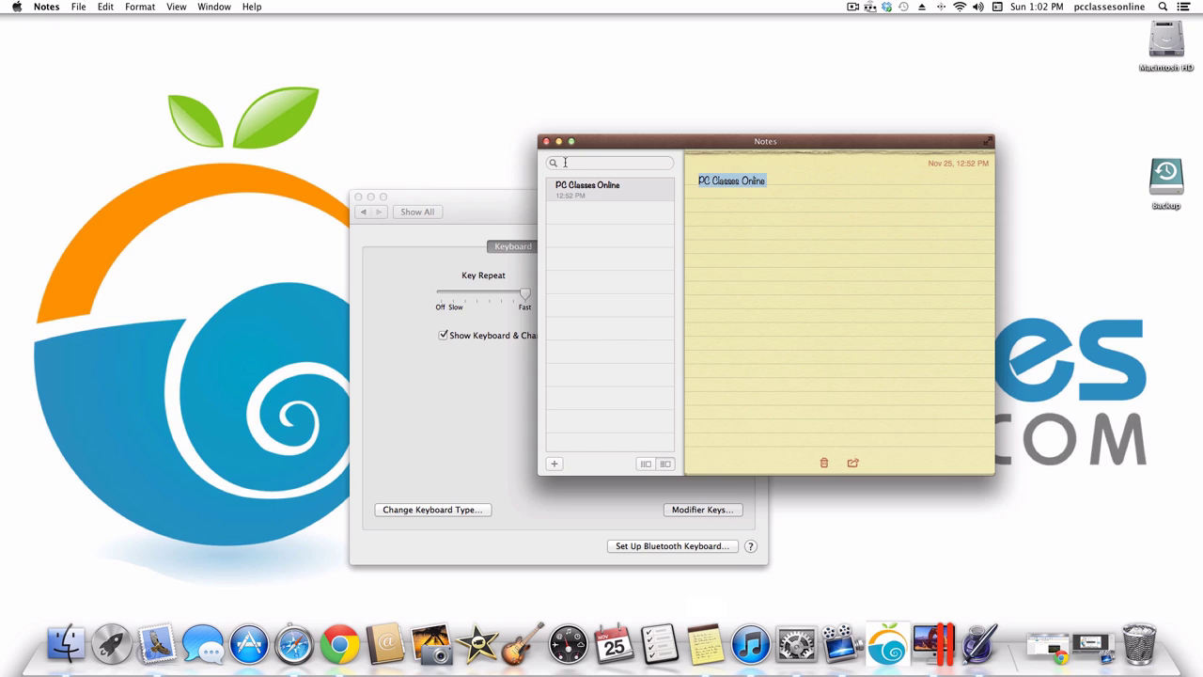
{"action": "type", "text": "h"}
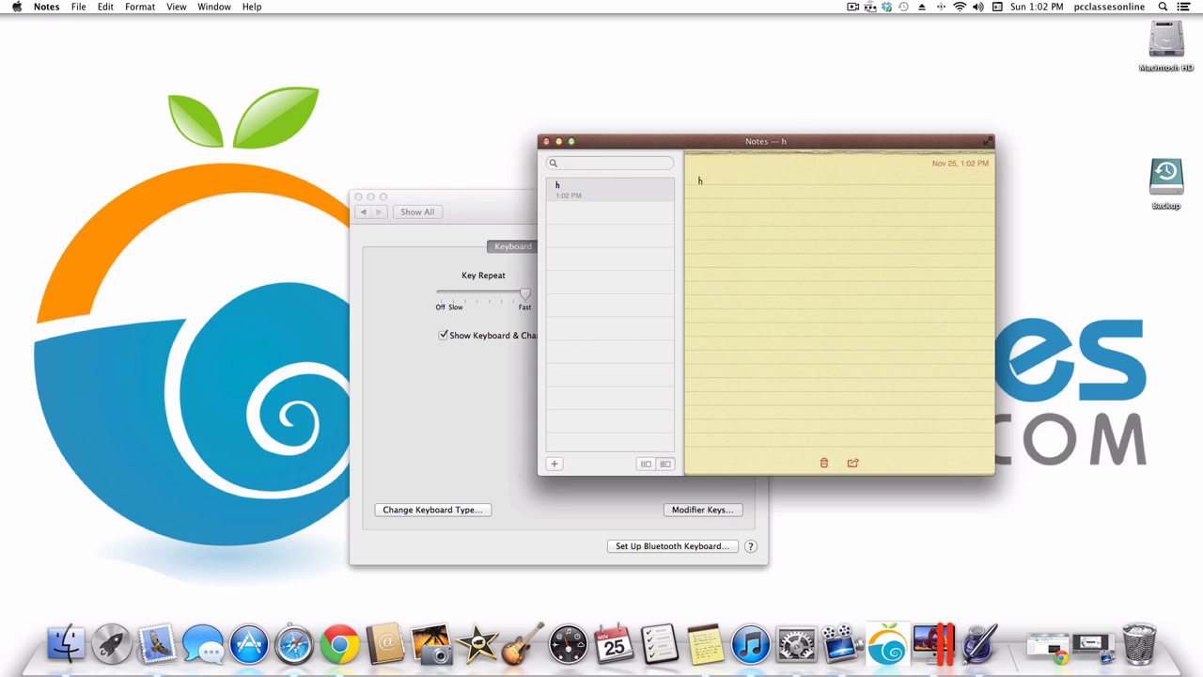
{"action": "type", "text": "h"}
Set the key repeat rate to Slow and test it with more h characters in the note.
{"action": "left_click", "coordinate": [524, 294]}
{"action": "left_click_drag", "start_coordinate": [525, 295], "coordinate": [460, 294]}
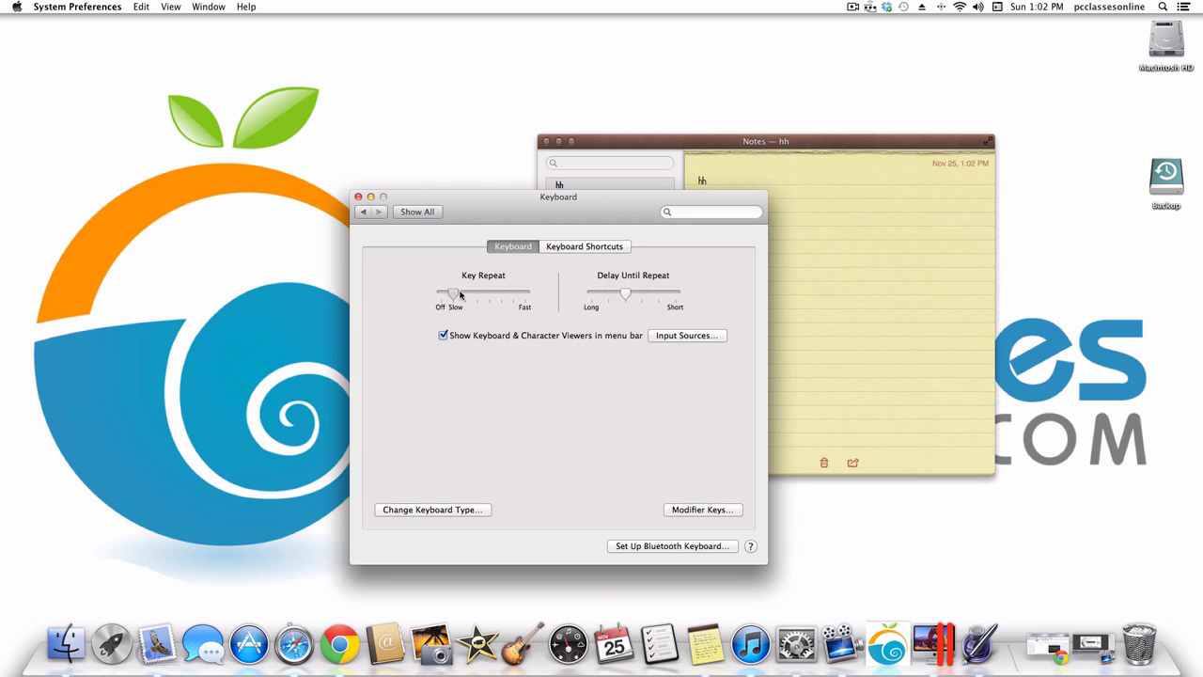
{"action": "left_click", "coordinate": [1006, 282]}
{"action": "left_click", "coordinate": [982, 282]}
{"action": "type", "text": "h"}
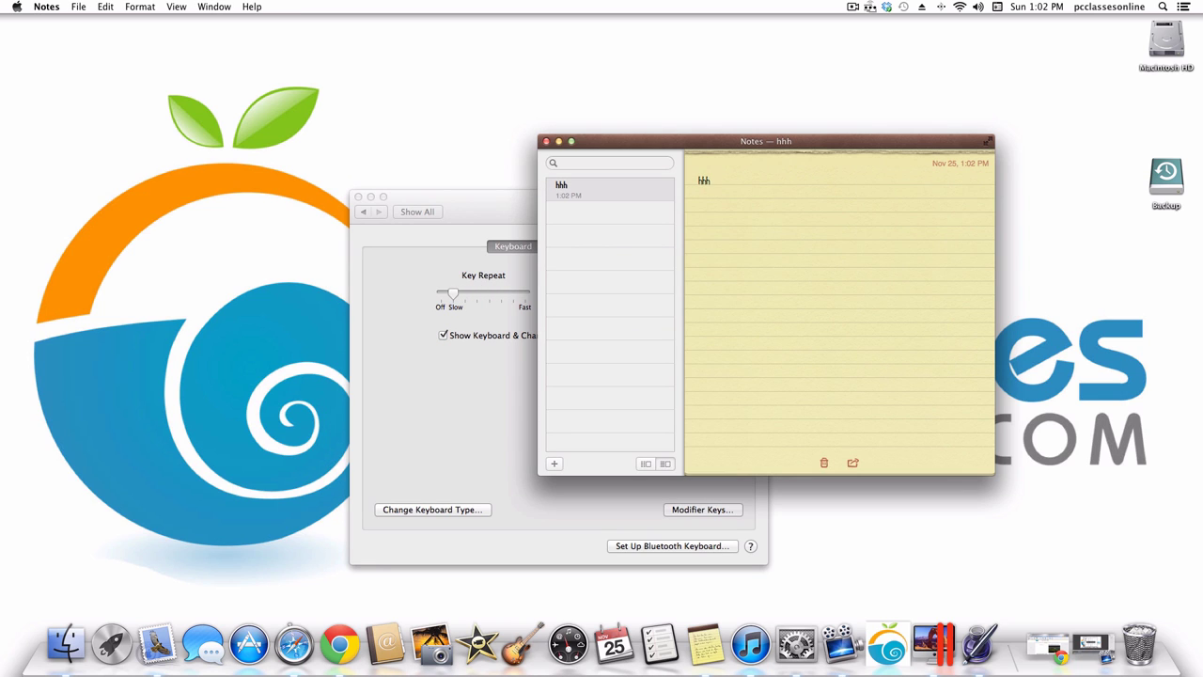
{"action": "type", "text": "h"}
Raise the key repeat rate, briefly view the keyboard shortcuts, and set the rate to just above the middle of its range.
{"action": "left_click", "coordinate": [509, 312]}
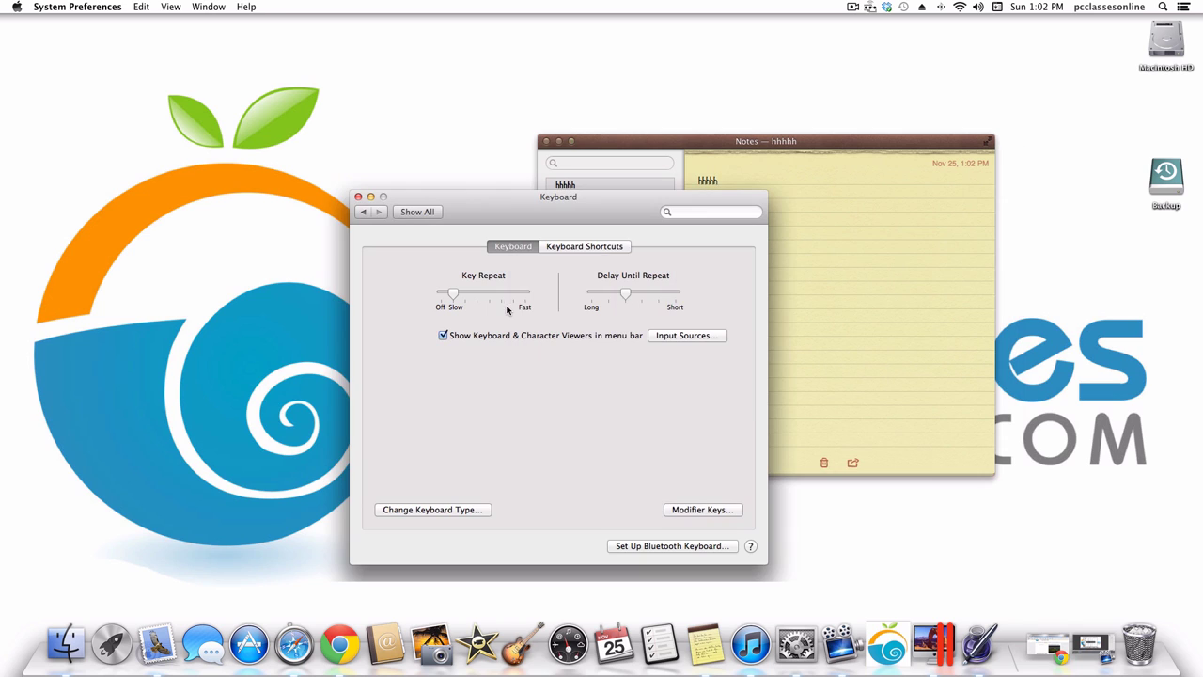
{"action": "left_click_drag", "start_coordinate": [460, 292], "coordinate": [513, 294]}
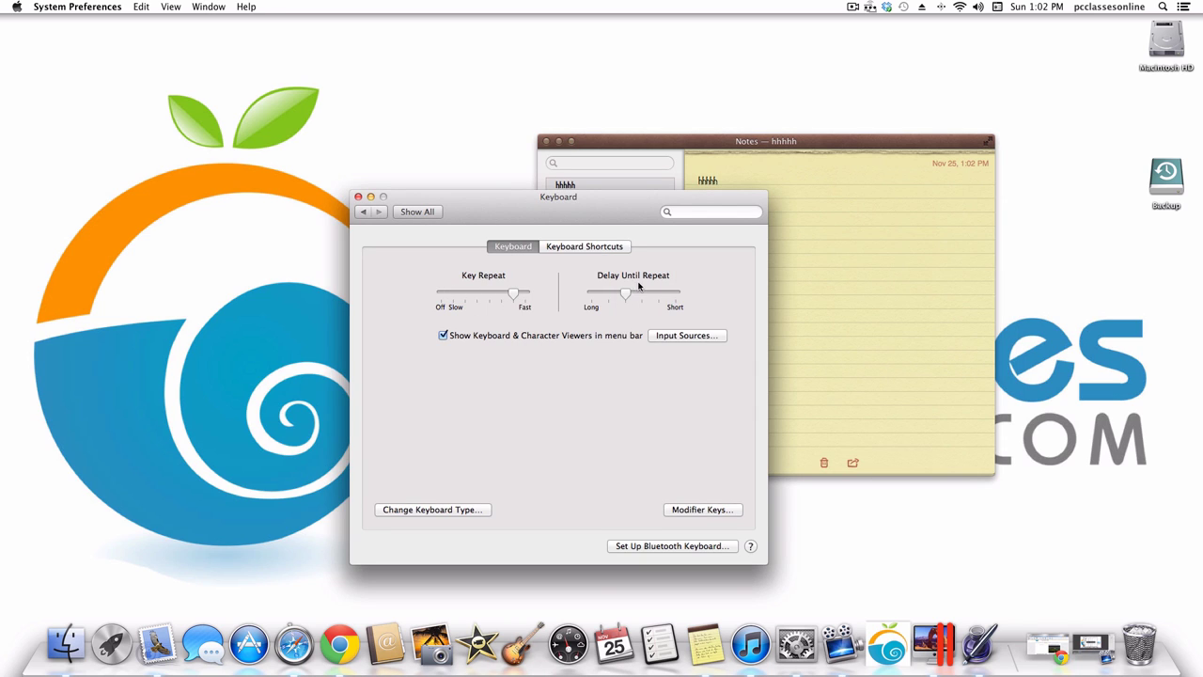
{"action": "left_click", "coordinate": [590, 252]}
{"action": "left_click", "coordinate": [516, 246]}
{"action": "left_click", "coordinate": [490, 295]}
Look at the keyboard type assistant and the modifier key assignments, leaving both without changes.
{"action": "left_click", "coordinate": [406, 511]}
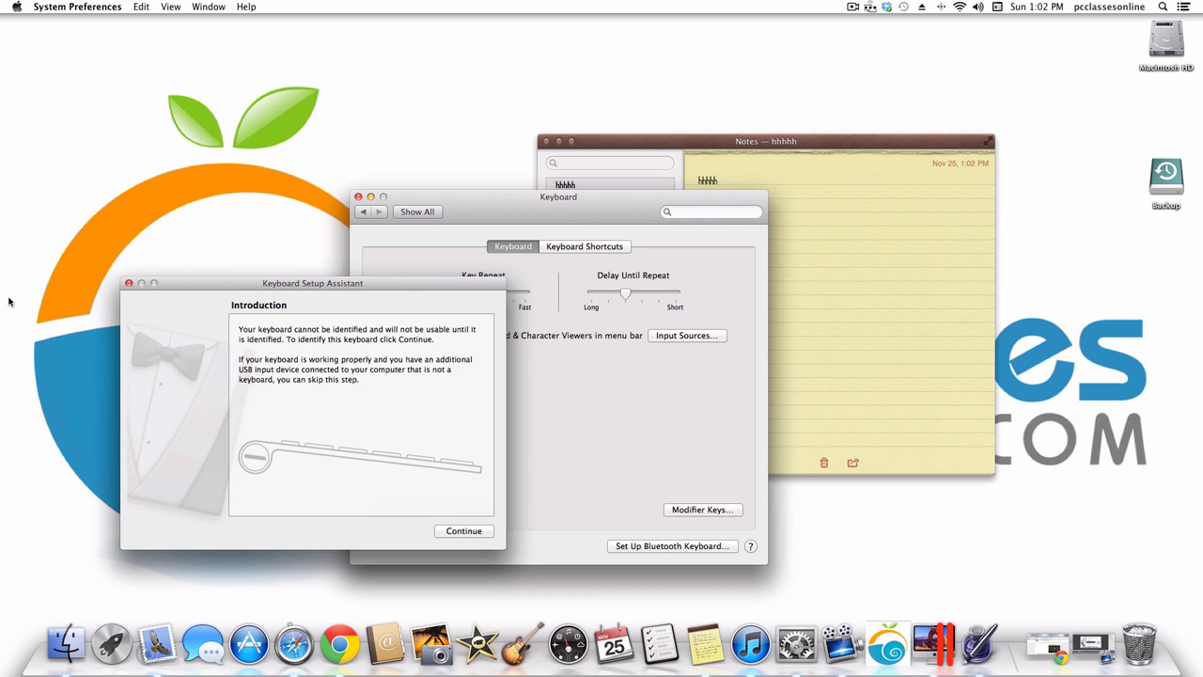
{"action": "left_click", "coordinate": [130, 283]}
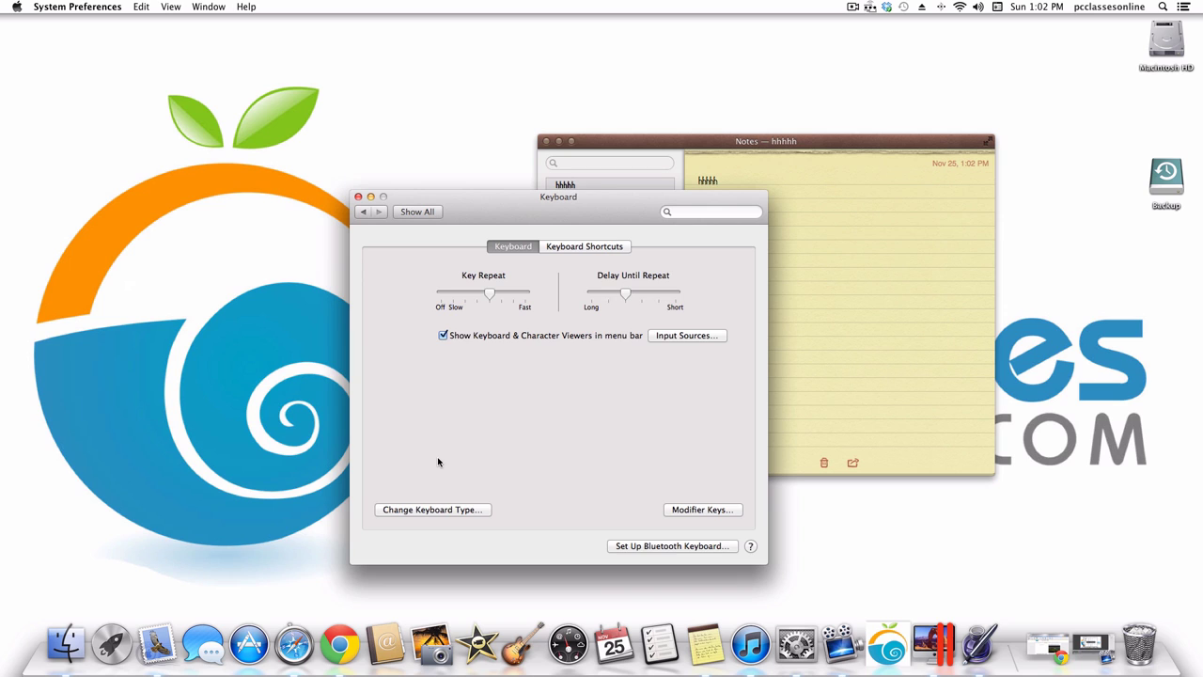
{"action": "left_click", "coordinate": [733, 516]}
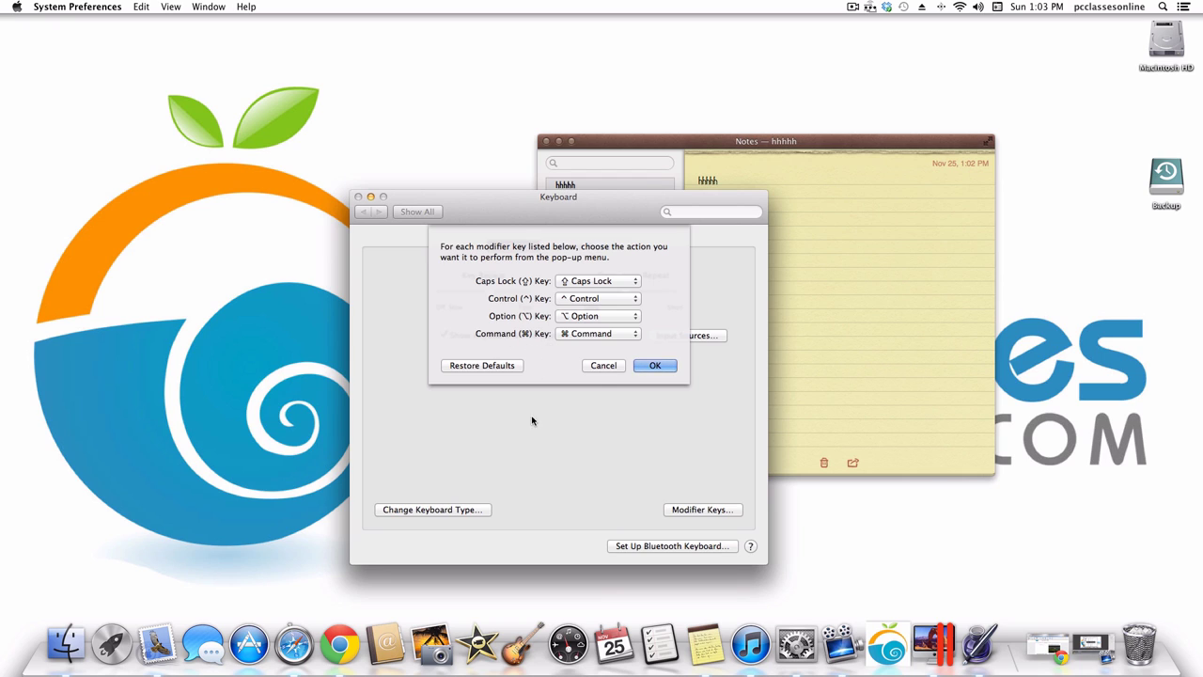
{"action": "left_click", "coordinate": [594, 366]}
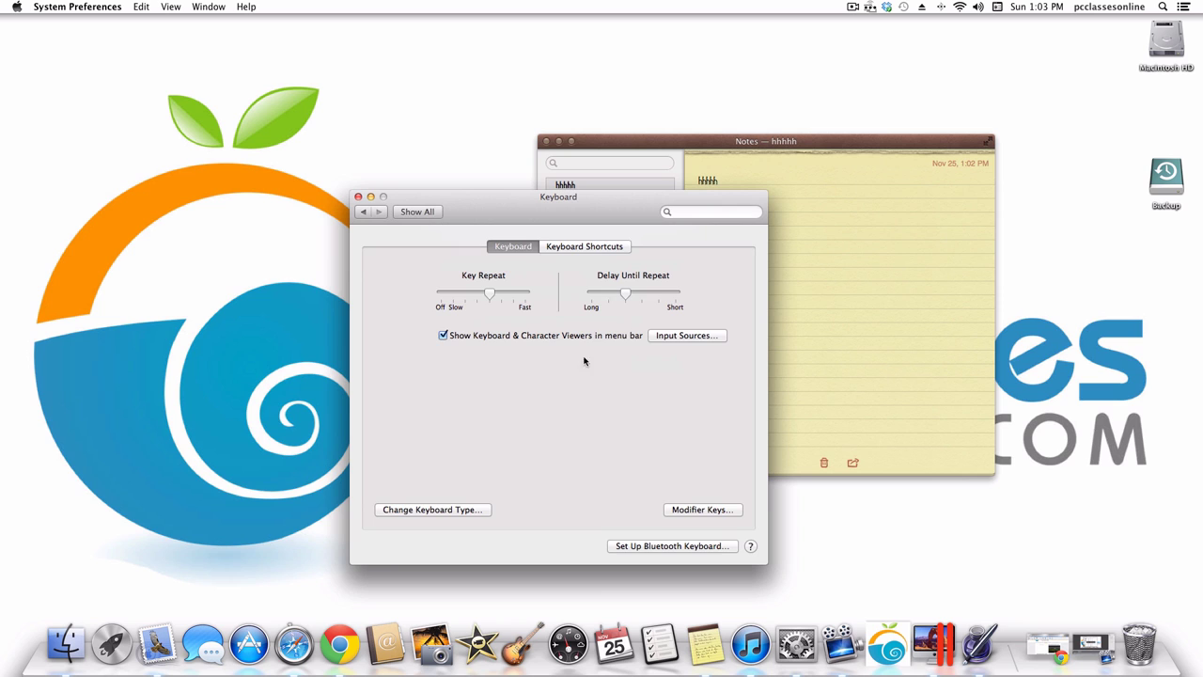
In the Mouse preferences, try a slow double-click speed and move it back to slightly above the middle.
{"action": "left_click", "coordinate": [411, 215]}
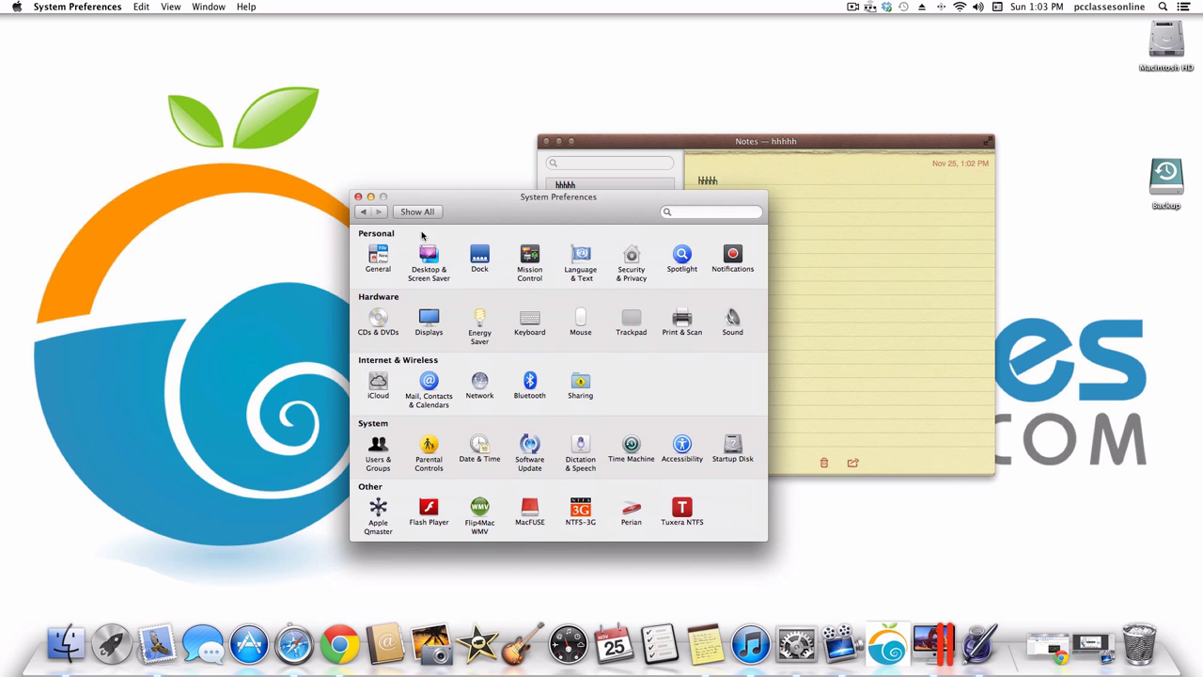
{"action": "left_click", "coordinate": [581, 320]}
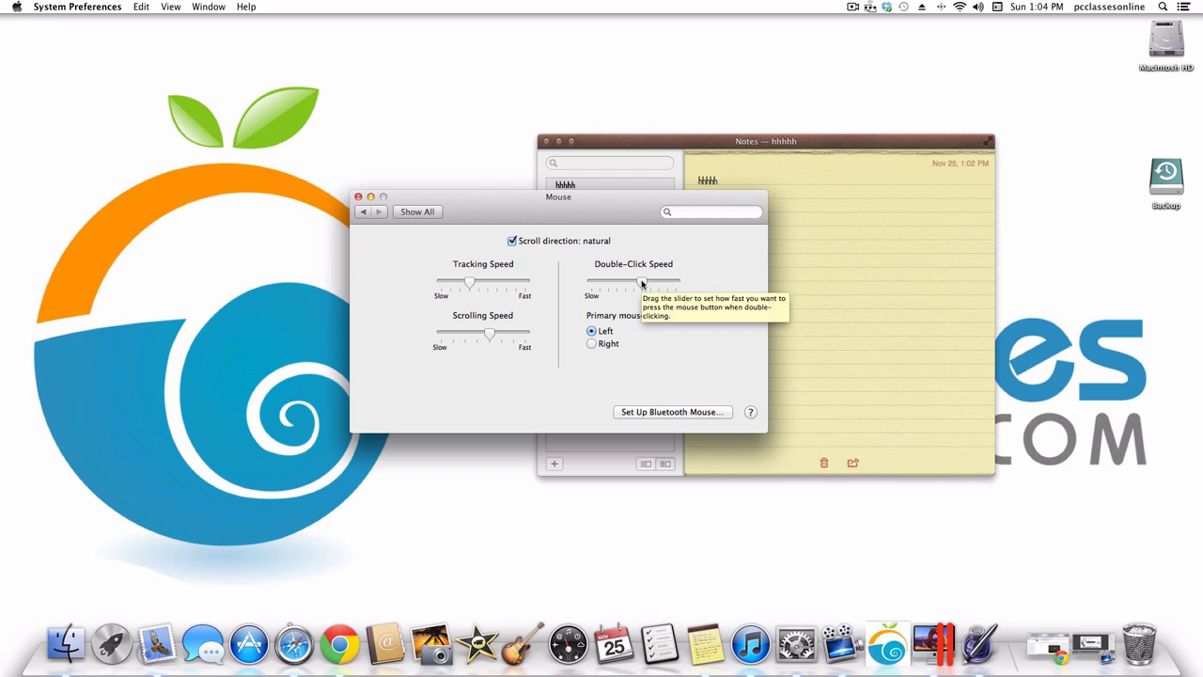
{"action": "left_click_drag", "start_coordinate": [642, 283], "coordinate": [611, 284]}
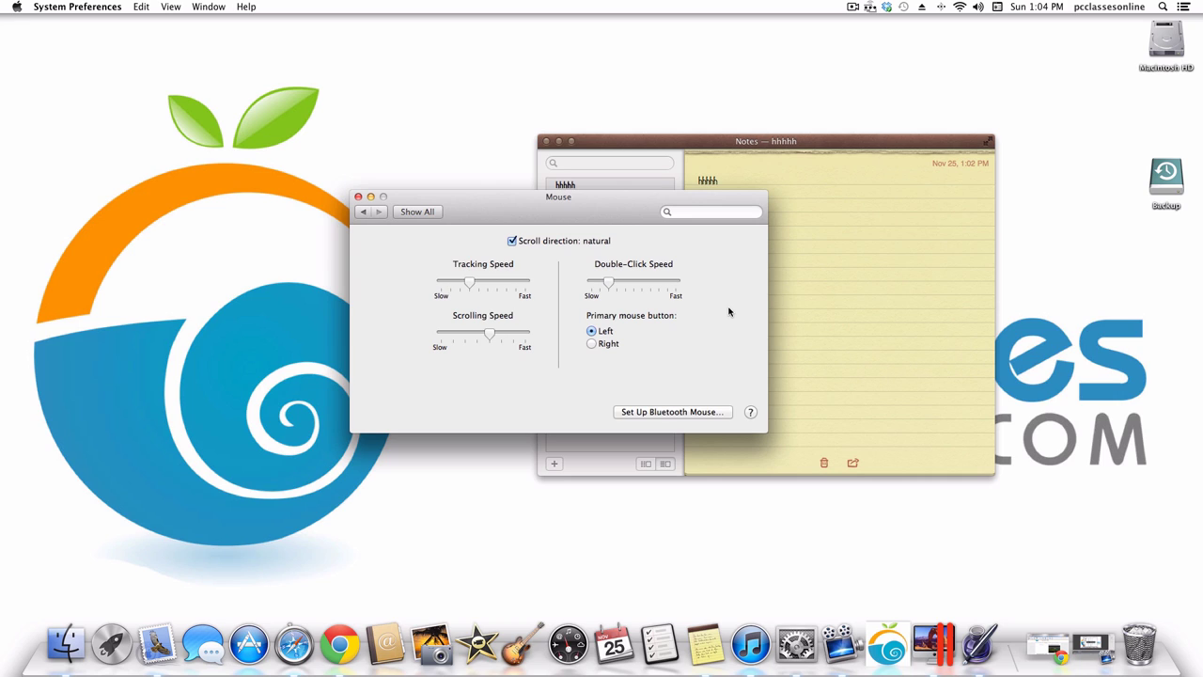
{"action": "left_click_drag", "start_coordinate": [611, 288], "coordinate": [639, 297]}
Review the Trackpad's Point & Click gestures, including three finger drag, and demonstrate the two-finger secondary click on the desktop.
{"action": "left_click", "coordinate": [423, 215]}
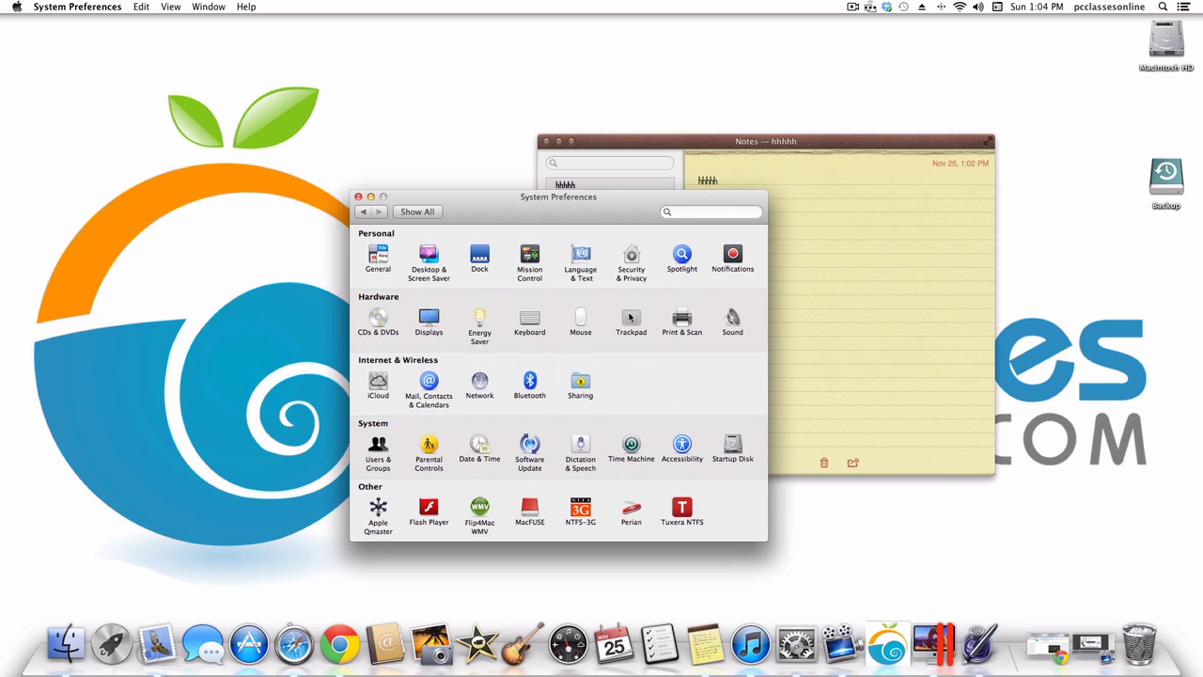
{"action": "left_click", "coordinate": [631, 318]}
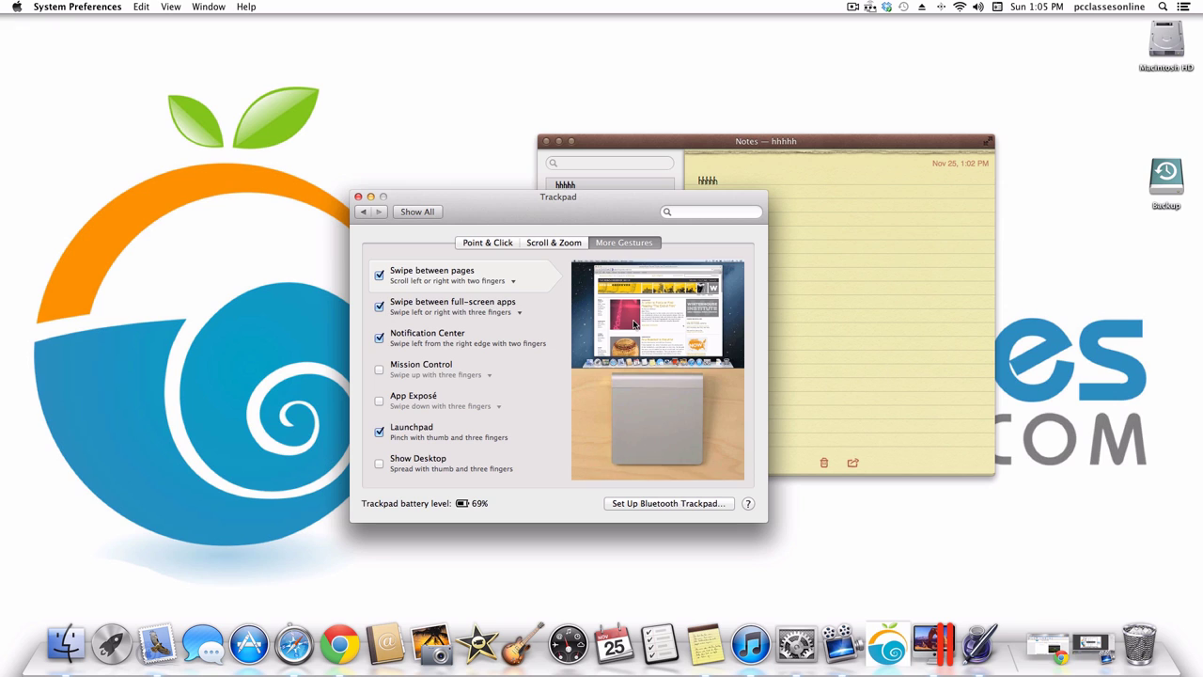
{"action": "left_click", "coordinate": [496, 243]}
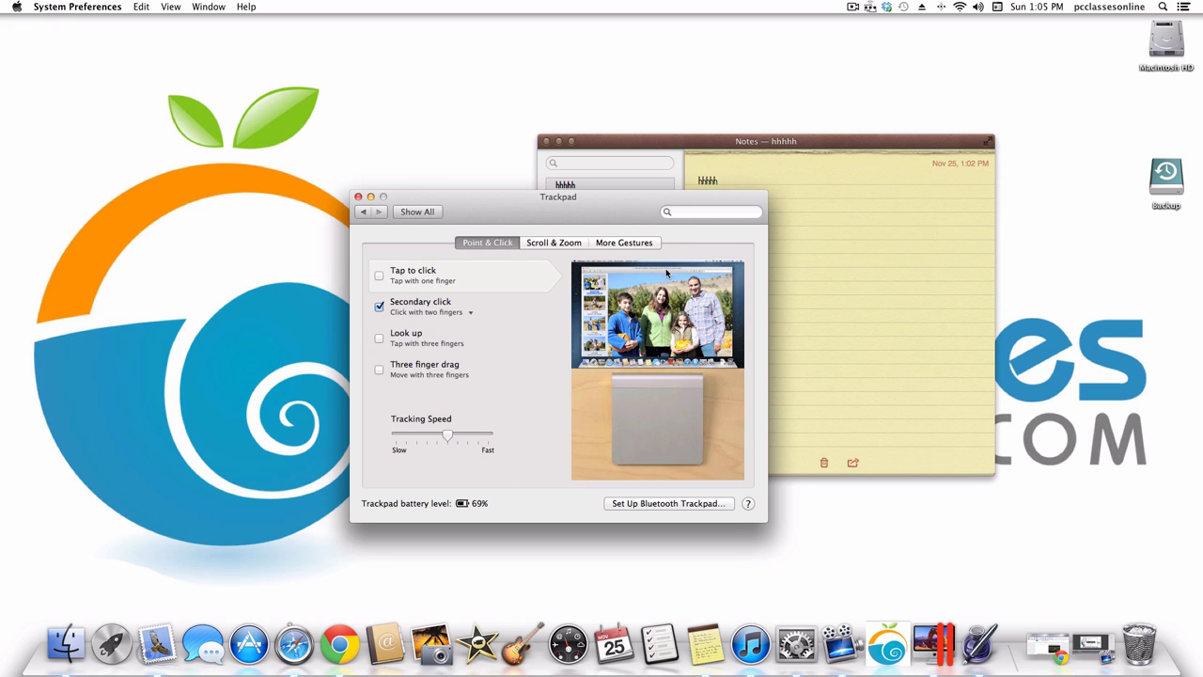
{"action": "mouse_move", "coordinate": [470, 366]}
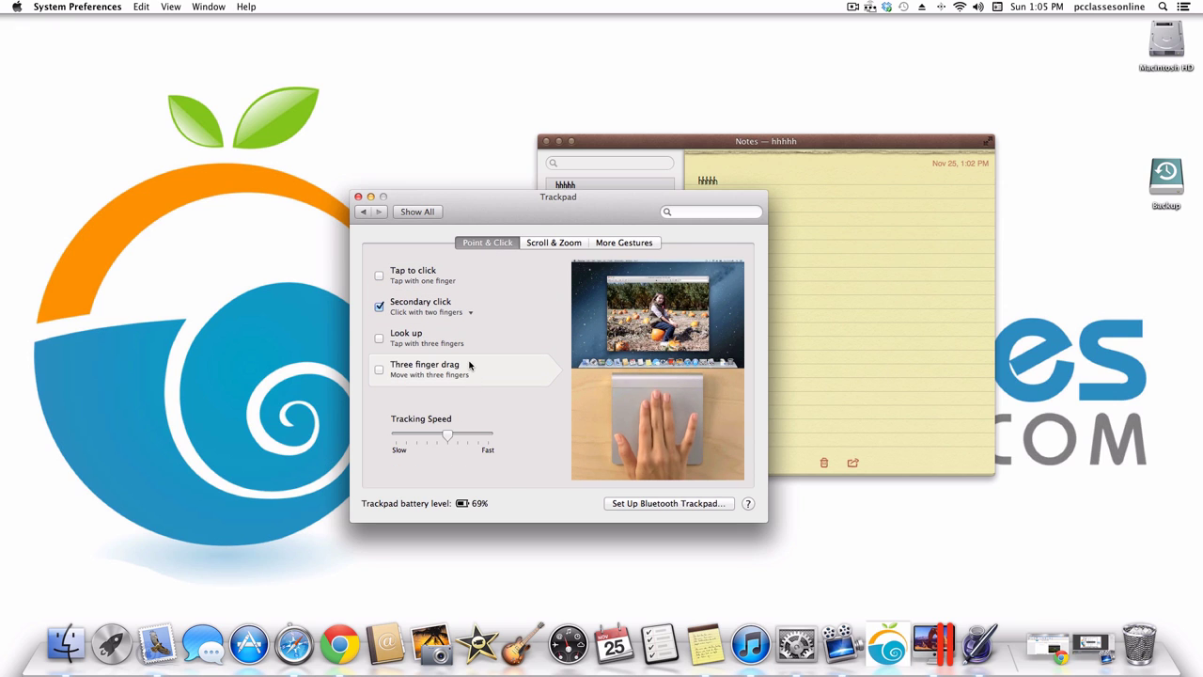
{"action": "mouse_move", "coordinate": [441, 277]}
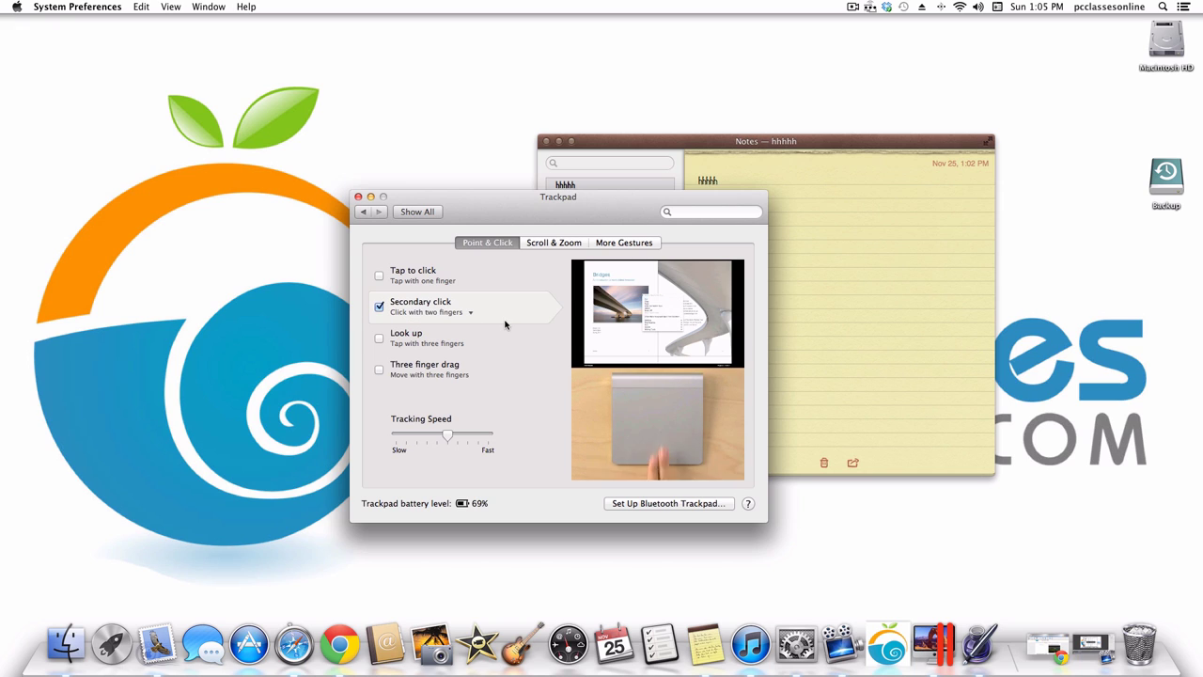
{"action": "right_click", "coordinate": [326, 310]}
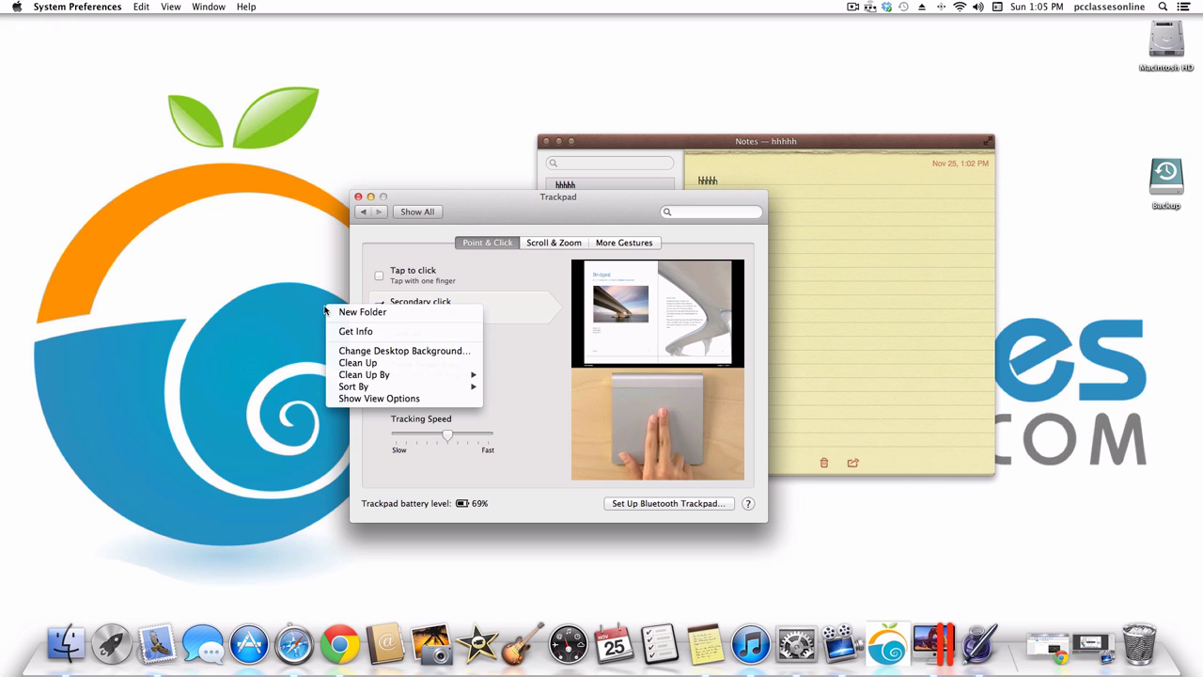
{"action": "left_click", "coordinate": [325, 309]}
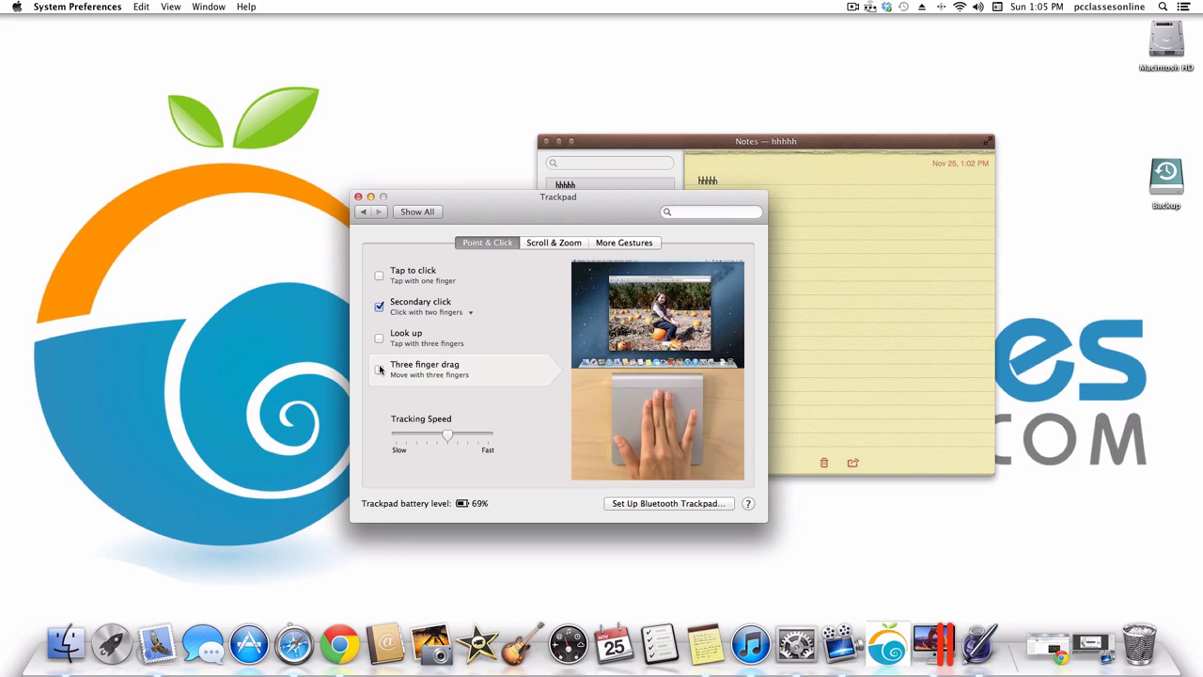
Review the Trackpad's Scroll & Zoom gestures for zoom, smart zoom and rotate, as well as the More Gestures options.
{"action": "left_click", "coordinate": [558, 242]}
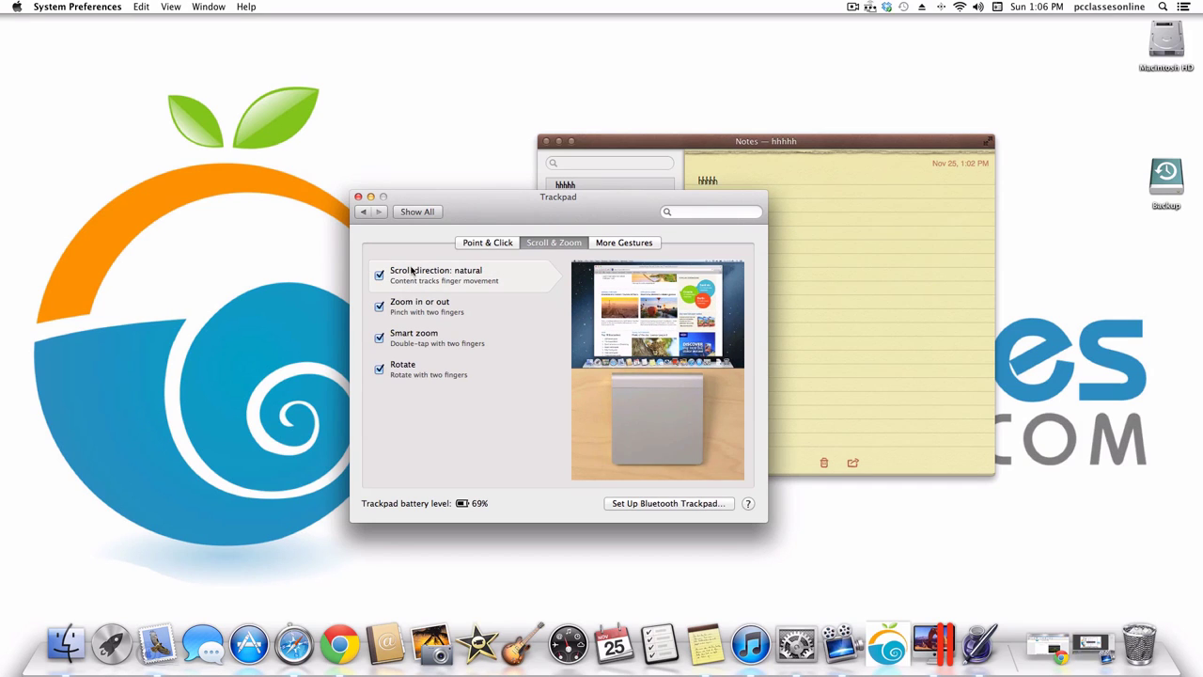
{"action": "mouse_move", "coordinate": [404, 307]}
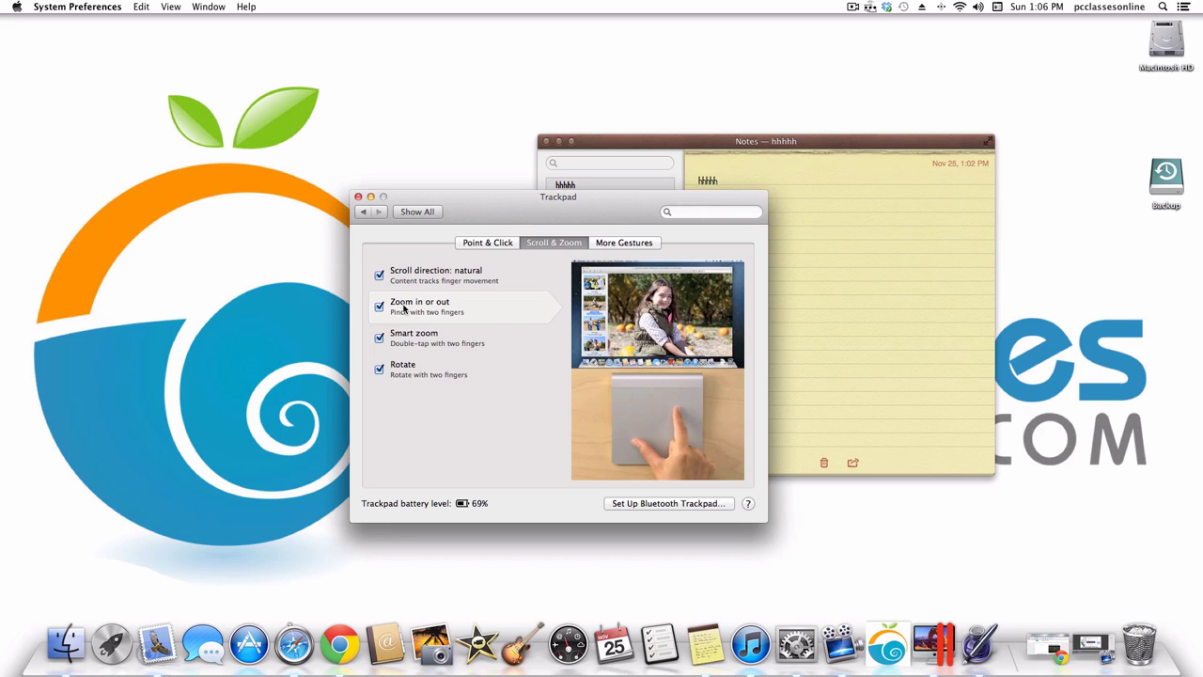
{"action": "mouse_move", "coordinate": [397, 340]}
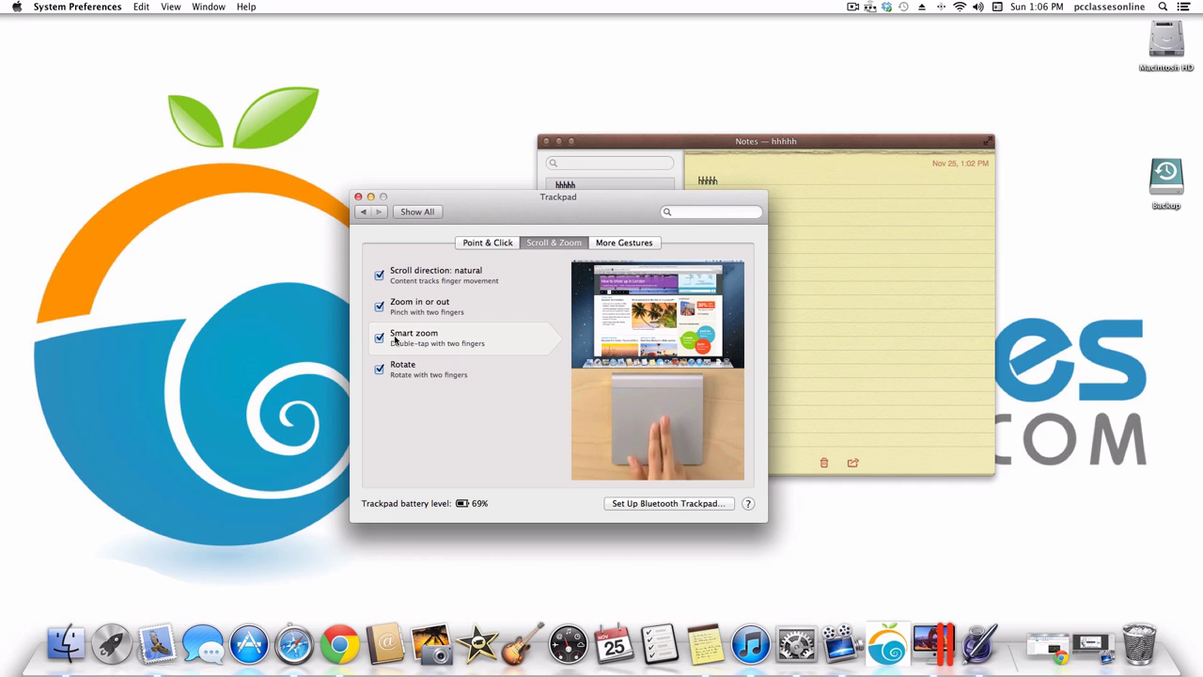
{"action": "mouse_move", "coordinate": [393, 376]}
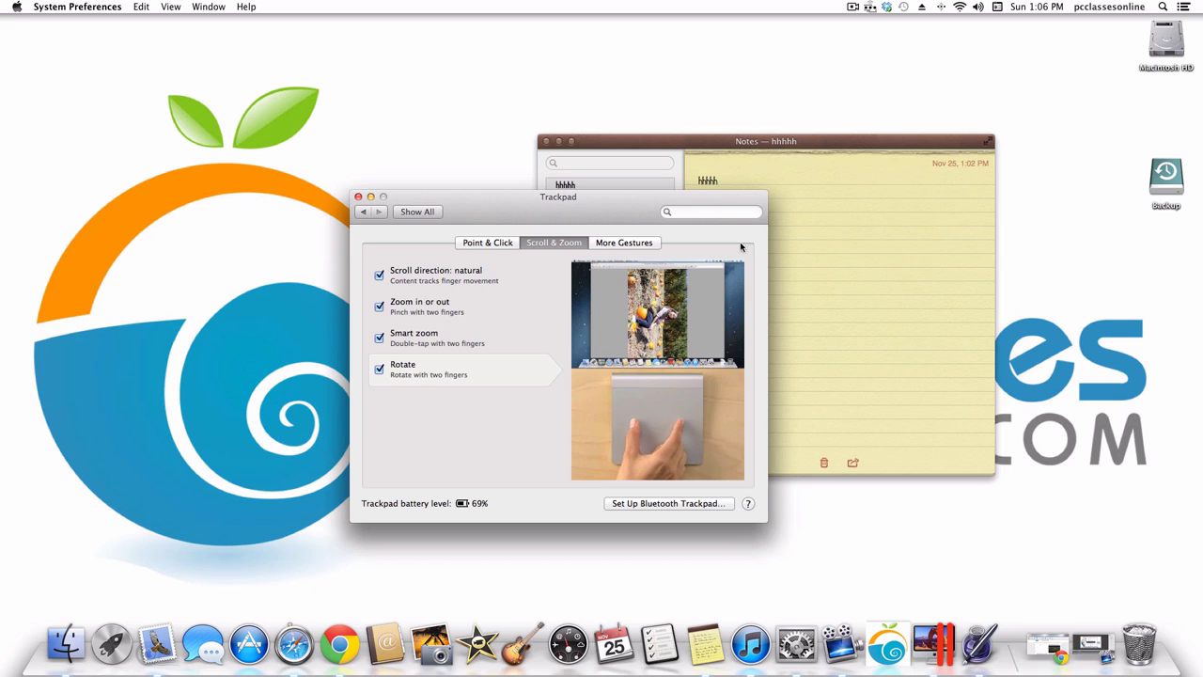
{"action": "left_click", "coordinate": [600, 246]}
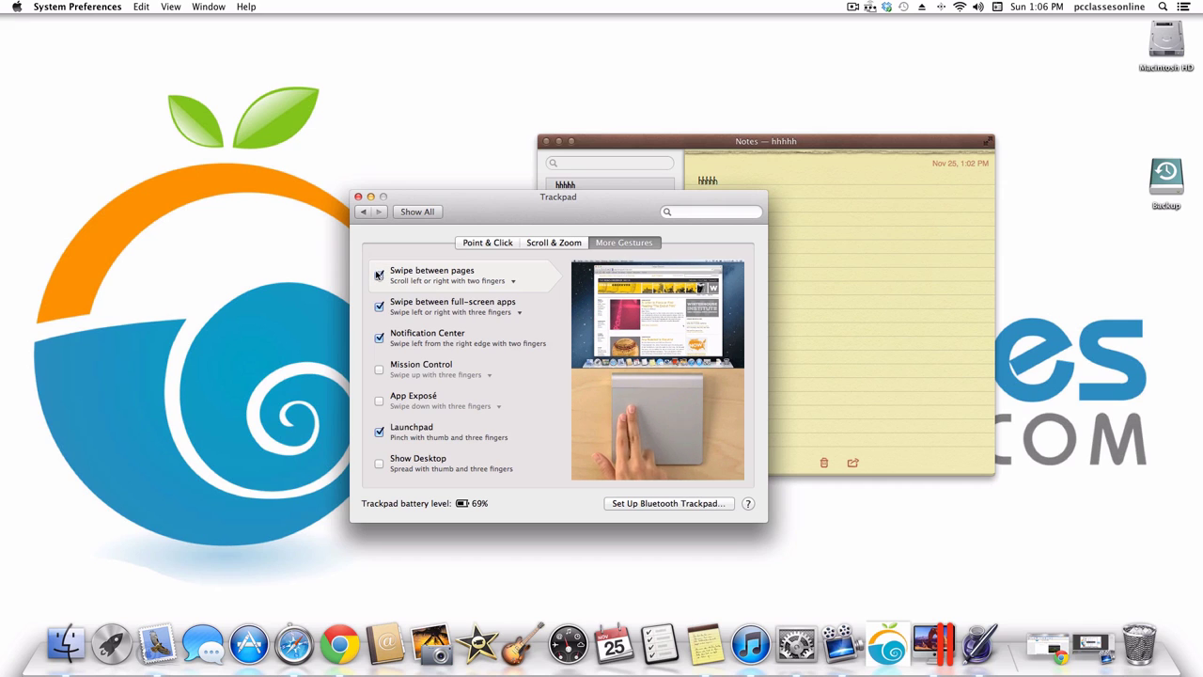
Close the Notes window and examine adding the Photosmart D110 series printer in Print & Scan, without adding it.
{"action": "left_click", "coordinate": [420, 211]}
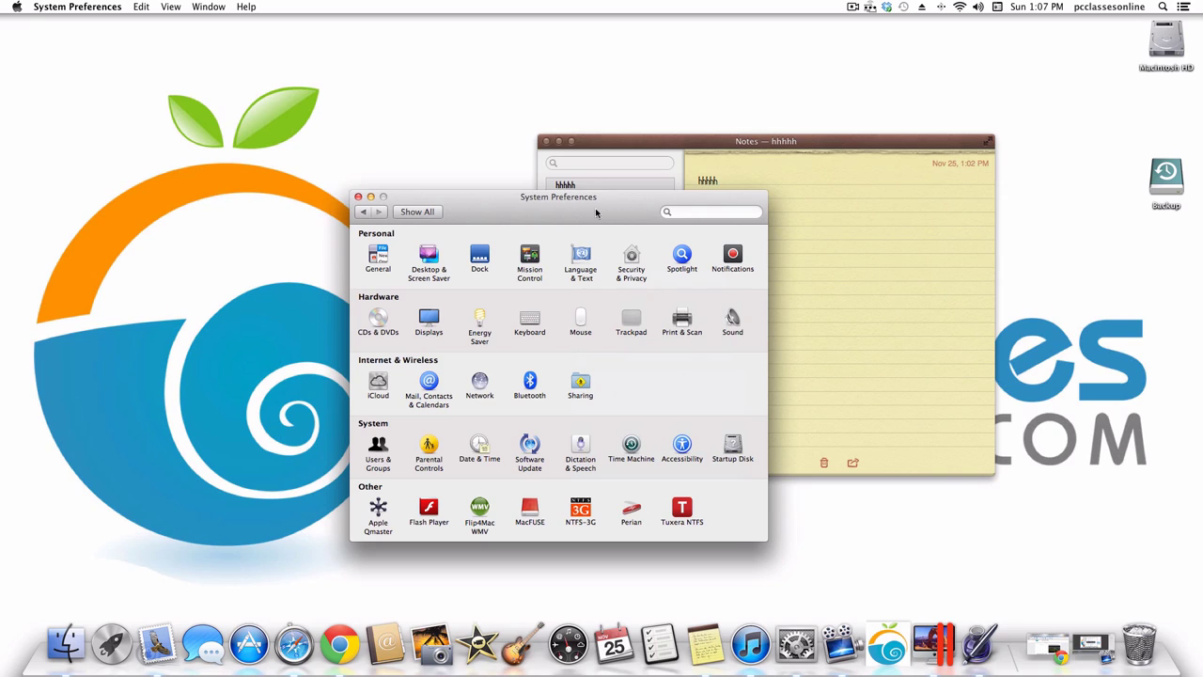
{"action": "left_click", "coordinate": [546, 141]}
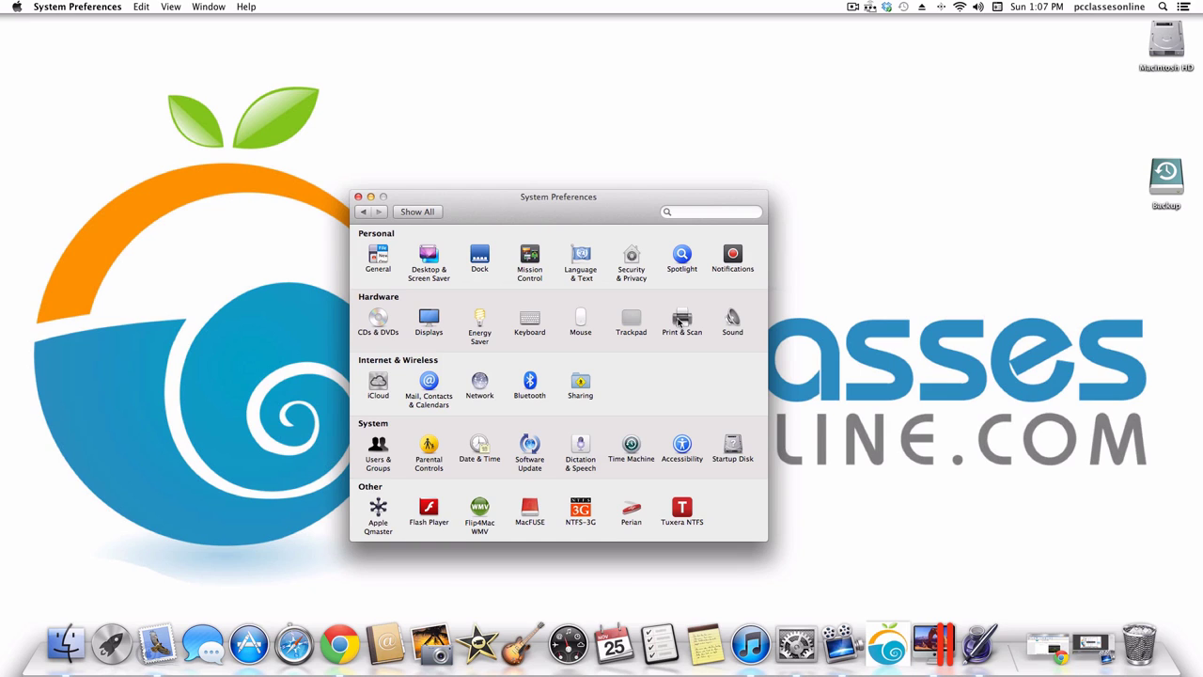
{"action": "left_click", "coordinate": [681, 321]}
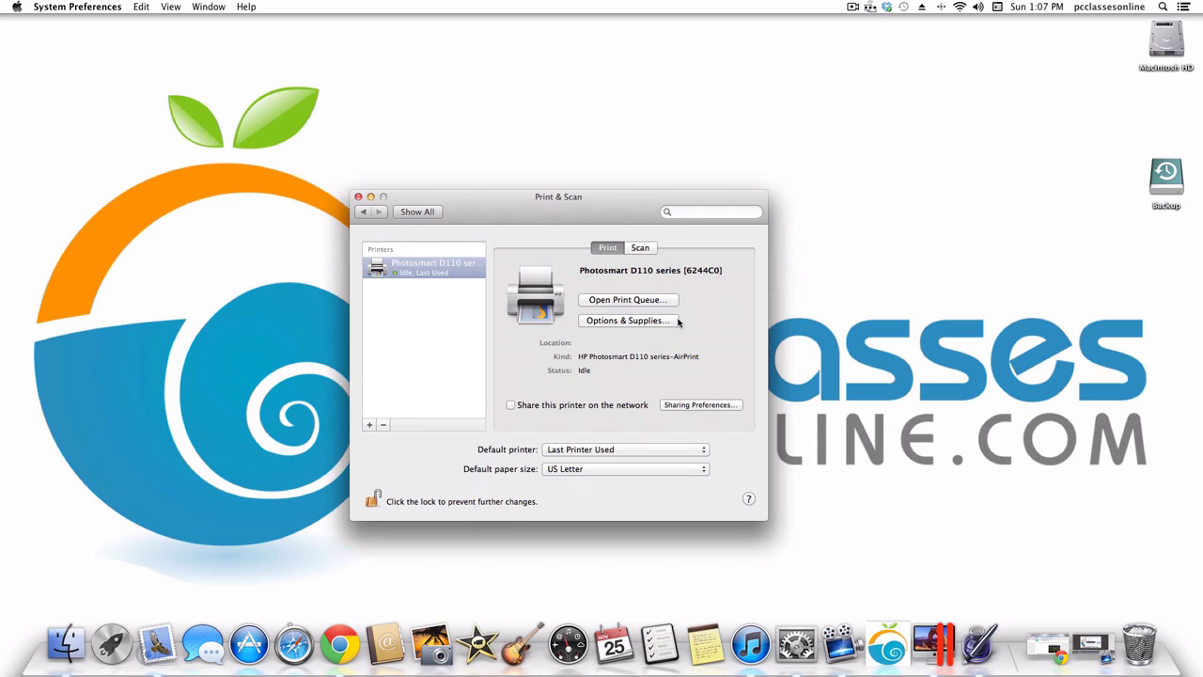
{"action": "left_click", "coordinate": [371, 424]}
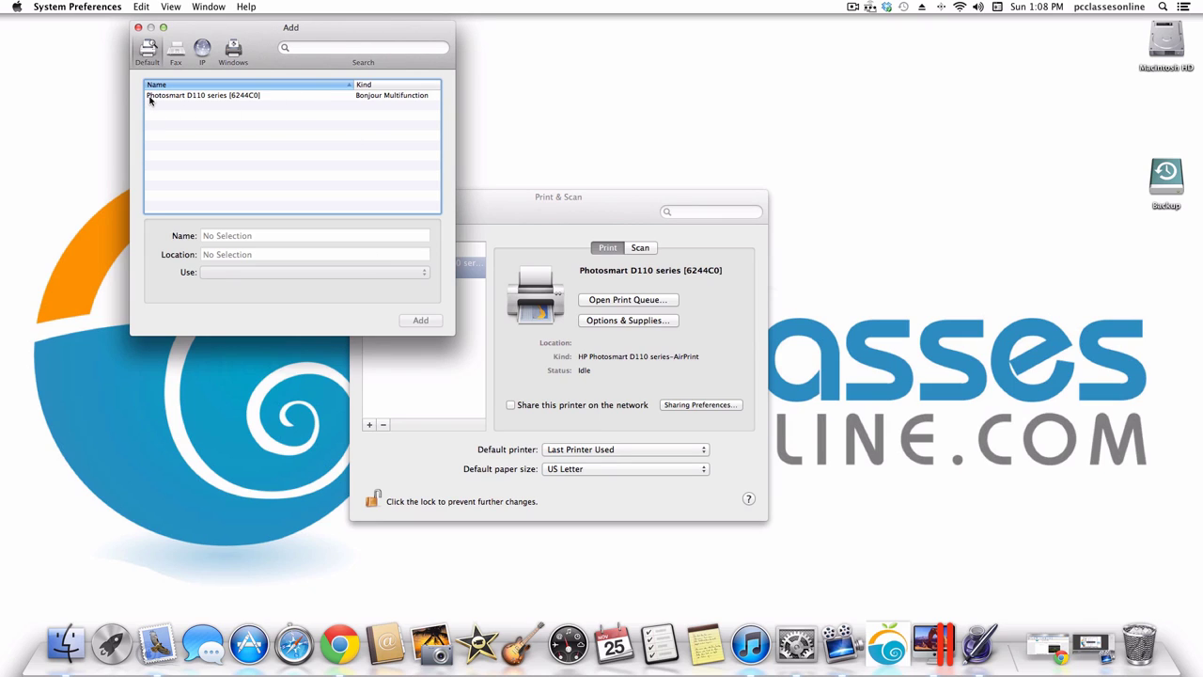
{"action": "left_click", "coordinate": [404, 96]}
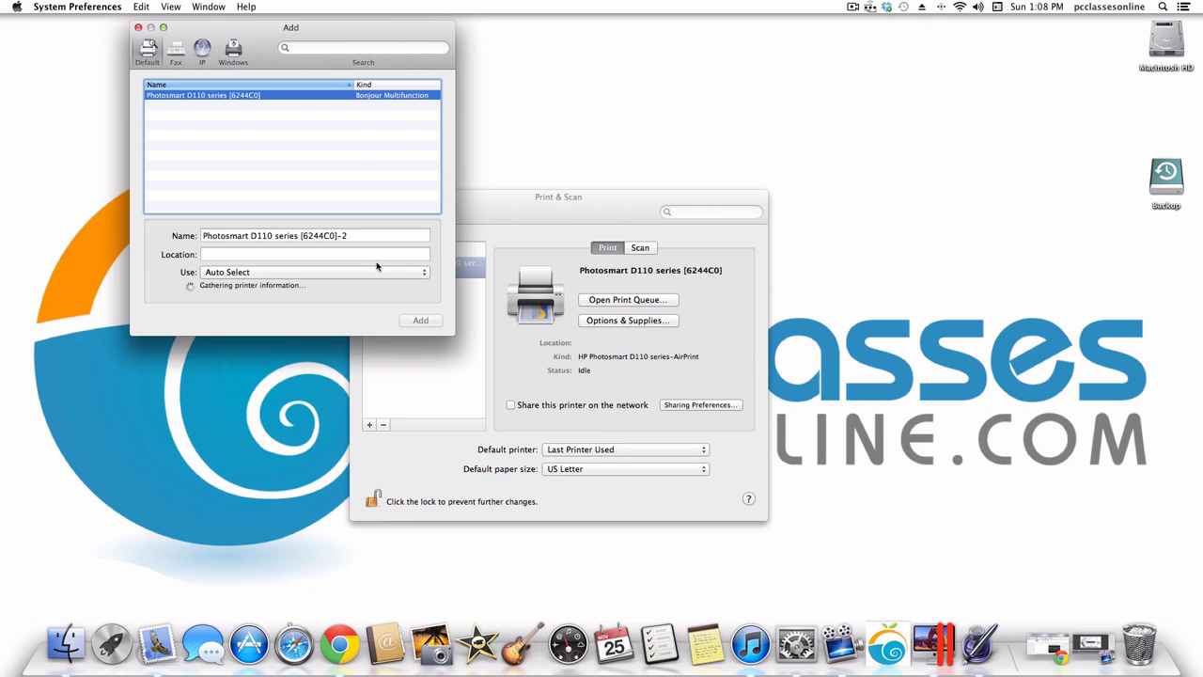
{"action": "left_click", "coordinate": [139, 28]}
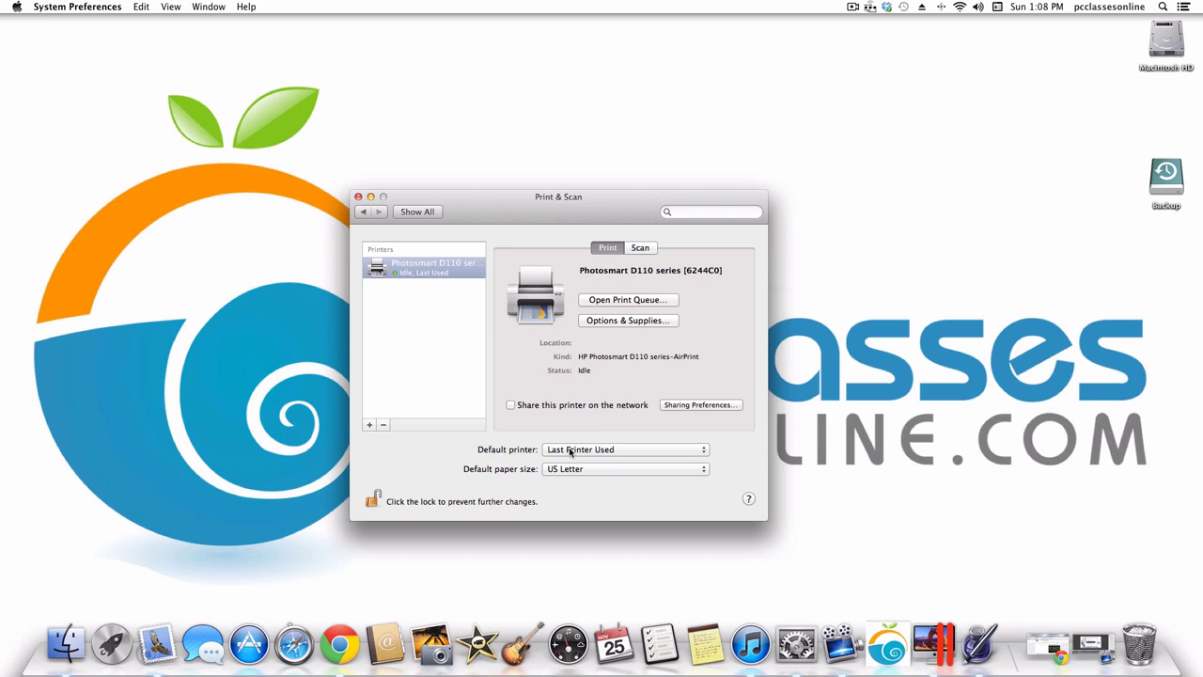
Open the Sound preferences and review the alert sounds and the available sound input devices.
{"action": "left_click", "coordinate": [417, 211]}
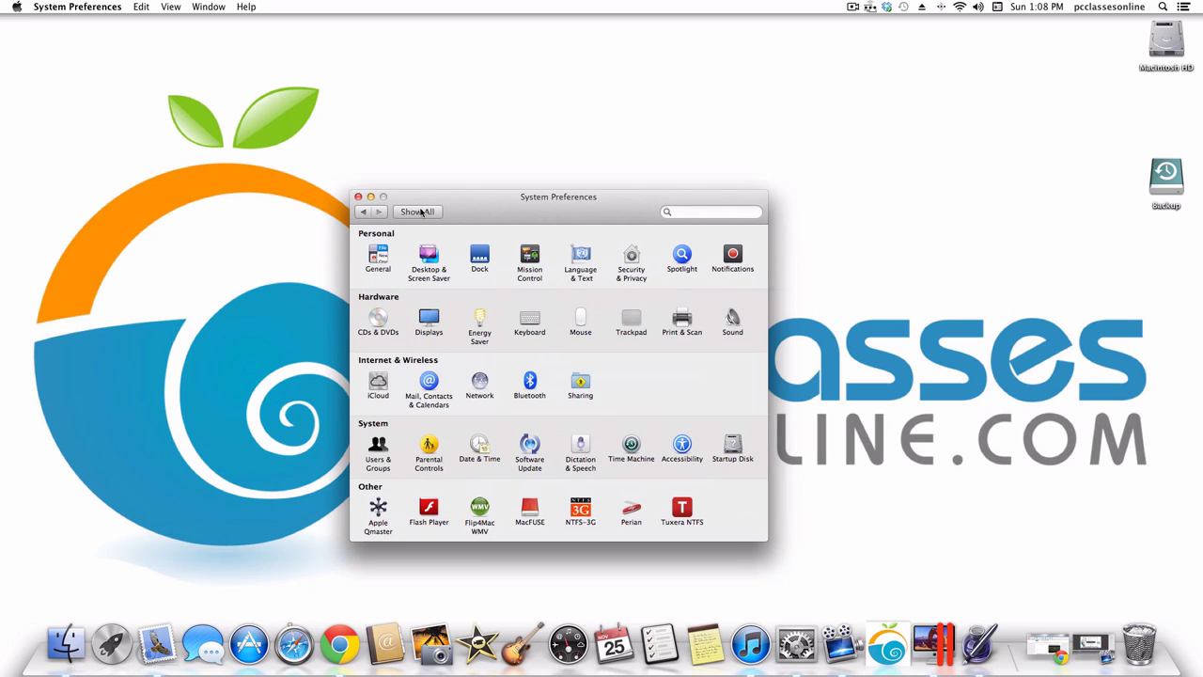
{"action": "left_click", "coordinate": [729, 313]}
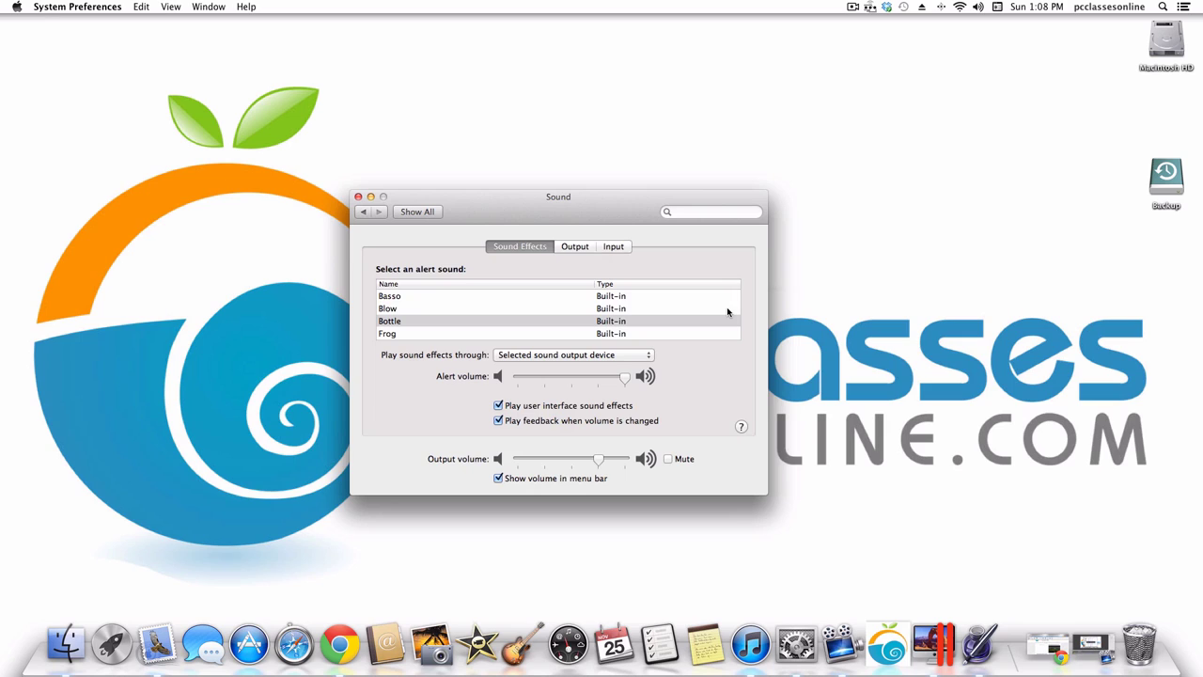
{"action": "left_click", "coordinate": [615, 248]}
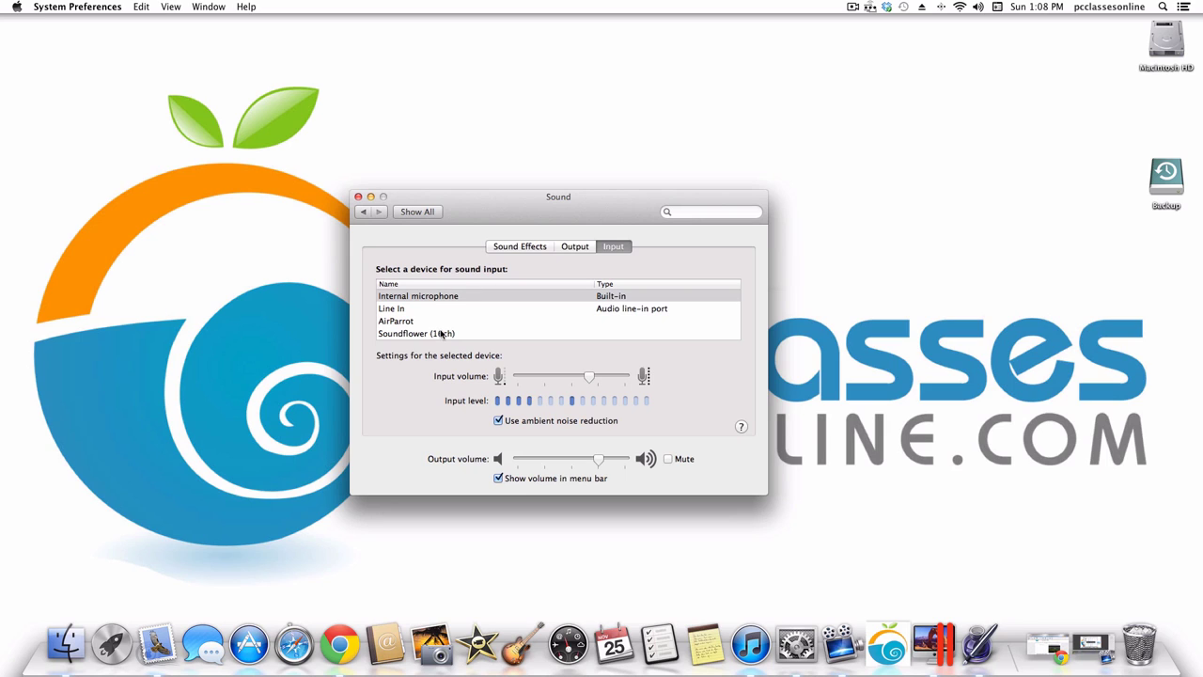
Review the remaining sound input devices down to Blue Snowball and return to the preferences overview.
{"action": "scroll", "coordinate": [439, 331], "scroll_direction": "down", "scroll_amount": 1}
{"action": "scroll", "coordinate": [439, 331], "scroll_direction": "down", "scroll_amount": 4}
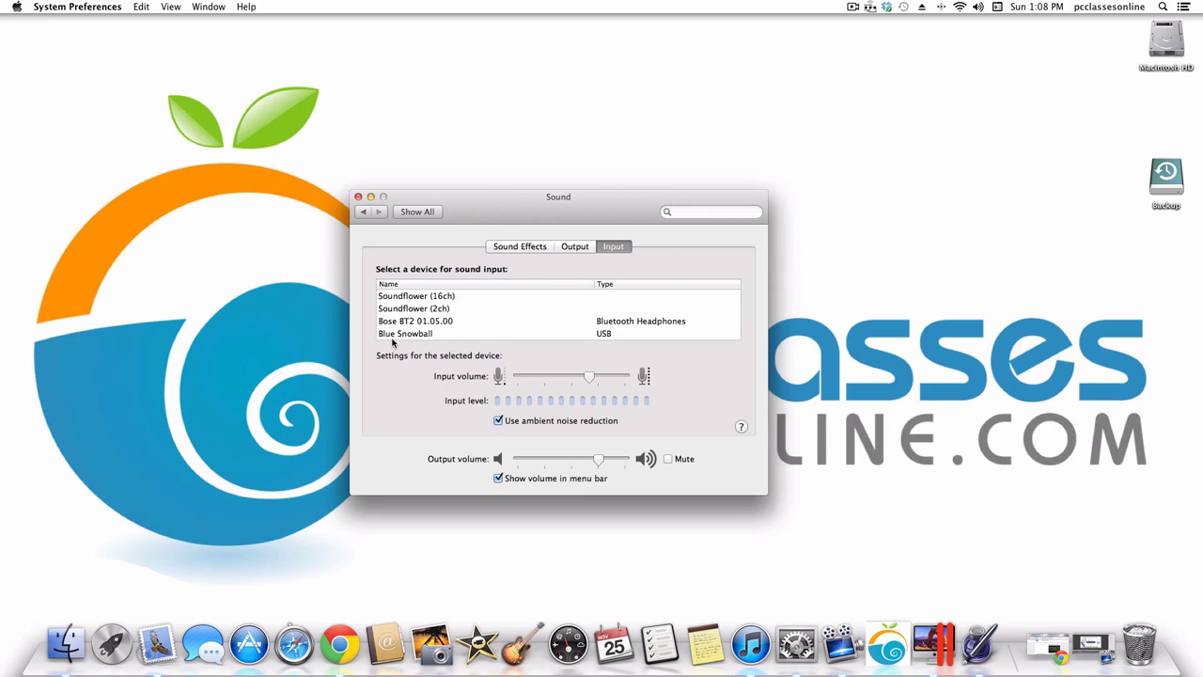
{"action": "left_click", "coordinate": [417, 212]}
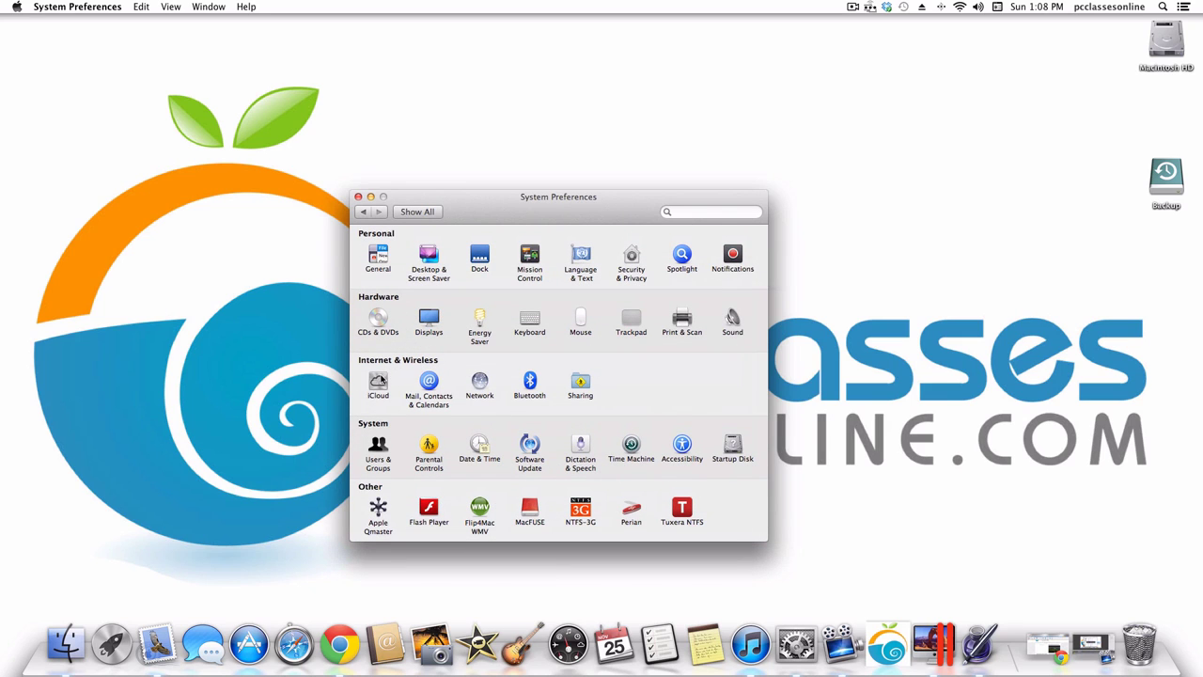
Review the iCloud sign-in preferences without signing in, and return to the preferences overview.
{"action": "left_click", "coordinate": [381, 379]}
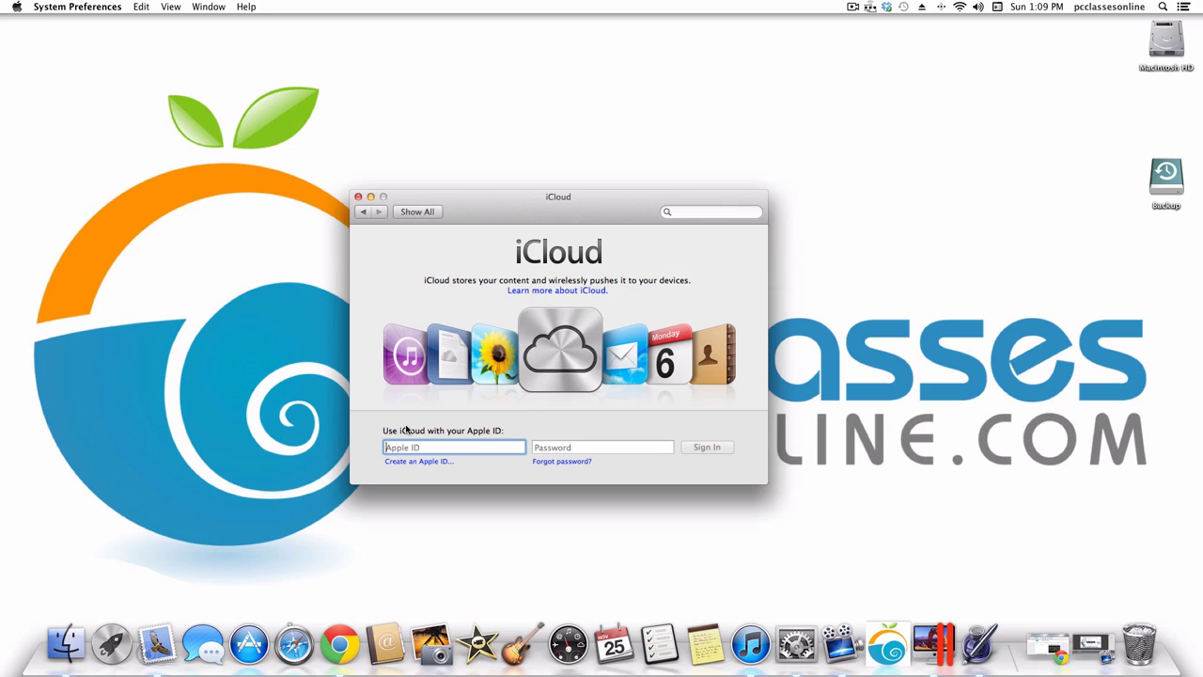
{"action": "left_click", "coordinate": [430, 218]}
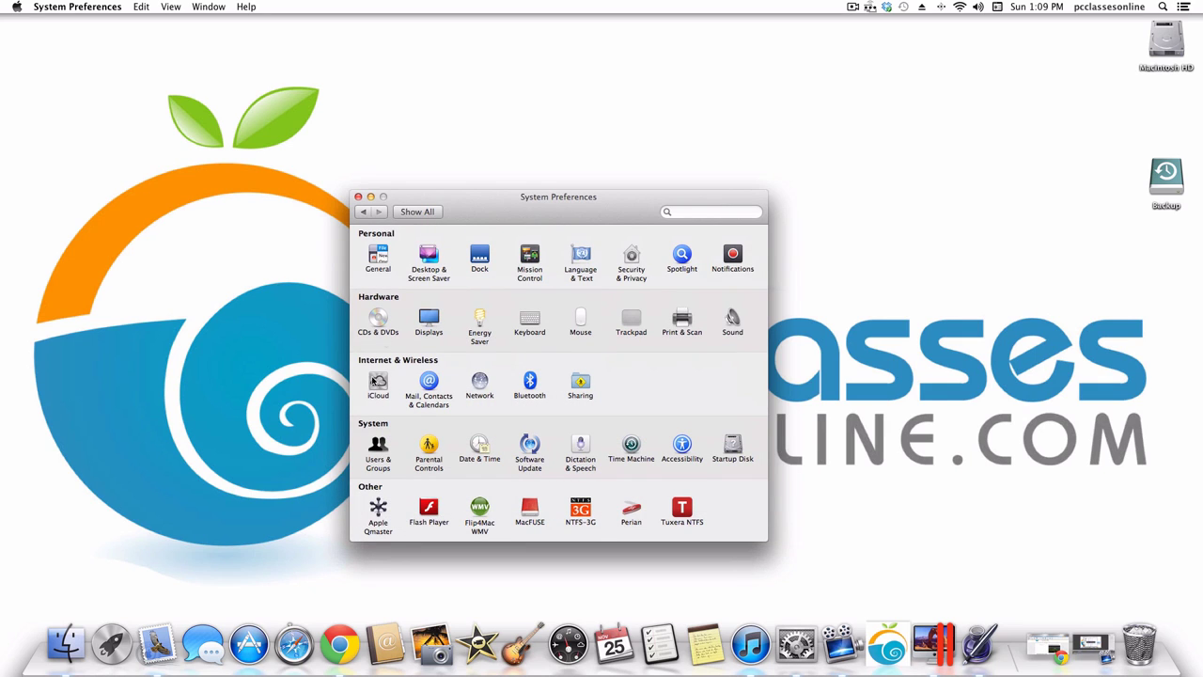
{"action": "left_click", "coordinate": [373, 402]}
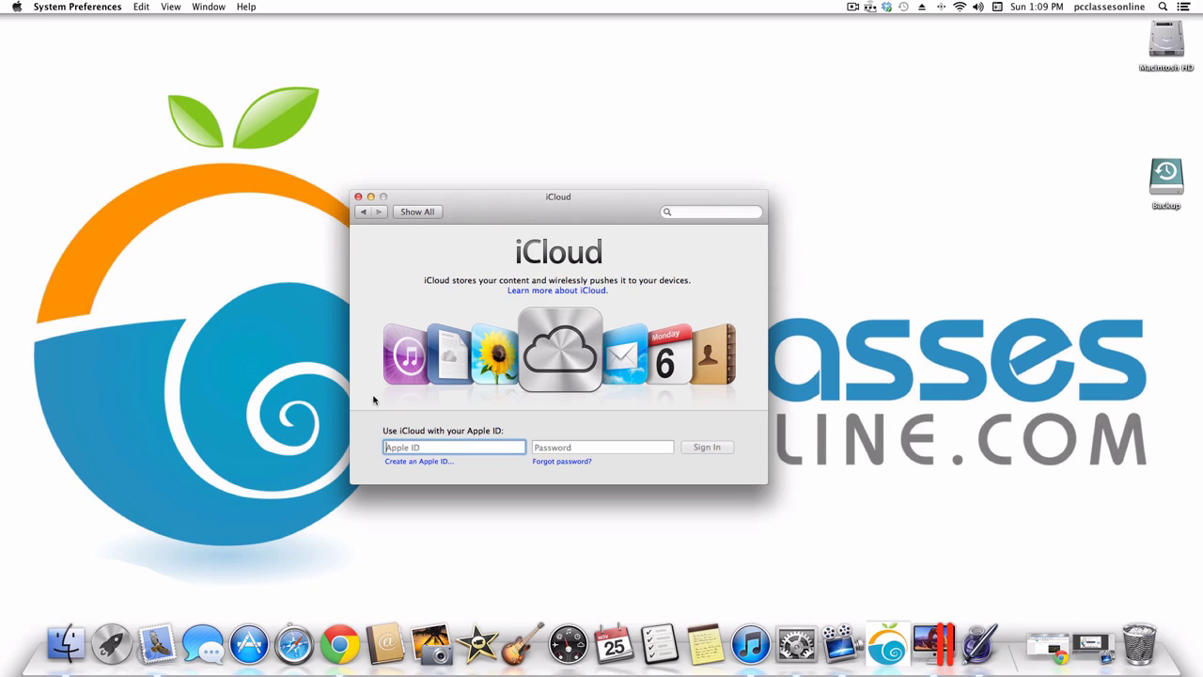
{"action": "left_click", "coordinate": [418, 211]}
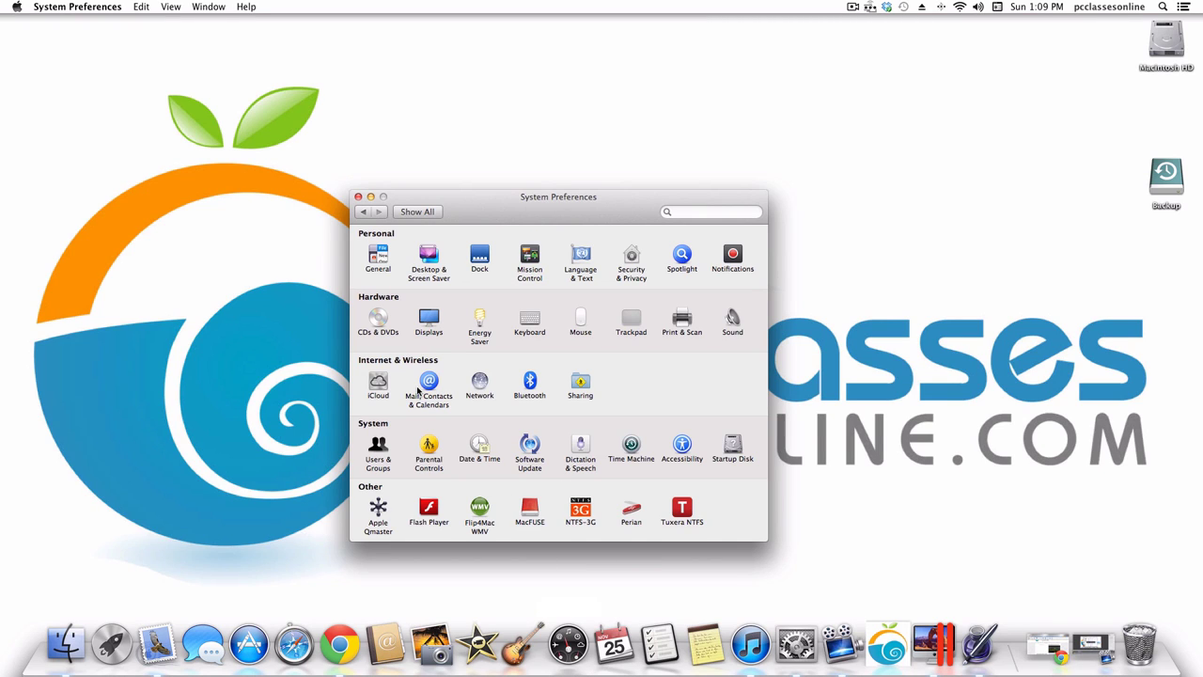
Open the advanced Wi-Fi settings in Network and move DEA Surveillance Van to the first place among the preferred networks.
{"action": "left_click", "coordinate": [480, 383]}
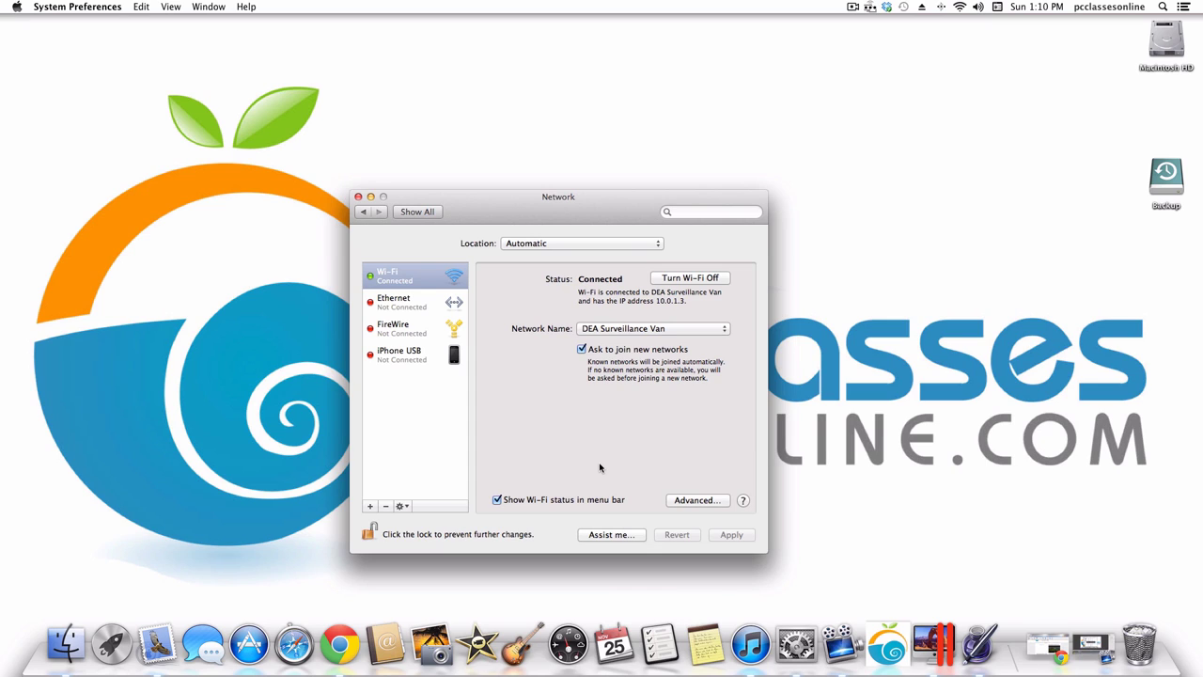
{"action": "left_click", "coordinate": [694, 500]}
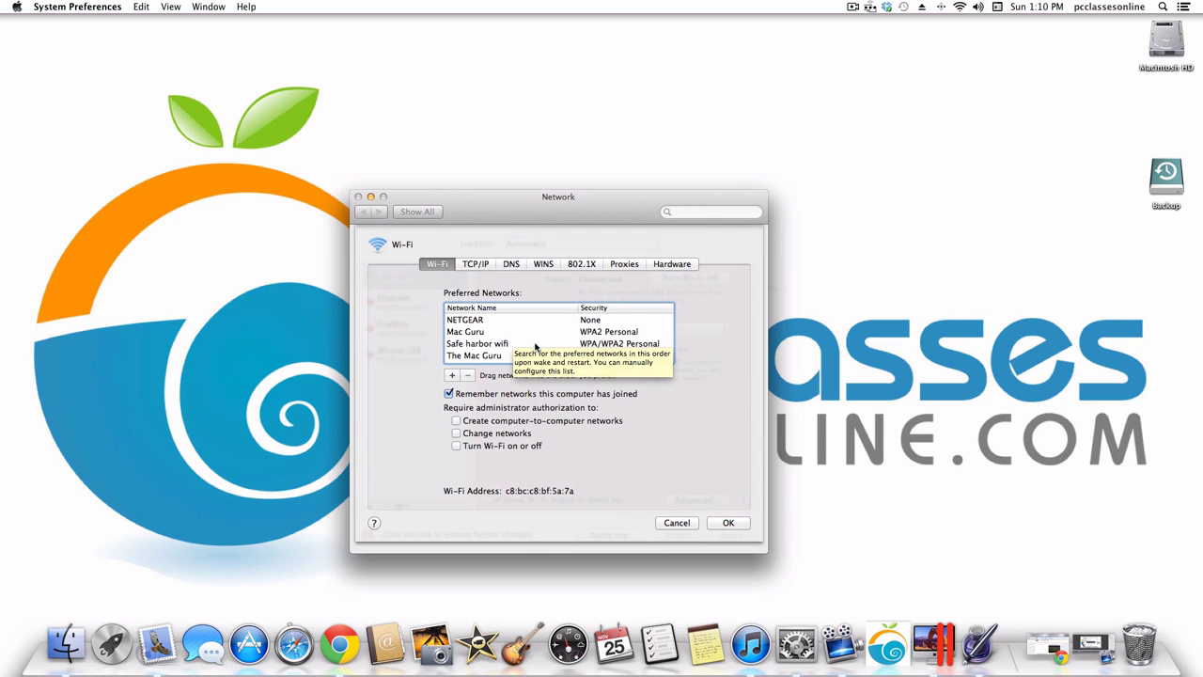
{"action": "scroll", "coordinate": [536, 348], "scroll_direction": "down", "scroll_amount": 3}
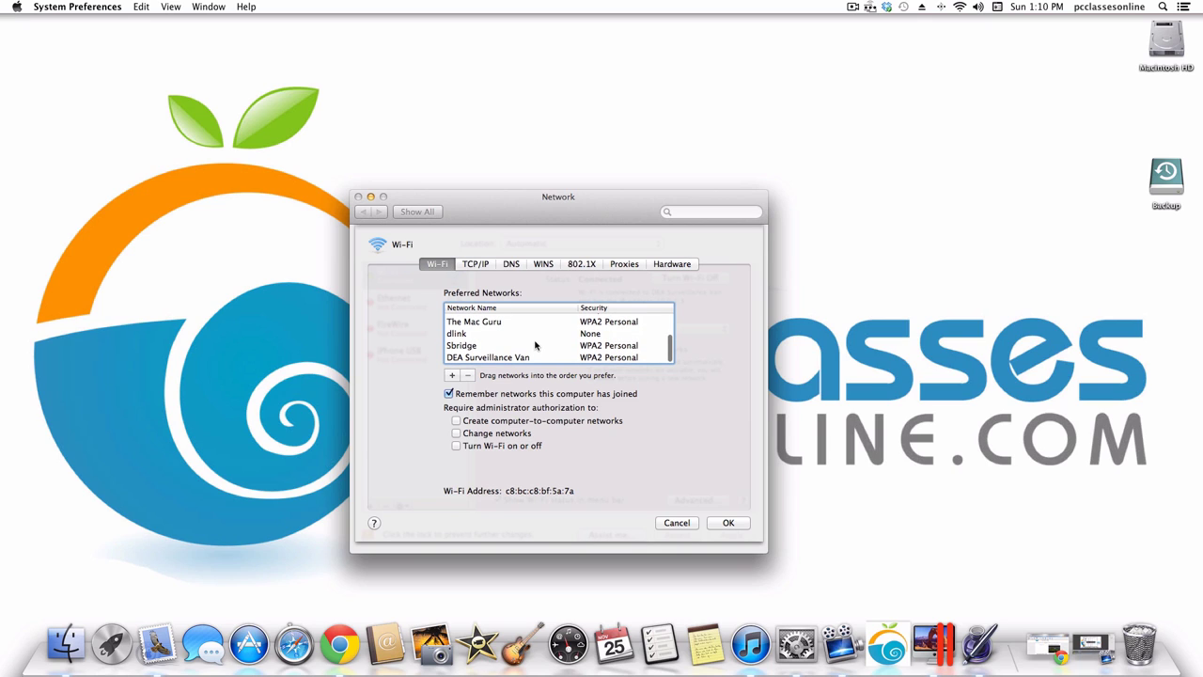
{"action": "left_click", "coordinate": [512, 358]}
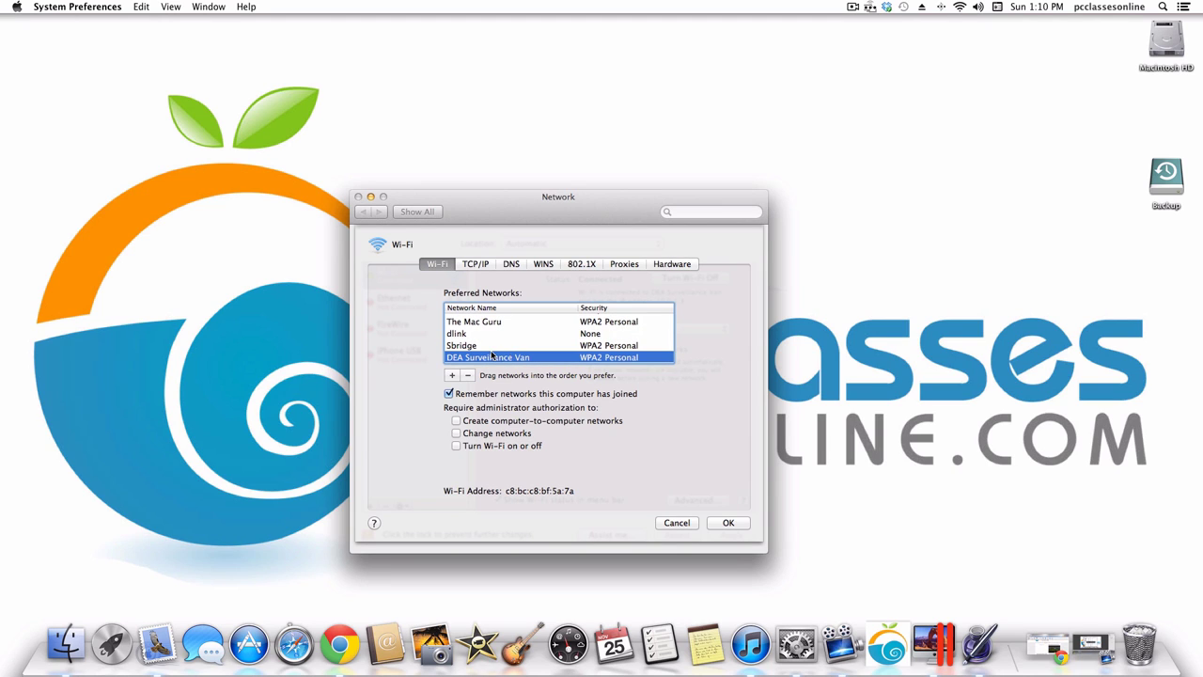
{"action": "left_click_drag", "start_coordinate": [516, 360], "coordinate": [525, 321]}
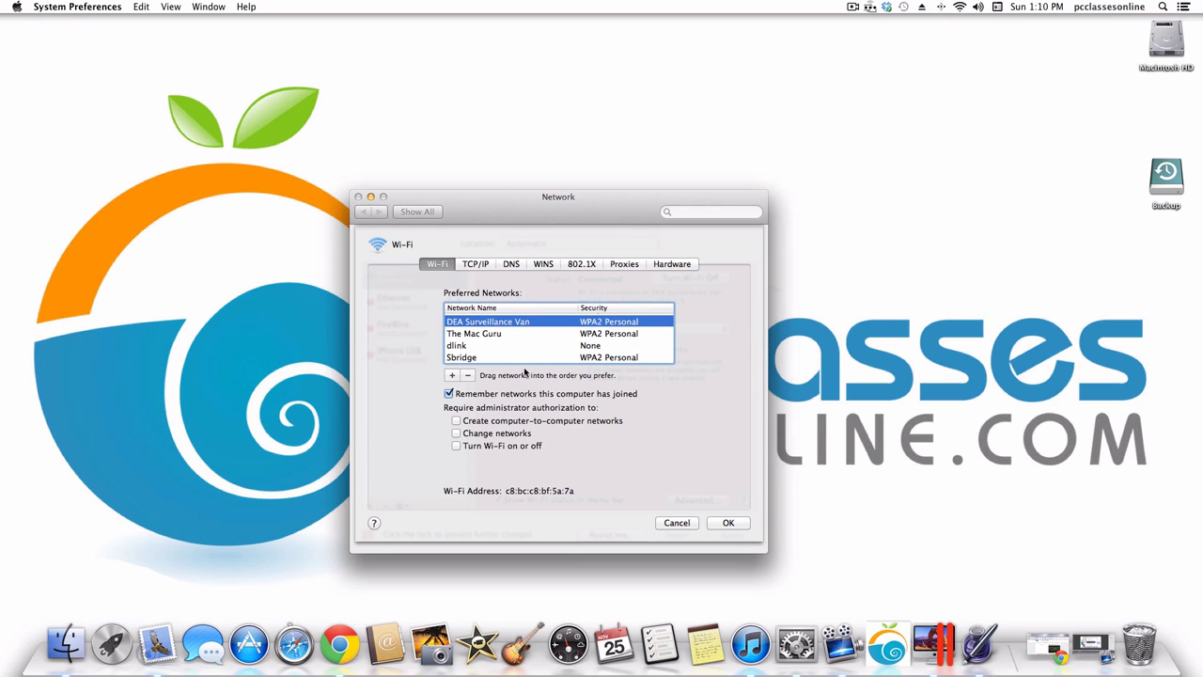
{"action": "scroll", "coordinate": [533, 353], "scroll_direction": "up", "scroll_amount": 2}
{"action": "scroll", "coordinate": [534, 353], "scroll_direction": "up", "scroll_amount": 2}
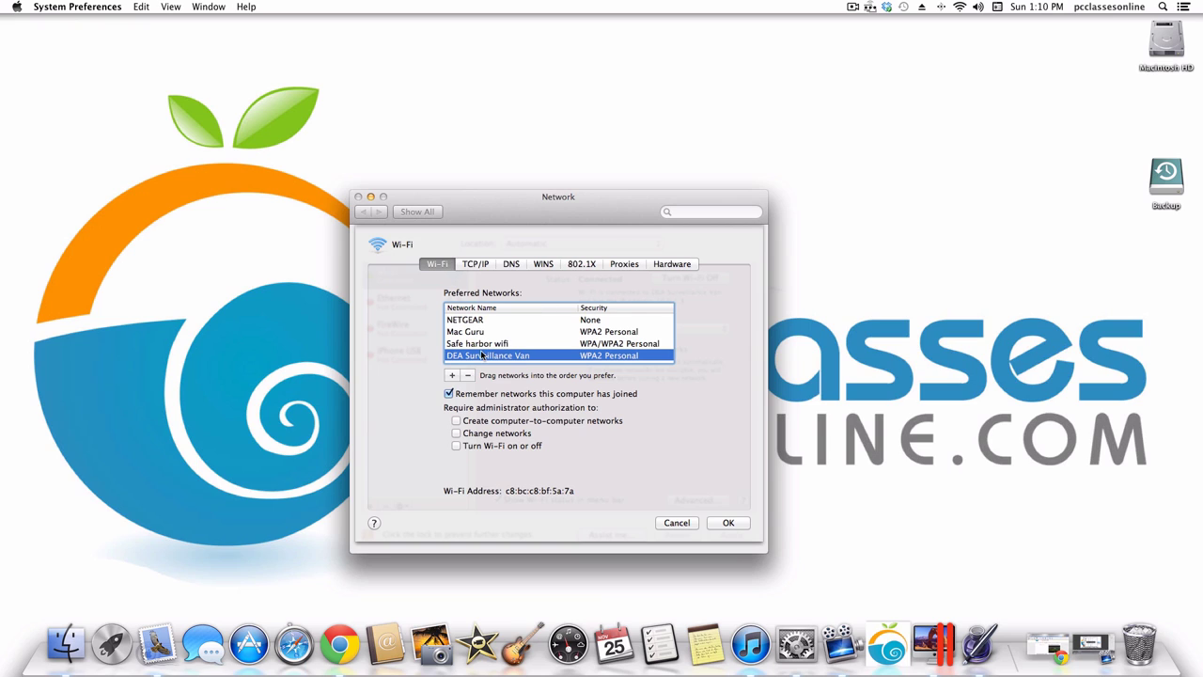
{"action": "left_click_drag", "start_coordinate": [482, 356], "coordinate": [482, 320]}
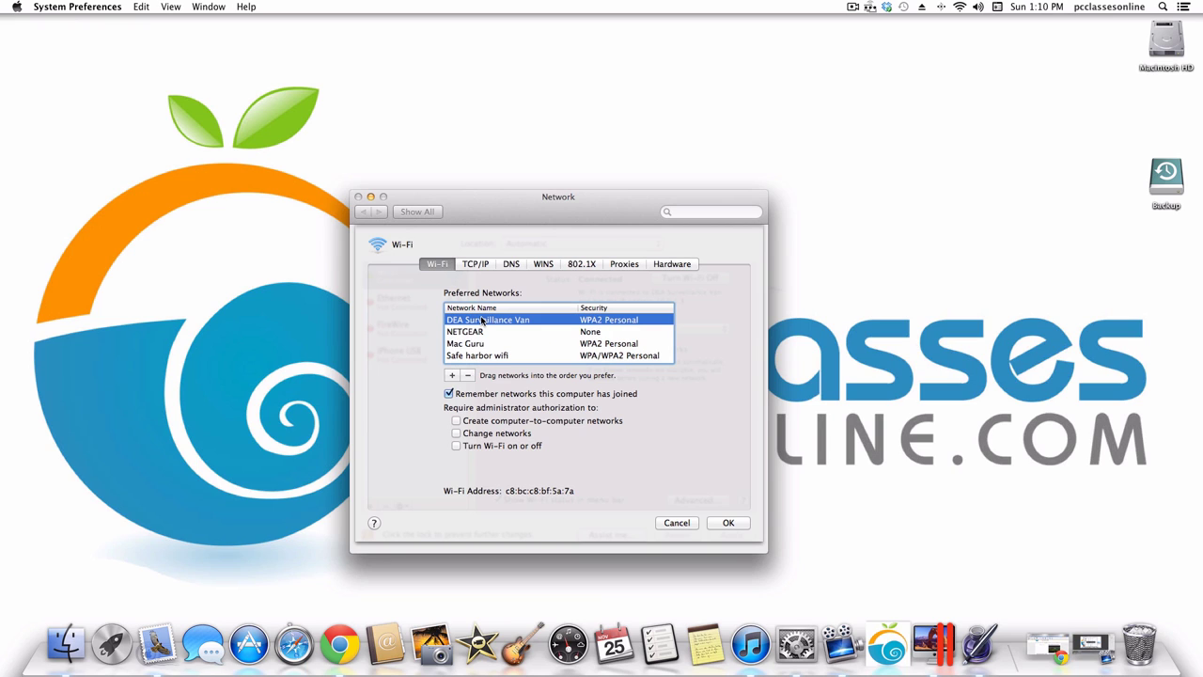
Remove NETGEAR from the preferred Wi-Fi networks, discard the list changes and return to the preferences overview.
{"action": "left_click", "coordinate": [471, 332]}
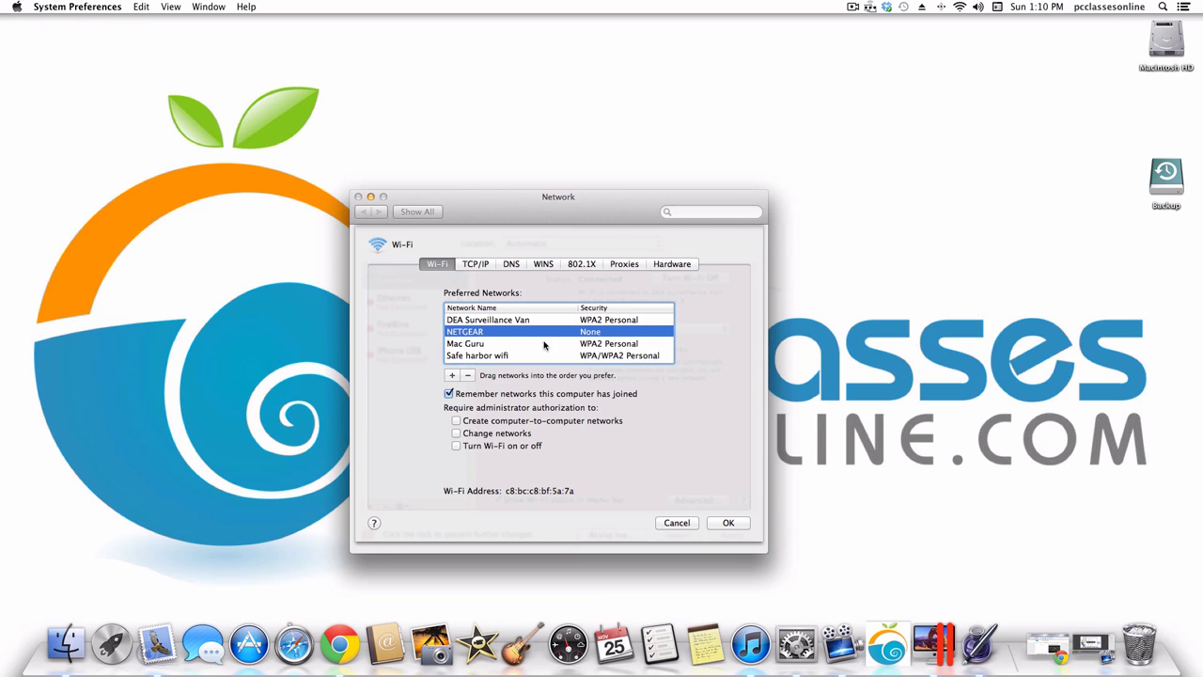
{"action": "left_click", "coordinate": [467, 375]}
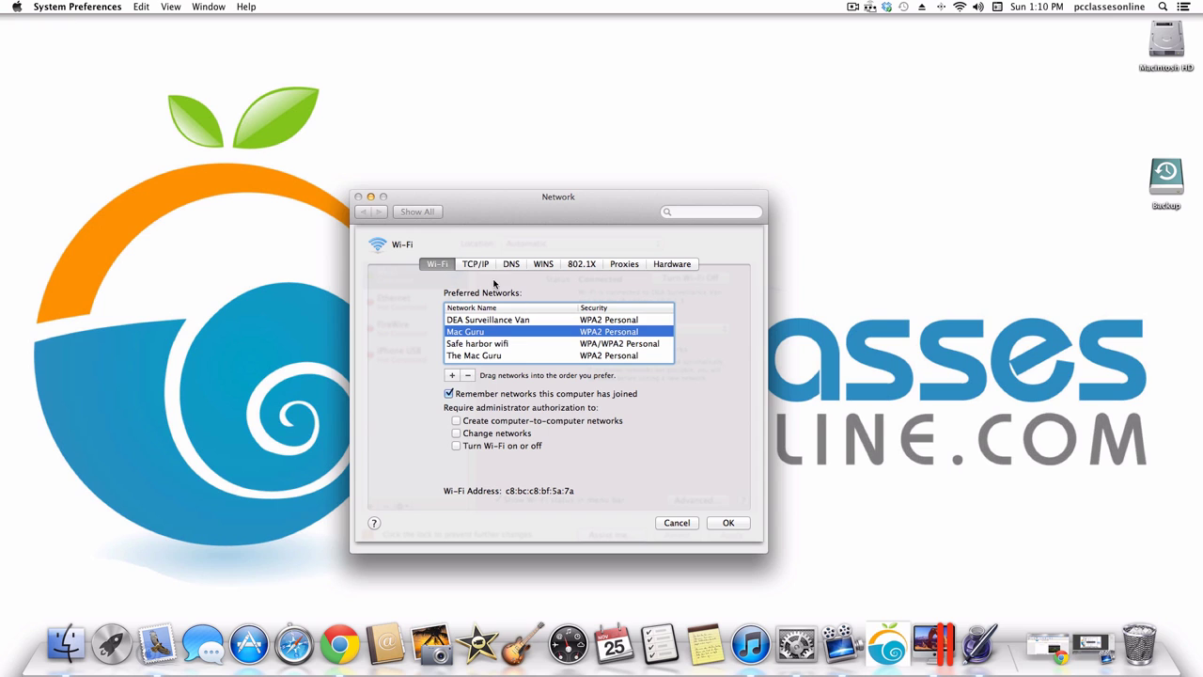
{"action": "left_click", "coordinate": [676, 524]}
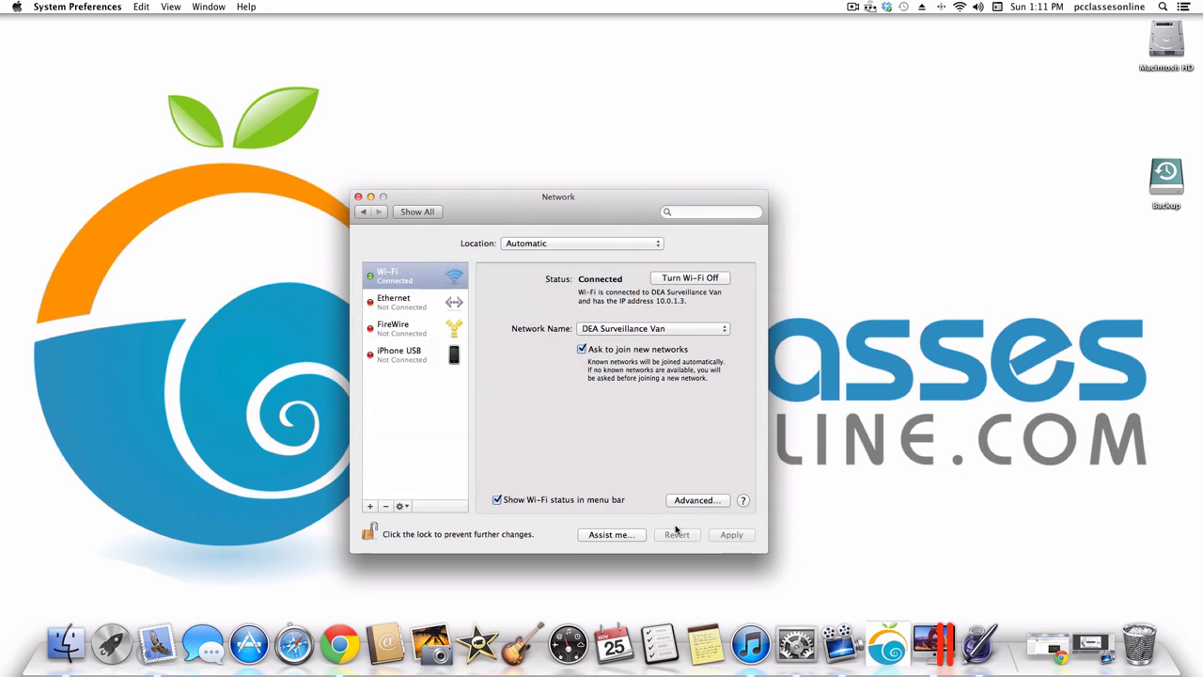
{"action": "left_click", "coordinate": [416, 211]}
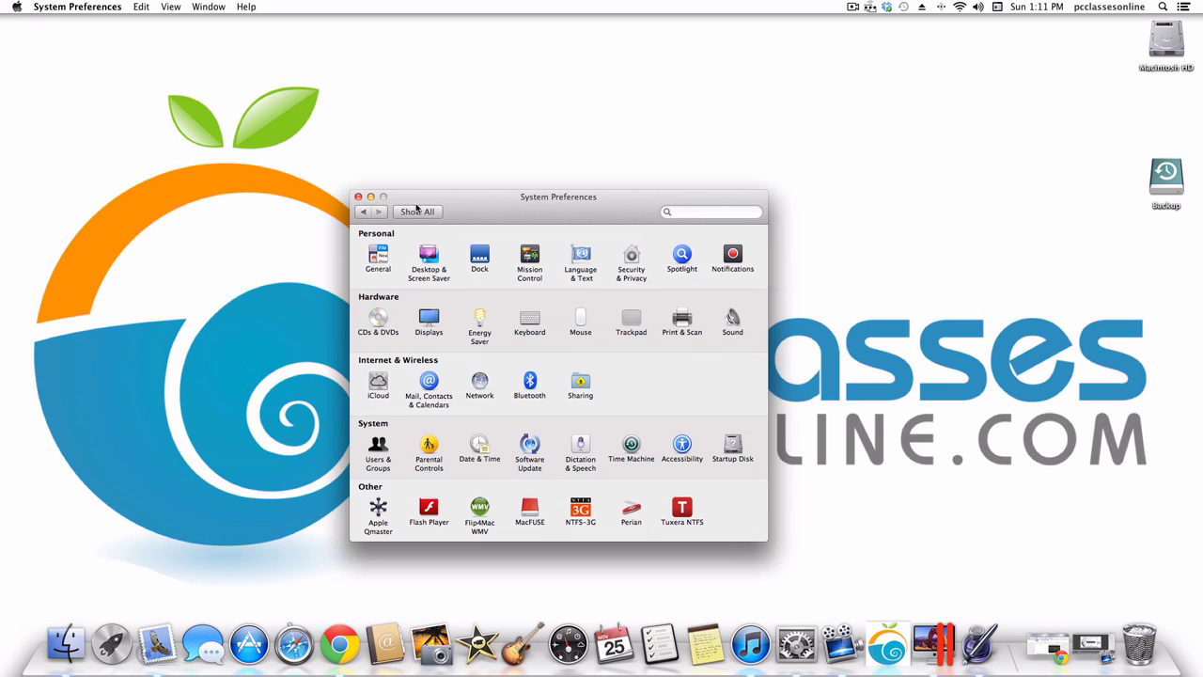
Review the Bluetooth devices and the Sharing services, including the Screen Sharing access settings.
{"action": "left_click", "coordinate": [526, 381]}
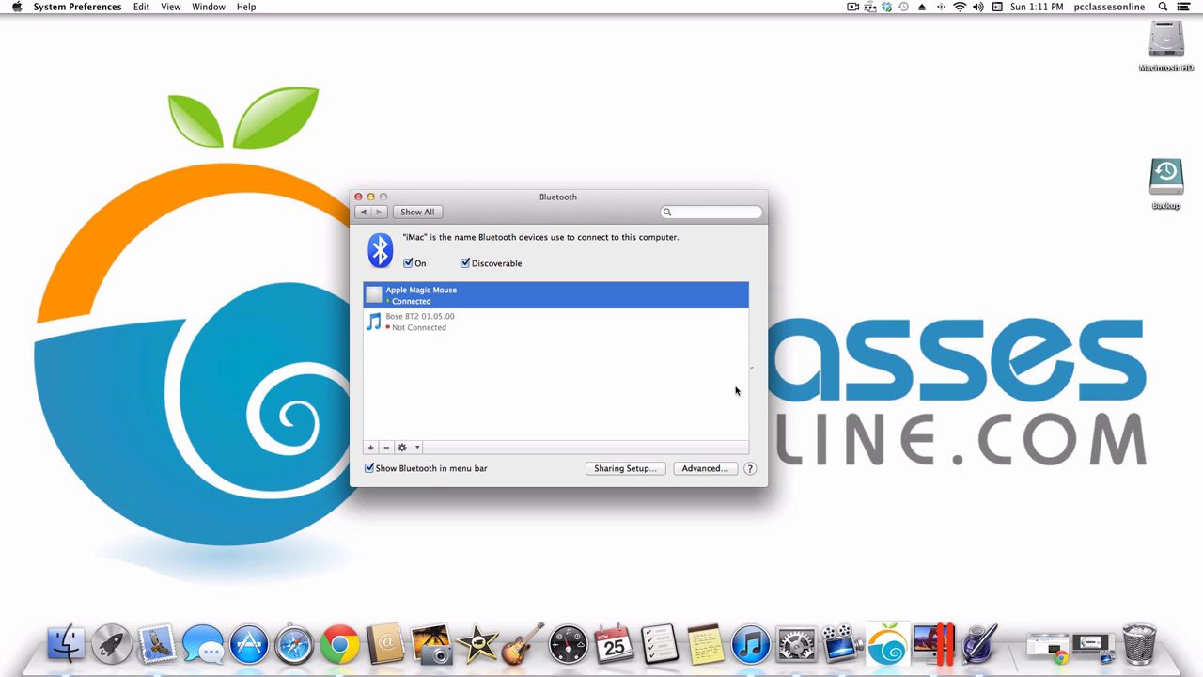
{"action": "left_click", "coordinate": [420, 213]}
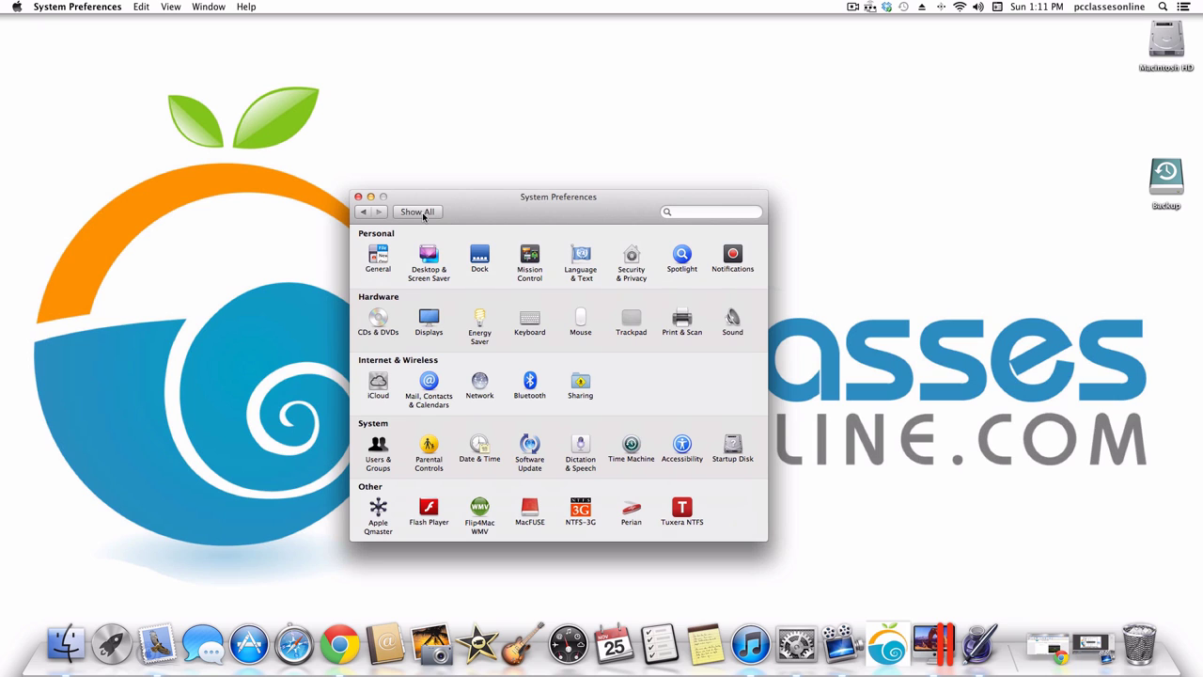
{"action": "left_click", "coordinate": [586, 382]}
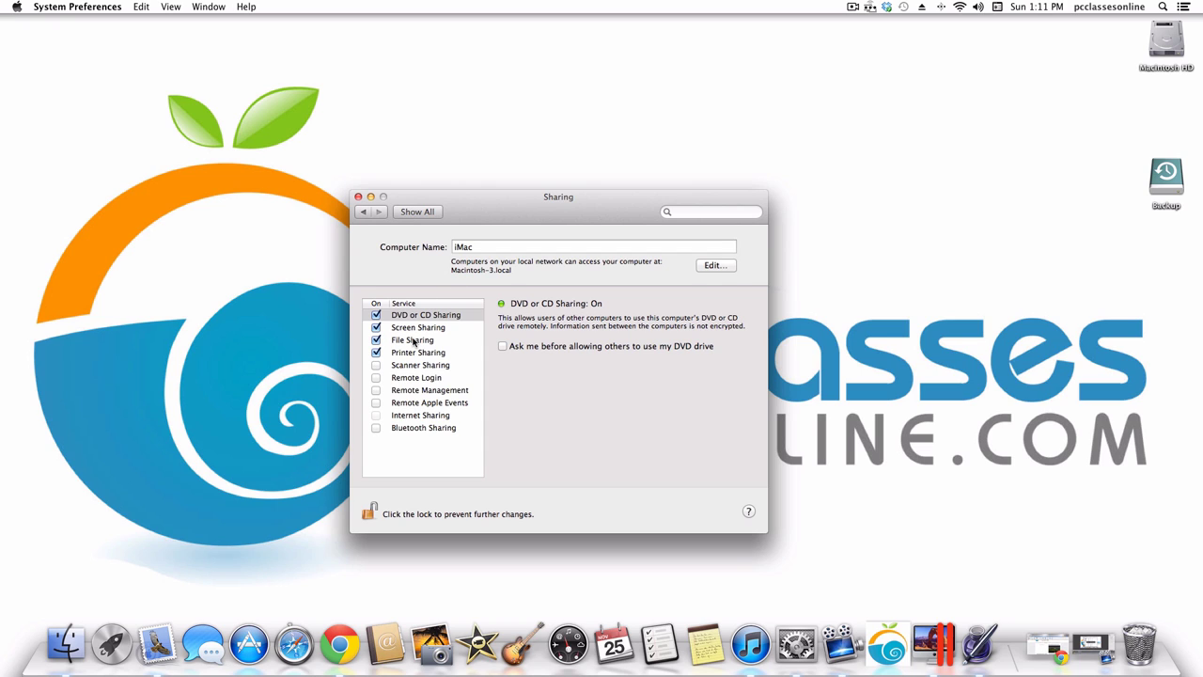
{"action": "left_click", "coordinate": [408, 328]}
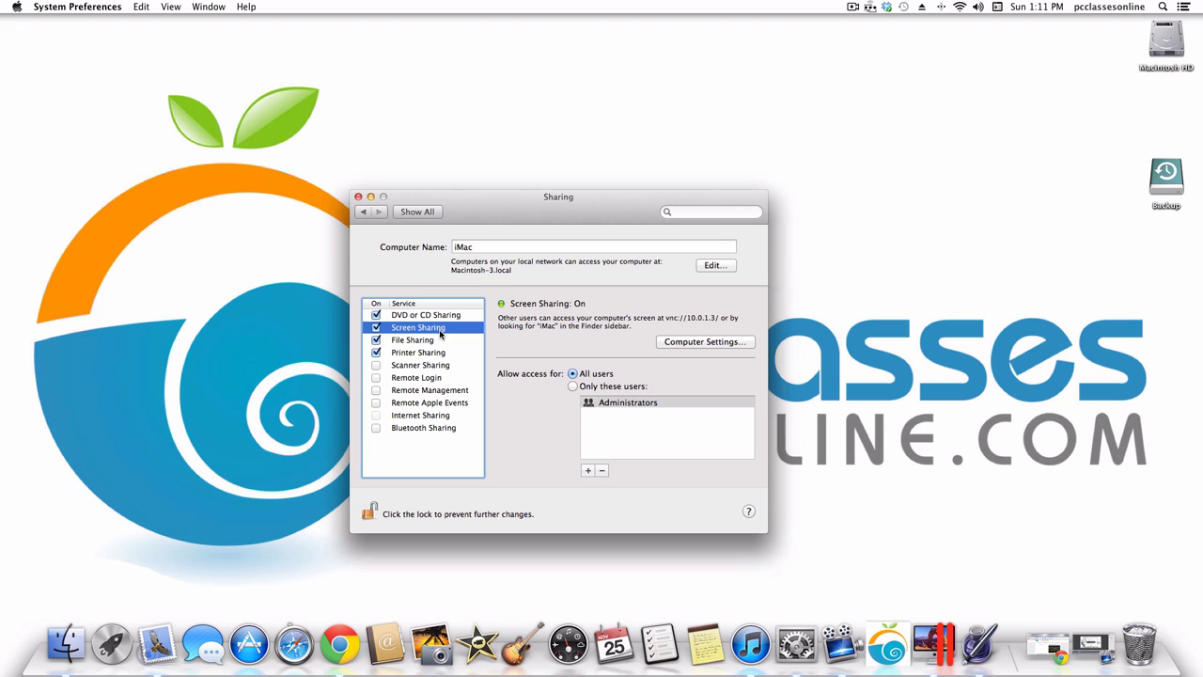
{"action": "left_click", "coordinate": [427, 212]}
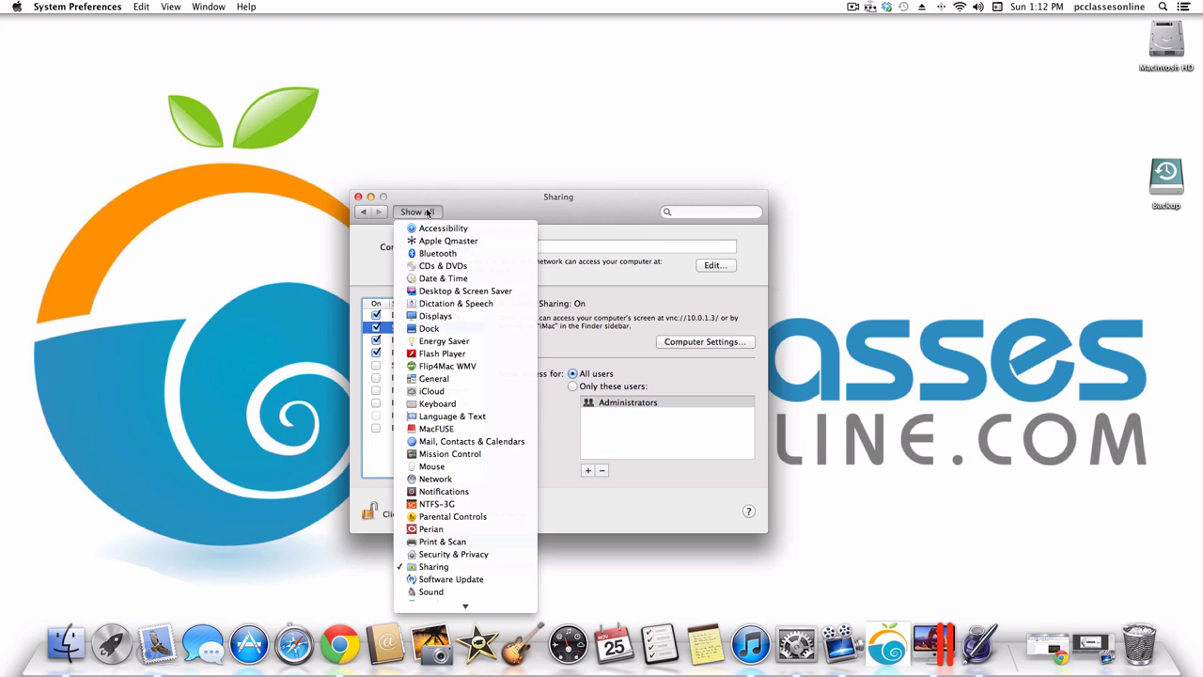
{"action": "left_click", "coordinate": [427, 212]}
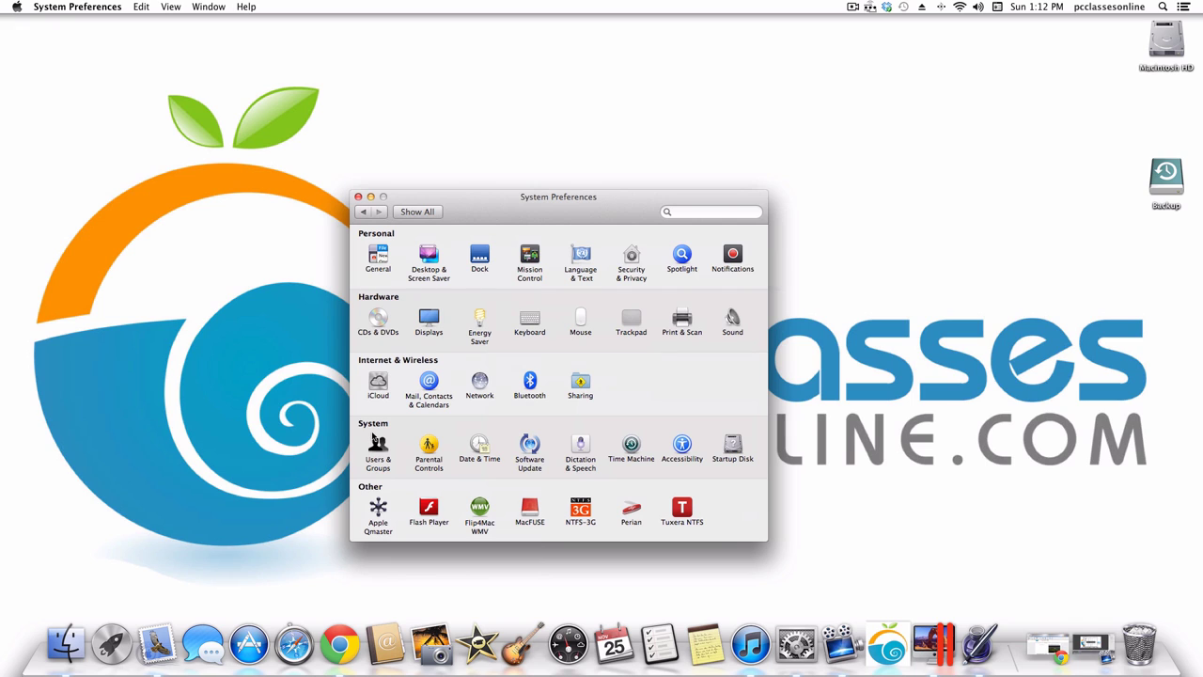
Examine the new account form and its account types in Users & Groups, without creating a user.
{"action": "left_click", "coordinate": [372, 449]}
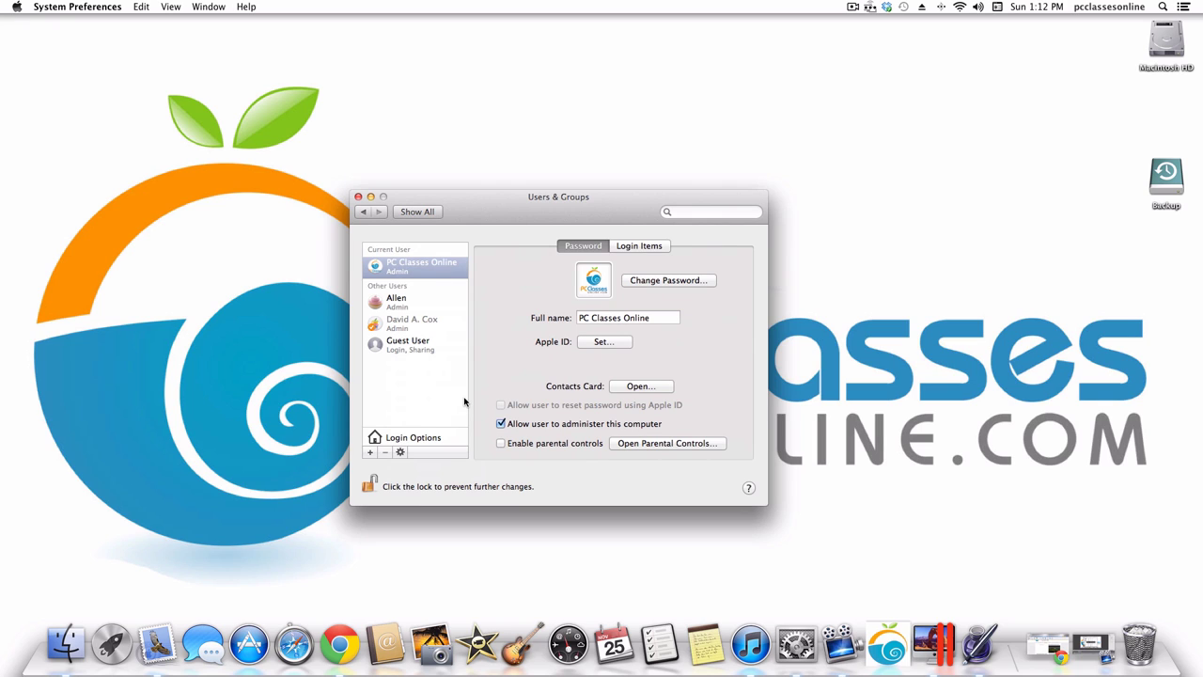
{"action": "left_click", "coordinate": [372, 453]}
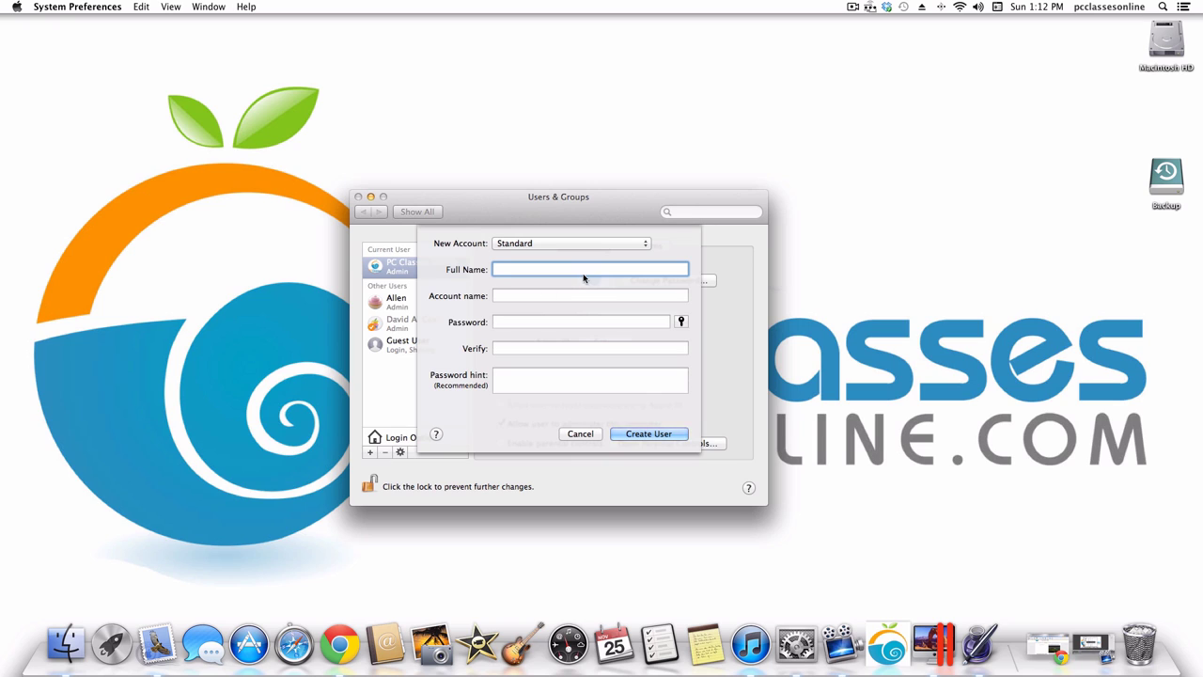
{"action": "left_click", "coordinate": [536, 244]}
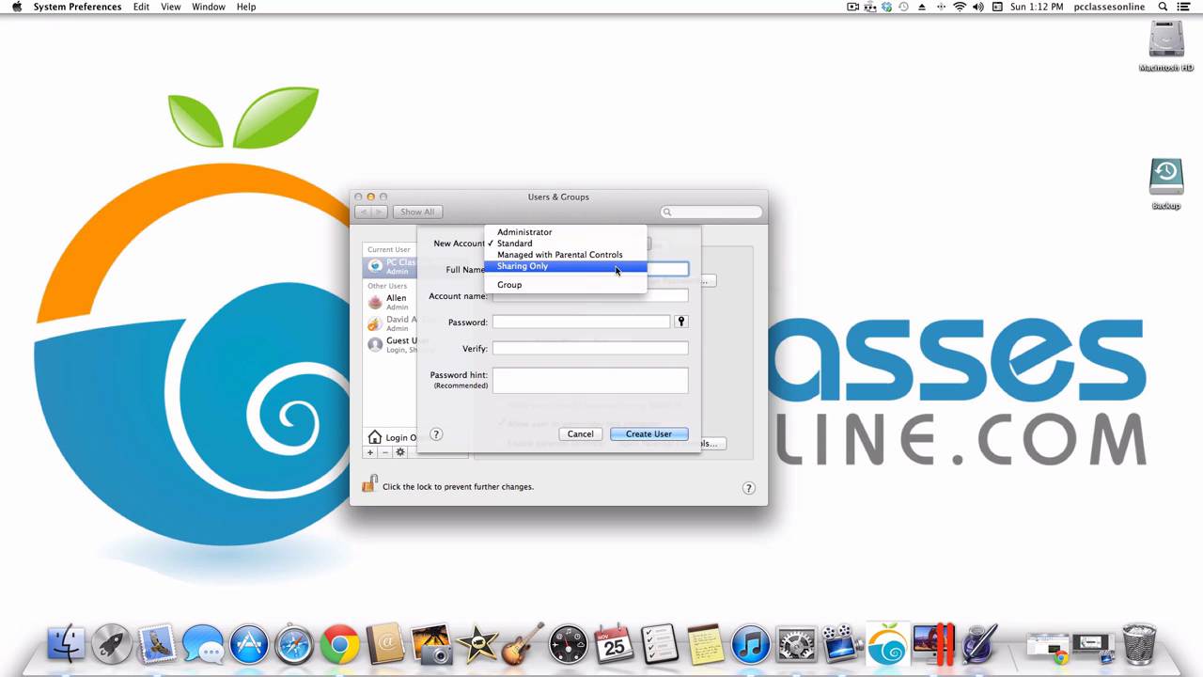
{"action": "left_click", "coordinate": [541, 441]}
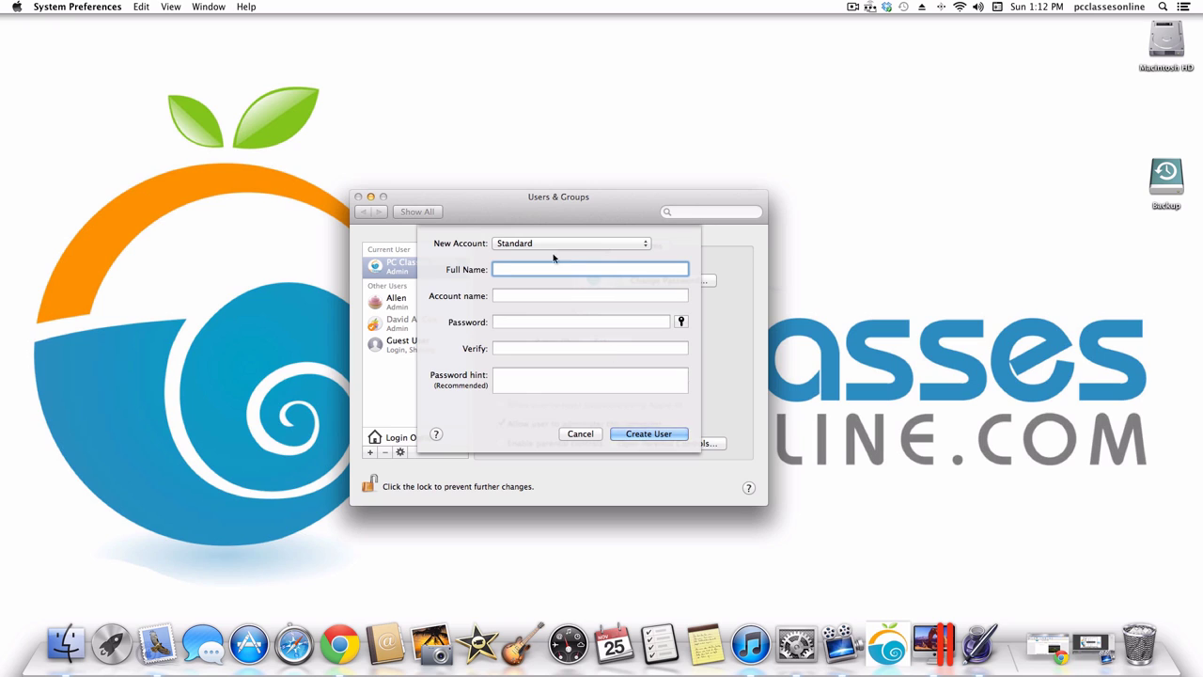
{"action": "left_click", "coordinate": [578, 434]}
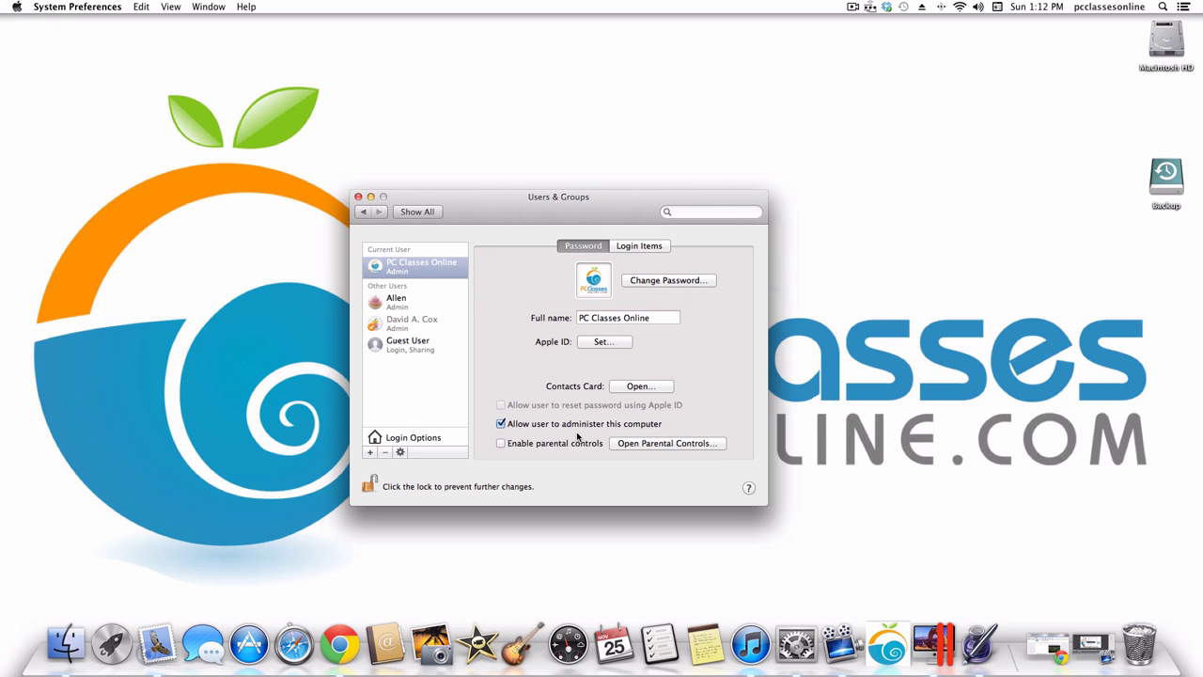
Examine the current user's password change form without changing it, and review the Guest User login settings and the system's log-out option.
{"action": "left_click", "coordinate": [677, 284]}
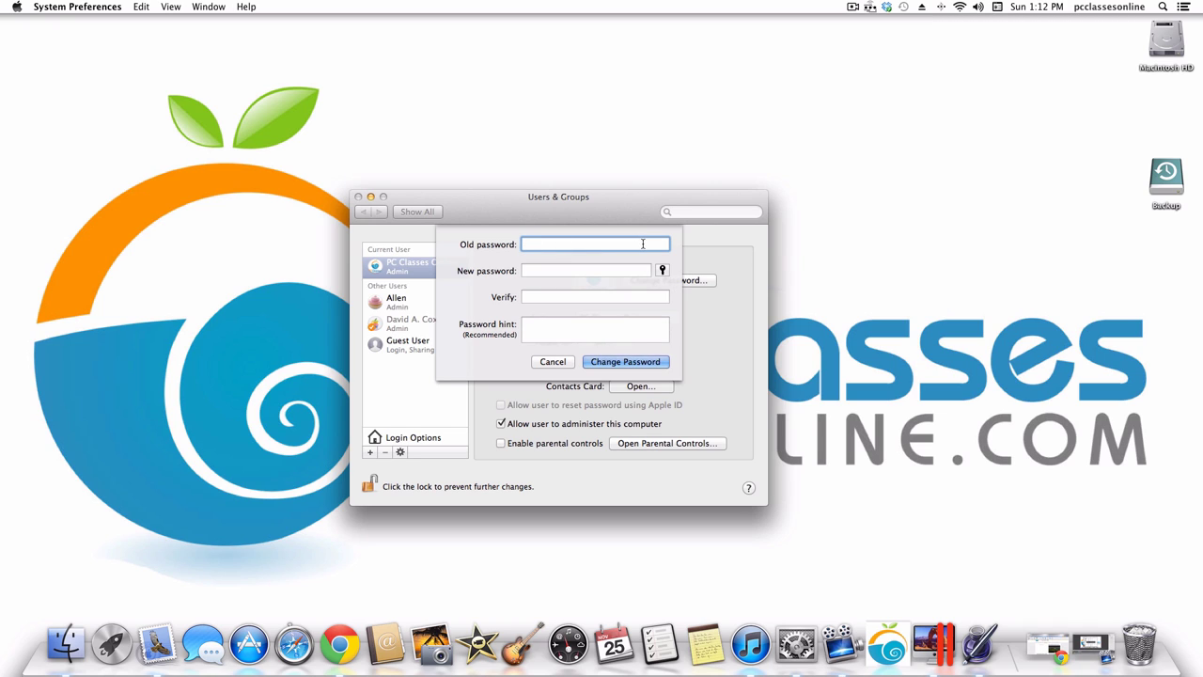
{"action": "left_click", "coordinate": [545, 361]}
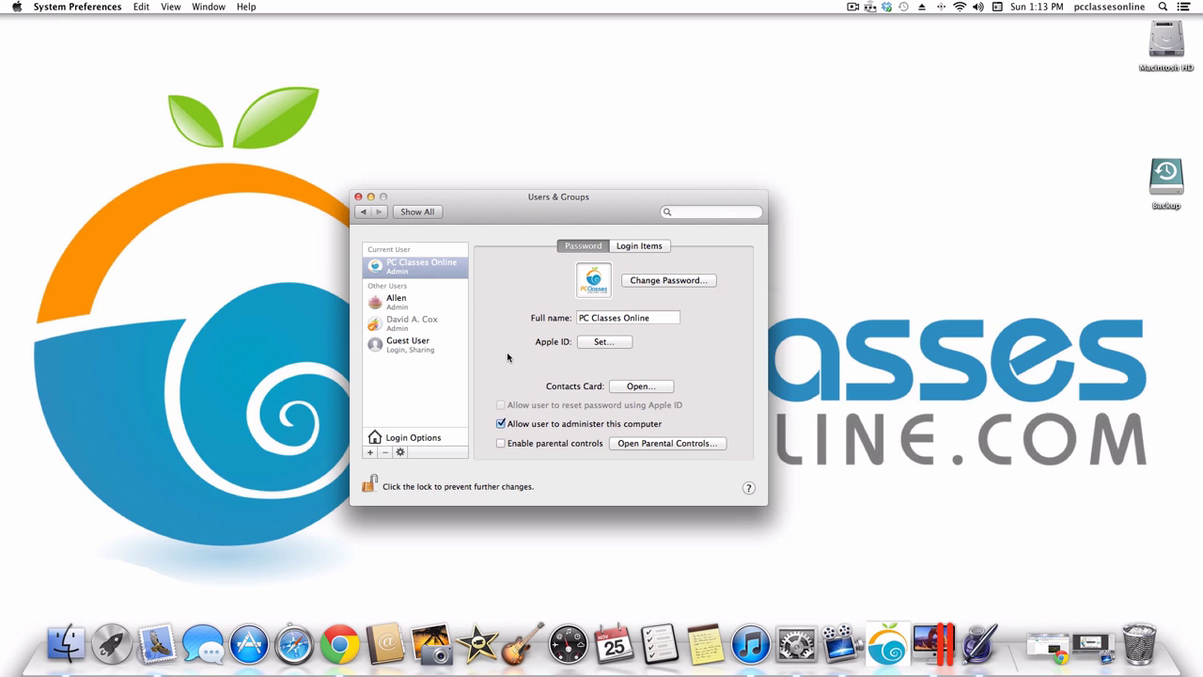
{"action": "left_click", "coordinate": [417, 344]}
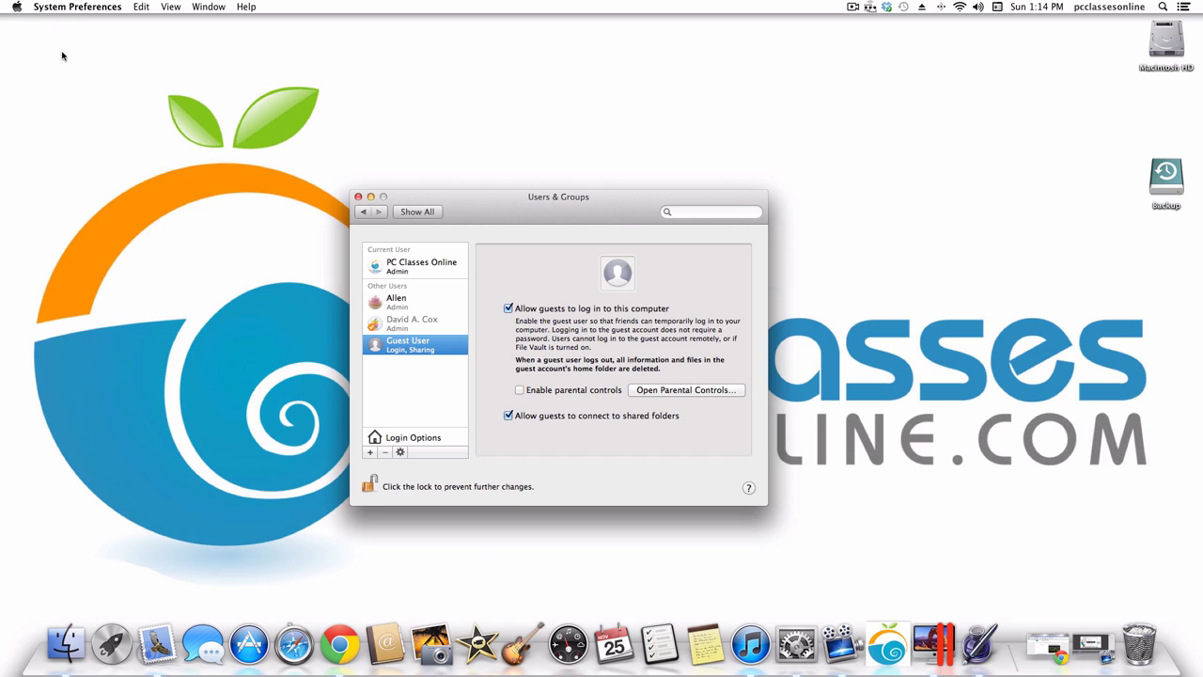
{"action": "left_click", "coordinate": [16, 7]}
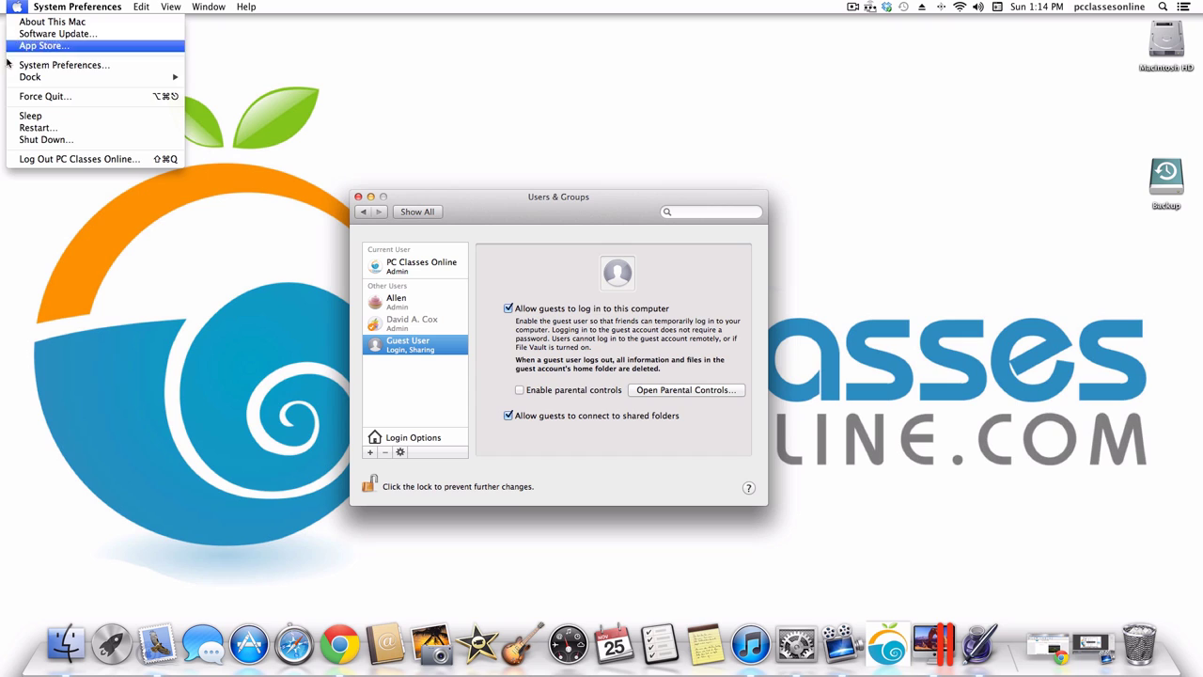
{"action": "left_click", "coordinate": [513, 331]}
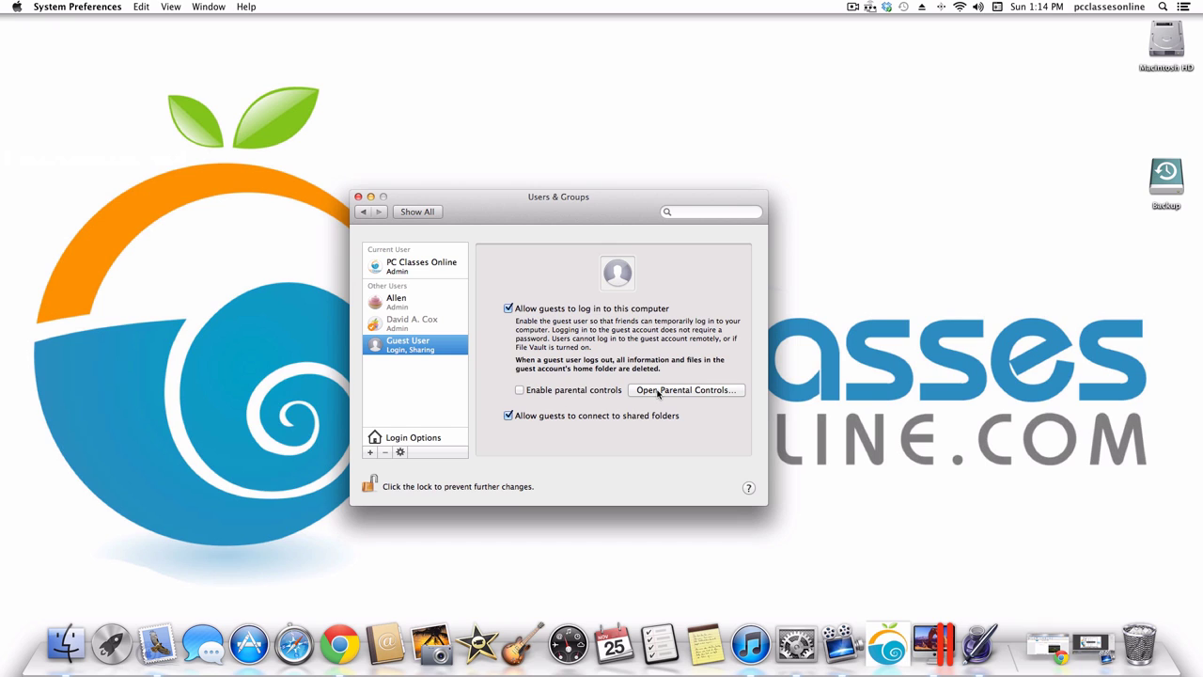
Enable parental controls for the Guest Account.
{"action": "left_click", "coordinate": [406, 213]}
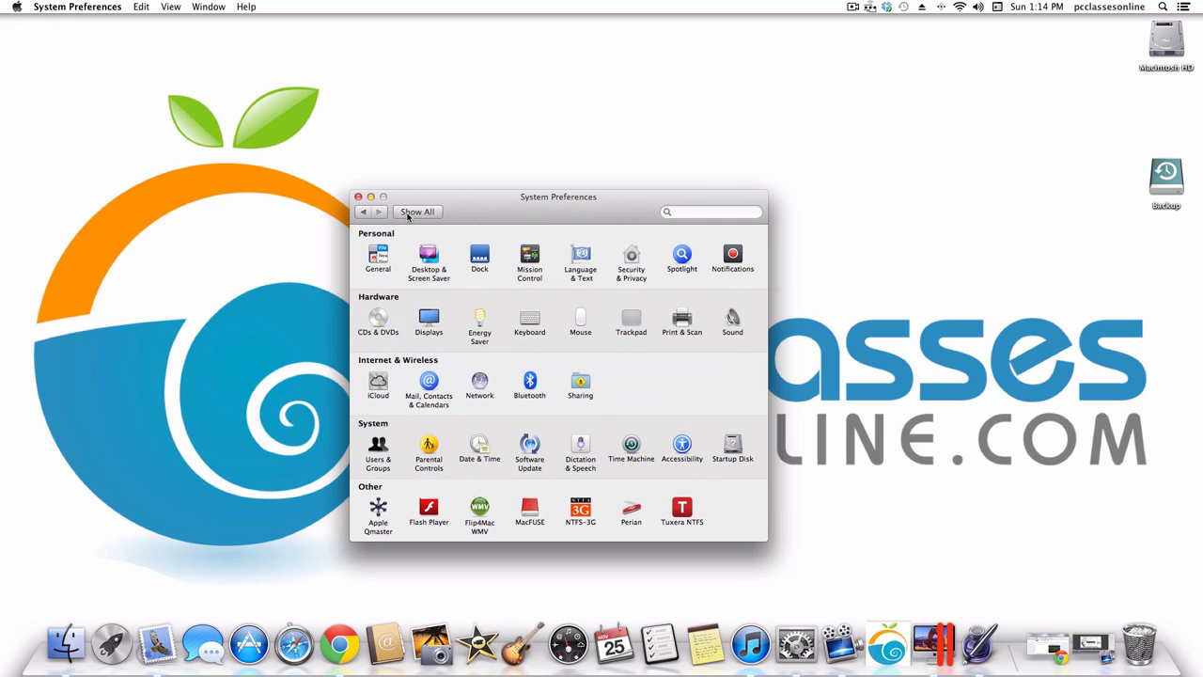
{"action": "left_click", "coordinate": [431, 446]}
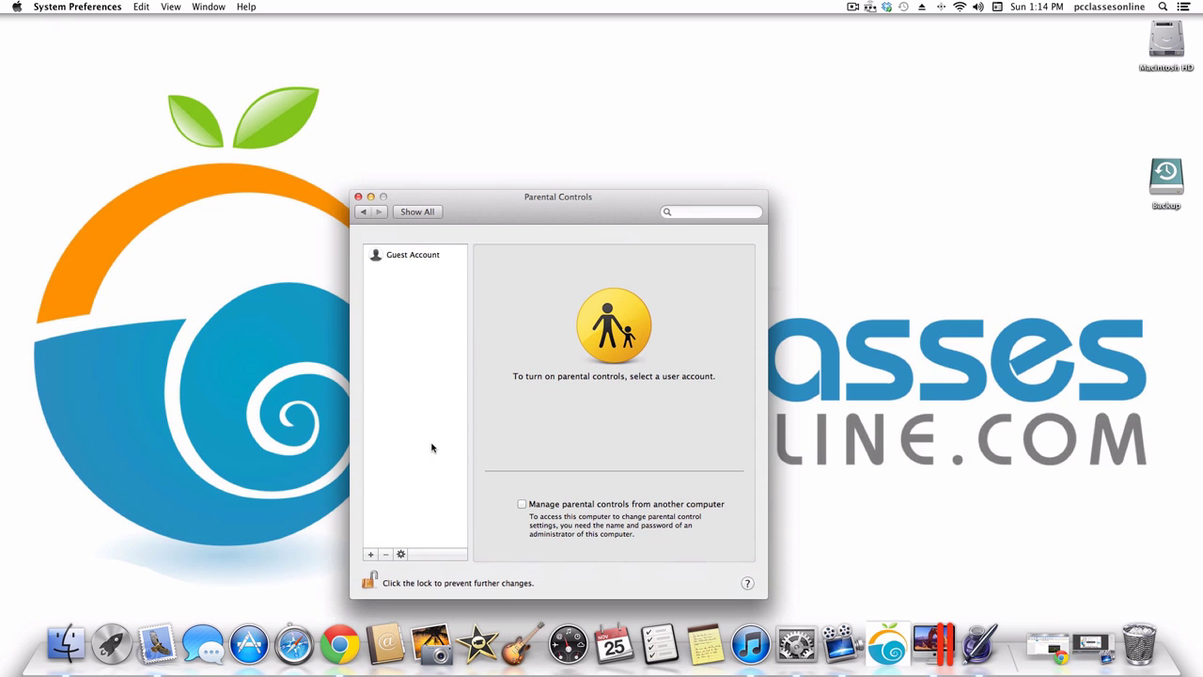
{"action": "left_click", "coordinate": [406, 254]}
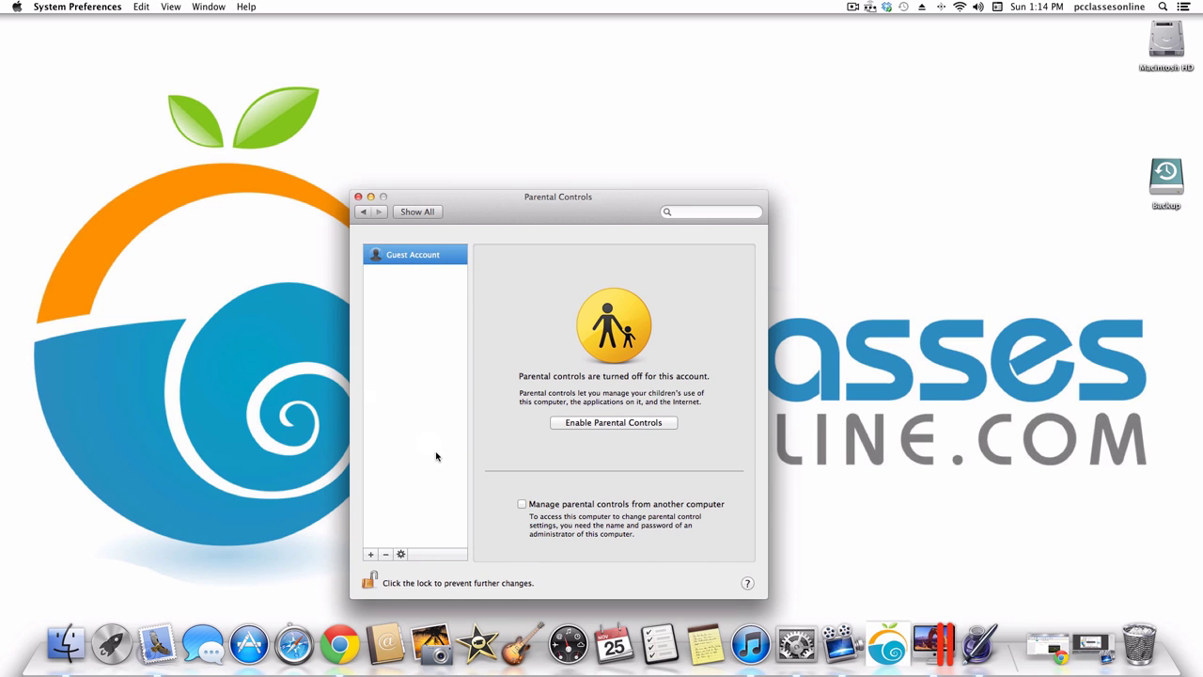
{"action": "left_click", "coordinate": [603, 423]}
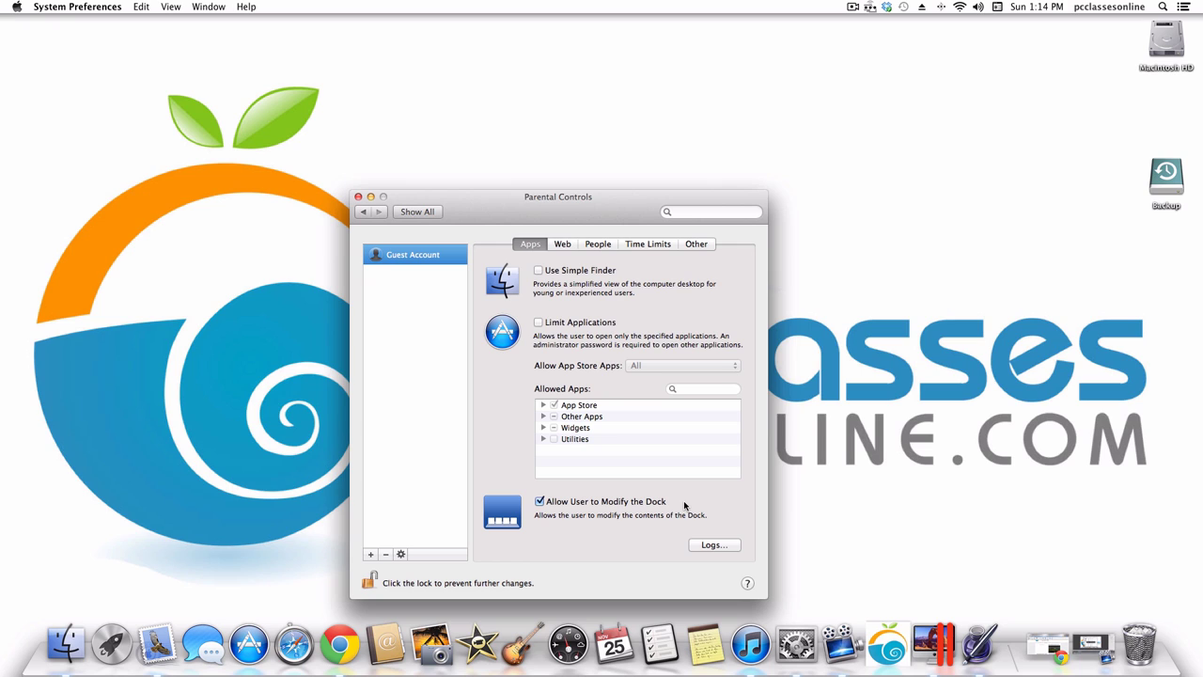
Review the Guest Account's website restrictions and disallow adding Game Center friends and joining Game Center multiplayer games.
{"action": "left_click", "coordinate": [564, 244]}
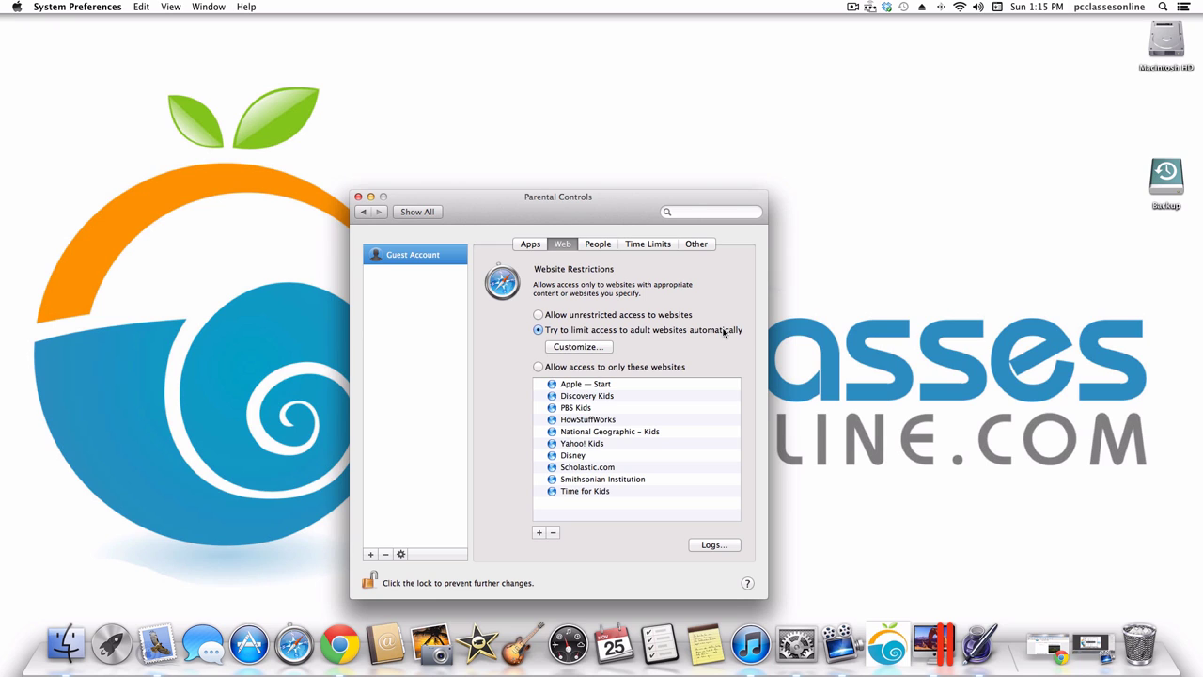
{"action": "left_click", "coordinate": [602, 244]}
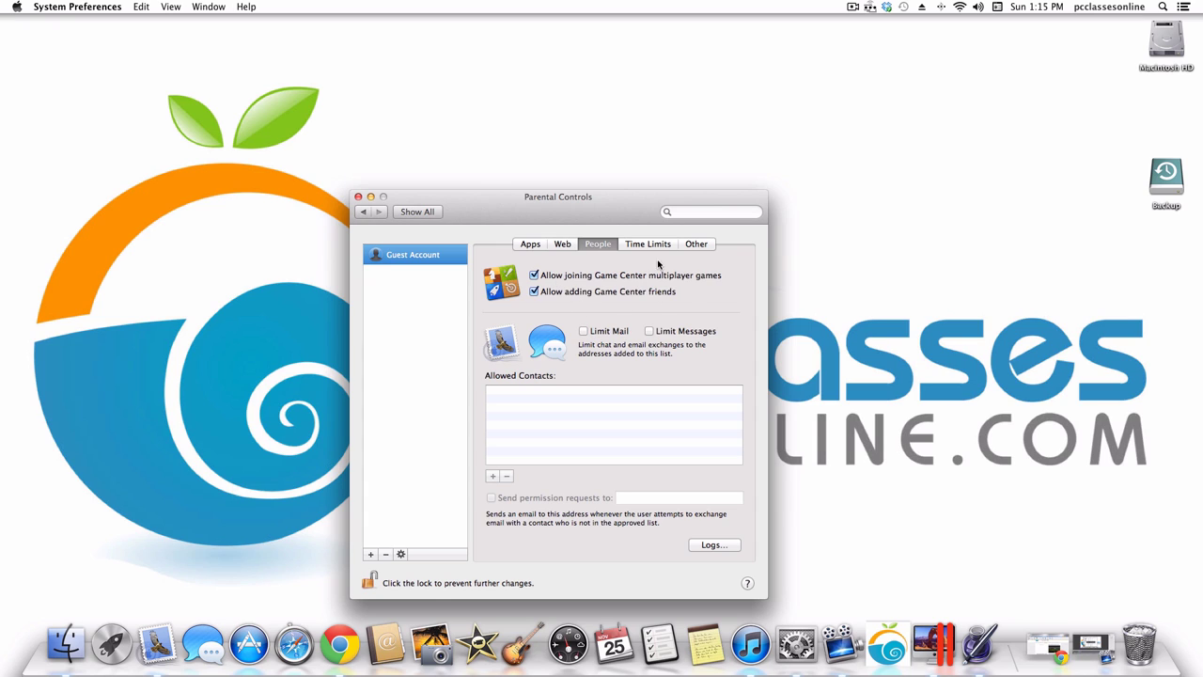
{"action": "left_click", "coordinate": [537, 293]}
{"action": "left_click", "coordinate": [559, 277]}
Review the Guest Account's time limits and its dictation, dictionary, printer and disc burning restrictions, and return to the preferences overview.
{"action": "left_click", "coordinate": [648, 243]}
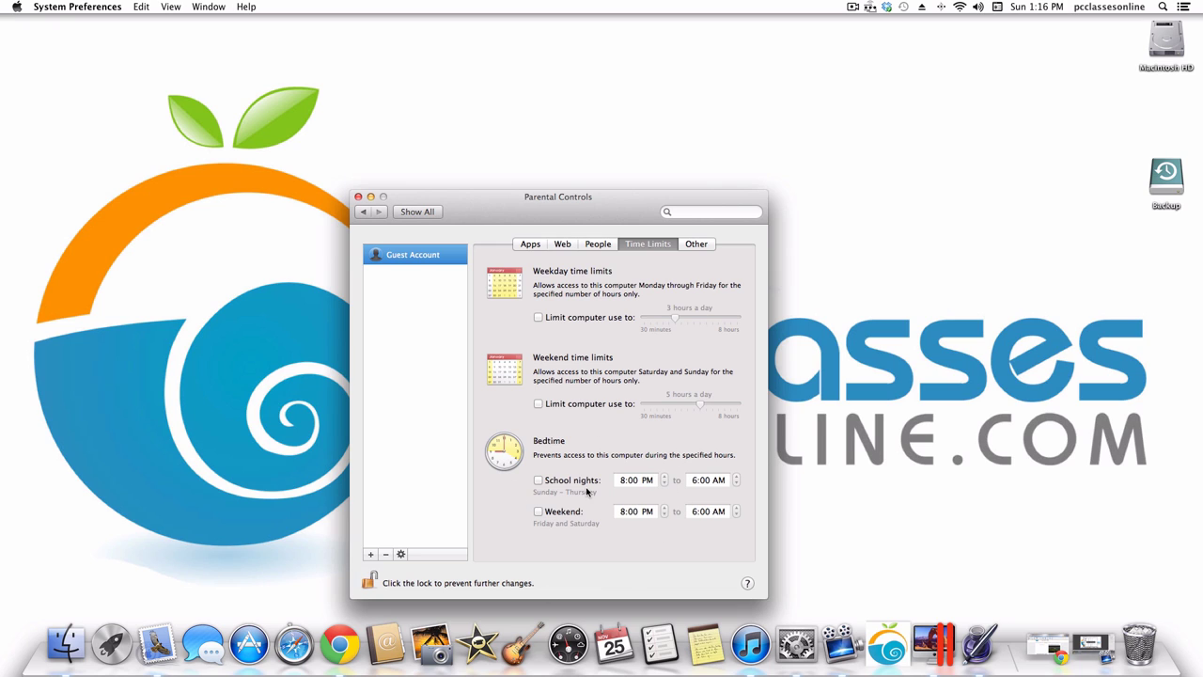
{"action": "left_click", "coordinate": [713, 245]}
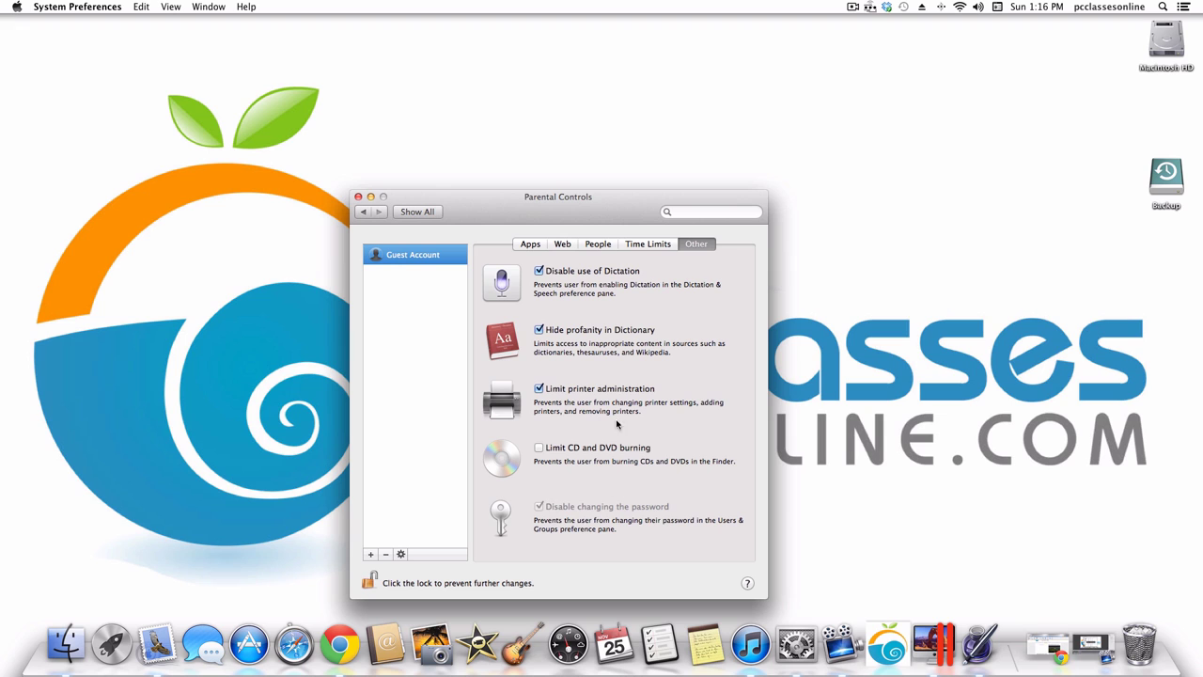
{"action": "left_click", "coordinate": [423, 211]}
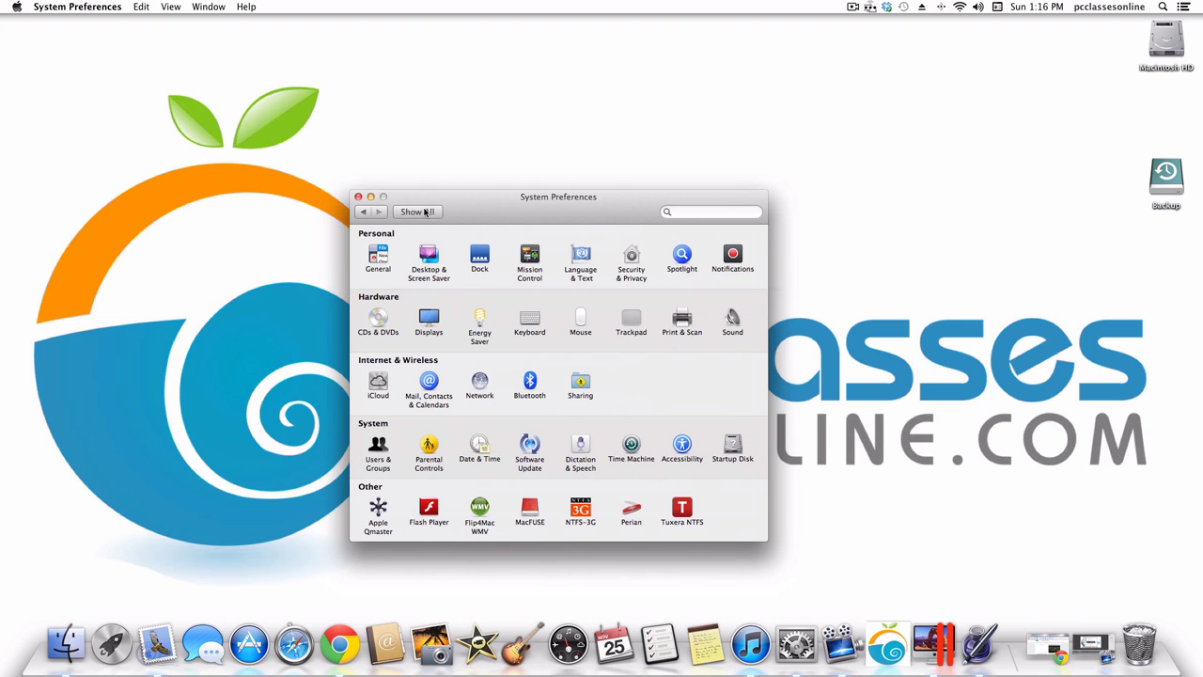
Review the Date & Time preferences, including the menu bar clock options, automatic date and time, and the time zone.
{"action": "left_click", "coordinate": [477, 442]}
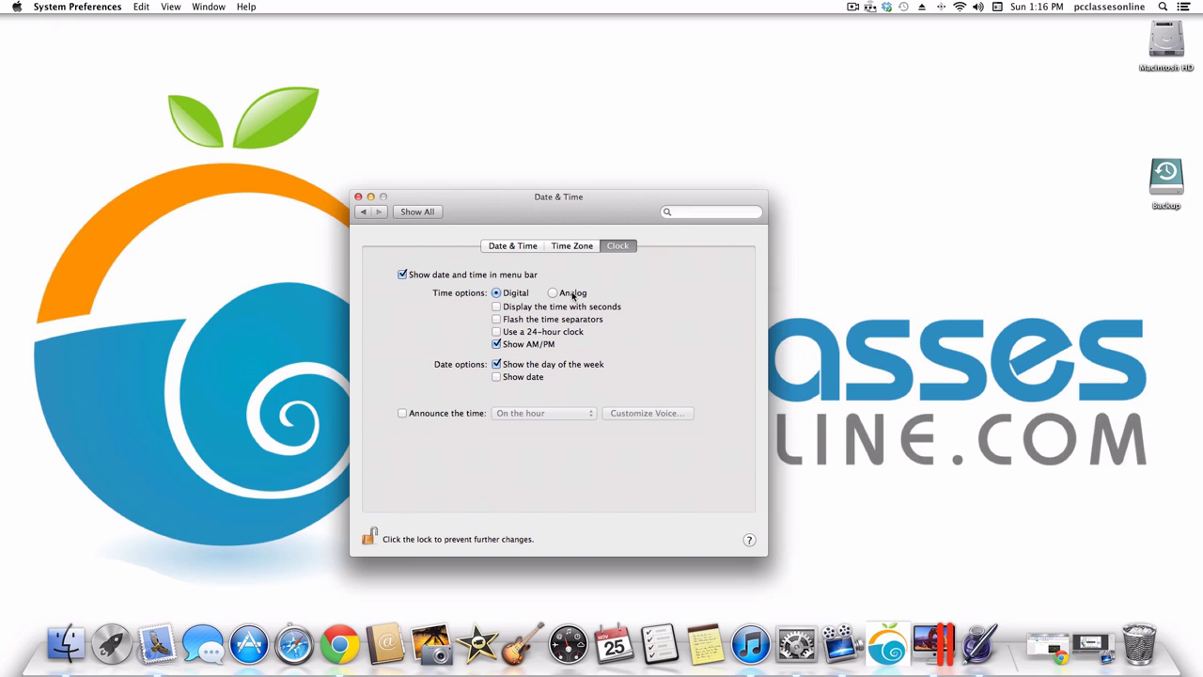
{"action": "left_click", "coordinate": [525, 248]}
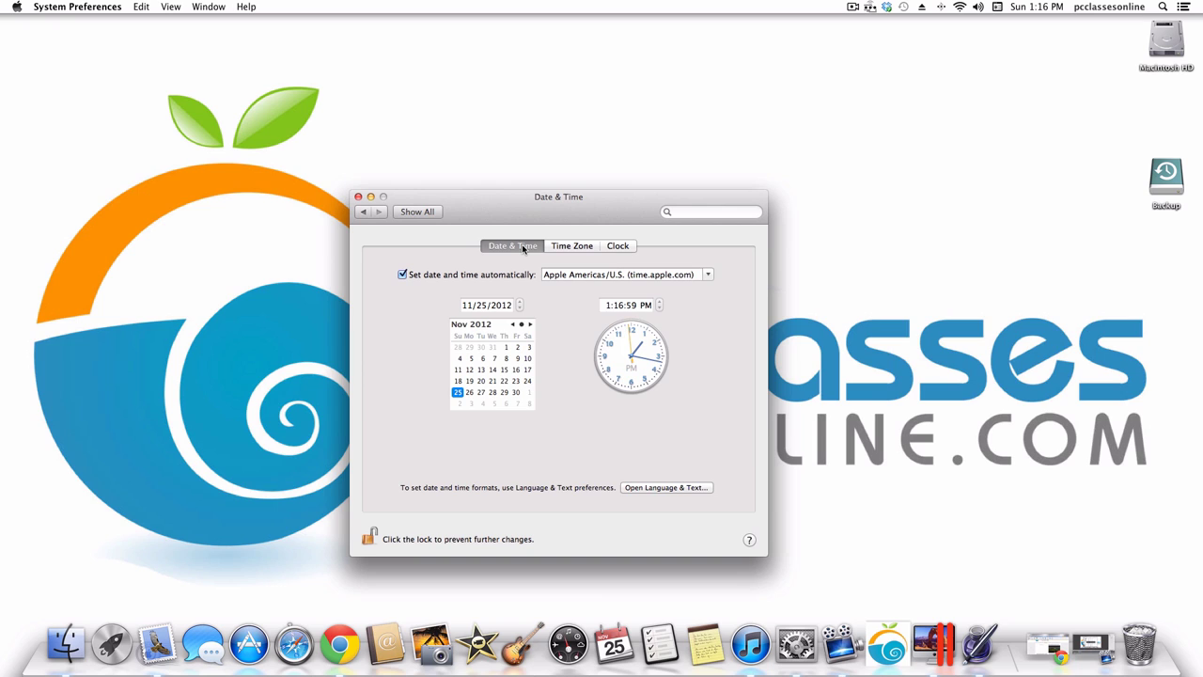
{"action": "left_click", "coordinate": [553, 248]}
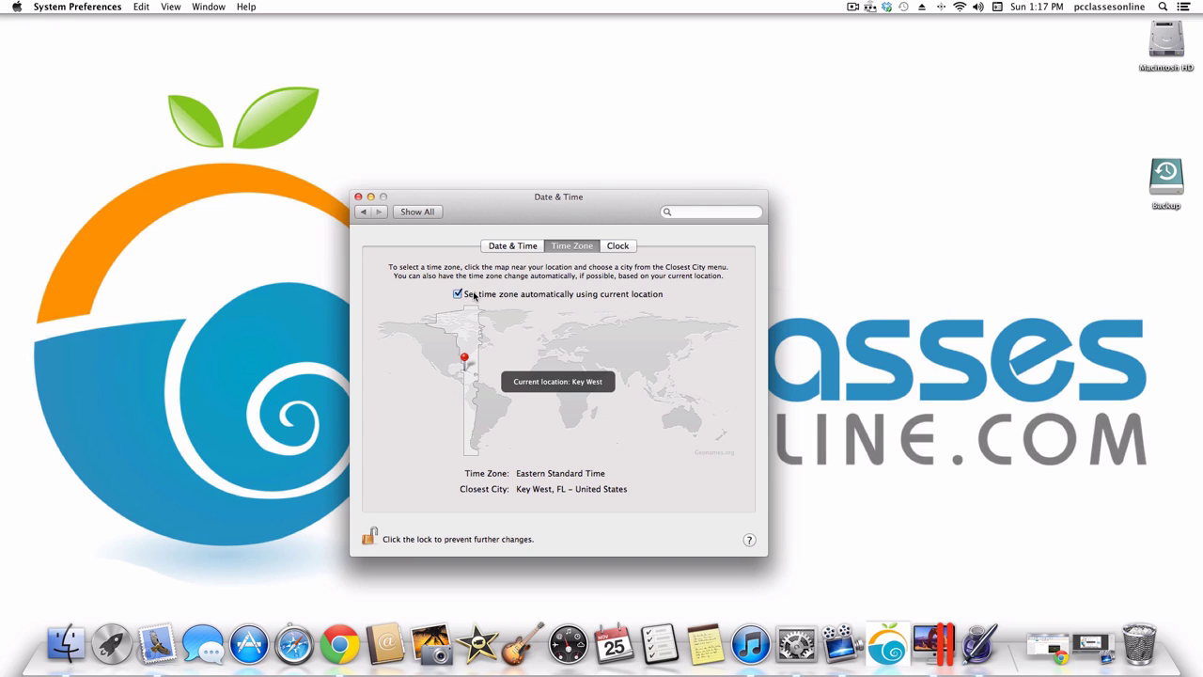
{"action": "left_click", "coordinate": [630, 245]}
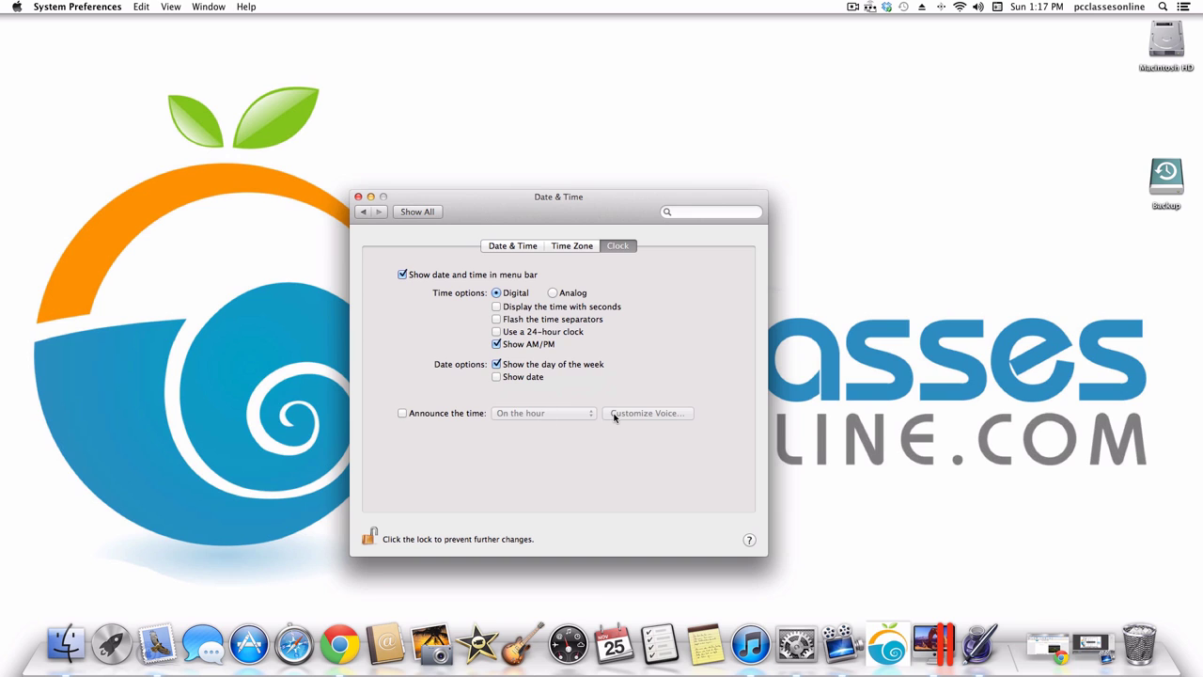
{"action": "left_click", "coordinate": [408, 213]}
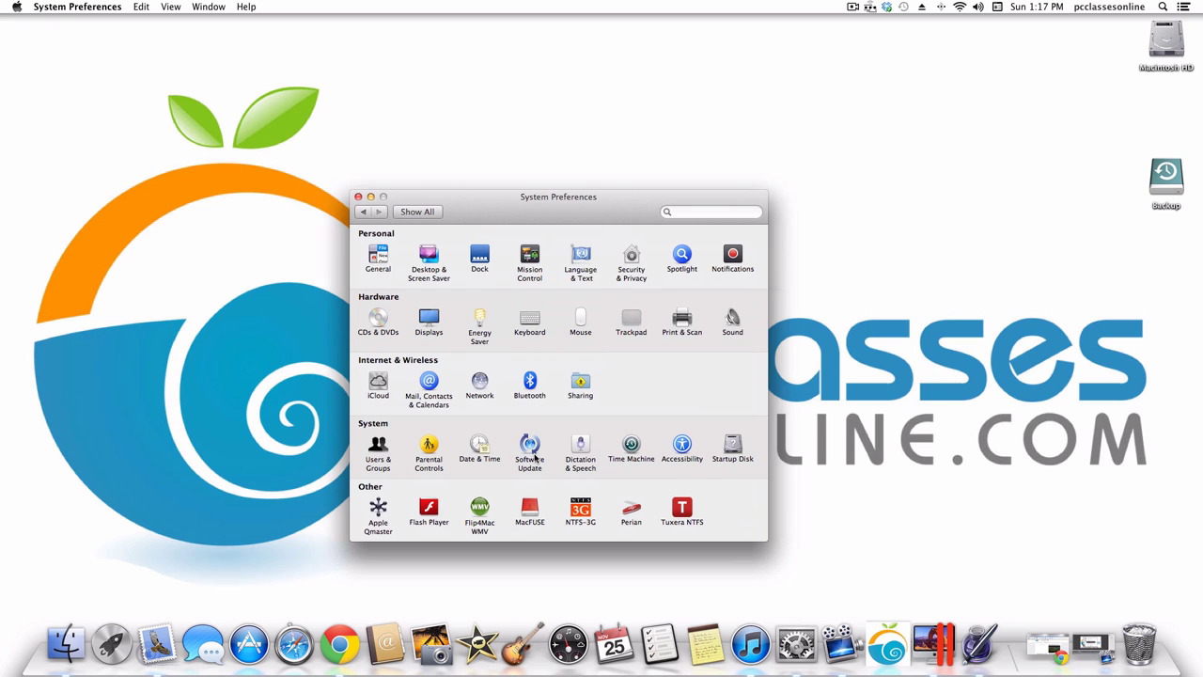
Review the system-wide Software Update command and the automatic update and app download settings in the Software Update preferences.
{"action": "left_click", "coordinate": [16, 7]}
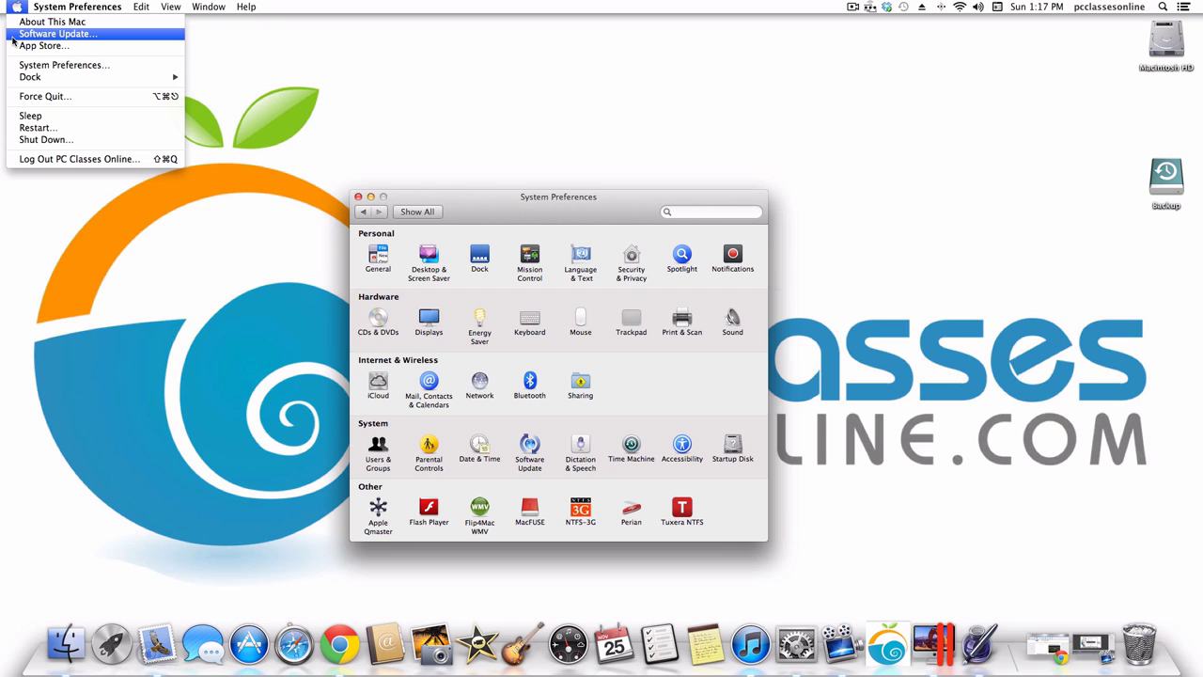
{"action": "left_click", "coordinate": [559, 482]}
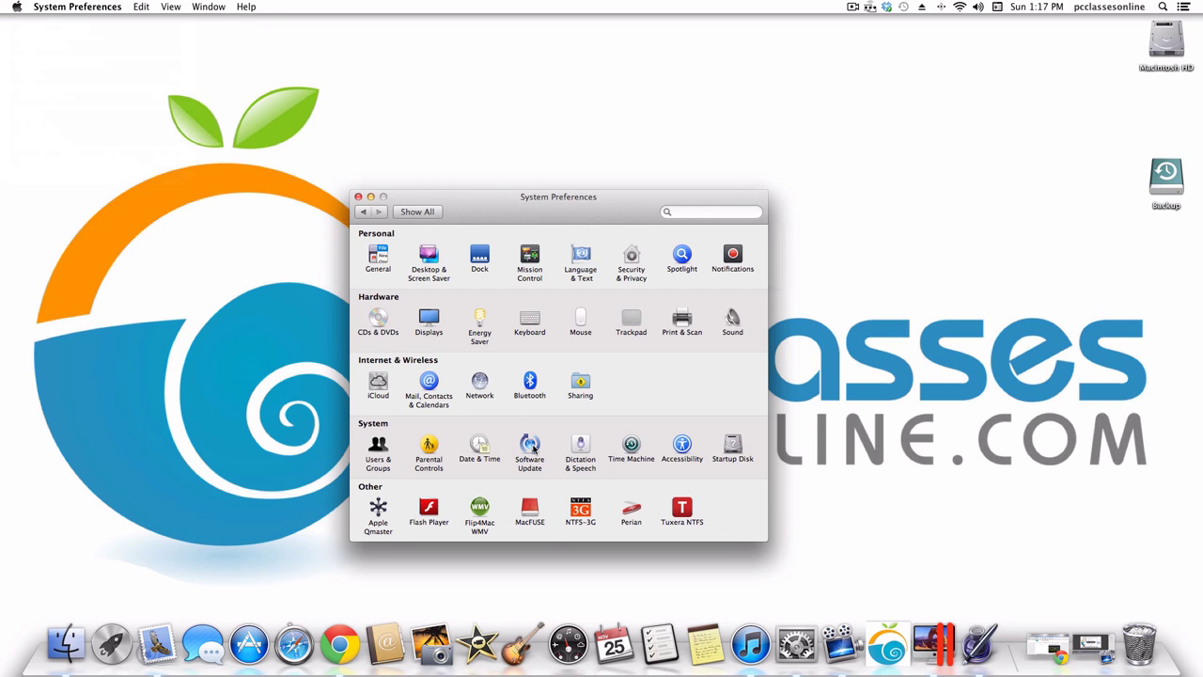
{"action": "left_click", "coordinate": [530, 448]}
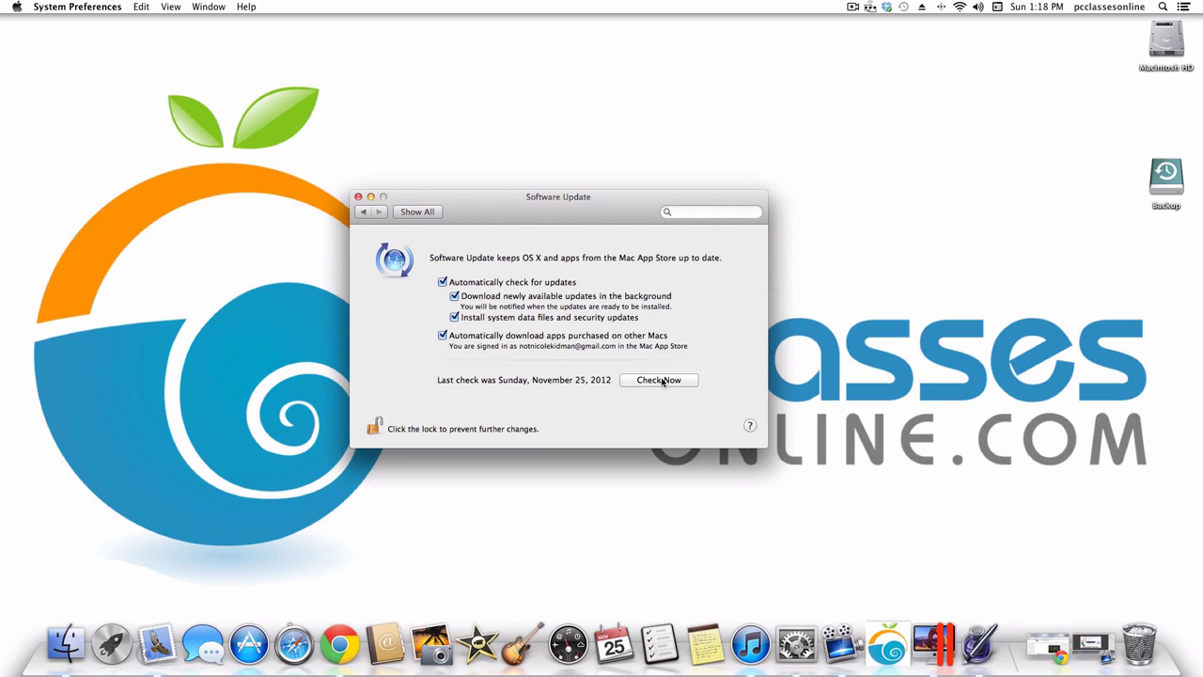
{"action": "left_click", "coordinate": [396, 210]}
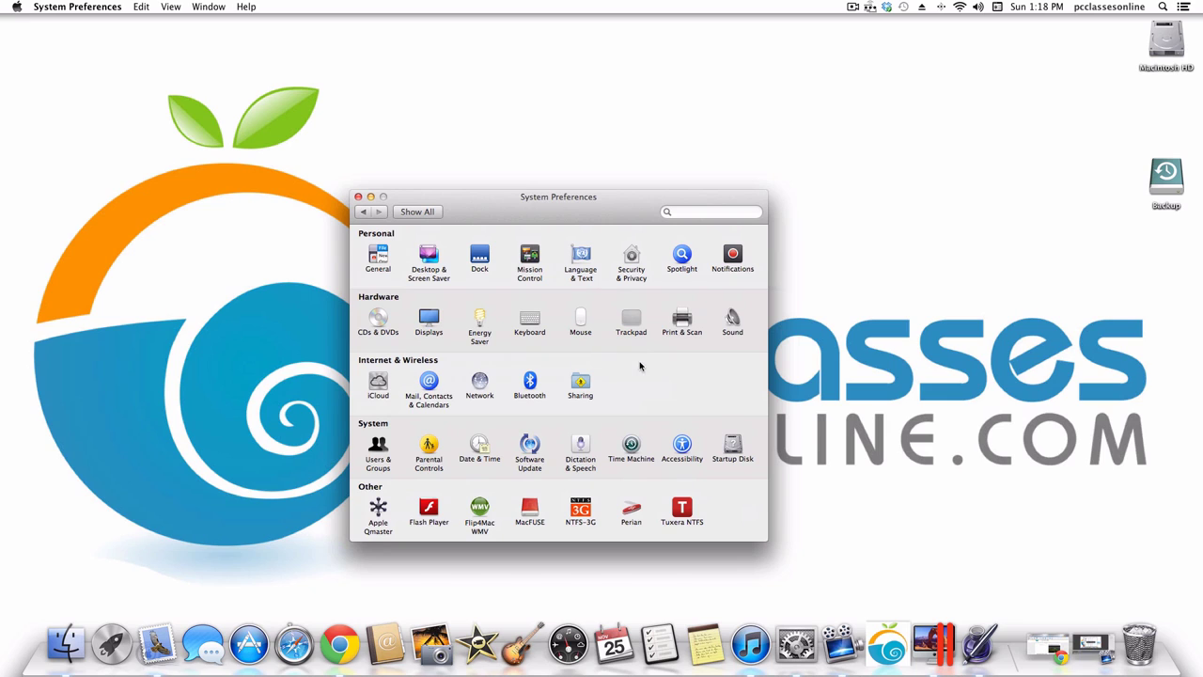
Bring up the Dictation & Speech settings, switch to Notes, clear the existing note's text and move the Notes window aside.
{"action": "left_click", "coordinate": [580, 454]}
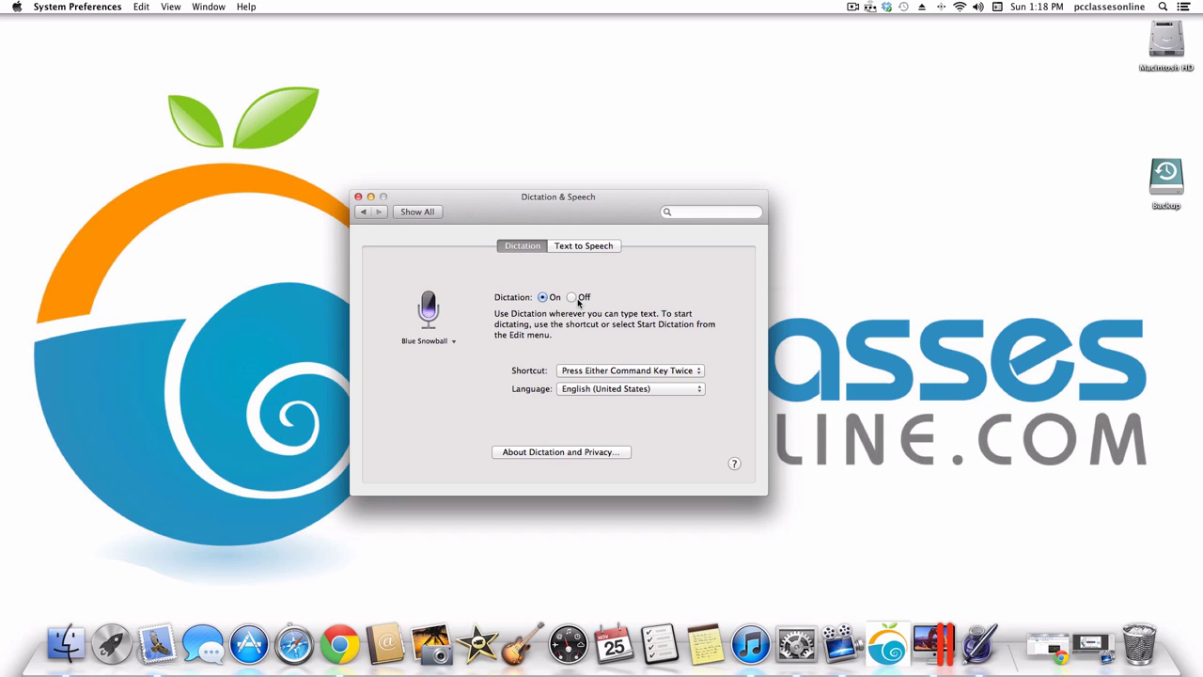
{"action": "left_click", "coordinate": [722, 639]}
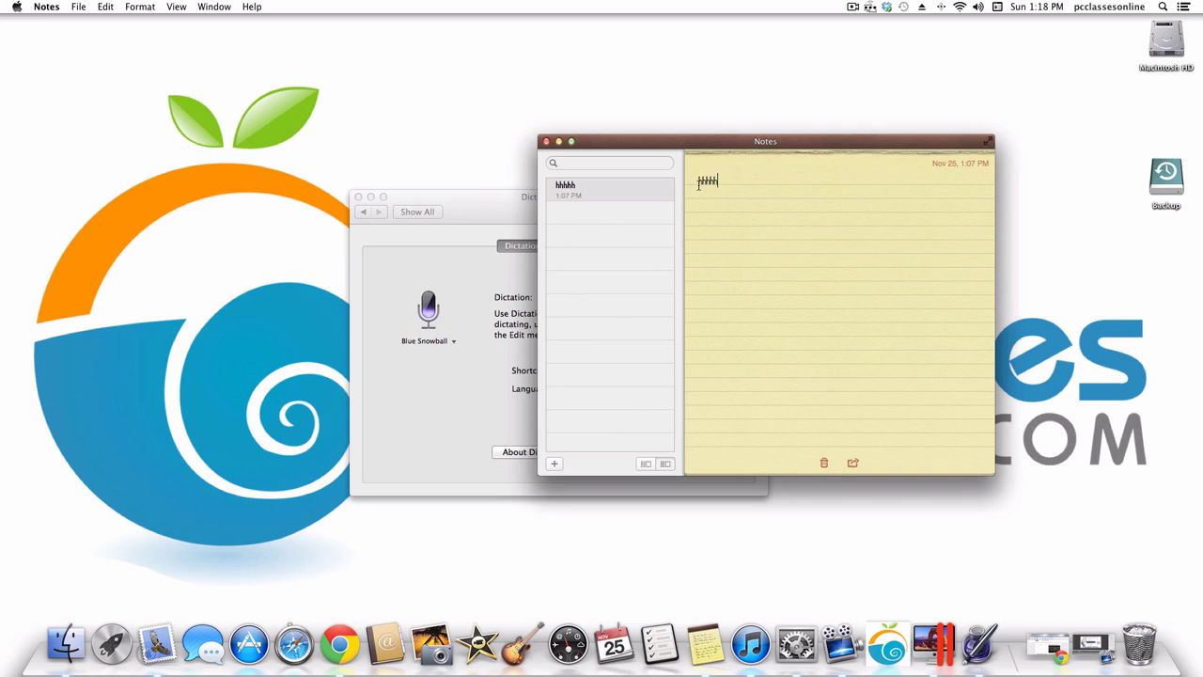
{"action": "double_click", "coordinate": [700, 183]}
{"action": "key", "text": "BackSpace"}
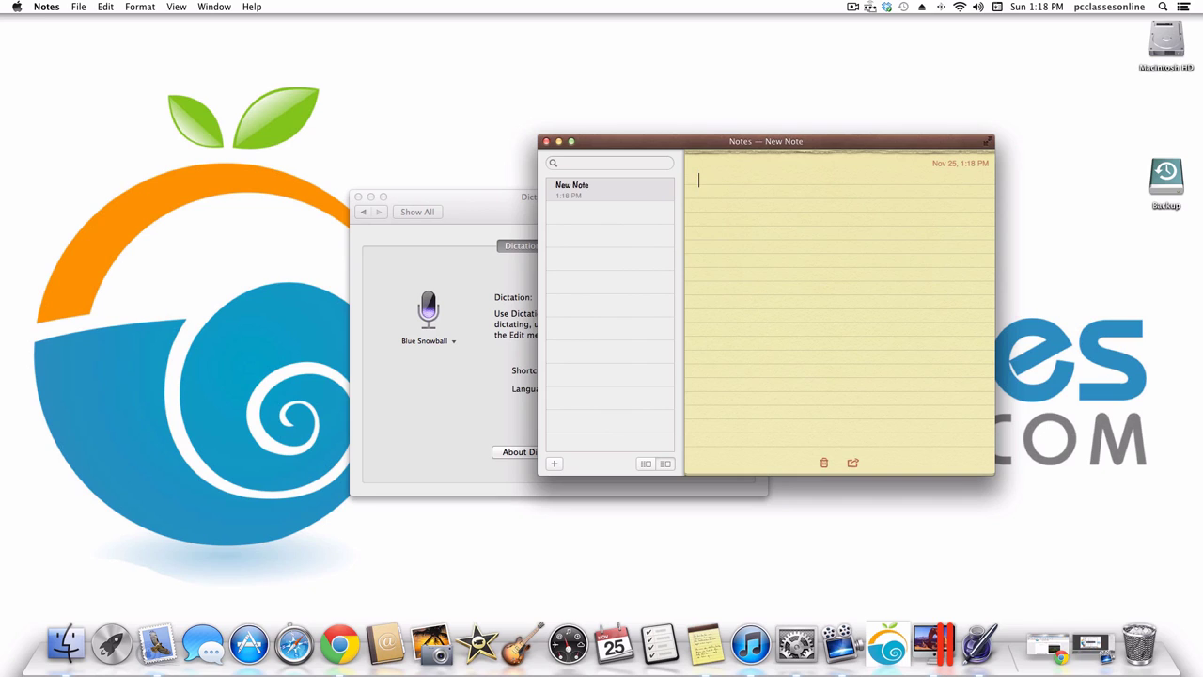
{"action": "left_click_drag", "start_coordinate": [711, 142], "coordinate": [921, 198]}
Examine the dictation shortcut options in Dictation & Speech and keep Press Either Command Key Twice.
{"action": "left_click", "coordinate": [512, 349]}
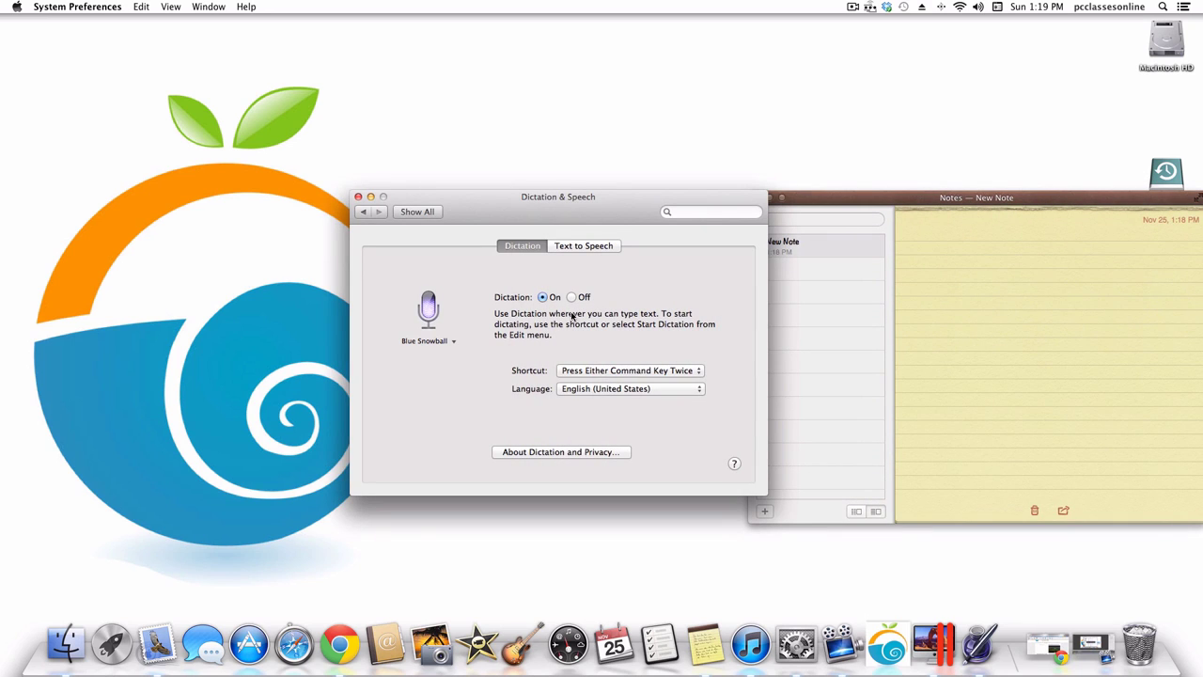
{"action": "left_click", "coordinate": [578, 375]}
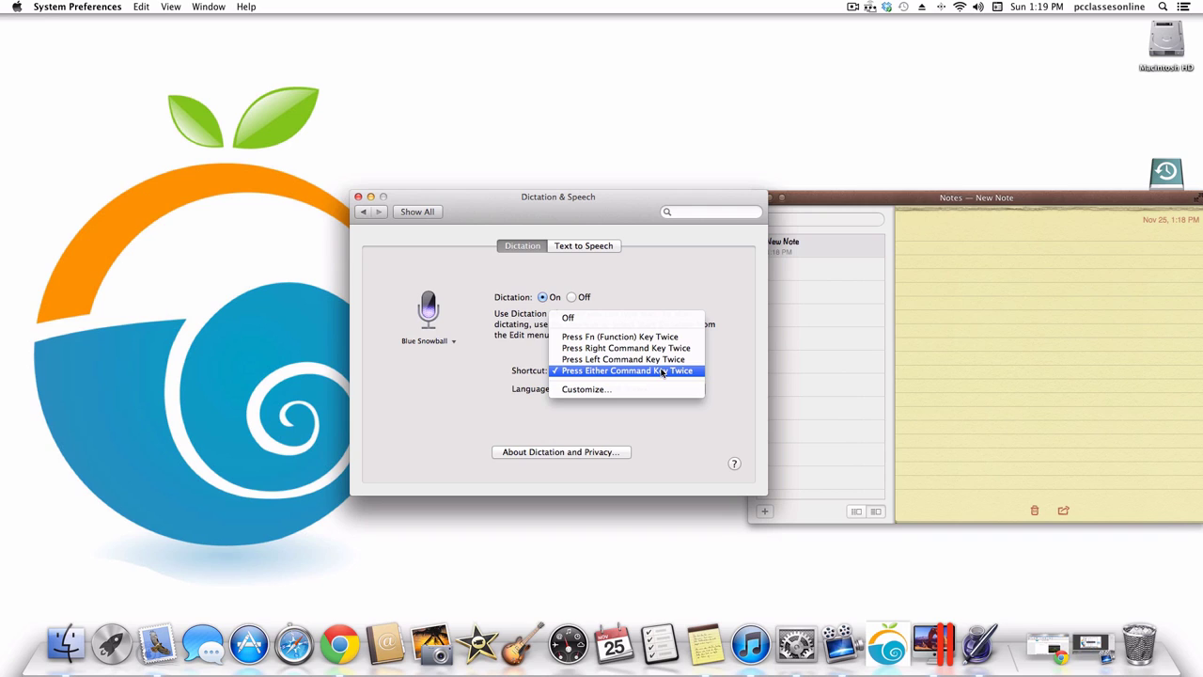
{"action": "left_click", "coordinate": [662, 373]}
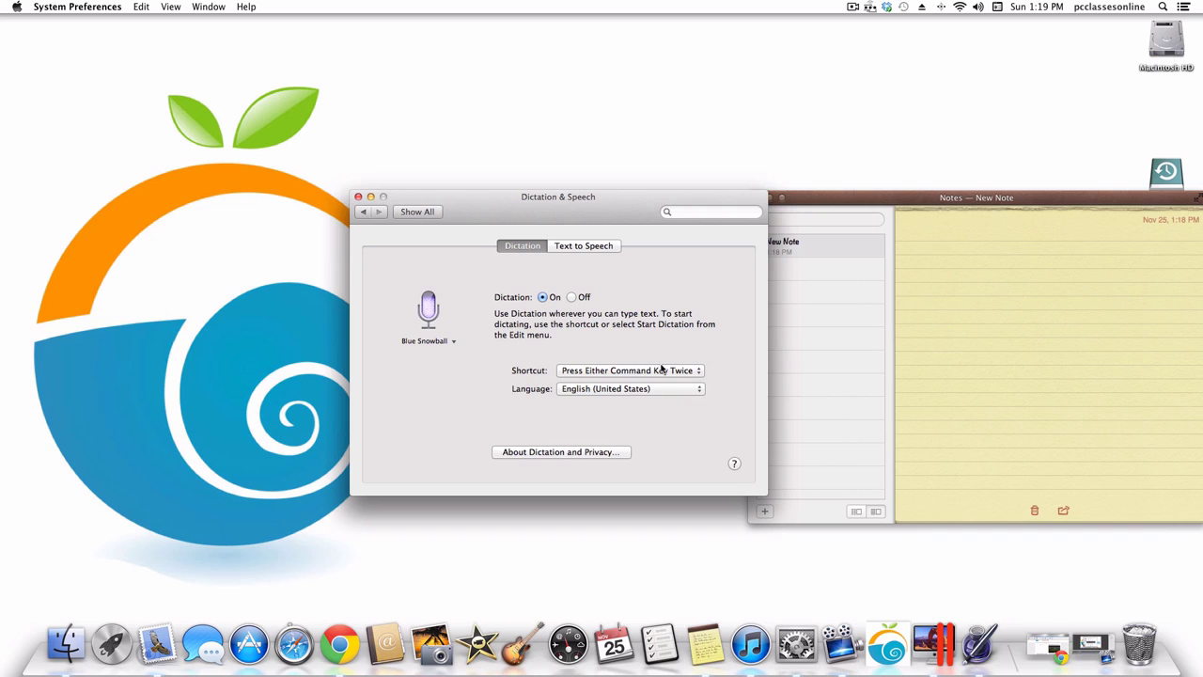
Dictate "The dog walked to the park" into the empty note, close Notes and return to the preferences overview.
{"action": "left_click", "coordinate": [940, 243]}
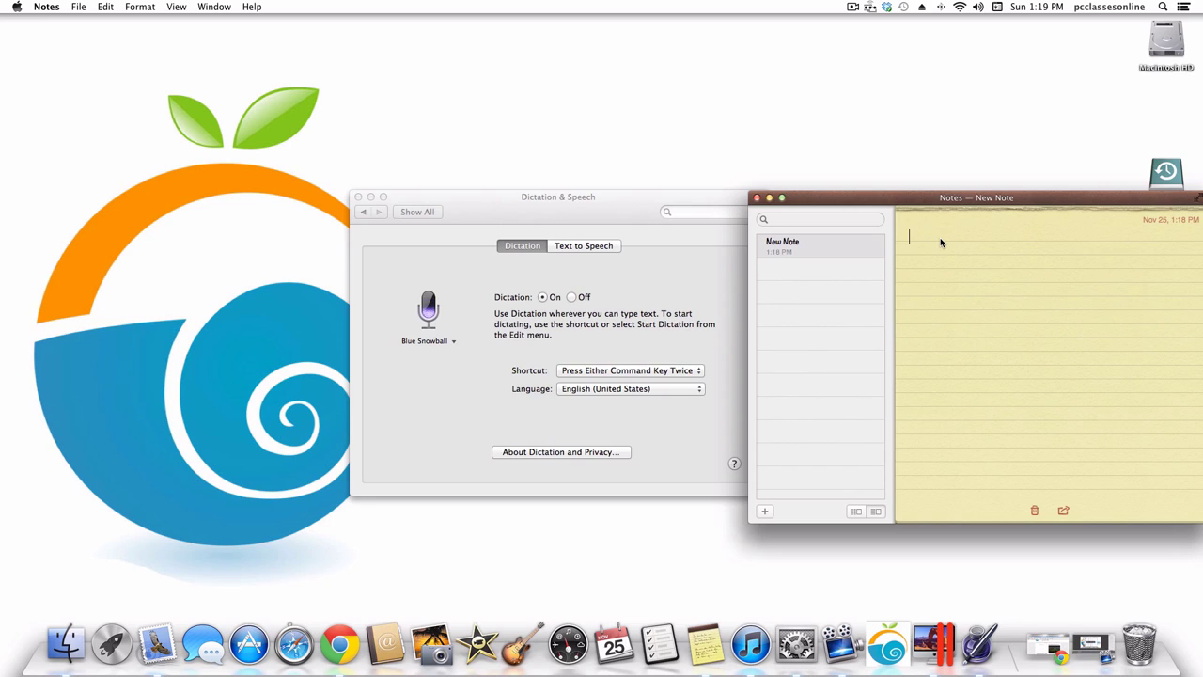
{"action": "key", "text": "super"}
{"action": "key", "text": "super"}
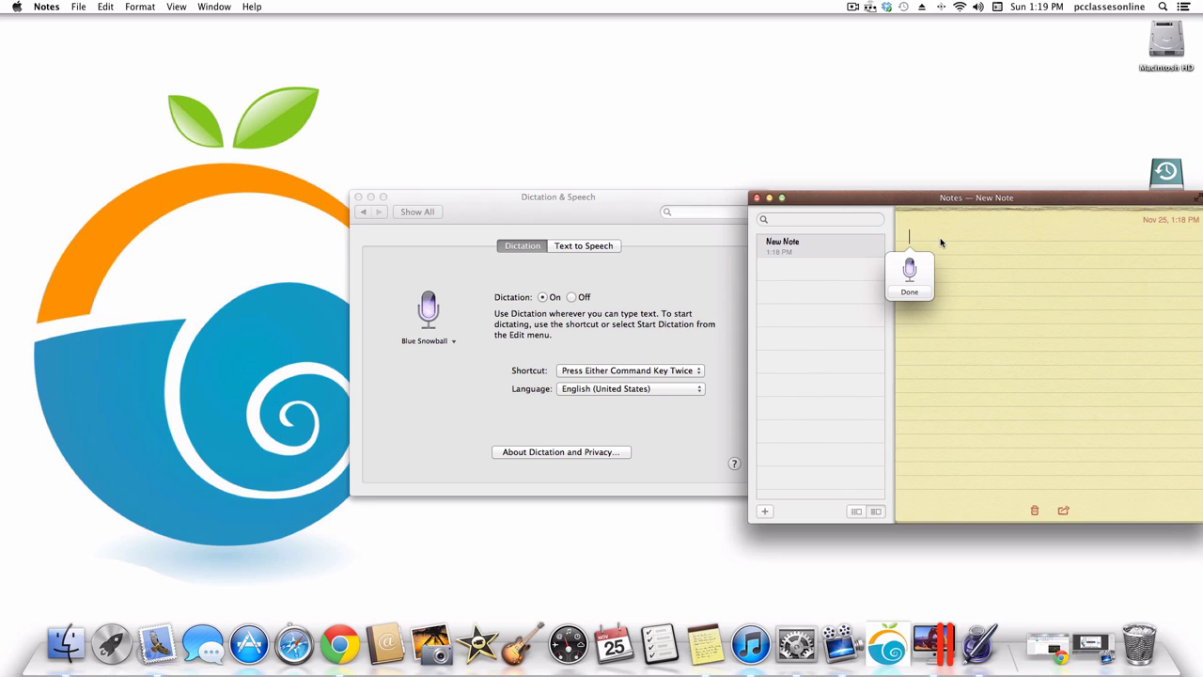
{"action": "key", "text": "super"}
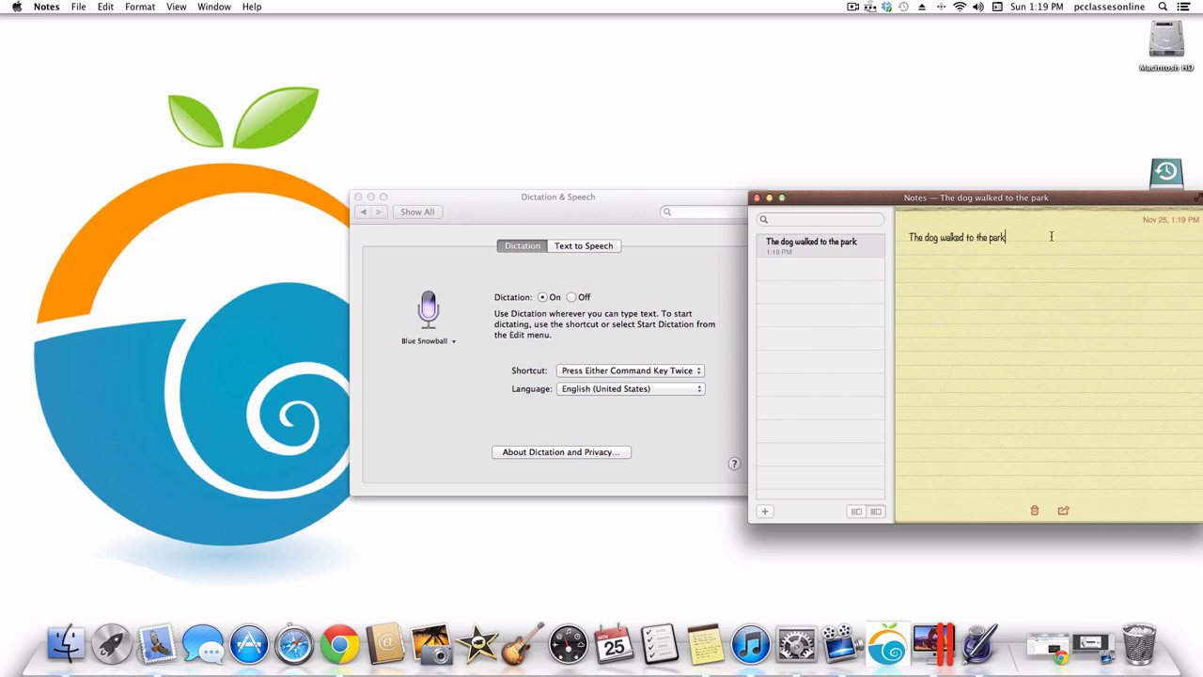
{"action": "left_click", "coordinate": [755, 197]}
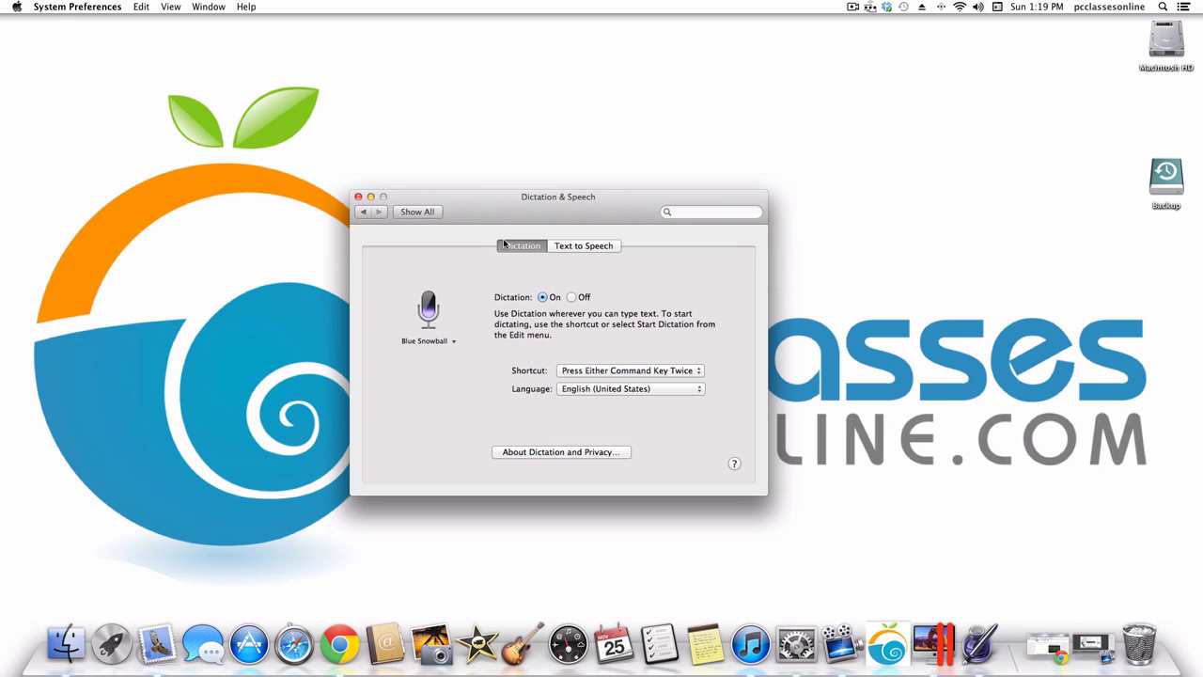
{"action": "left_click", "coordinate": [437, 217]}
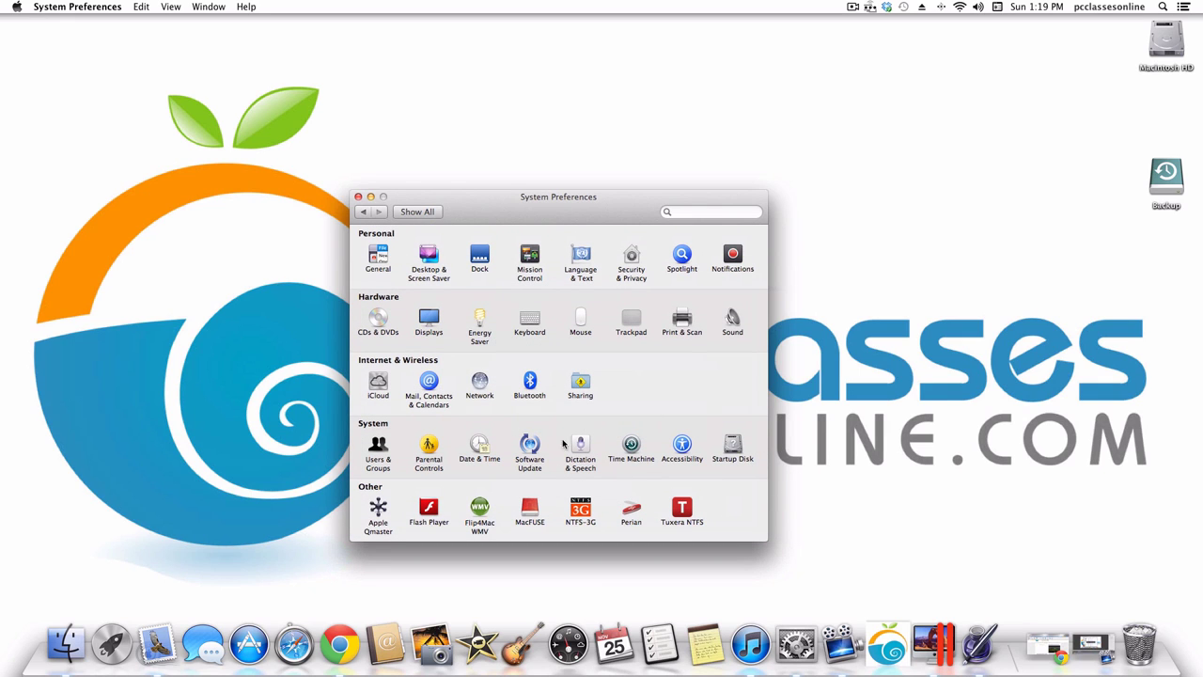
Review the backup disk and automatic backup settings in Time Machine, and return to the preferences overview.
{"action": "left_click", "coordinate": [628, 440]}
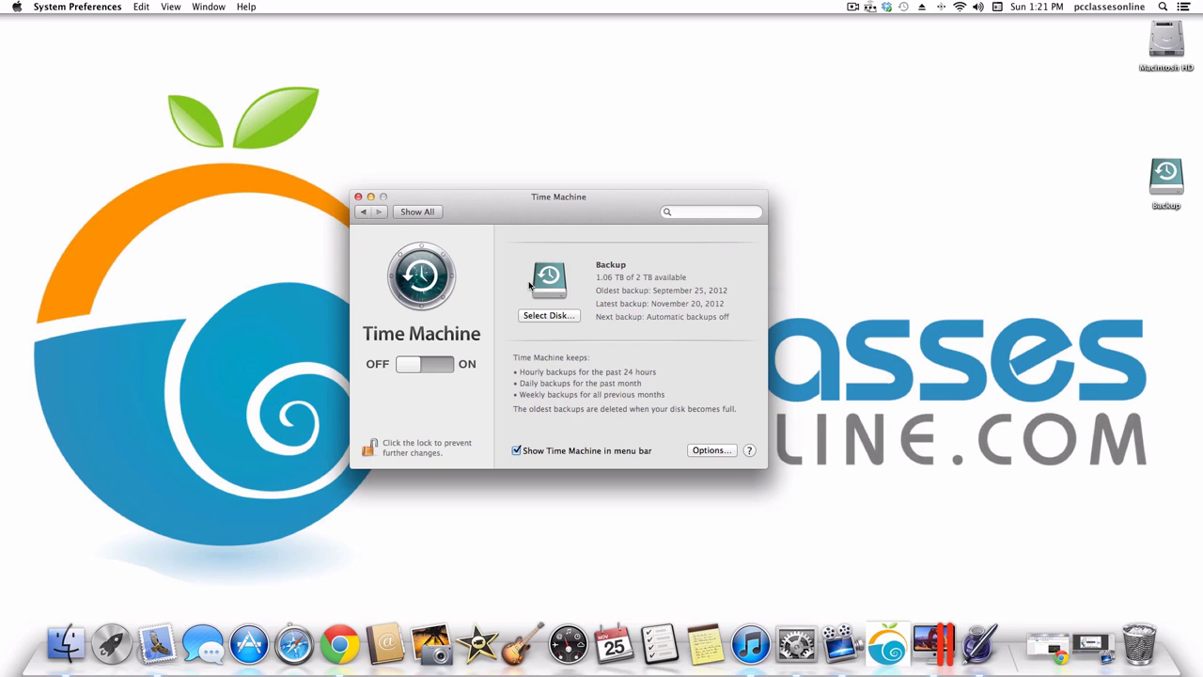
{"action": "left_click", "coordinate": [420, 213]}
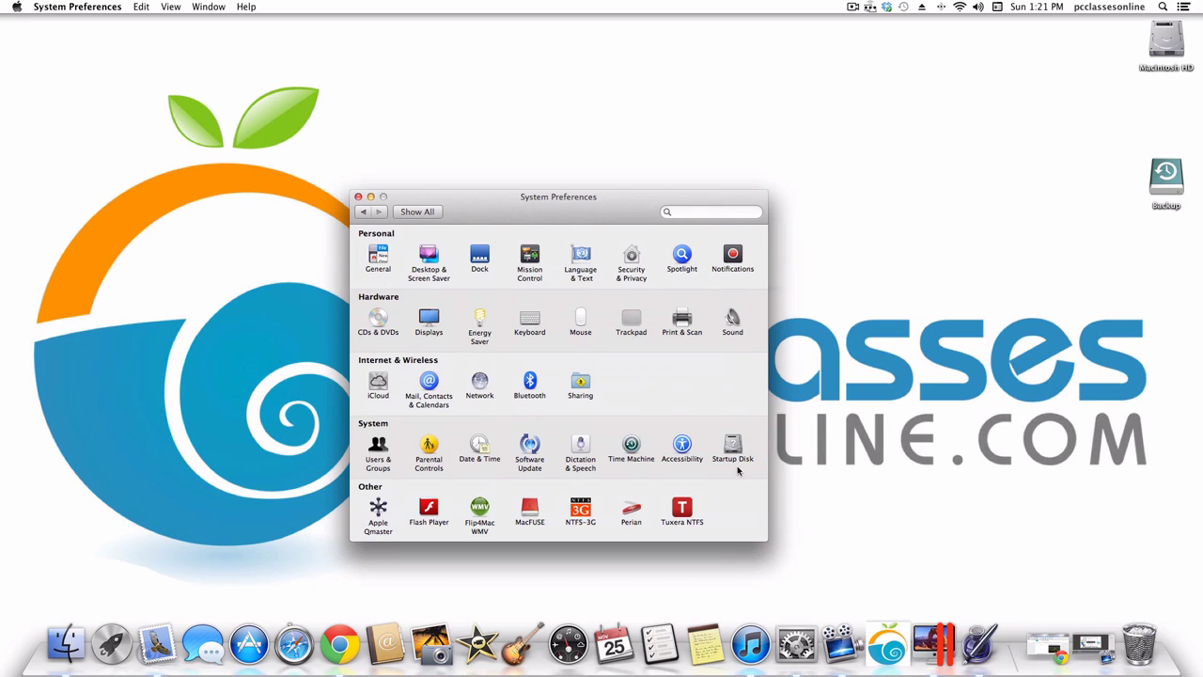
Examine the Display, Zoom, VoiceOver and Audio options in the Accessibility preferences.
{"action": "left_click", "coordinate": [694, 445]}
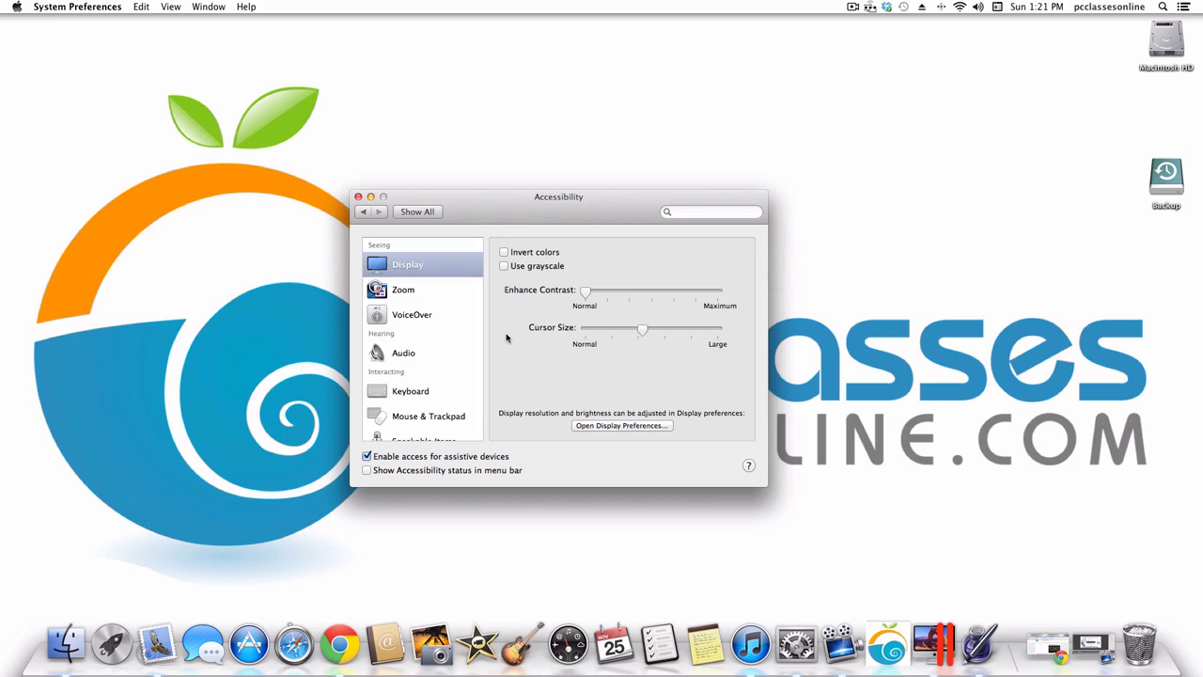
{"action": "left_click", "coordinate": [405, 291]}
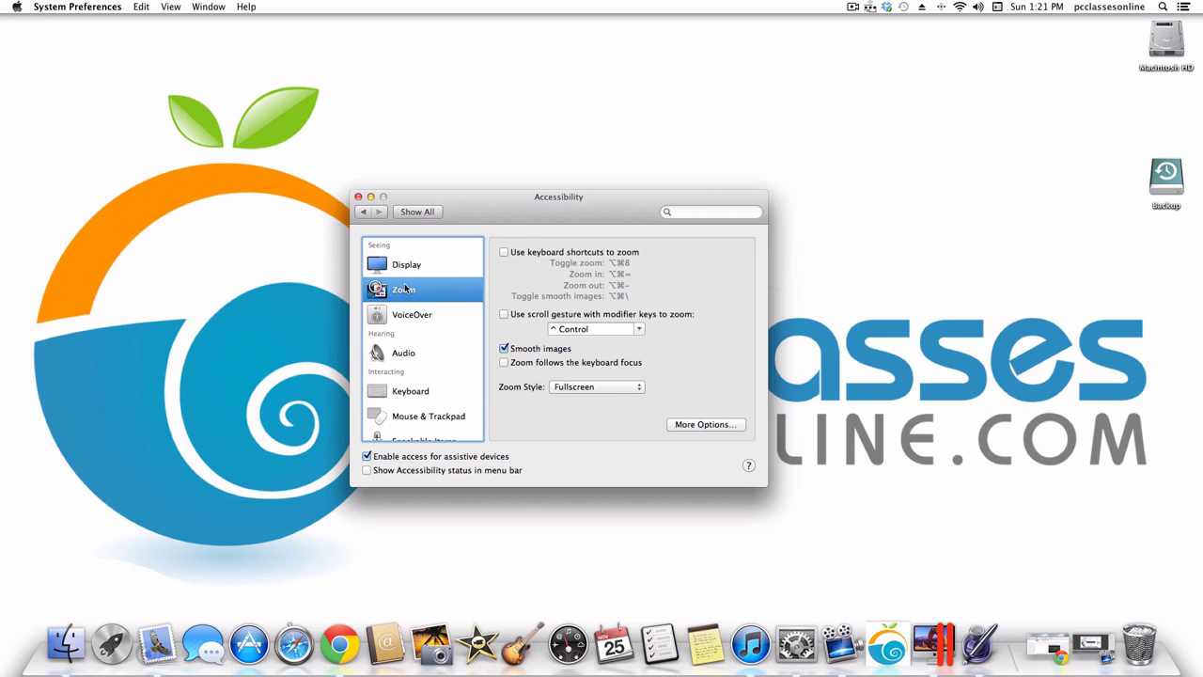
{"action": "left_click", "coordinate": [407, 321]}
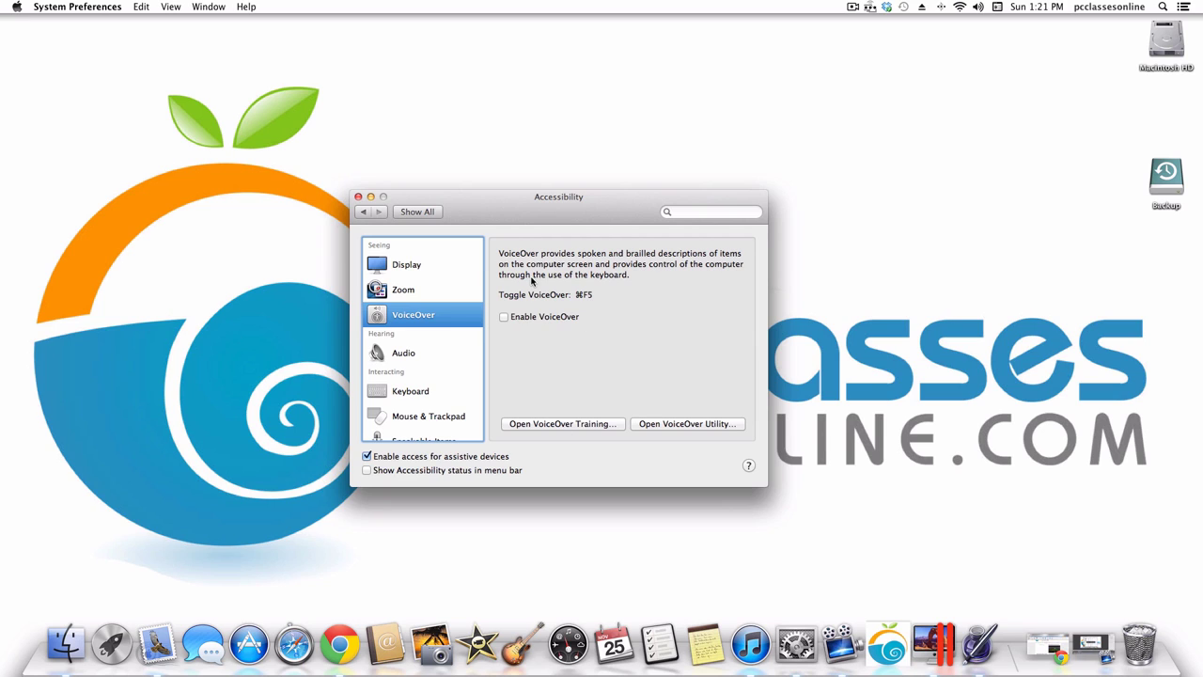
{"action": "scroll", "coordinate": [431, 325], "scroll_direction": "down", "scroll_amount": 1}
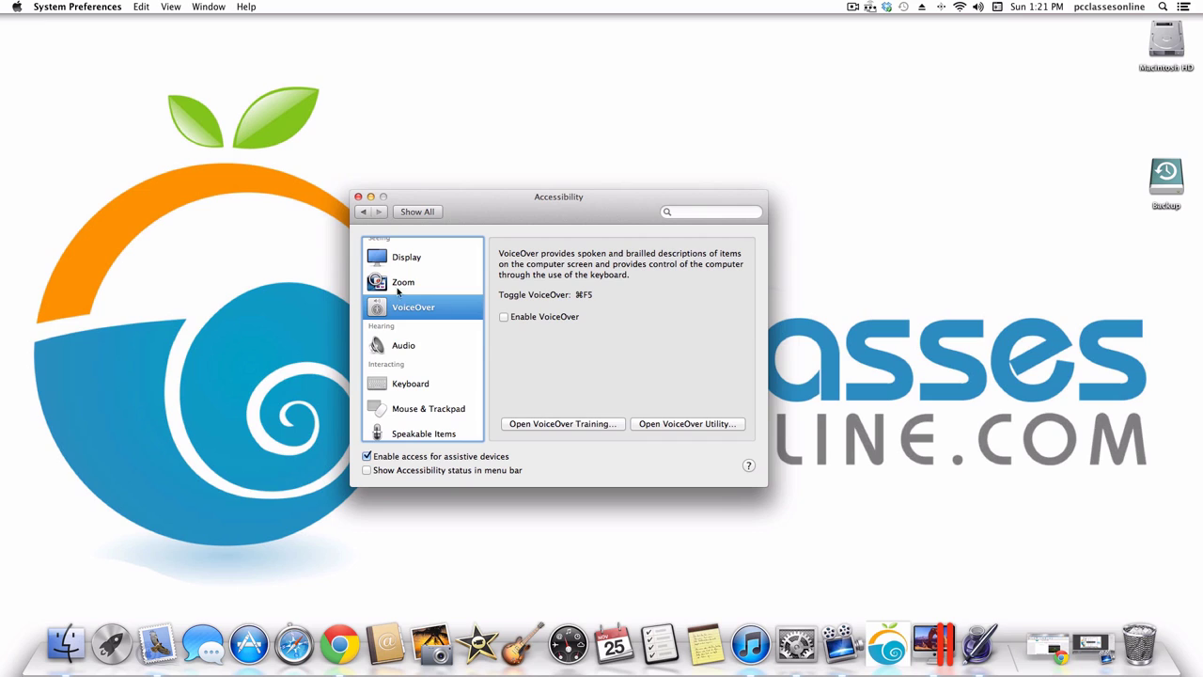
{"action": "left_click", "coordinate": [401, 346]}
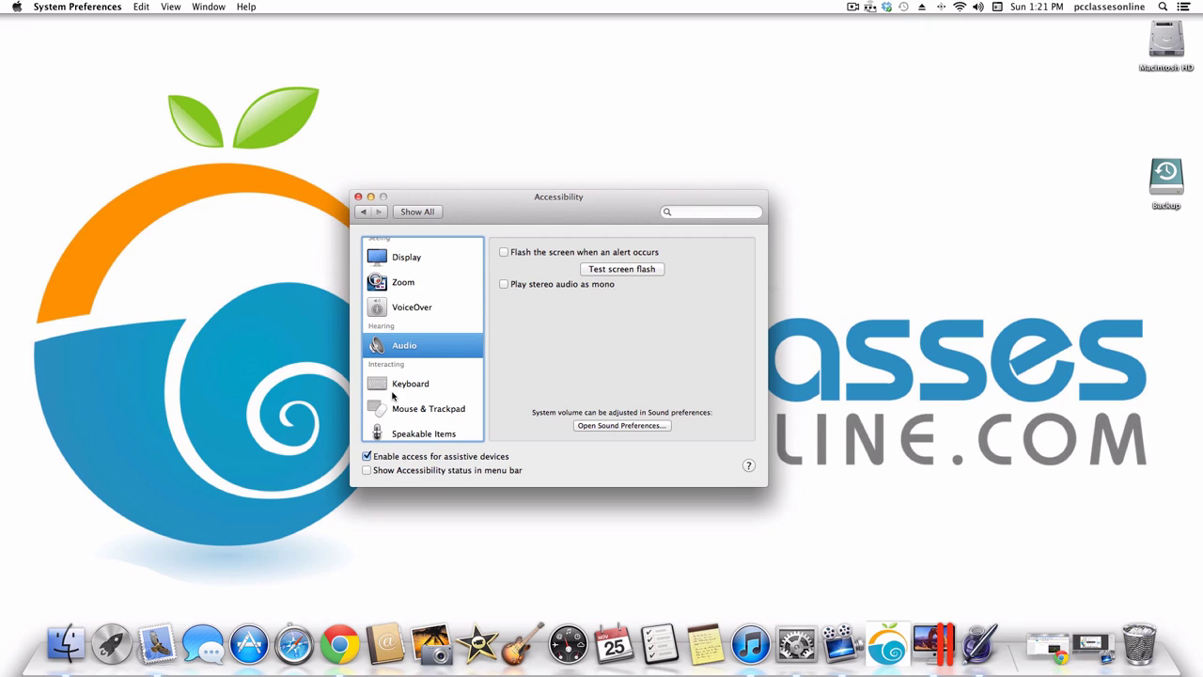
Examine the general and Listening Key settings of Speakable Items in Accessibility, and return to the preferences overview.
{"action": "scroll", "coordinate": [395, 395], "scroll_direction": "down", "scroll_amount": 1}
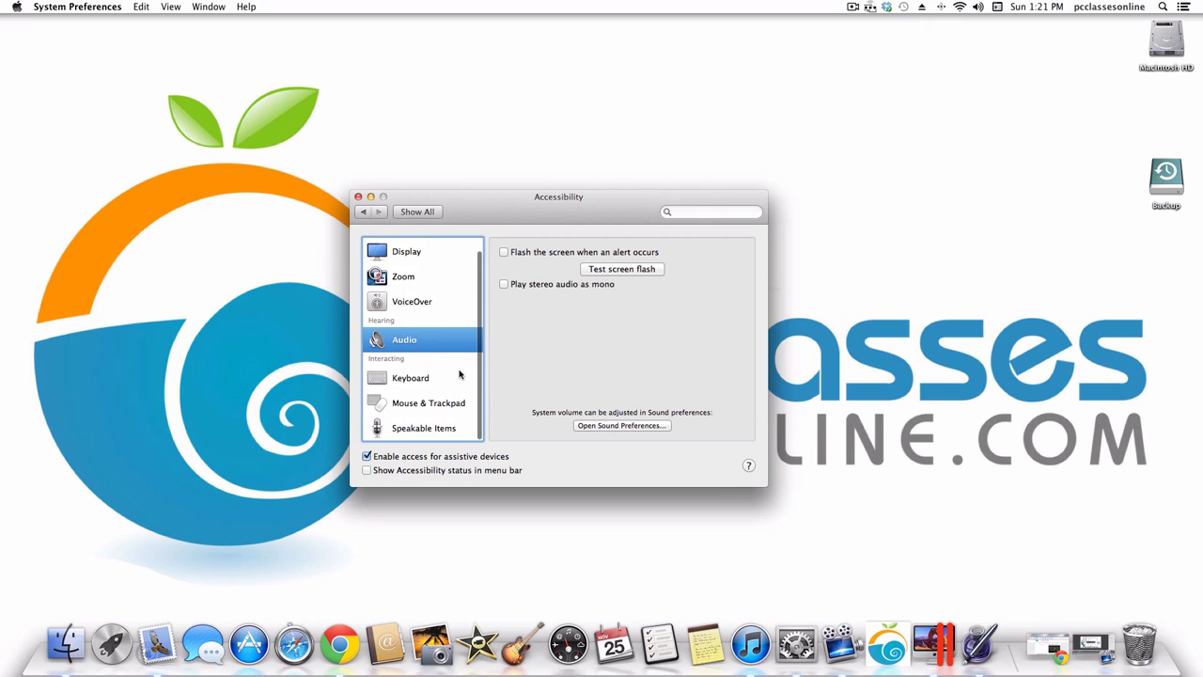
{"action": "left_click", "coordinate": [413, 427]}
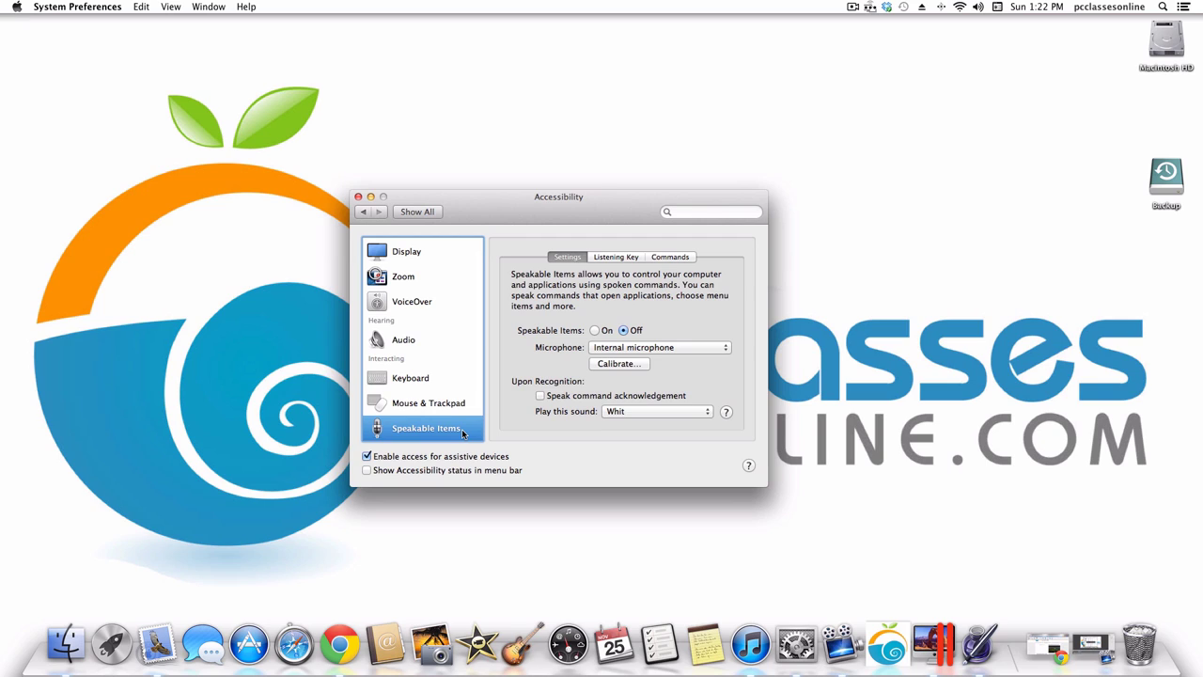
{"action": "left_click", "coordinate": [616, 258]}
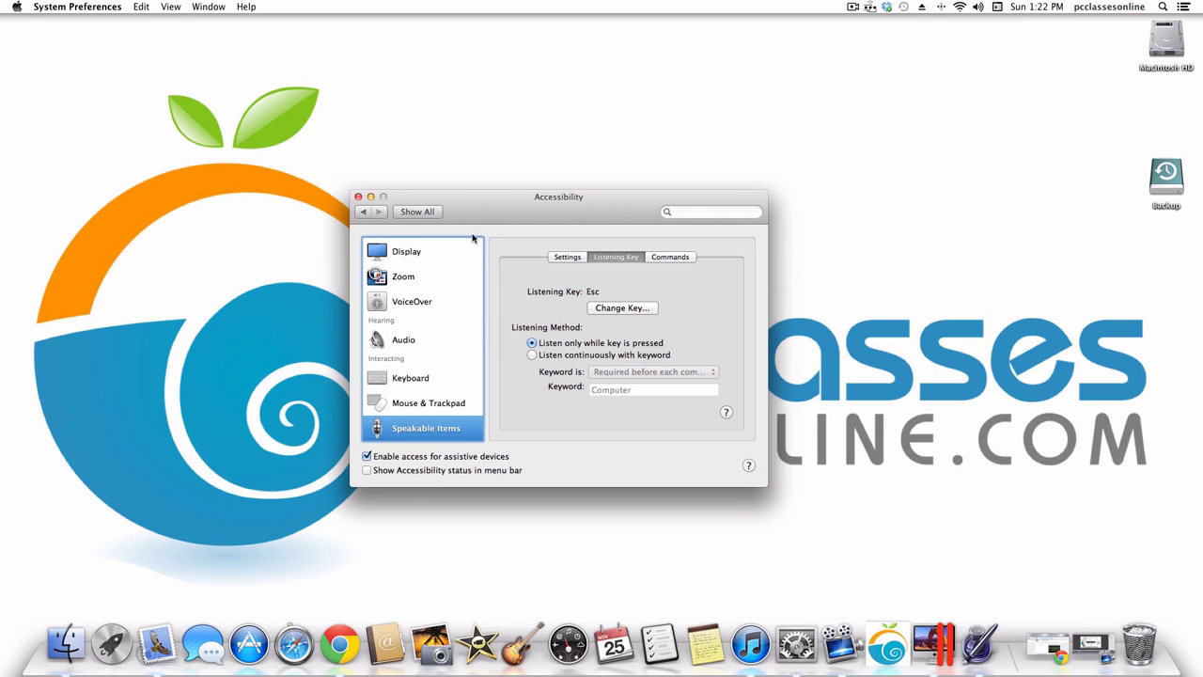
{"action": "left_click", "coordinate": [427, 213]}
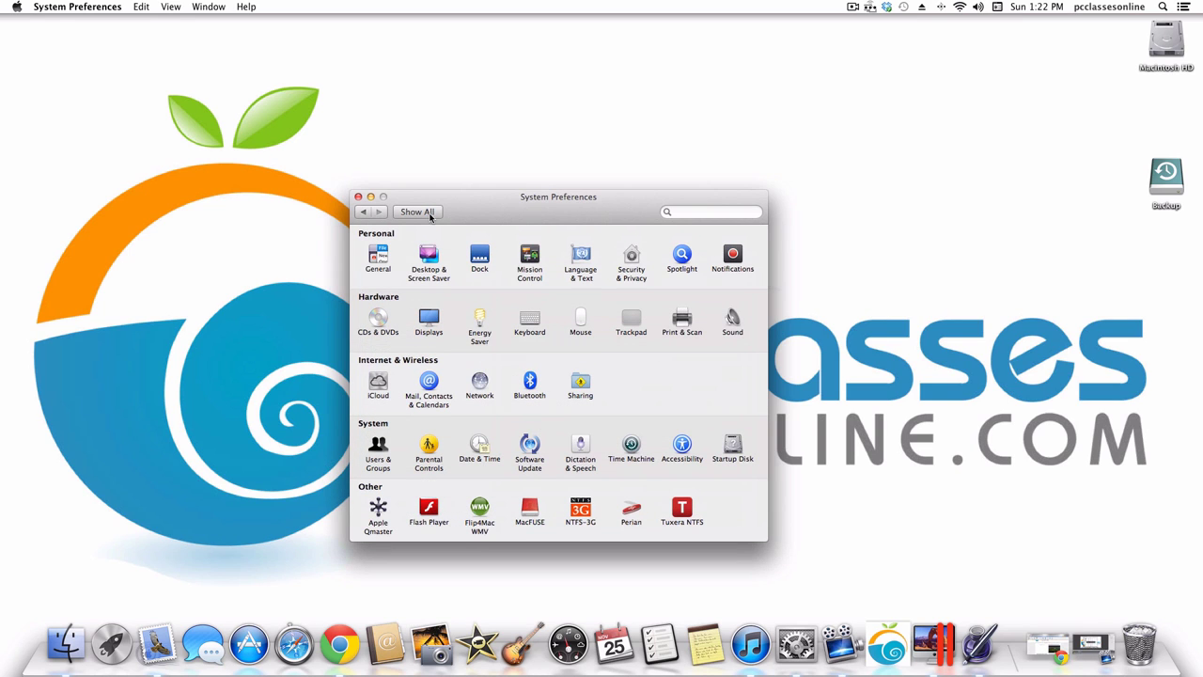
Review the startup system and target disk mode options in Startup Disk, and close System Preferences.
{"action": "left_click", "coordinate": [729, 444]}
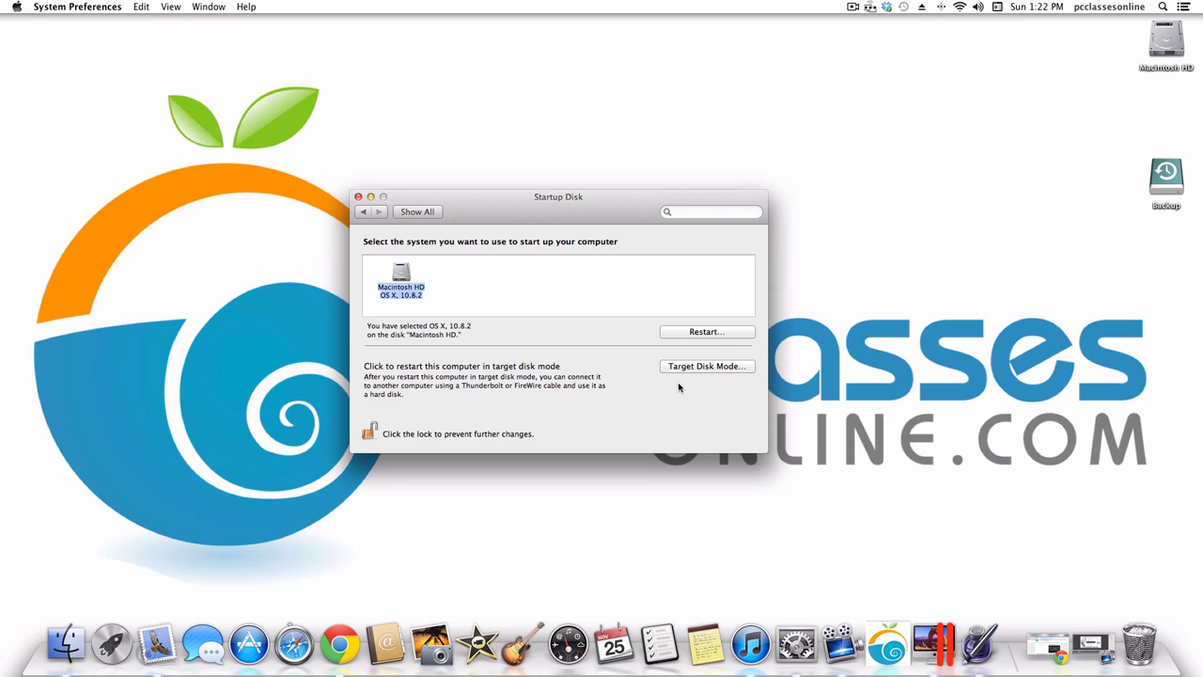
{"action": "left_click", "coordinate": [432, 215]}
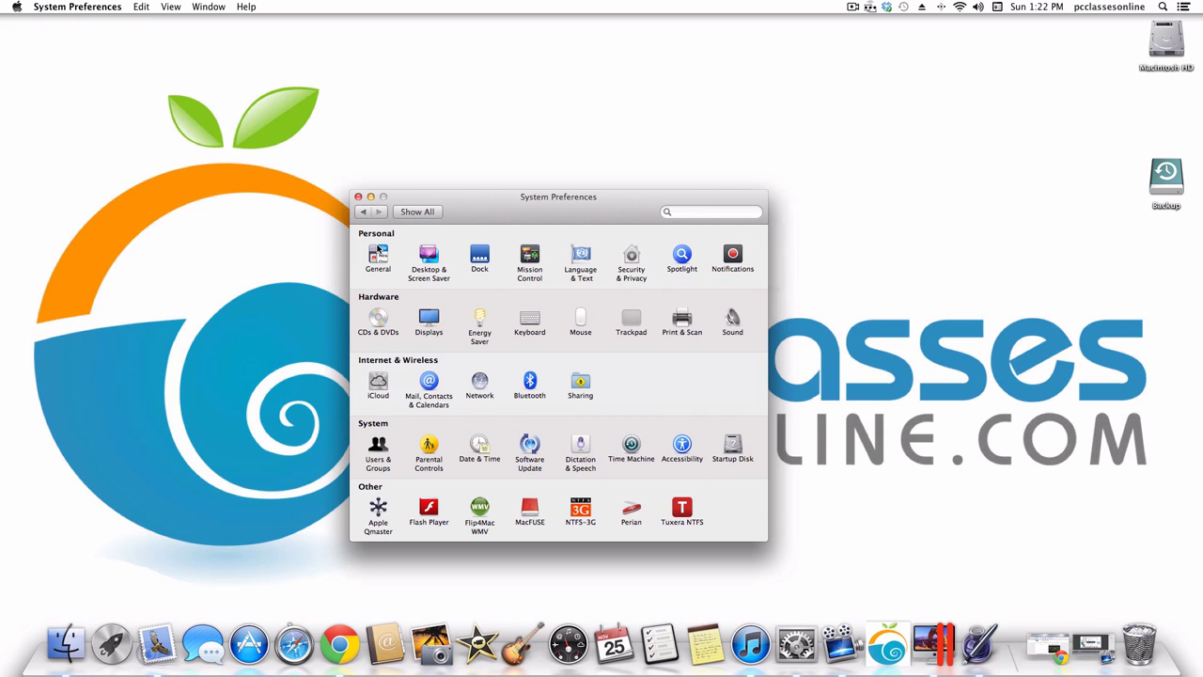
{"action": "left_click", "coordinate": [358, 197]}
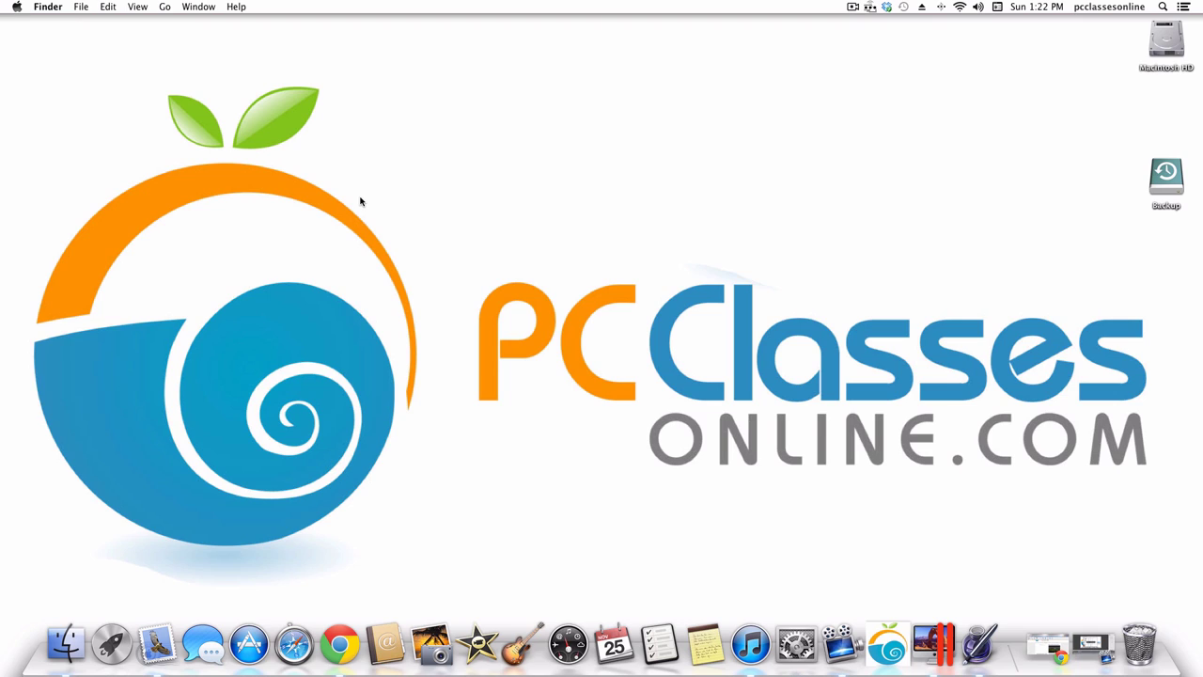